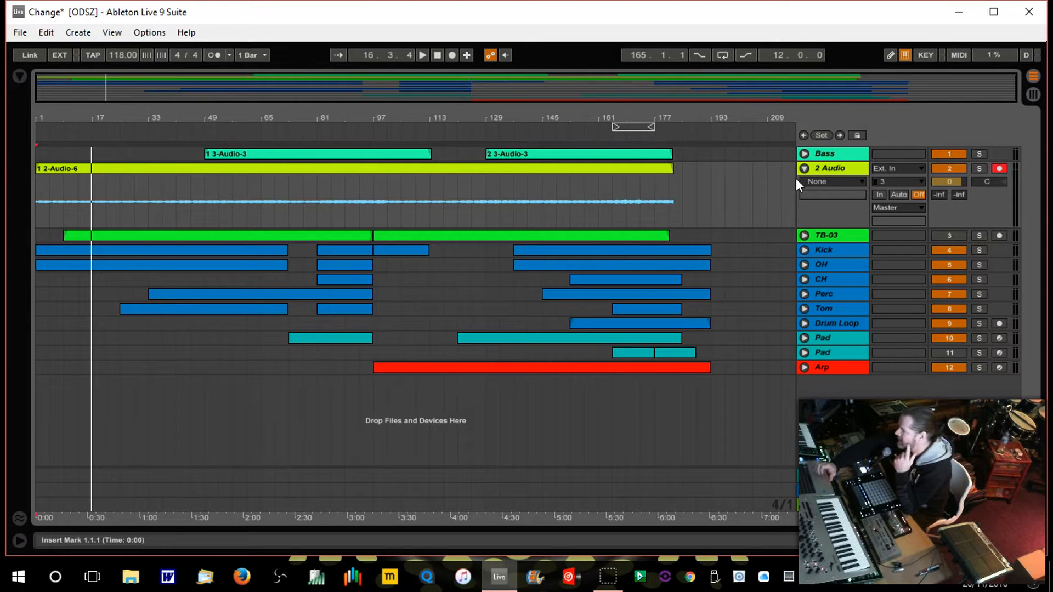
Disarm recording on the 2 Audio track and rename the folded track TB-03
left_click(1002, 170)
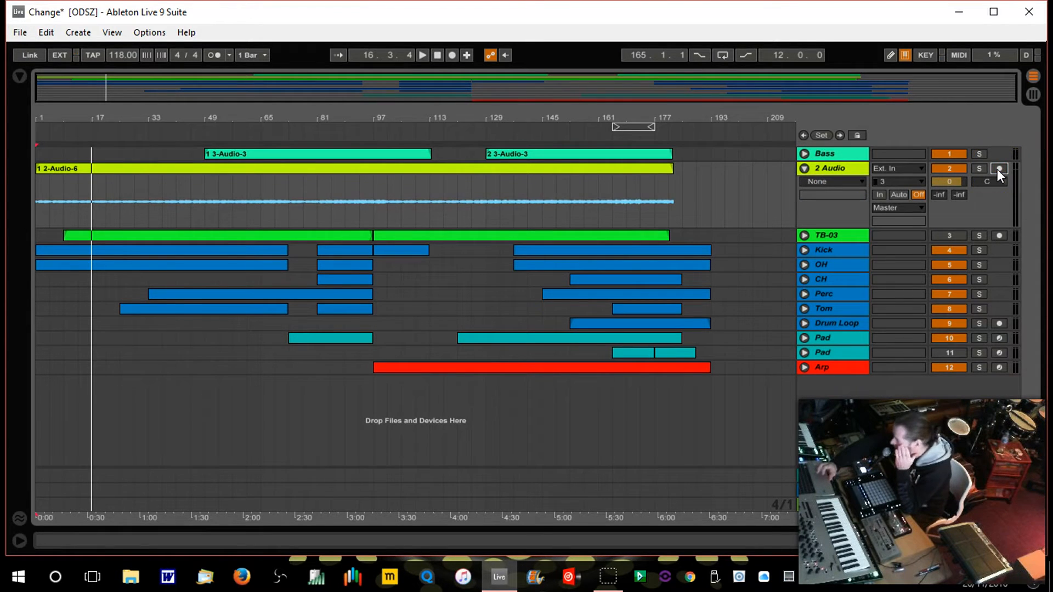
left_click(804, 168)
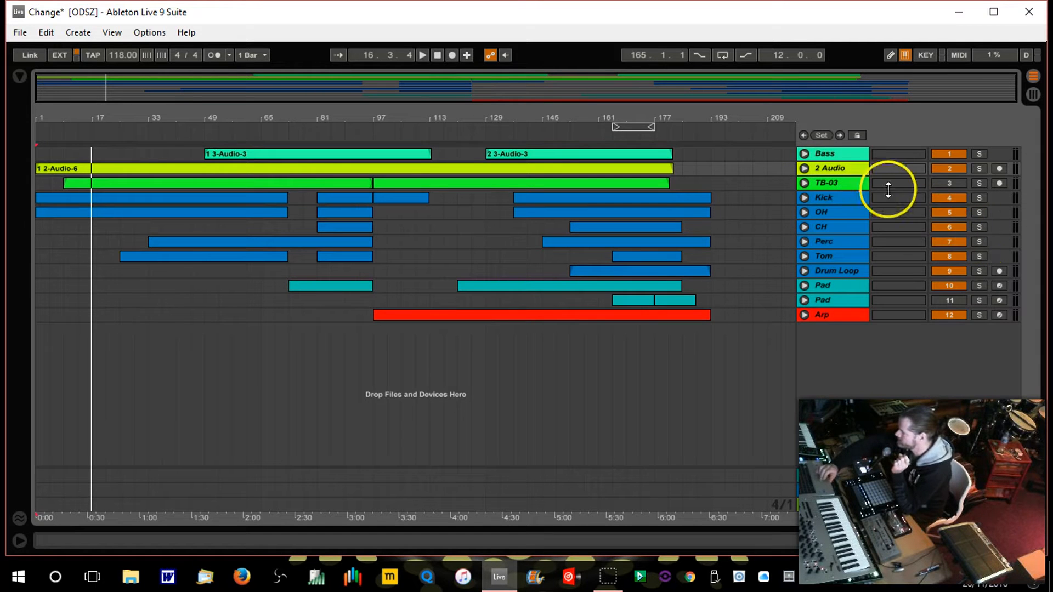
double_click(838, 170)
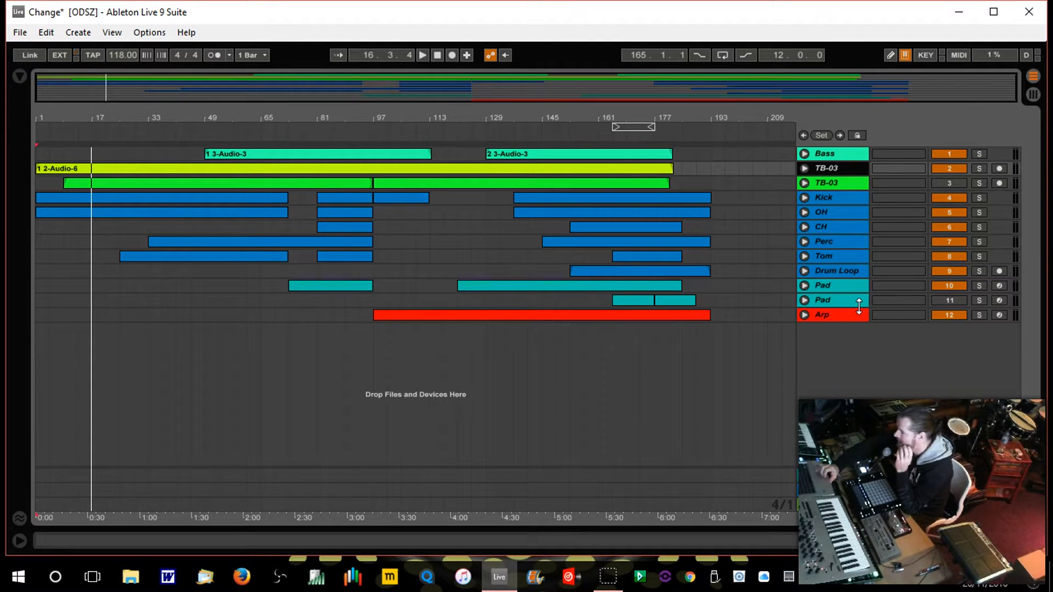
Audition the Bass track in solo from bar 49, with its waveform unfolded only while listening
left_click(805, 155)
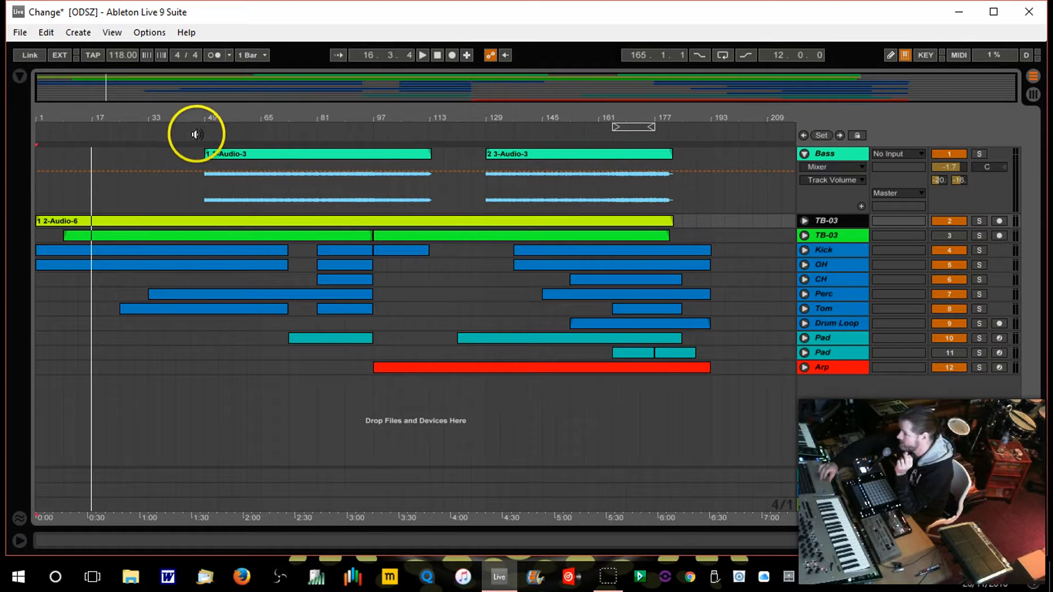
left_click(980, 154)
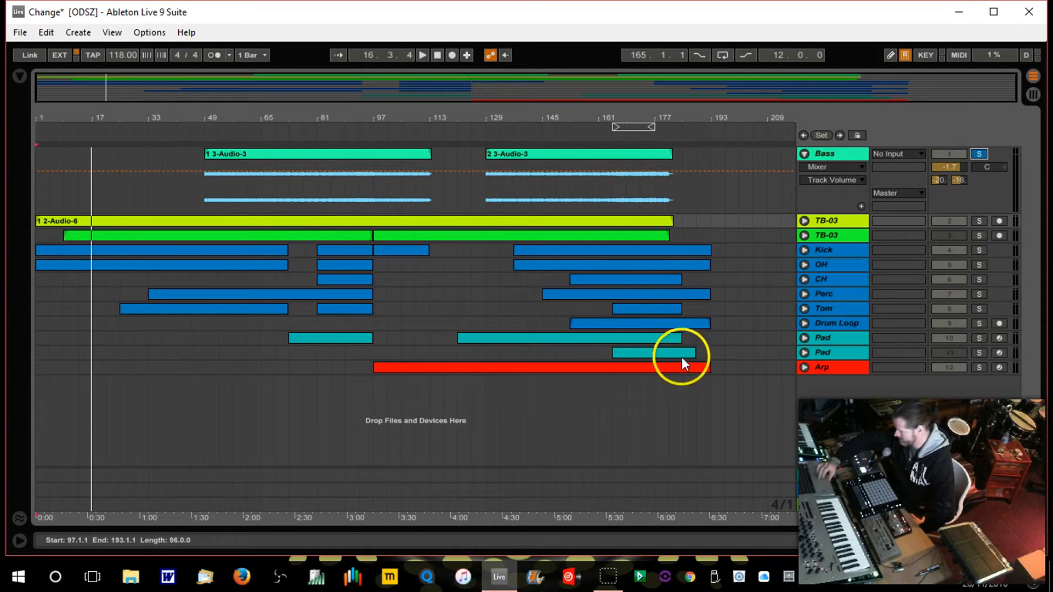
left_click(206, 133)
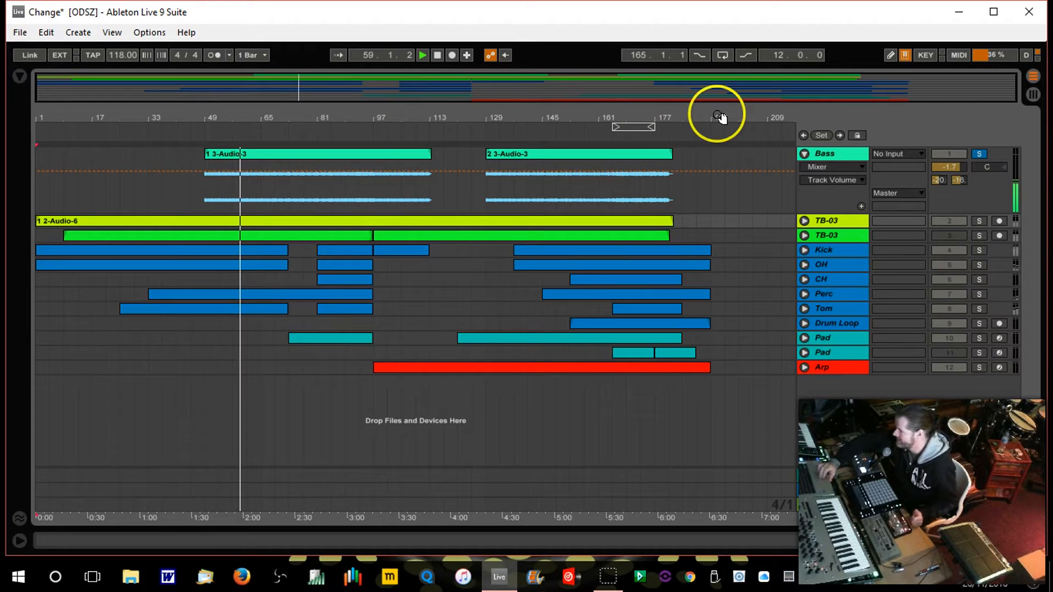
left_click(979, 154)
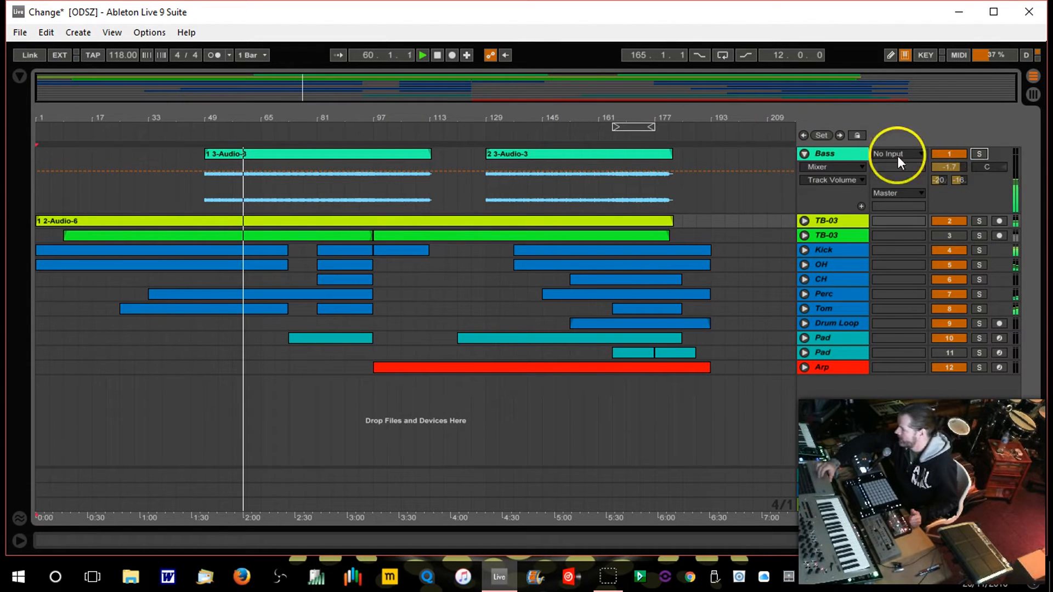
left_click(804, 151)
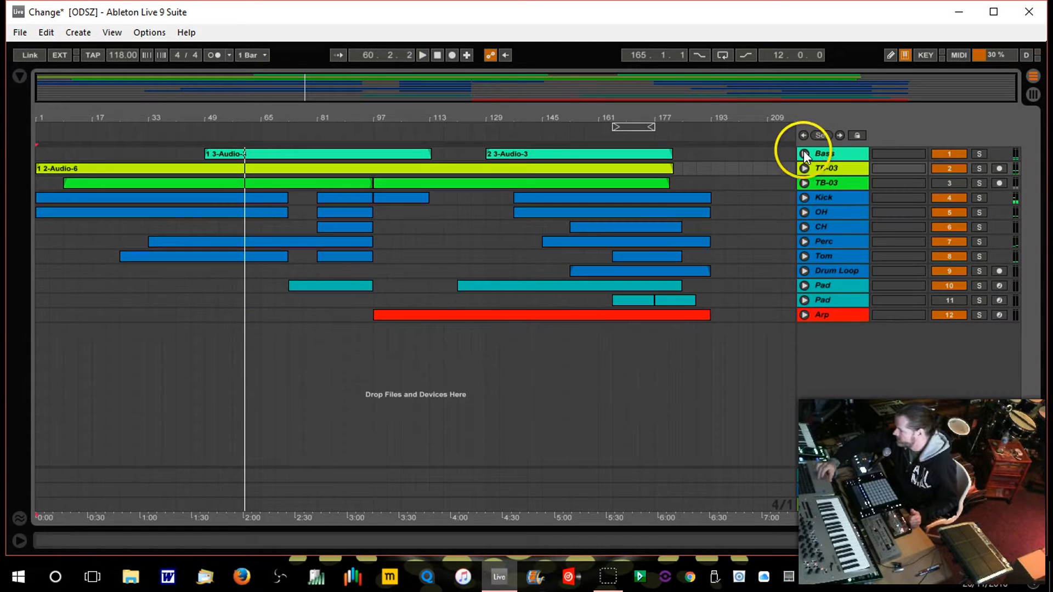
Unfold both TB-03 tracks and raise the 2-Audio-6 clip's gain to 14.6 dB
left_click(805, 182)
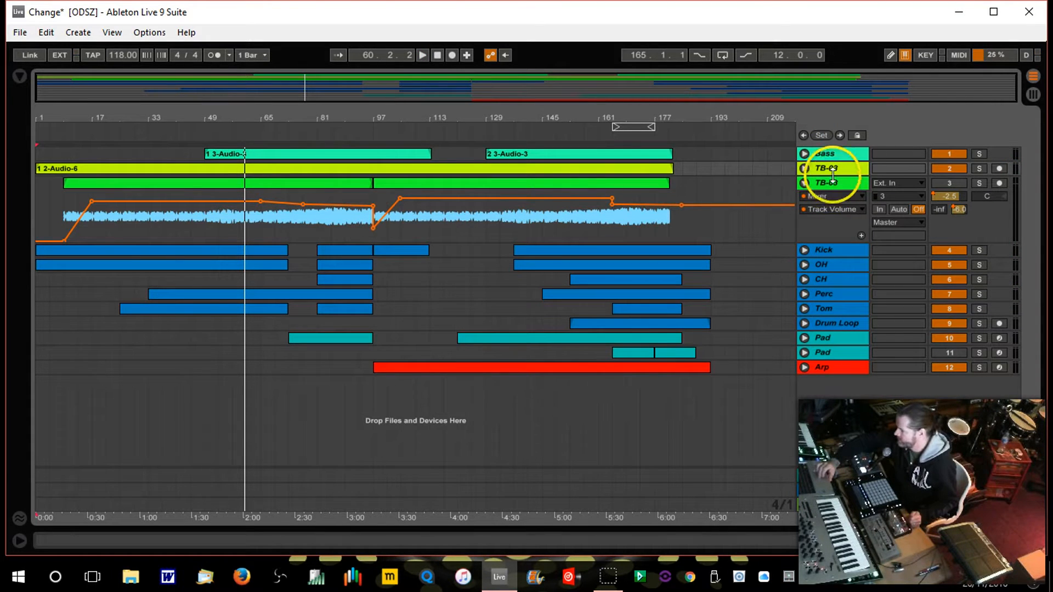
left_click(804, 168)
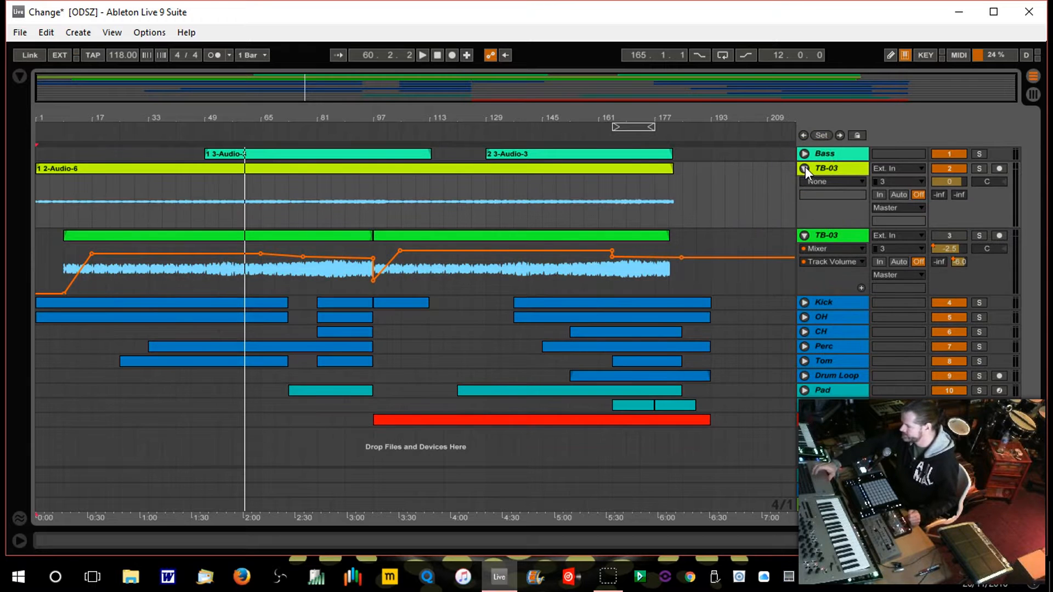
left_click(599, 169)
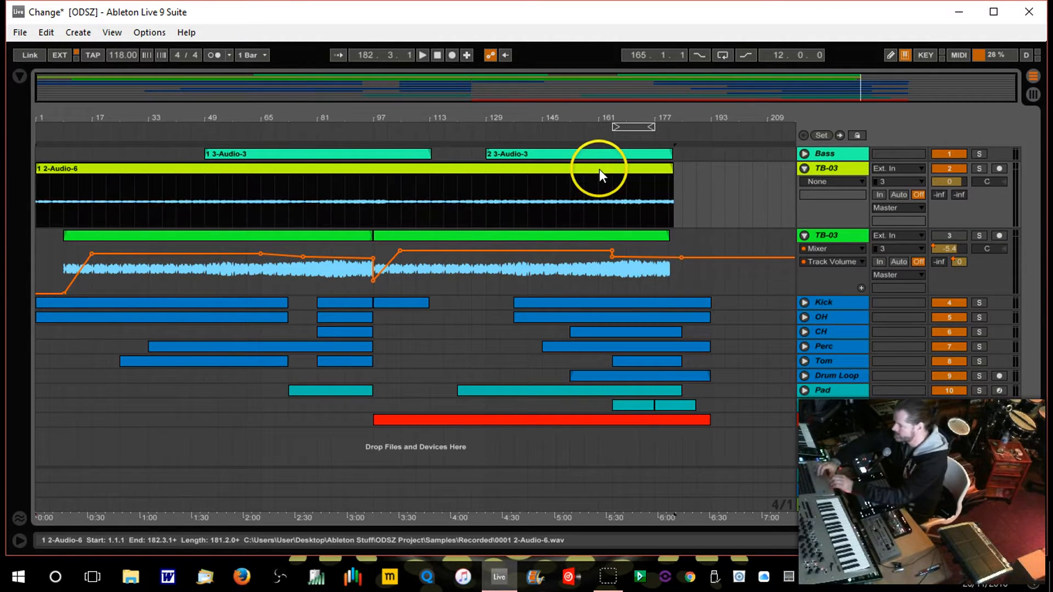
double_click(222, 171)
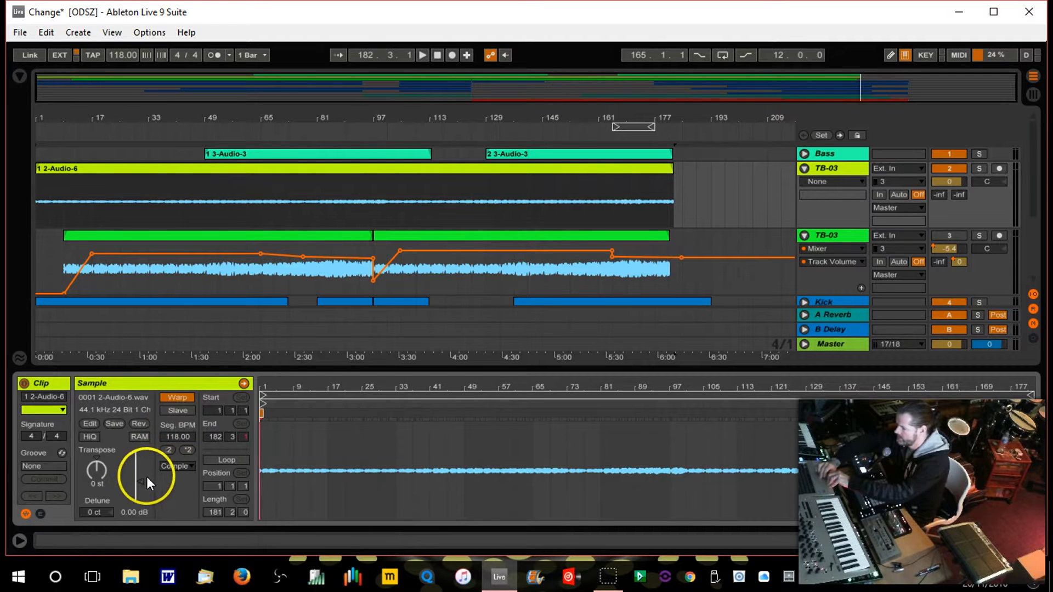
left_click_drag(138, 481, 123, 483)
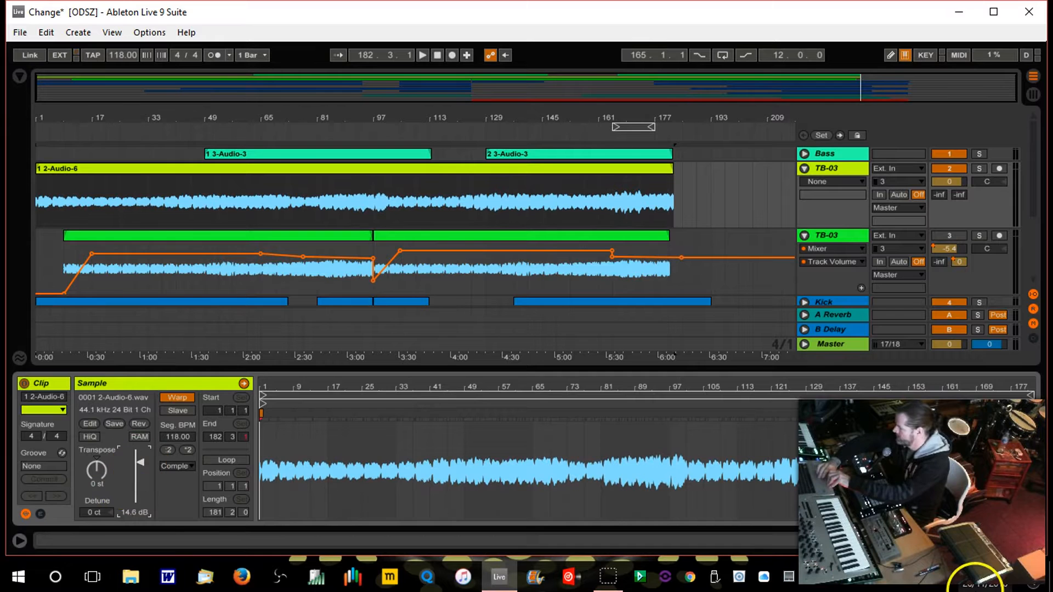
left_click(1039, 550)
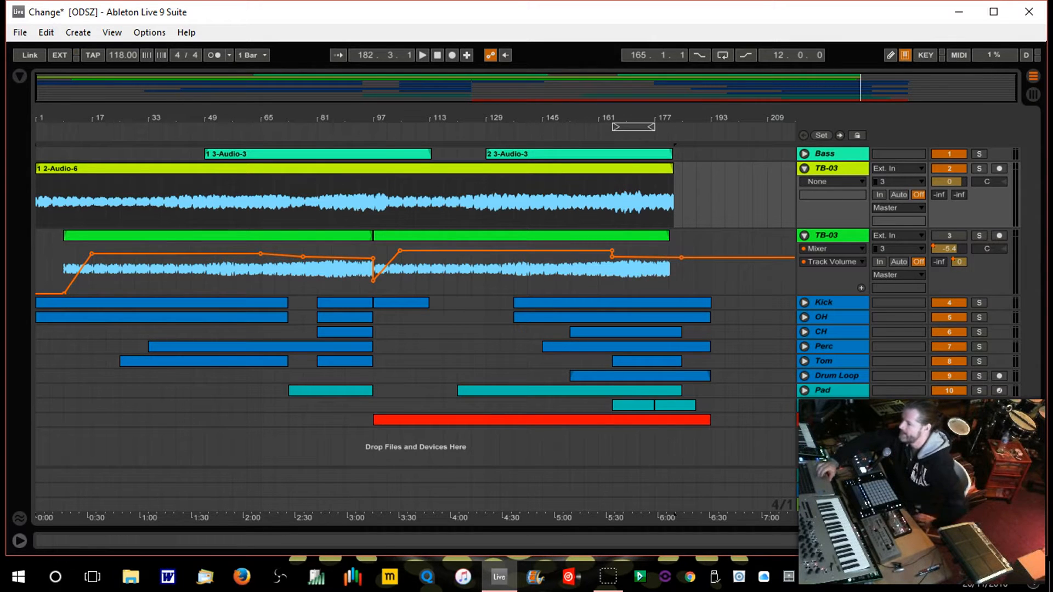
Remove all volume automation breakpoints after the initial fade-in on the green TB-03 track, leaving a flat level
left_click(158, 205)
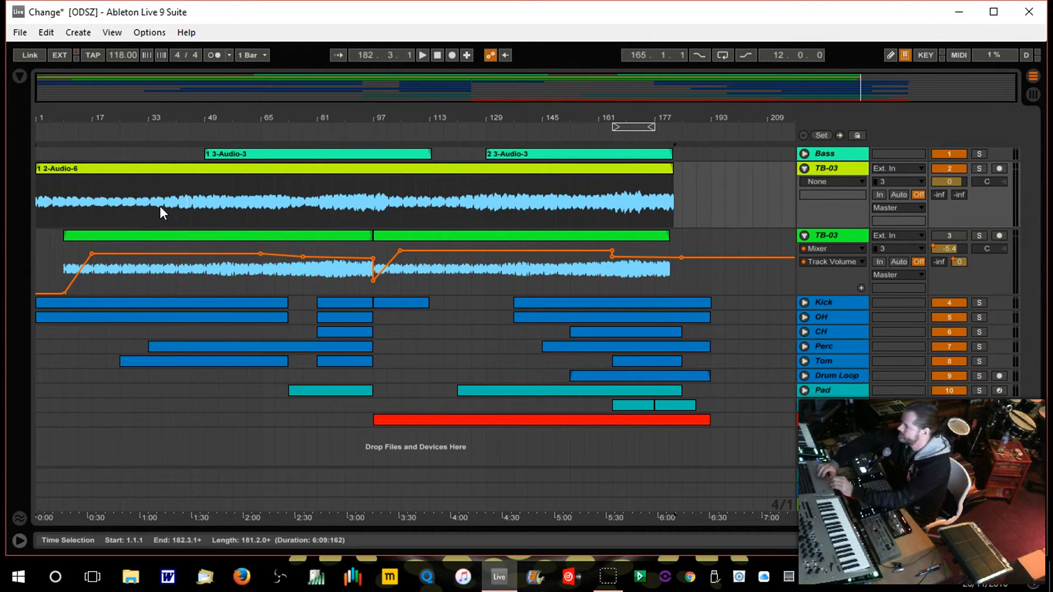
left_click(201, 234)
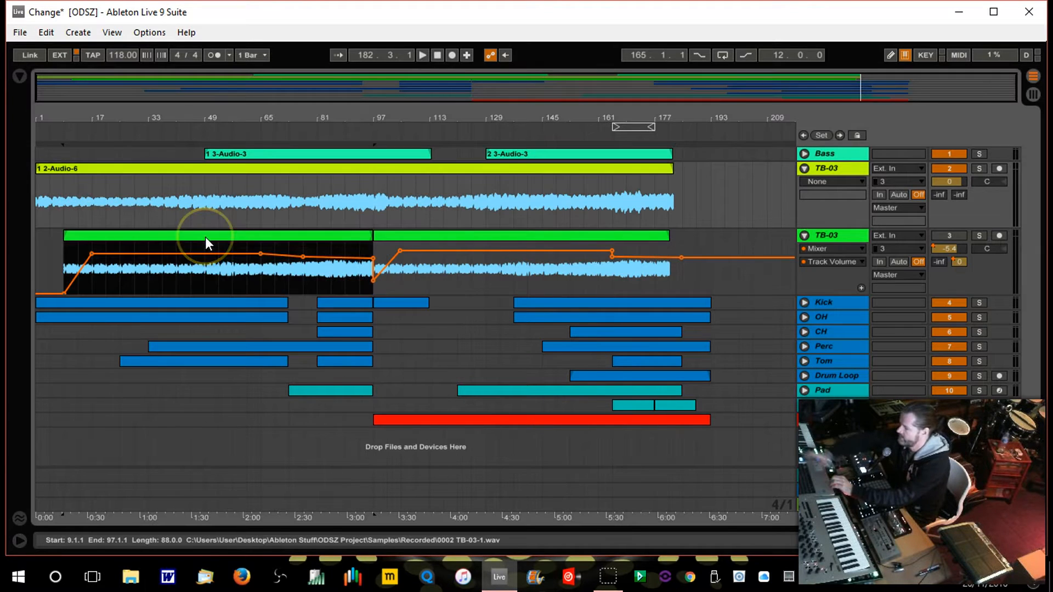
left_click(255, 254)
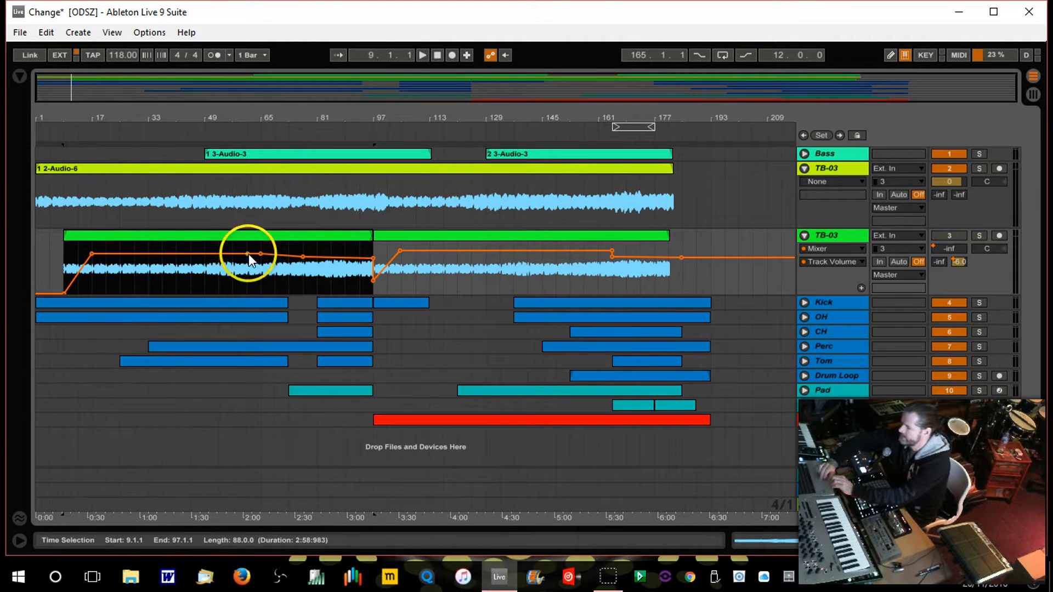
left_click(302, 257)
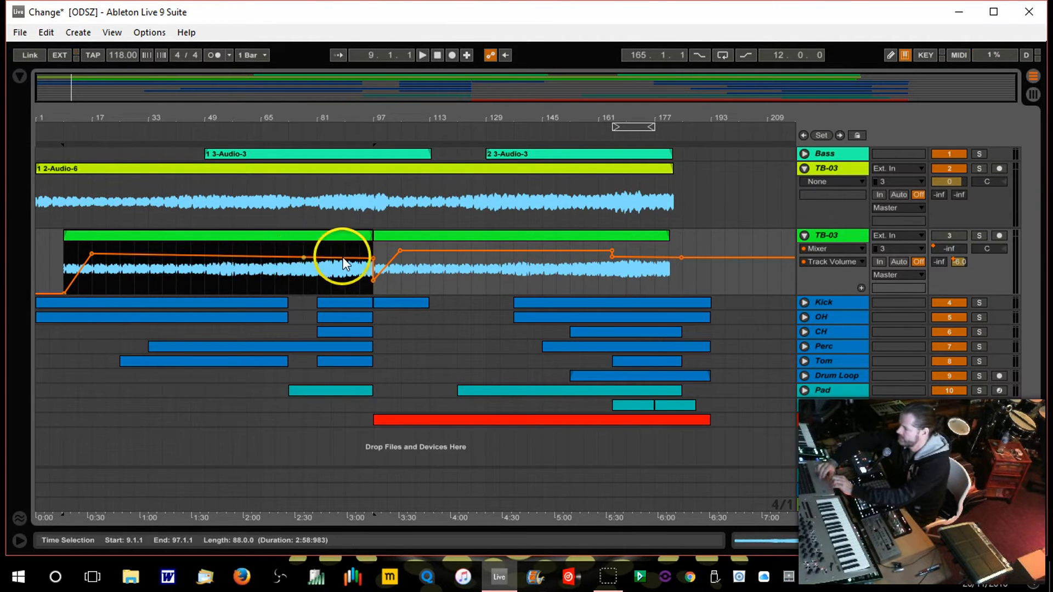
left_click(374, 259)
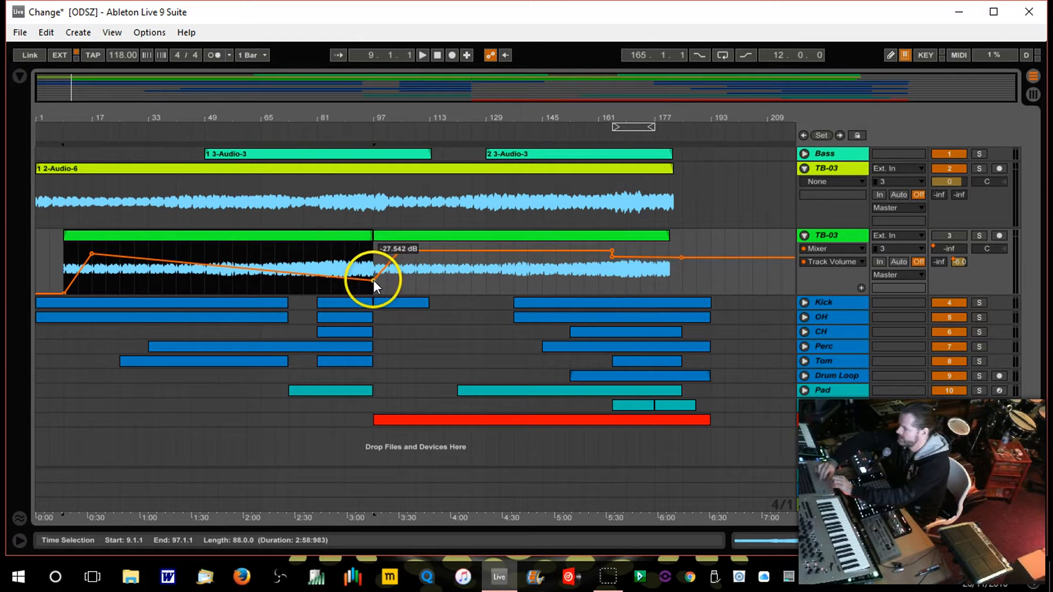
left_click(374, 281)
left_click(400, 251)
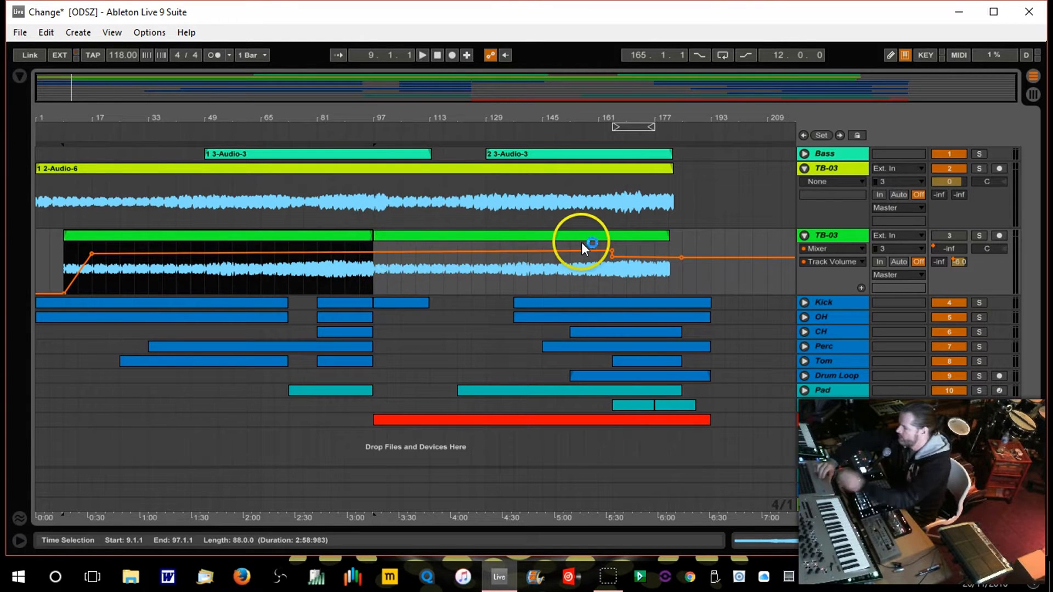
left_click(613, 250)
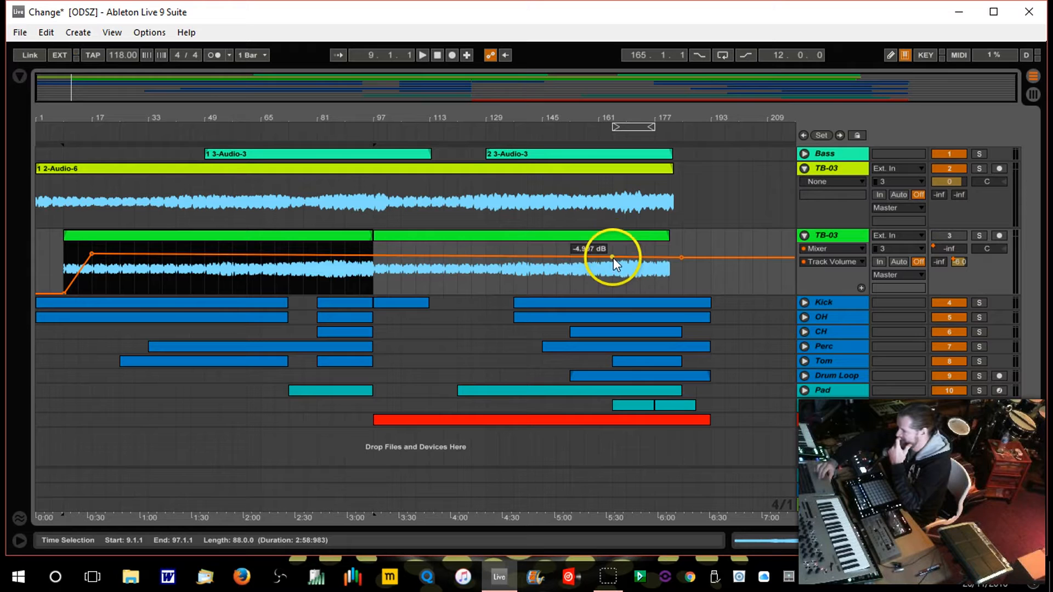
left_click(682, 257)
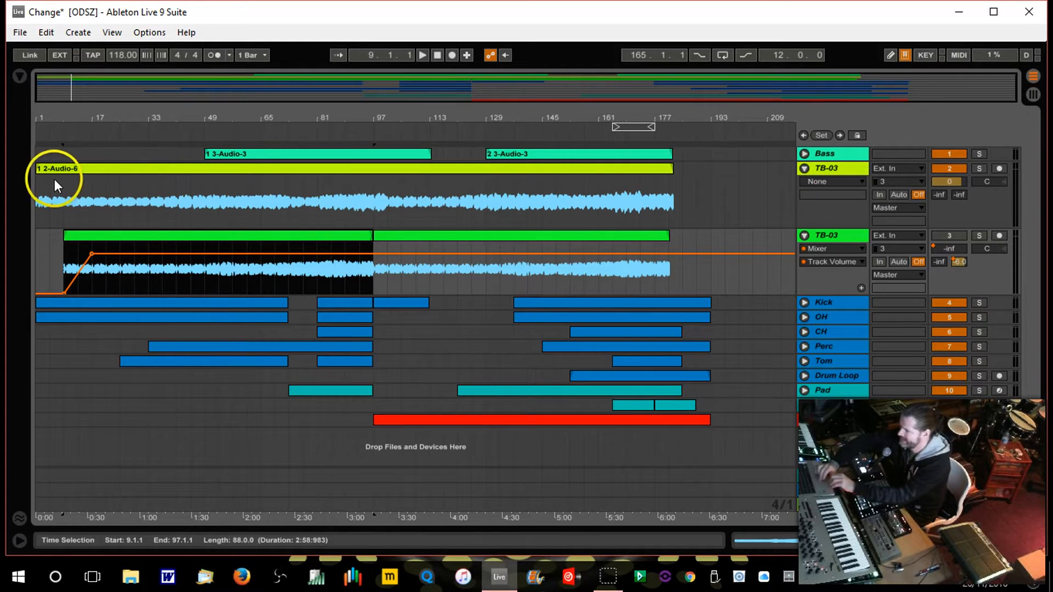
Trim the start of the 2-Audio-6 clip to bar 9 and move it onto the green TB-03 track over the old clips
left_click_drag(36, 169, 62, 167)
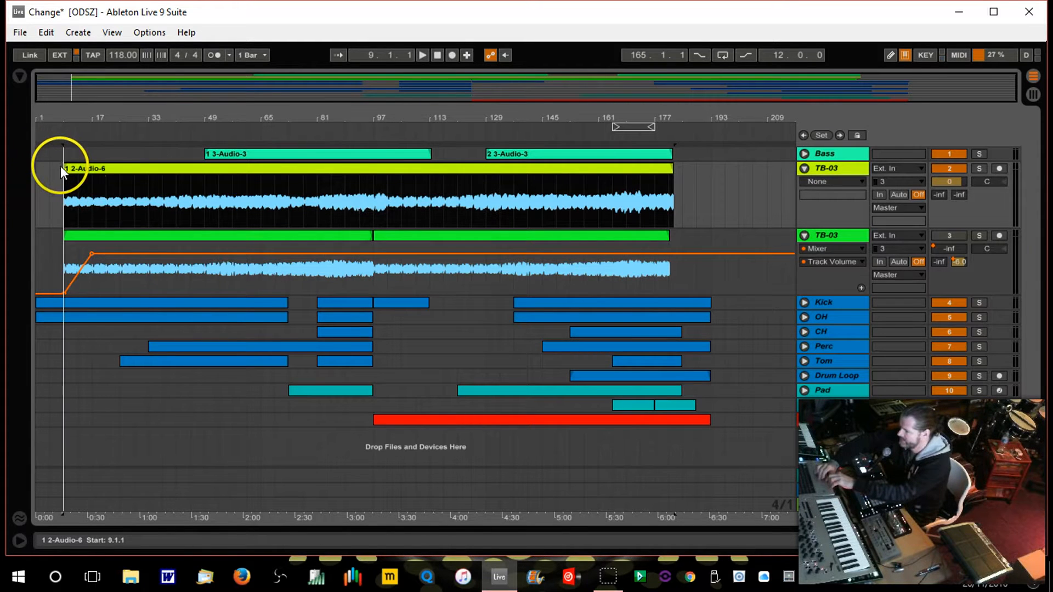
left_click(101, 171)
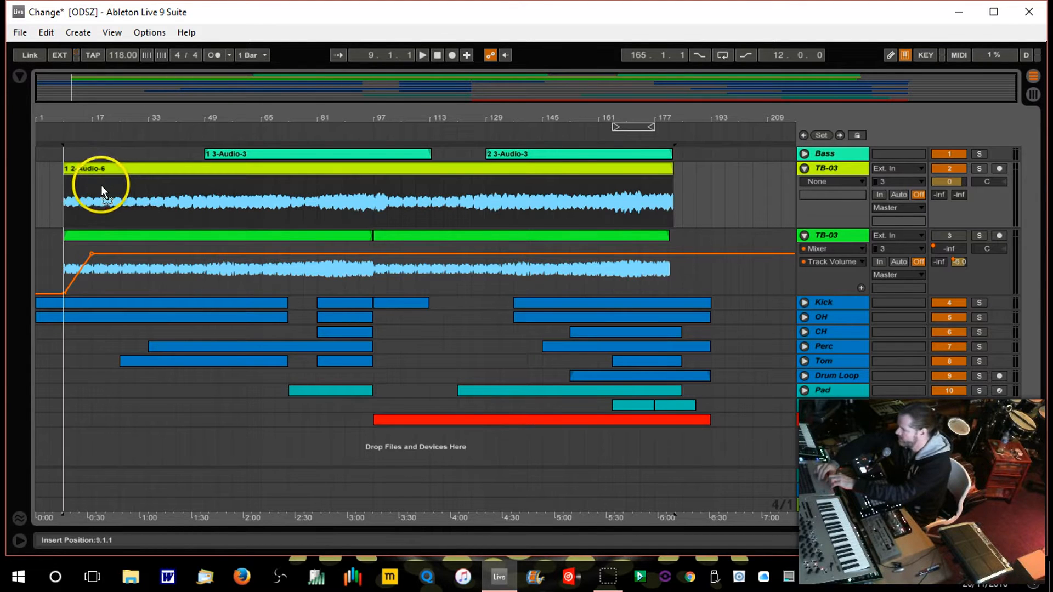
left_click_drag(100, 226, 101, 231)
Delete the emptied yellow TB-03 track
left_click(854, 170)
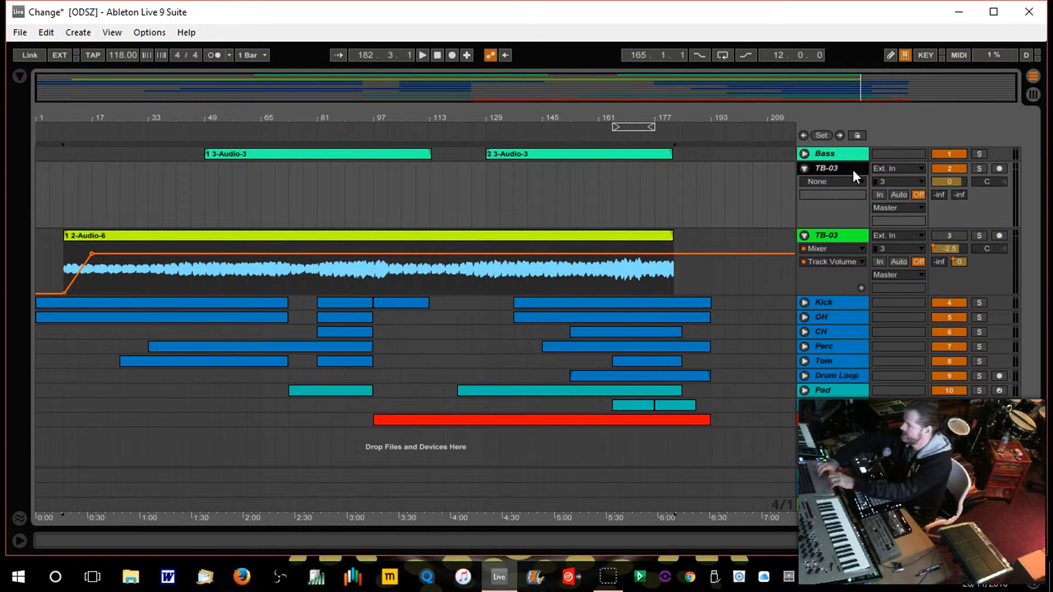
key("Delete")
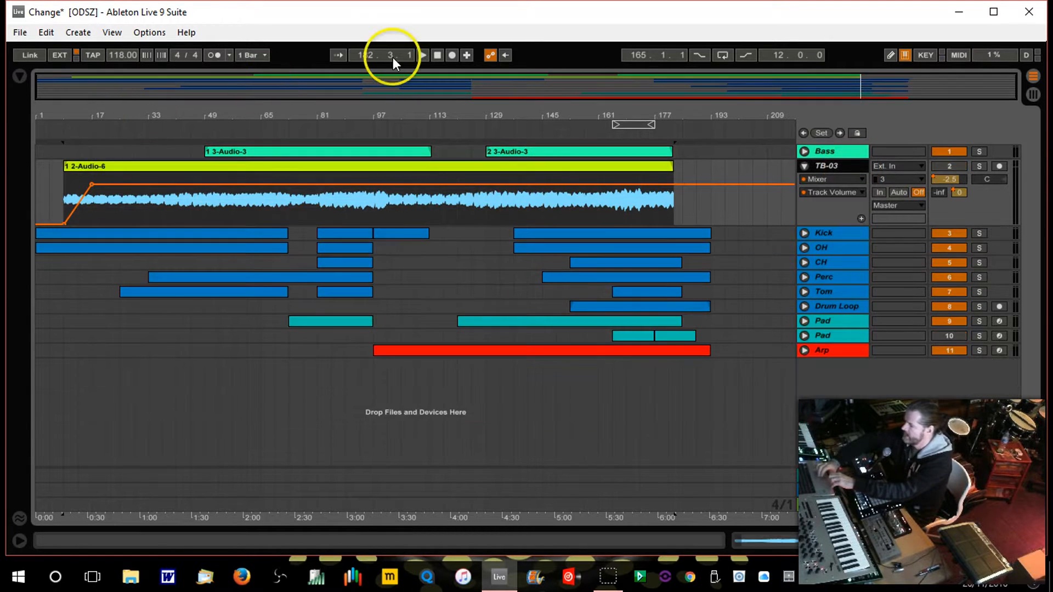
Reset the playback position and play the arrangement from bar 9 to hear the replaced TB-03 part
left_click(438, 55)
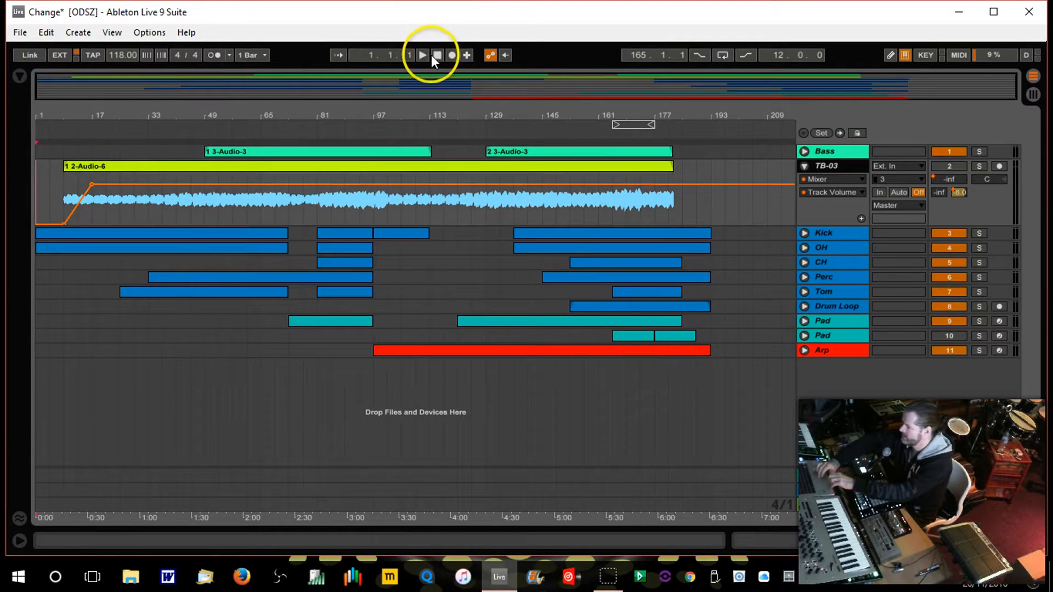
left_click(64, 122)
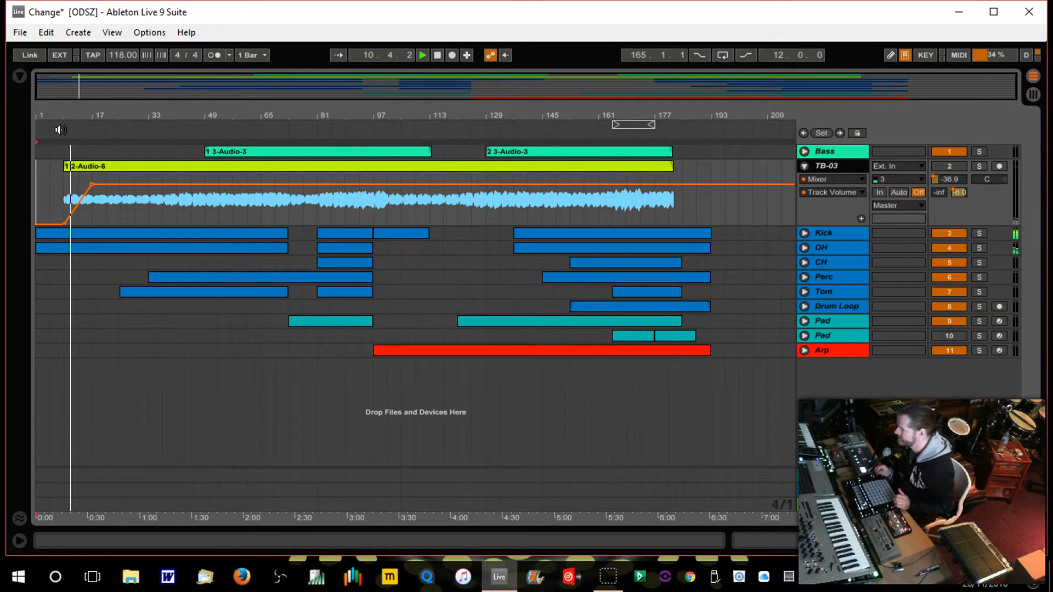
left_click(107, 127)
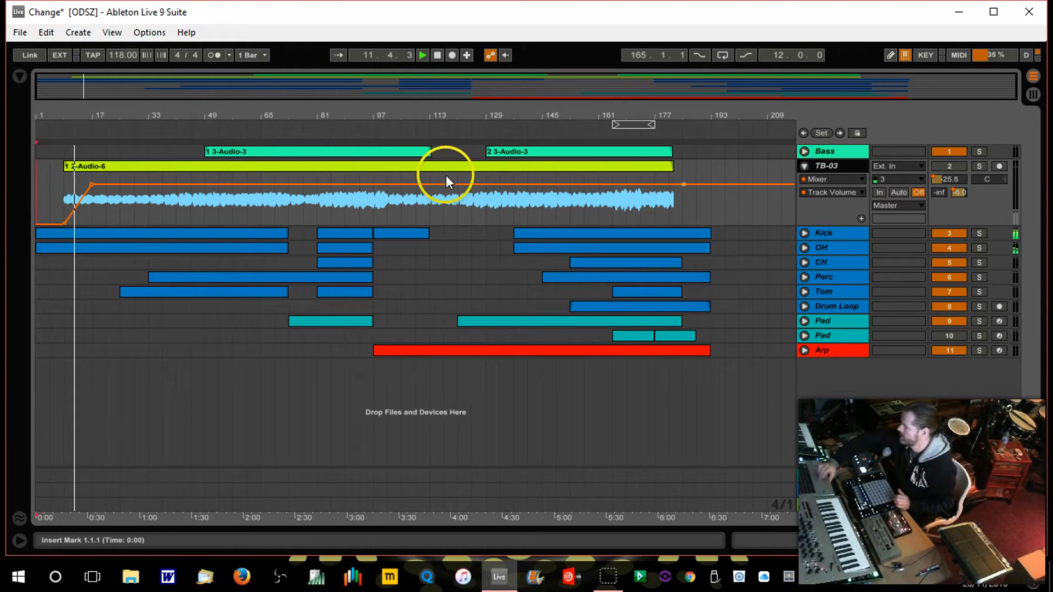
Delete the B-Delay send automation on the TB-03 track and set that send to -7.8 dB
left_click(960, 164)
left_click(964, 192)
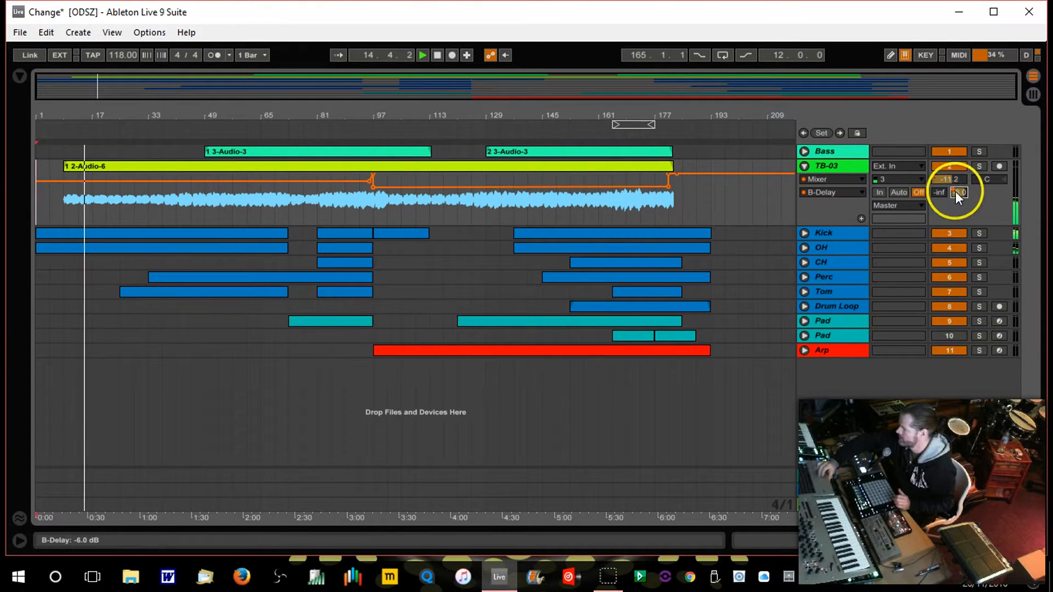
right_click(956, 192)
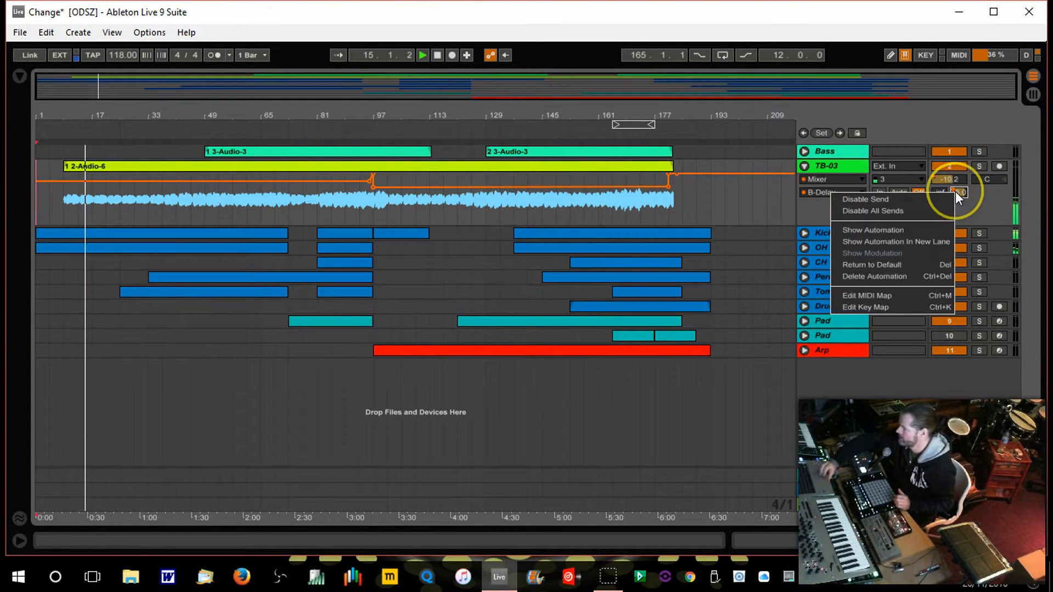
left_click(878, 279)
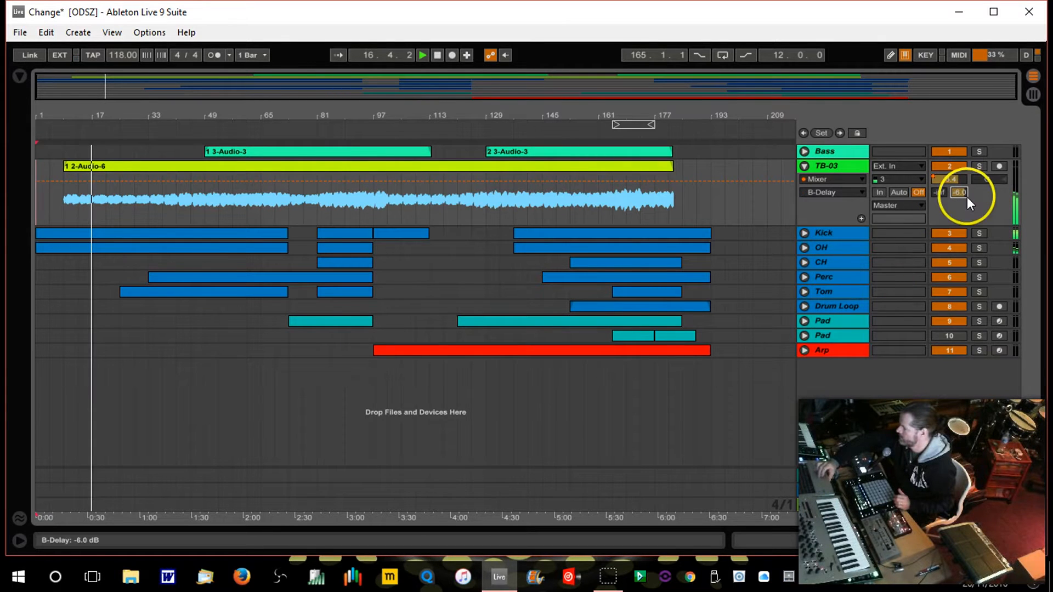
left_click_drag(960, 193, 960, 205)
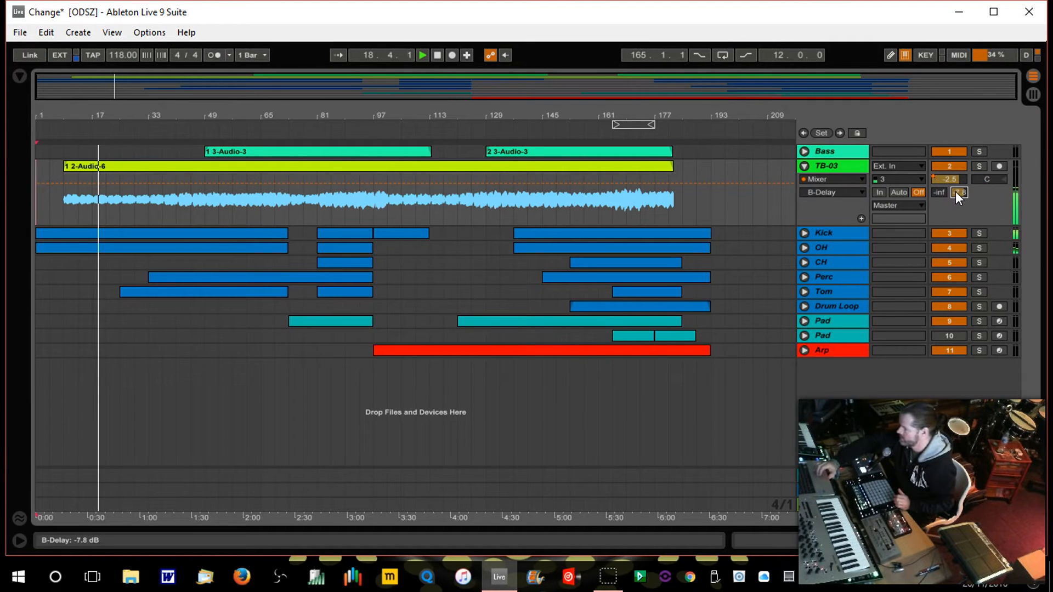
Raise the 2-Audio-6 clip's gain to 16.7 dB during playback
left_click(150, 77)
double_click(153, 164)
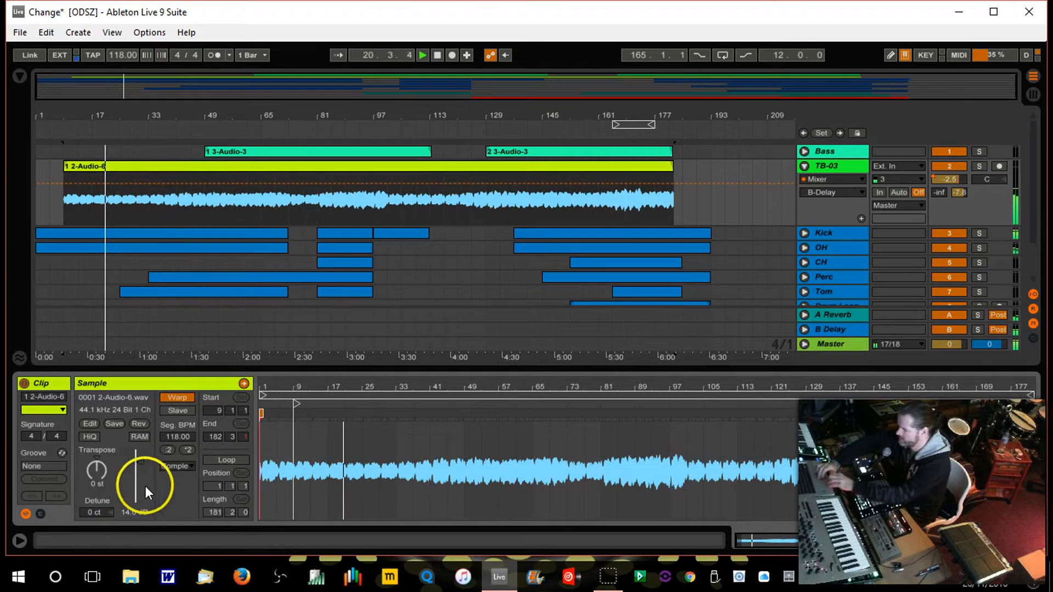
left_click_drag(138, 462, 135, 443)
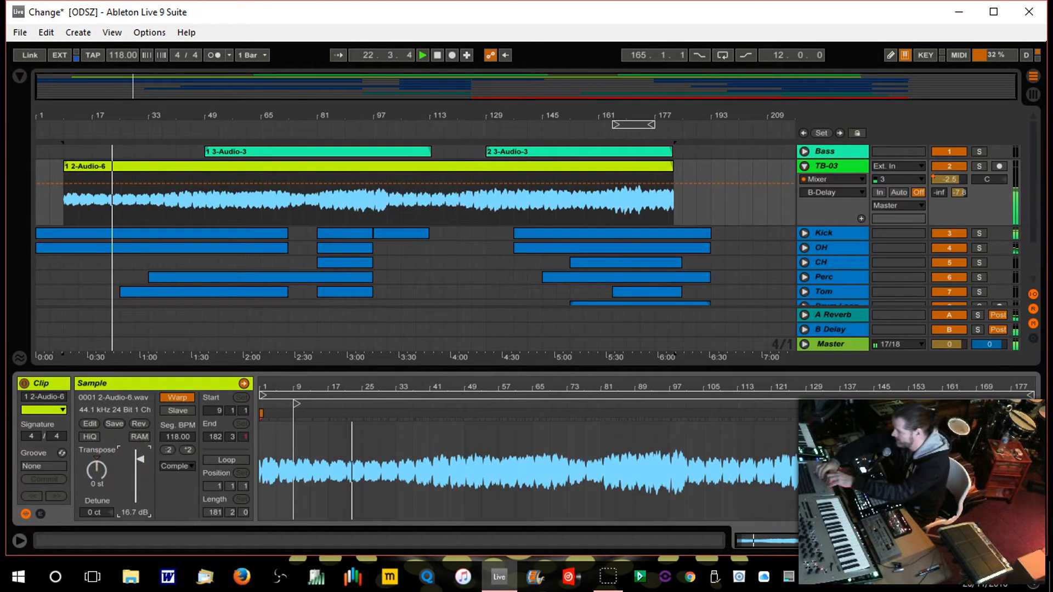
Raise the 2-Audio-6 clip's gain to 17.7 dB and remove the Limiter from the TB-03 track's device chain
left_click_drag(135, 443, 135, 440)
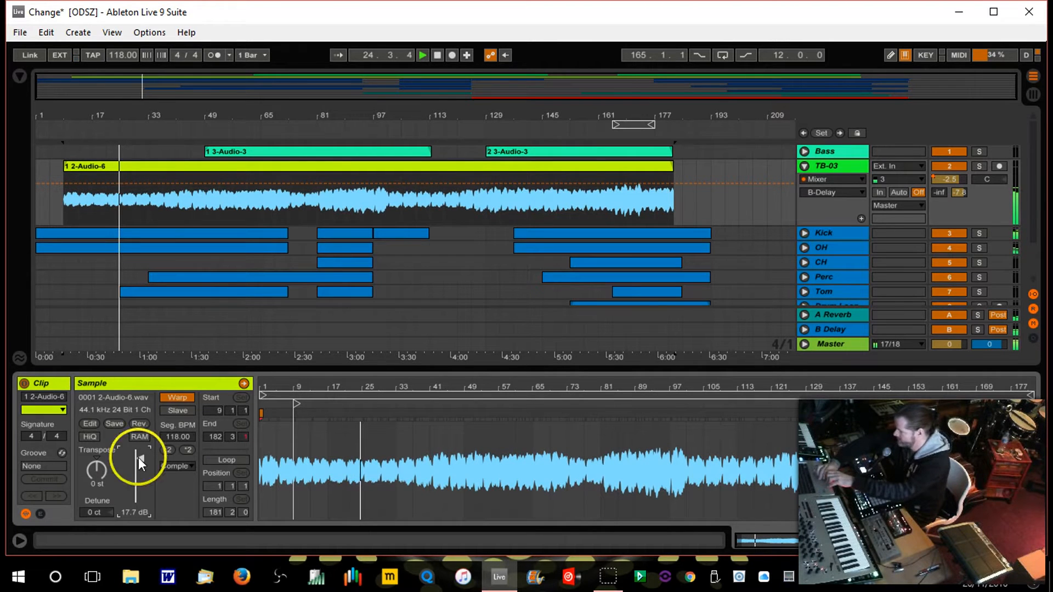
key("shift+Tab")
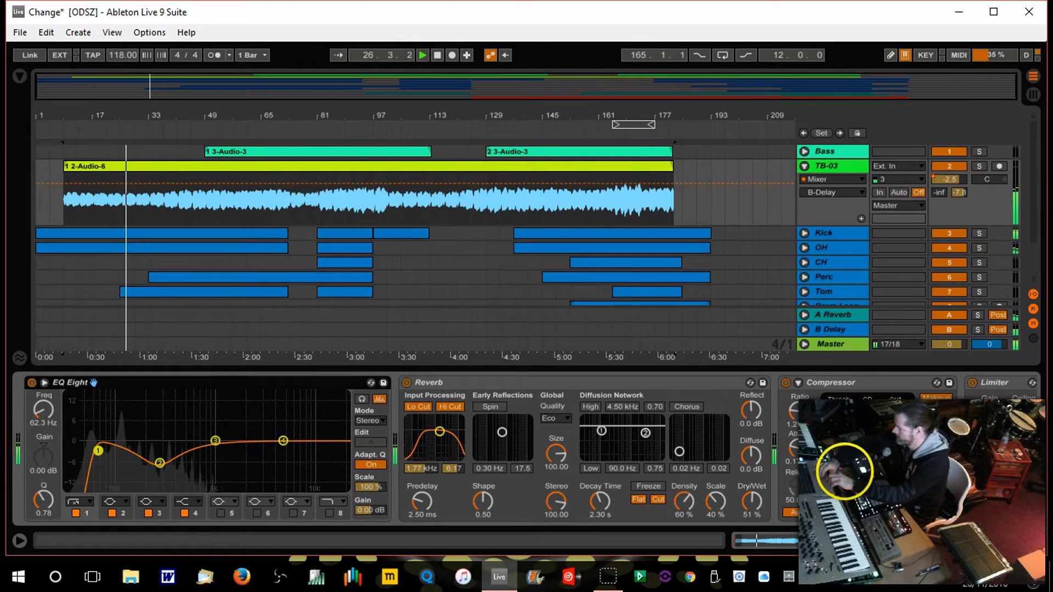
left_click(839, 473)
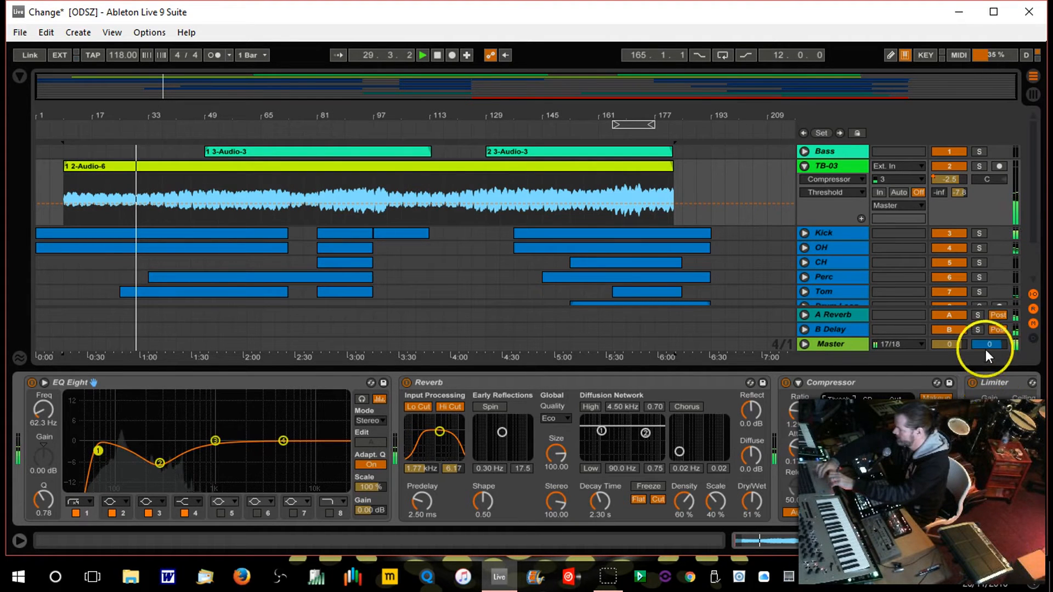
left_click(973, 382)
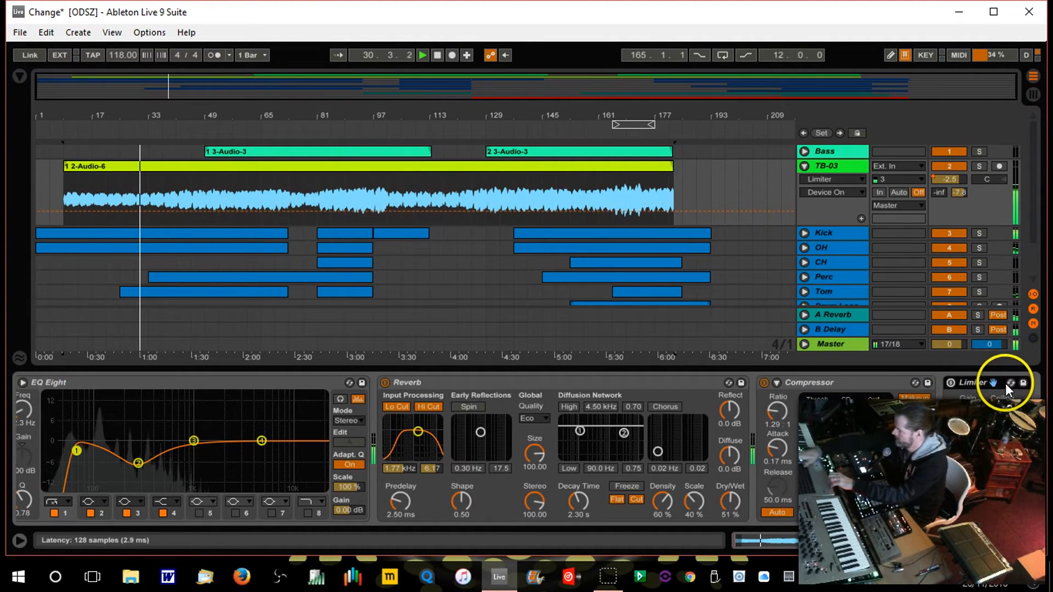
left_click(1033, 540)
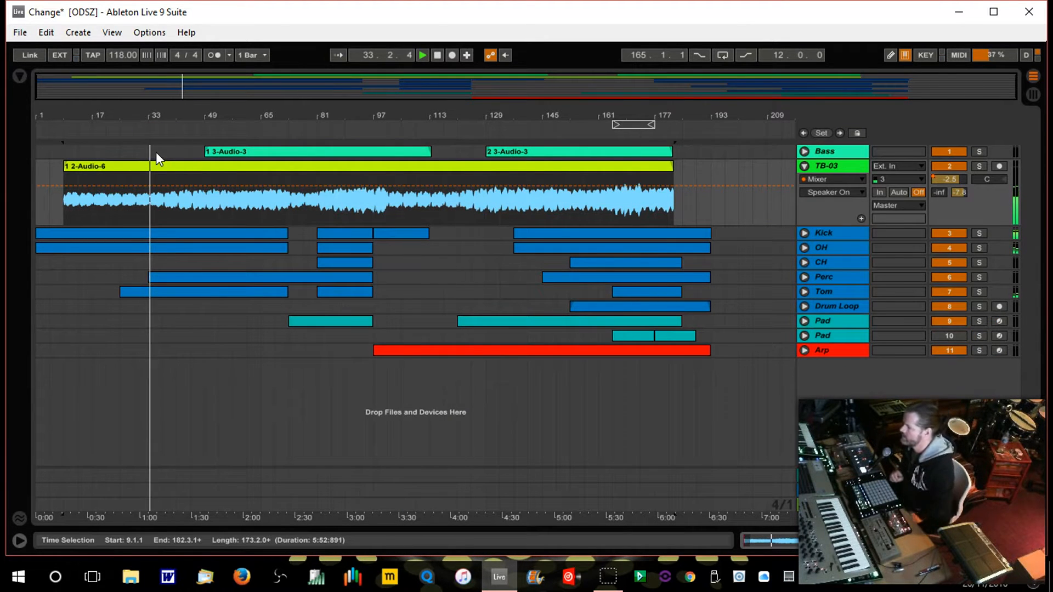
Set the TB-03 track's Compressor to a 3.32:1 ratio and 0.04 ms attack, adjusting its threshold and output gain
left_click(827, 166)
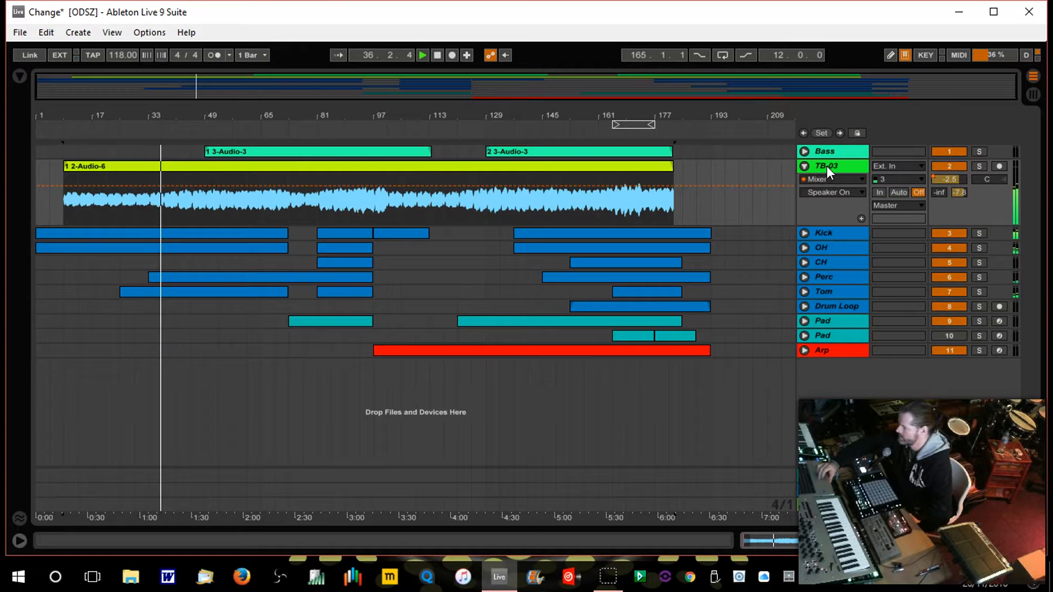
double_click(828, 166)
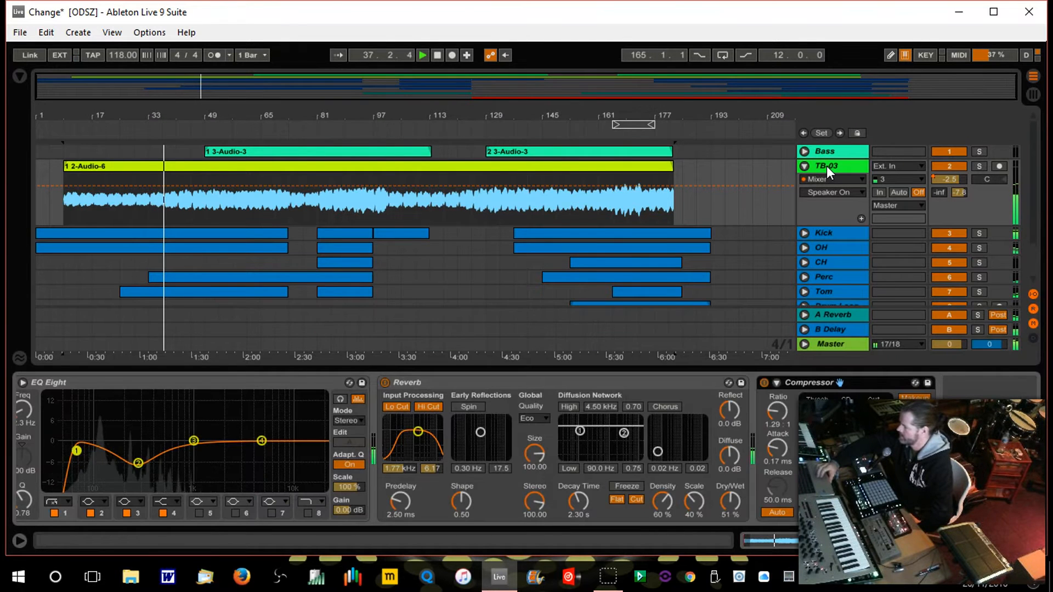
left_click(829, 456)
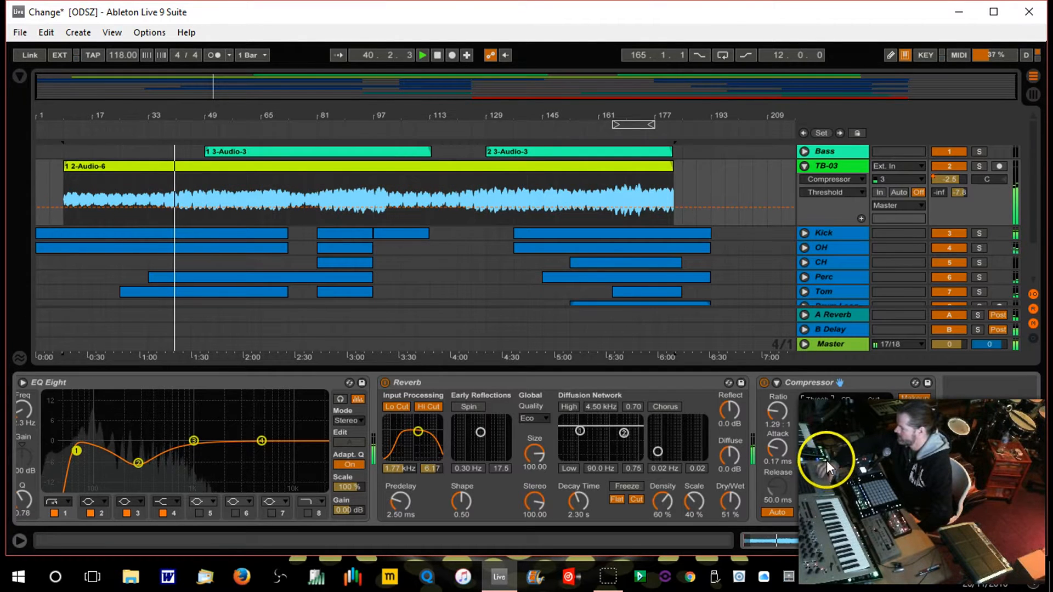
mouse_move(773, 412)
left_mouse_down()
mouse_move(773, 388)
mouse_move(774, 428)
mouse_move(773, 392)
left_mouse_up()
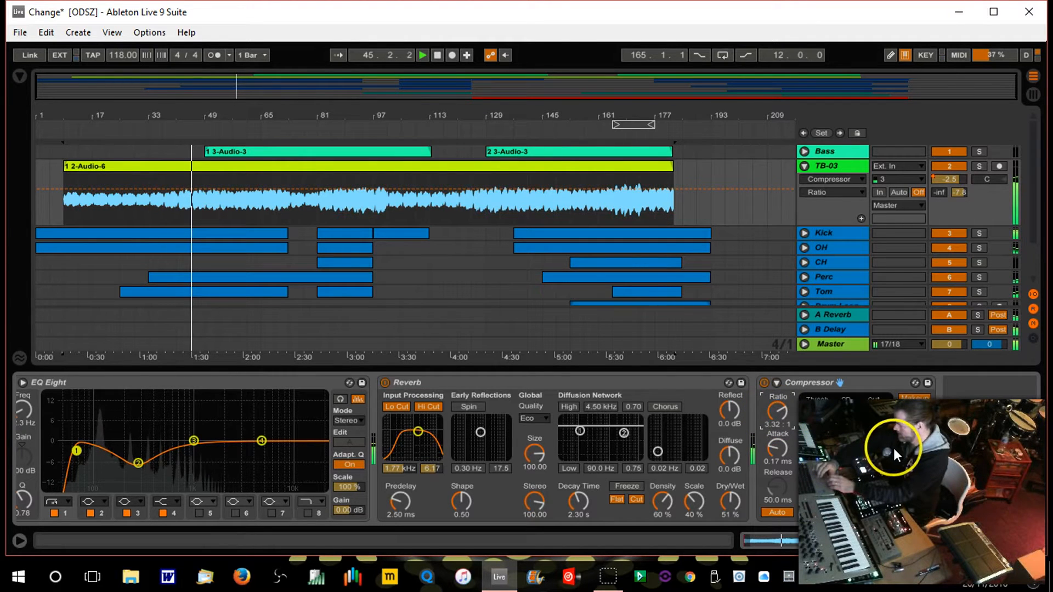
left_click_drag(887, 446, 880, 445)
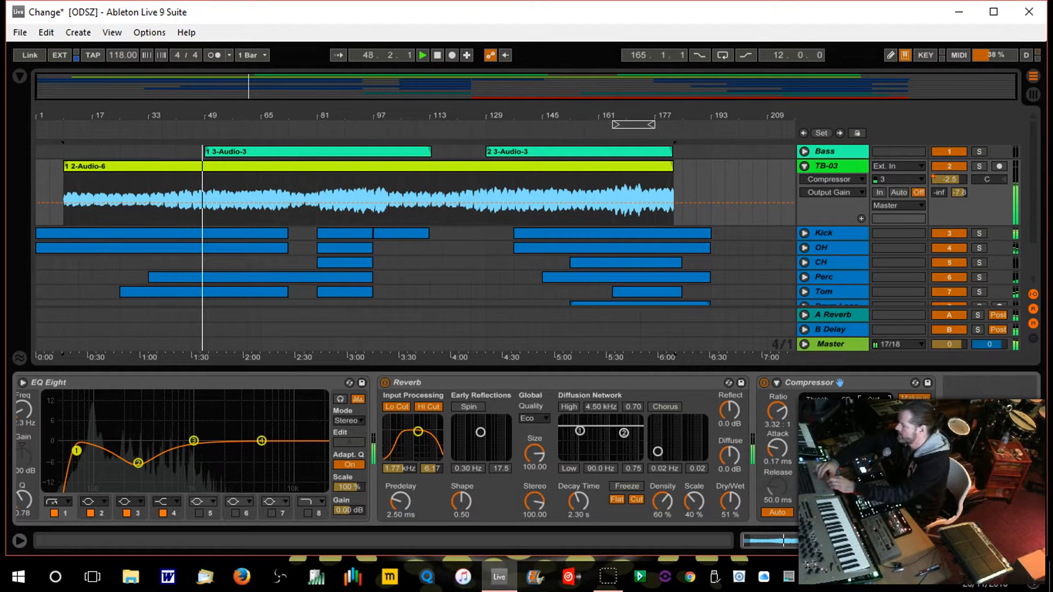
left_click_drag(773, 449, 774, 456)
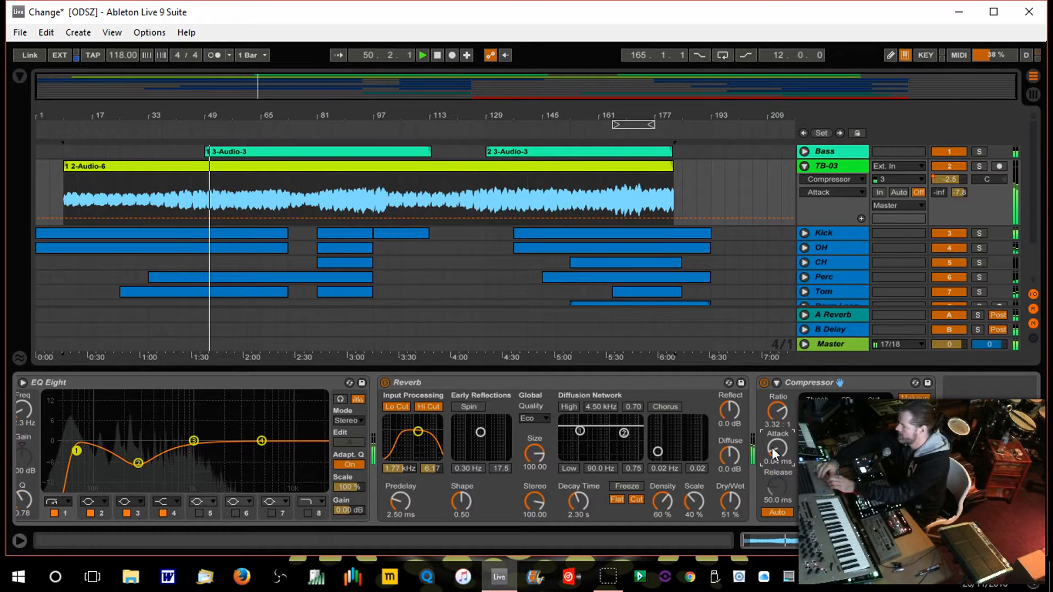
left_click(886, 450)
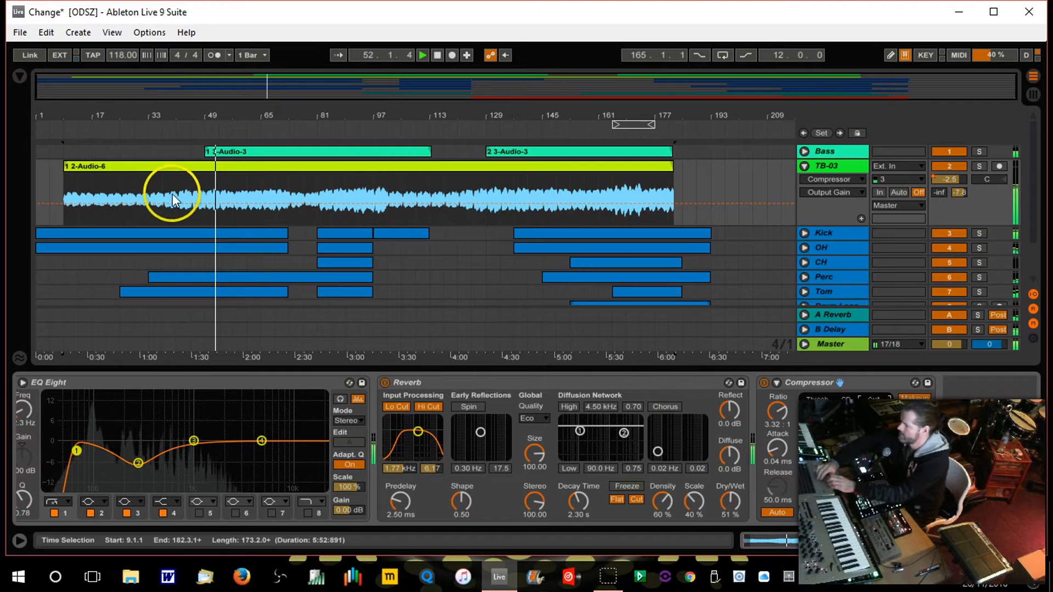
Replay from about bar 25 and refine the TB-03 Compressor with a 3.94:1 ratio, lower threshold and adjusted output gain
left_click(110, 123)
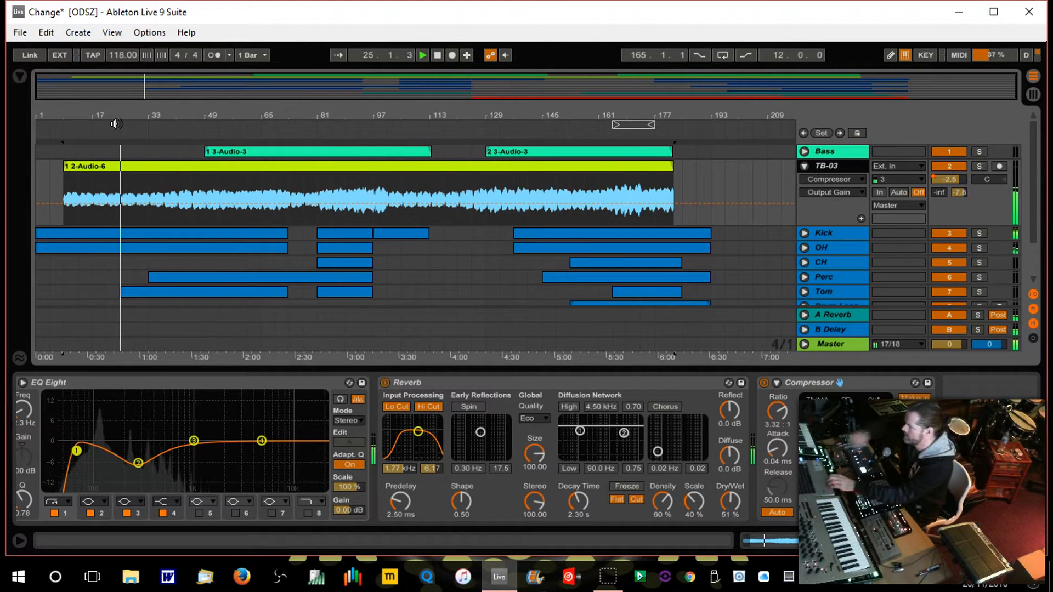
left_click(469, 252)
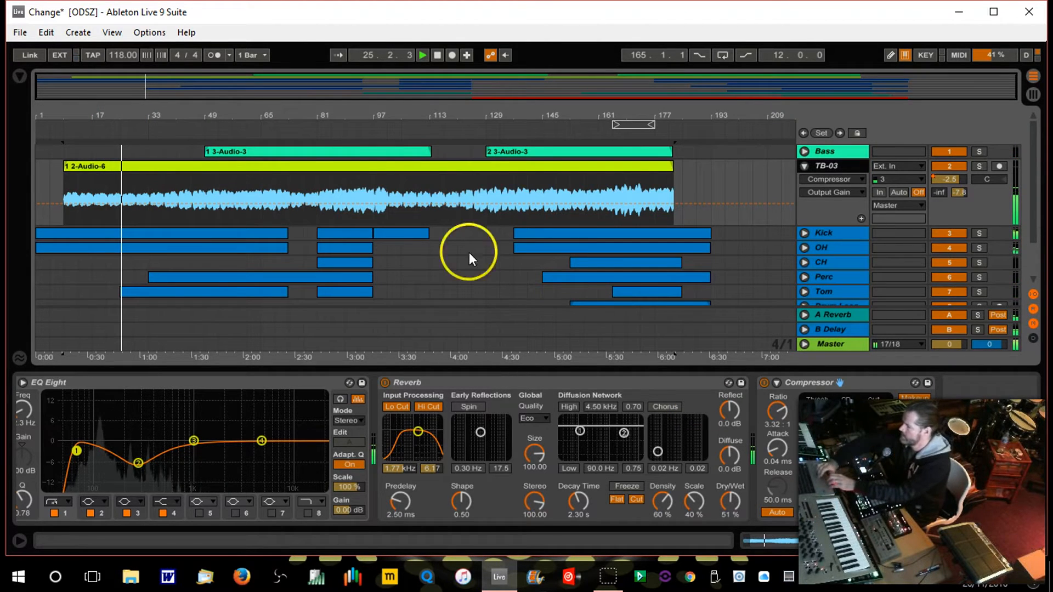
left_click(828, 460)
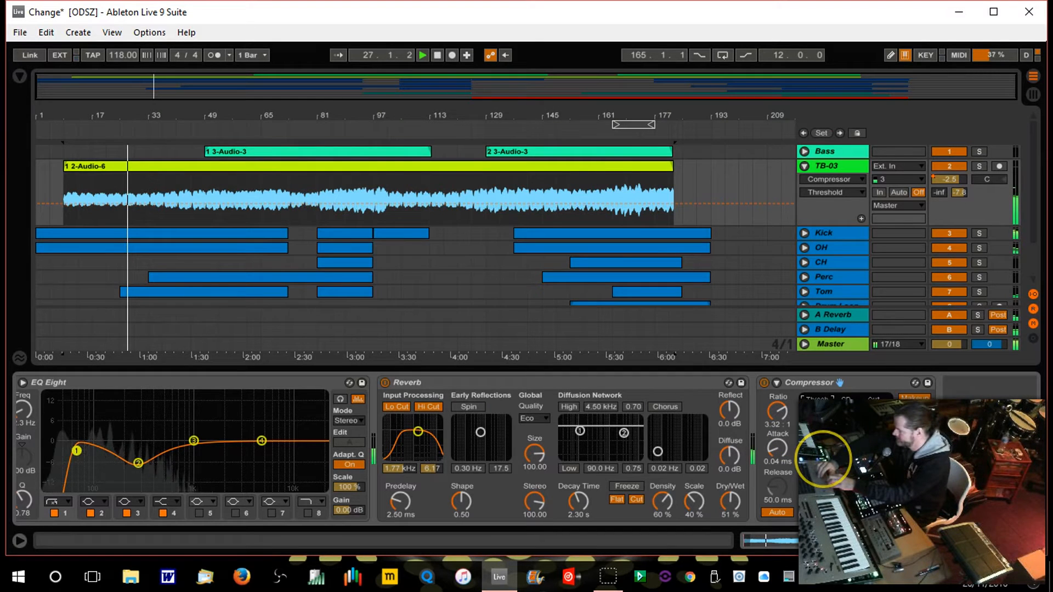
left_click(827, 448)
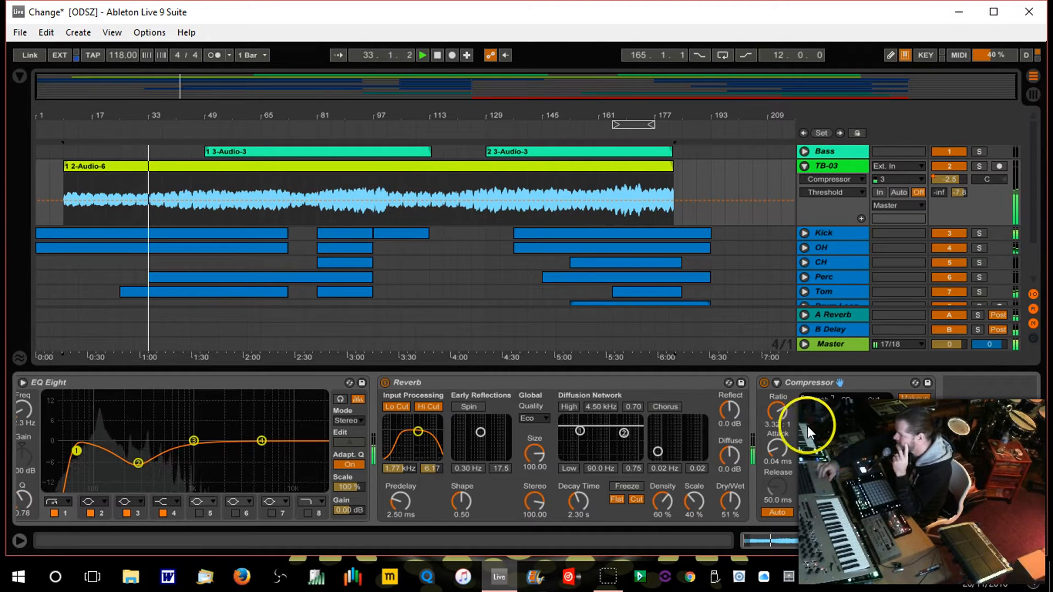
left_click_drag(779, 415, 779, 405)
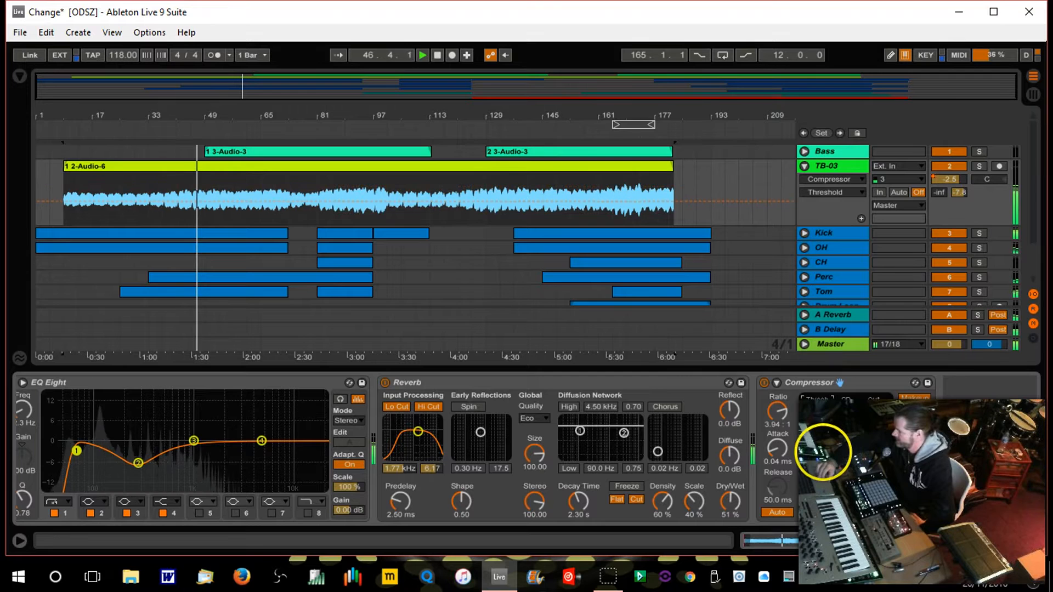
left_click(828, 462)
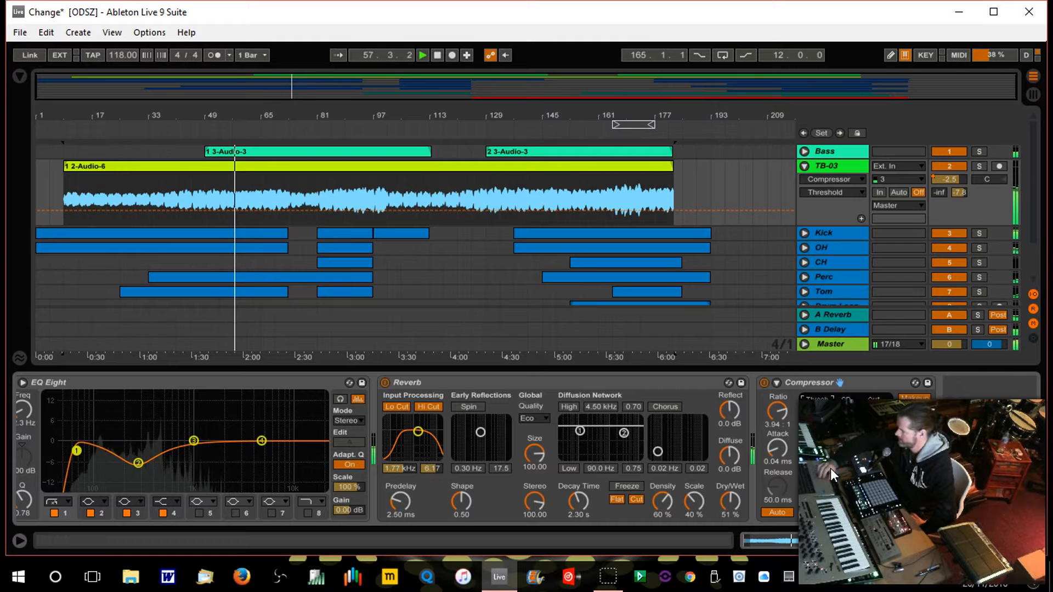
left_click(878, 456)
left_click(886, 455)
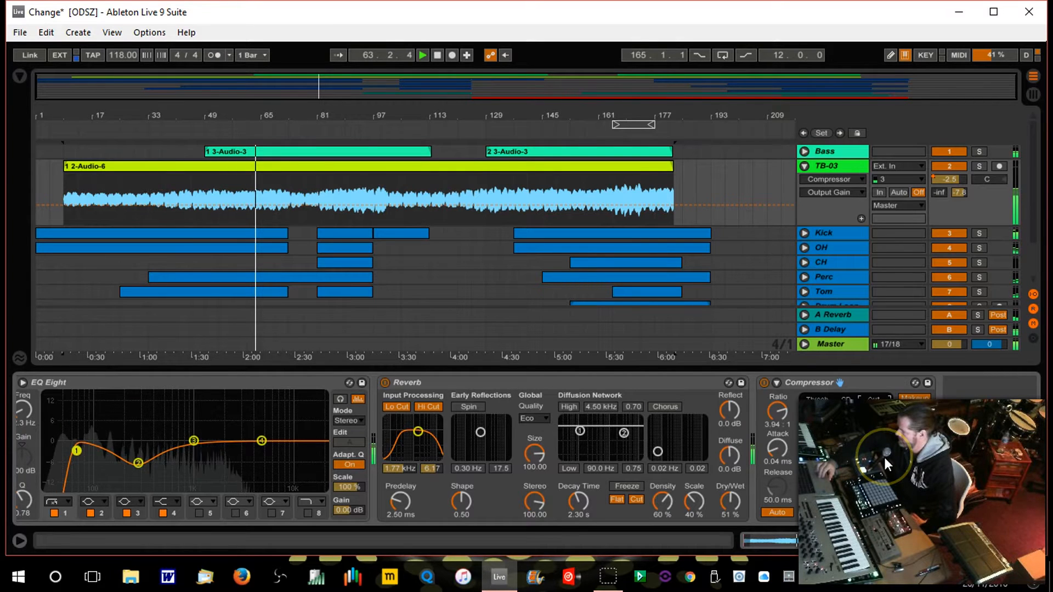
Lower the TB-03 track volume automation after the opening fade-in to about -4.9 dB
left_click(953, 180)
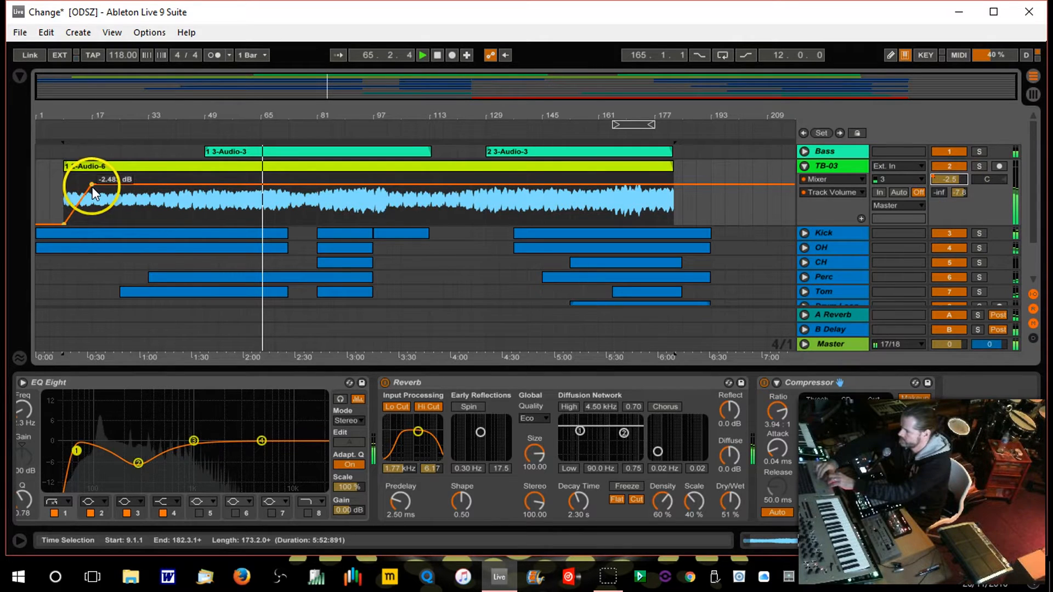
left_click_drag(92, 186, 93, 190)
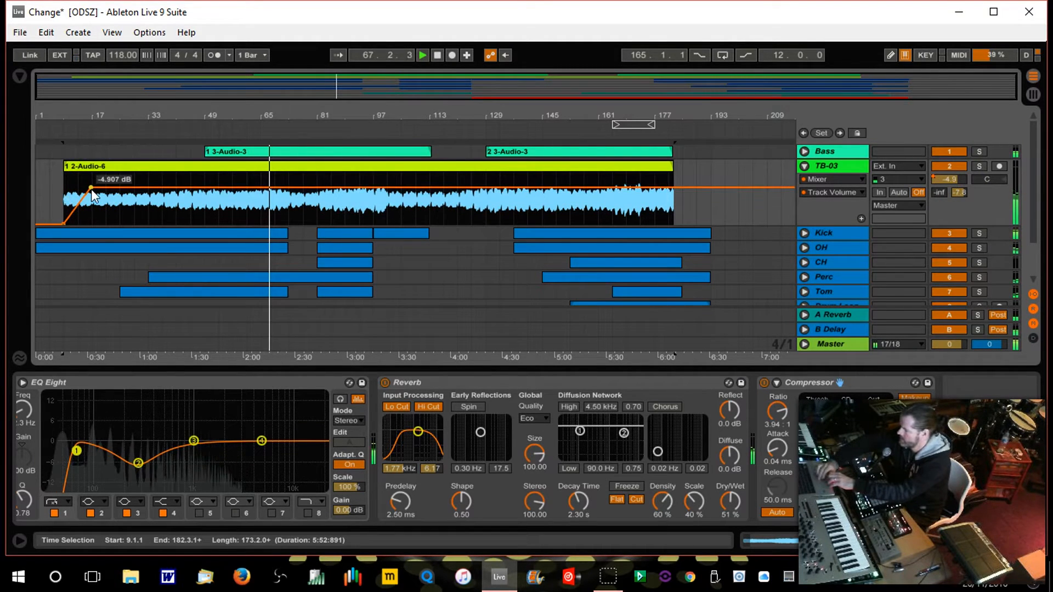
left_click(802, 167)
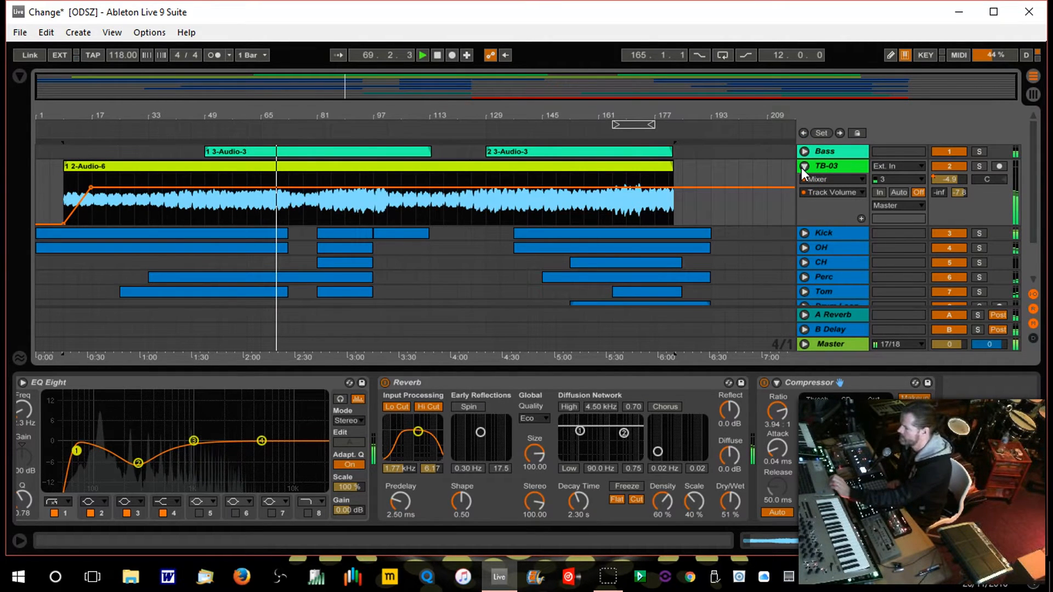
Raise the Bass track's volume to -0.8 dB during playback, leaving the Bass track folded and the device view hidden
left_click(804, 152)
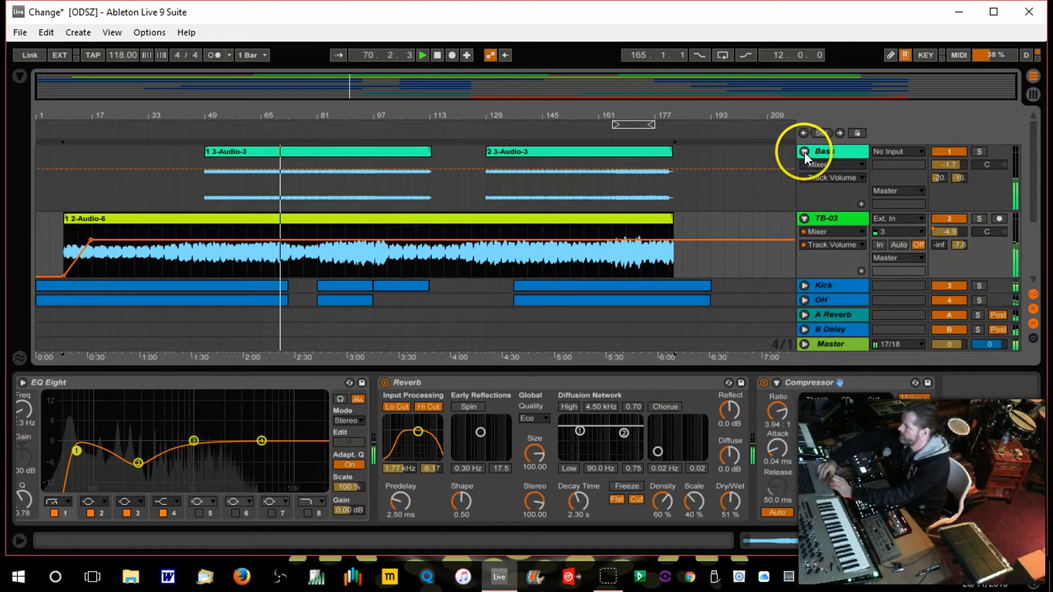
left_click_drag(955, 164, 954, 162)
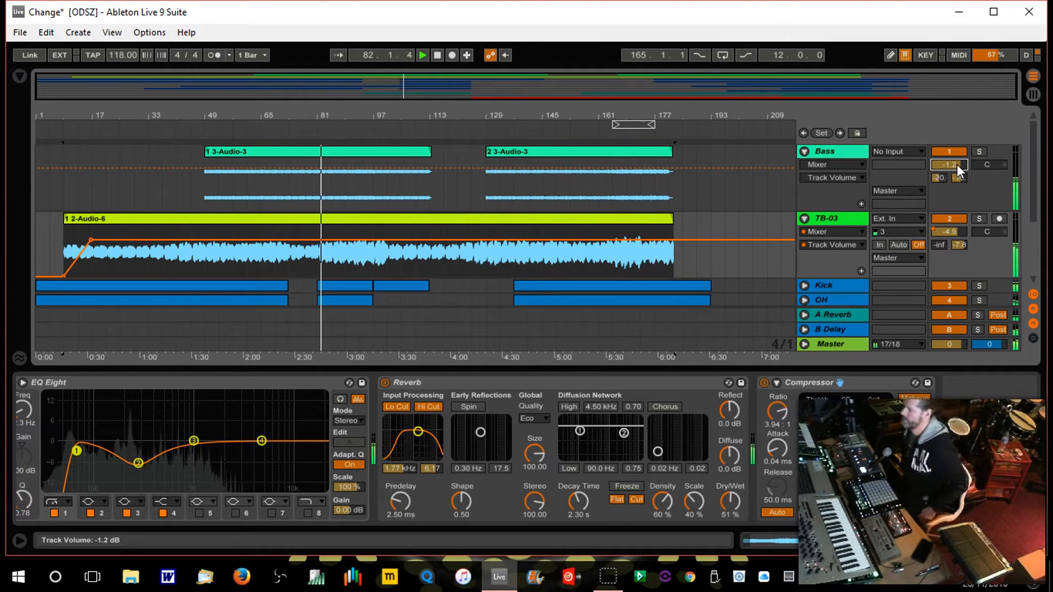
left_click(751, 250)
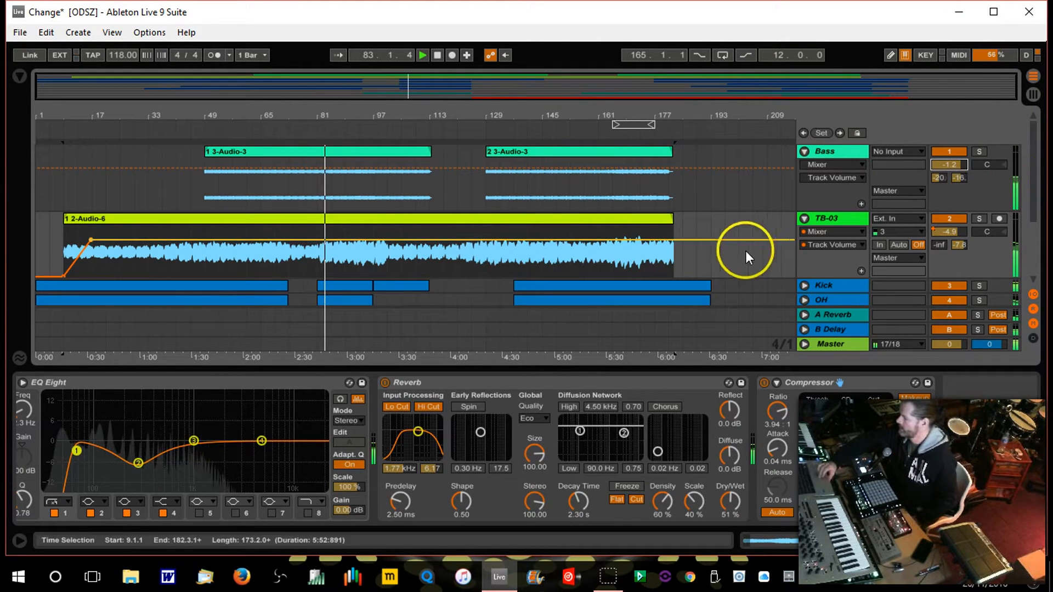
left_click(804, 219)
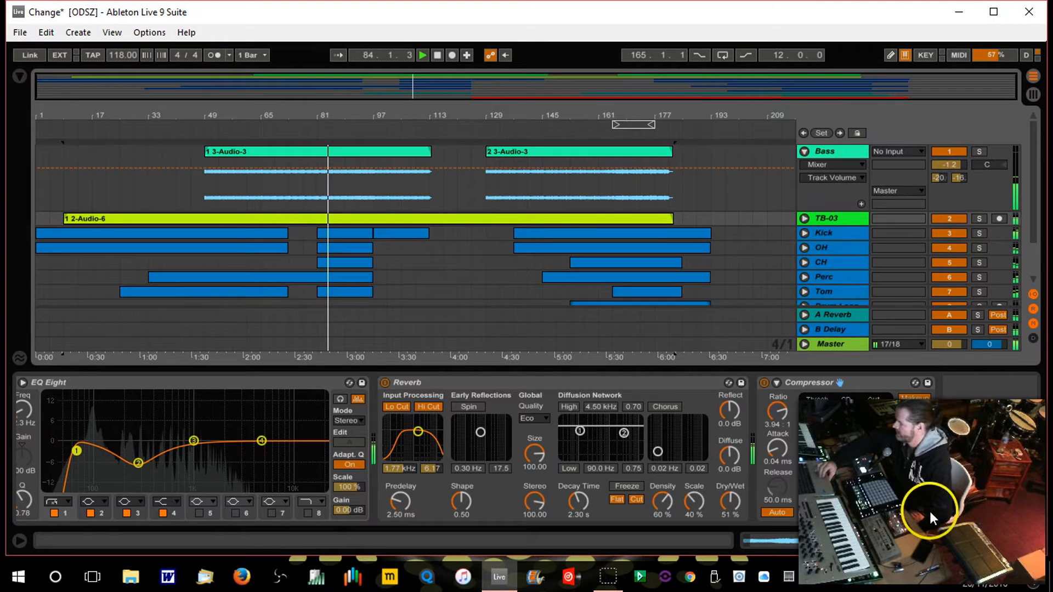
left_click(1029, 543)
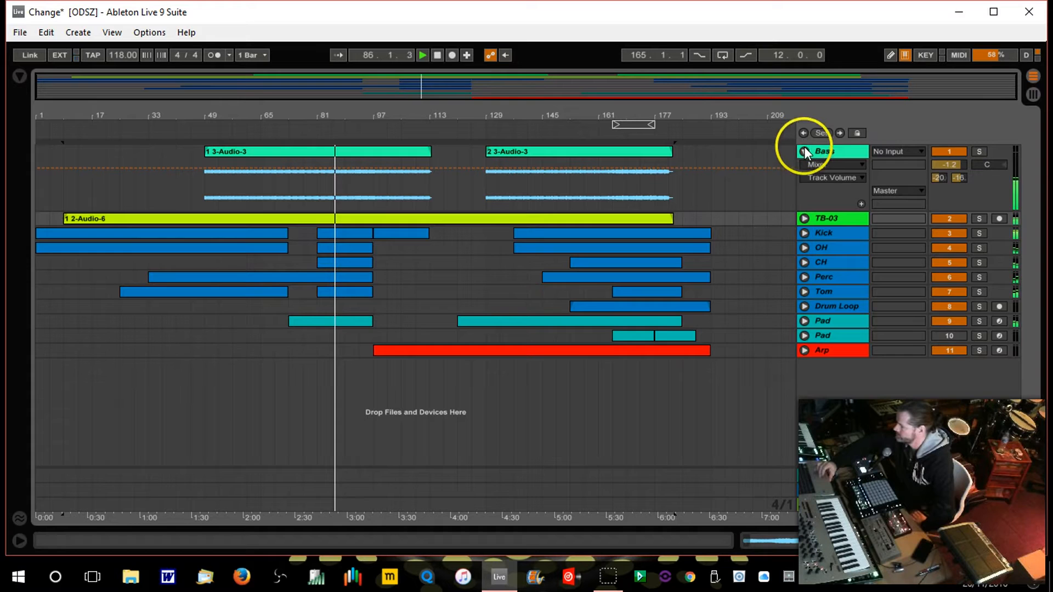
left_click(950, 166)
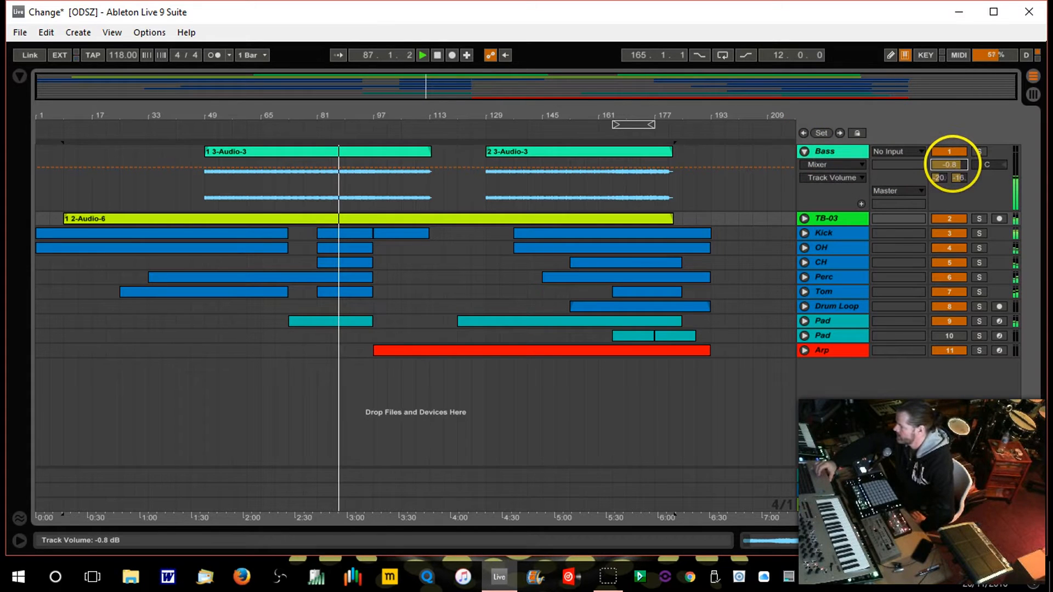
left_click(806, 152)
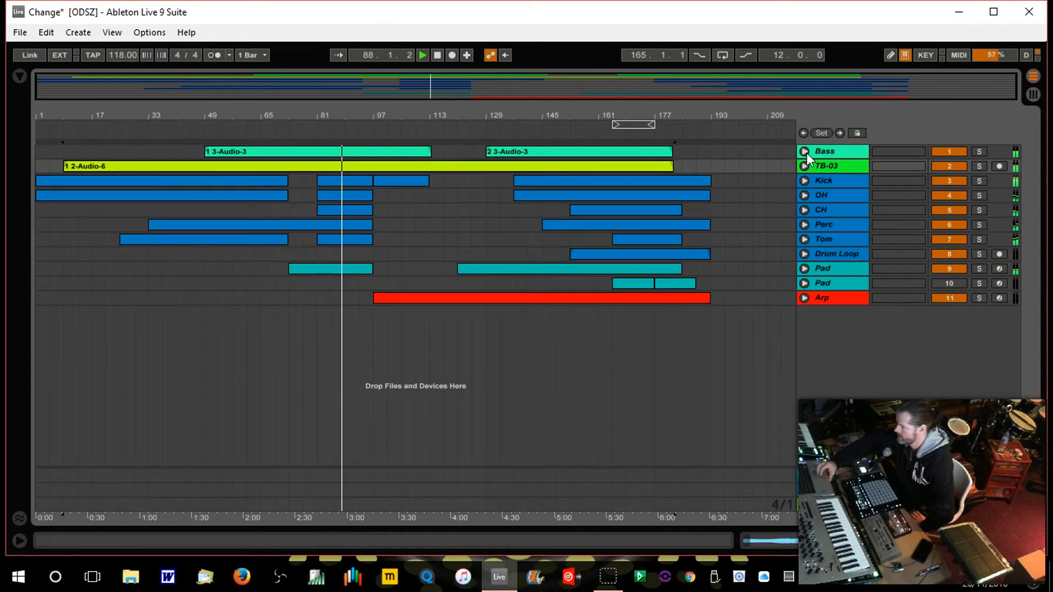
Split the 2-Audio-6 clip on the TB-03 track at bar 97 and trim the second piece to start at bar 116
left_click(805, 166)
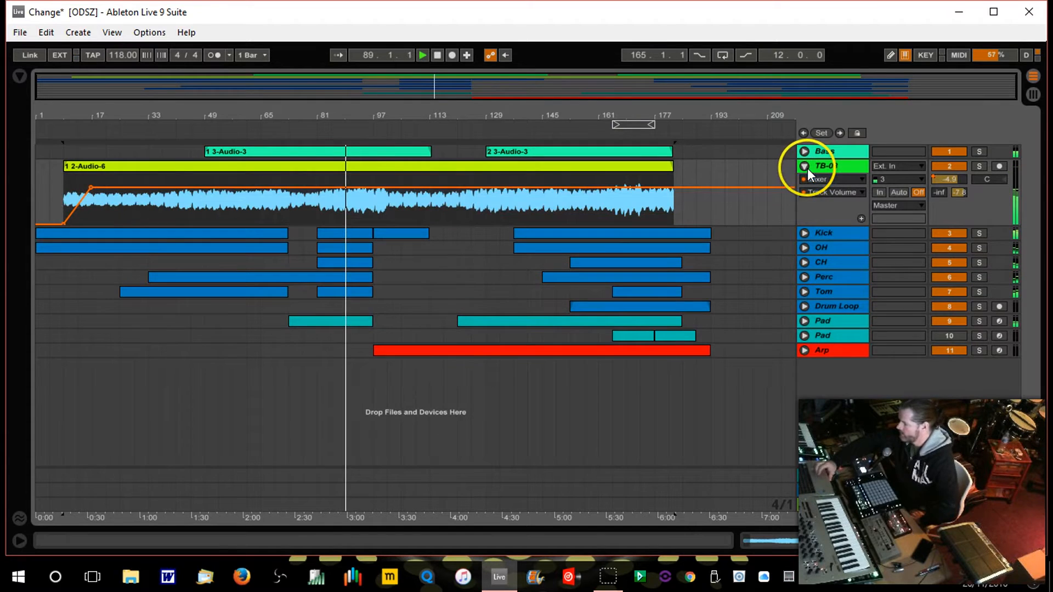
left_click_drag(376, 108, 376, 107)
left_click(399, 223)
left_click(379, 208)
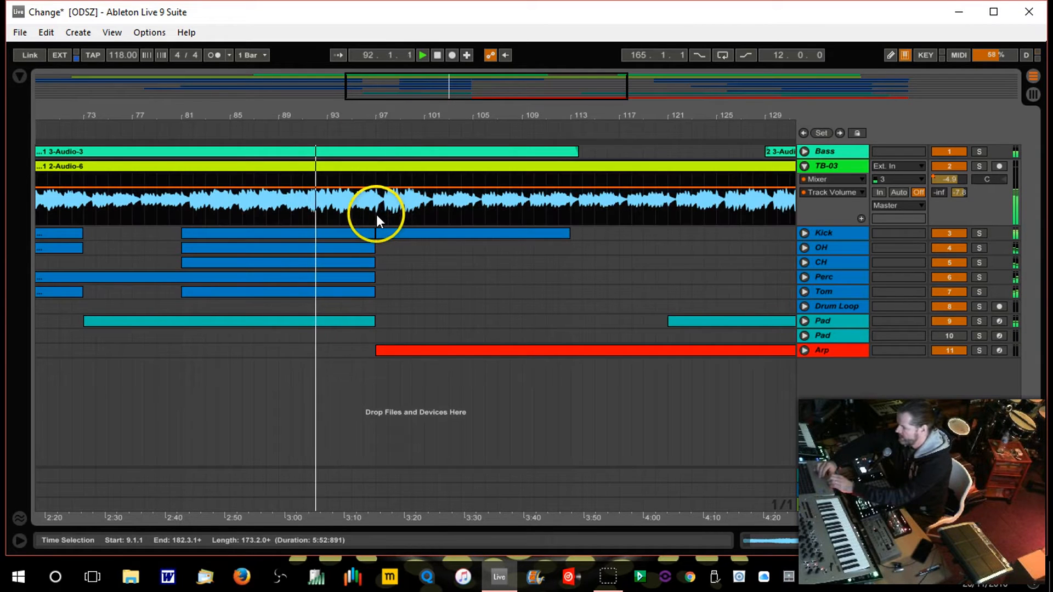
left_click(376, 215)
key("ctrl+e")
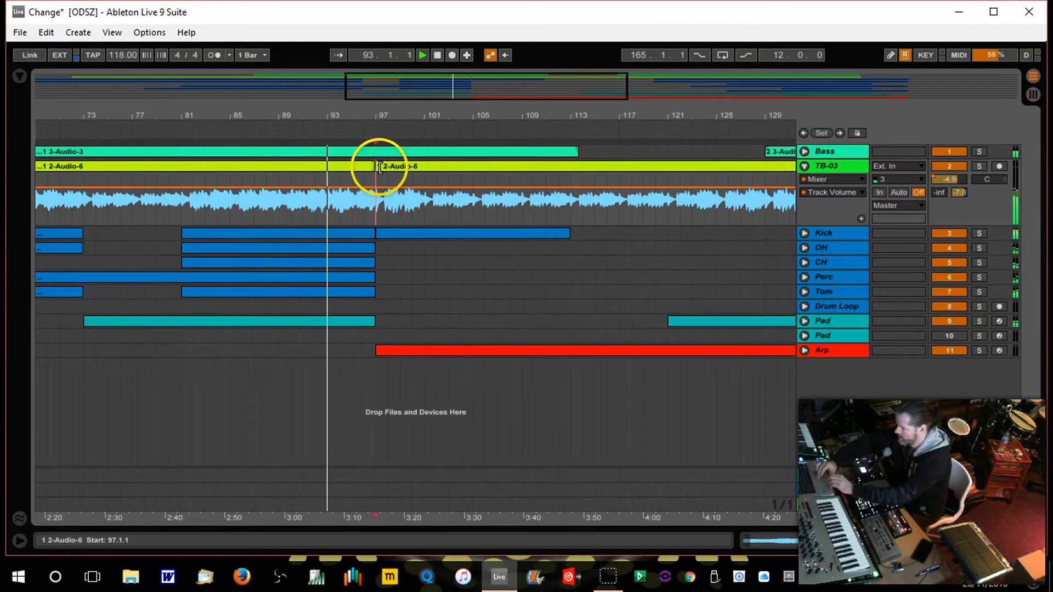
left_click(503, 160)
left_click_drag(376, 166, 610, 175)
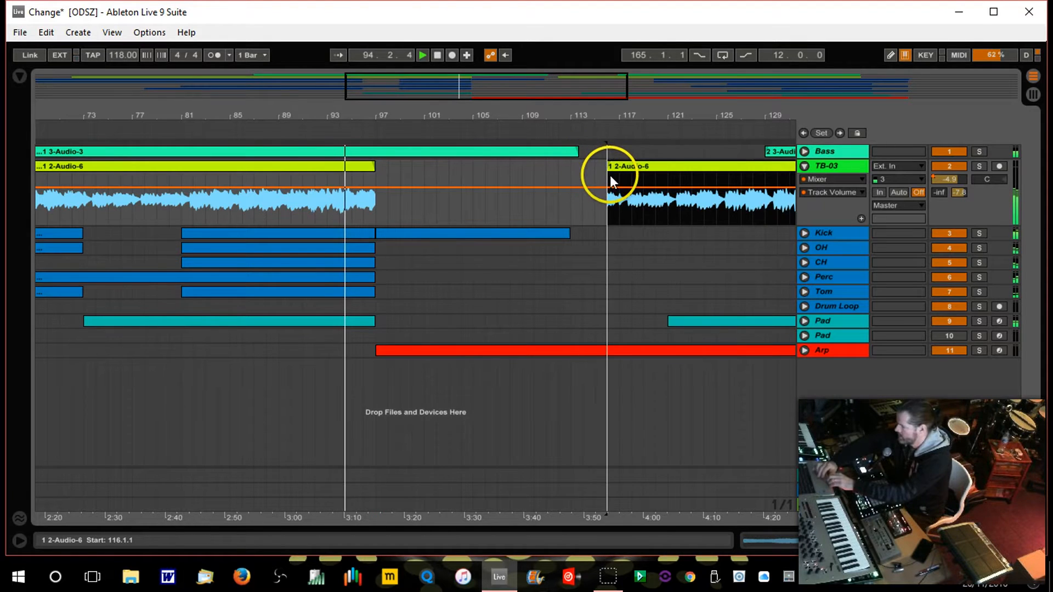
Extend the first 2-Audio-6 piece's end about one beat past bar 97 and audition the transition
left_click(951, 179)
mouse_move(365, 105)
left_mouse_down()
mouse_move(357, 139)
mouse_move(361, 109)
left_mouse_up()
left_click(242, 131)
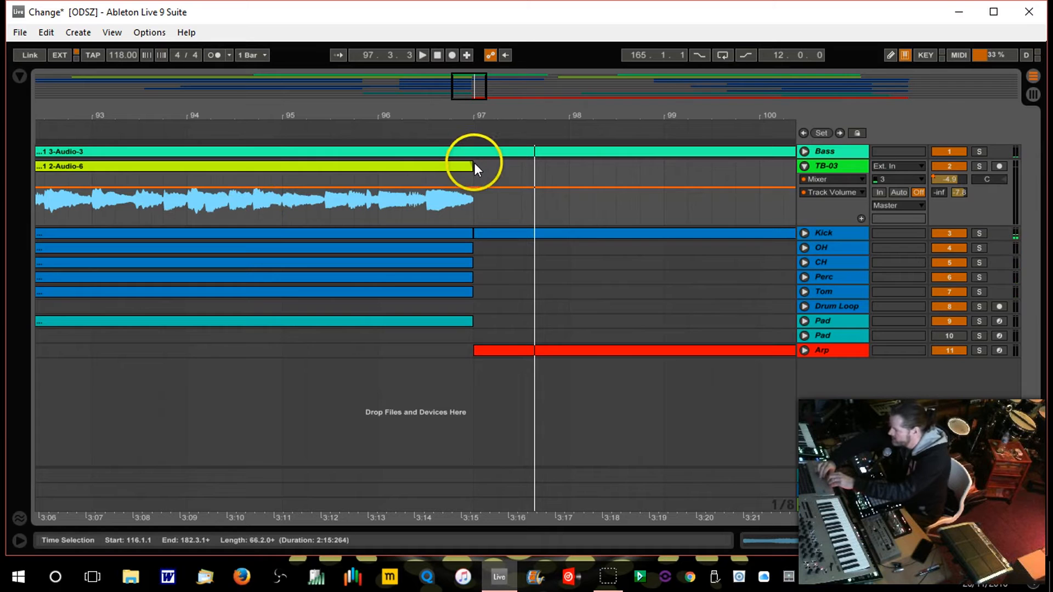
left_click_drag(472, 166, 493, 167)
left_click(470, 134)
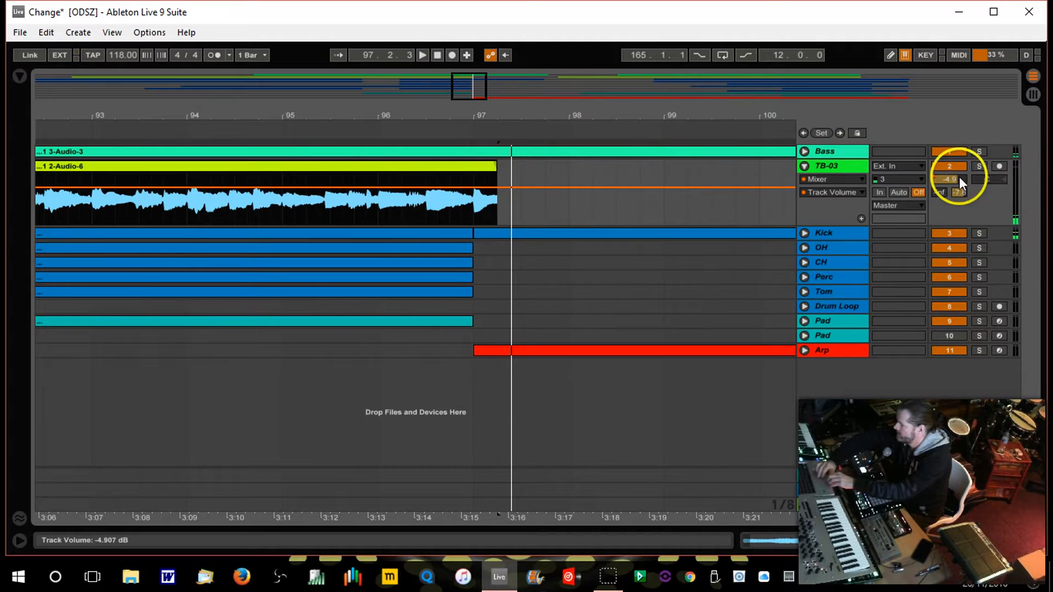
Automate the TB-03 track's delay send to jump up at about bar 97 and ramp back down by about bar 113
left_click(961, 191)
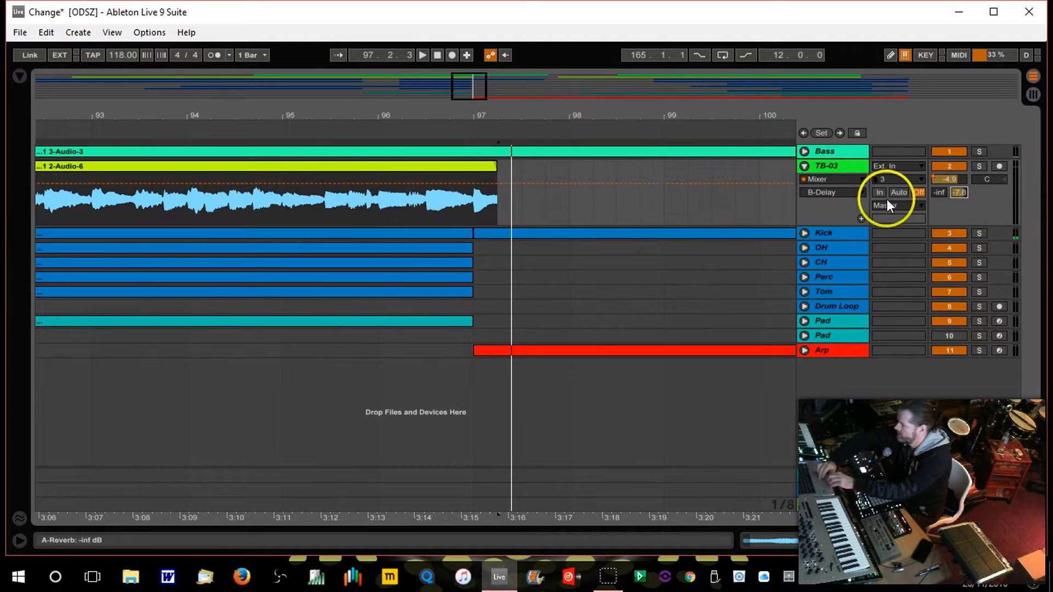
left_click(467, 184)
left_click_drag(472, 186, 470, 175)
left_click(223, 134)
left_click_drag(231, 117, 228, 110)
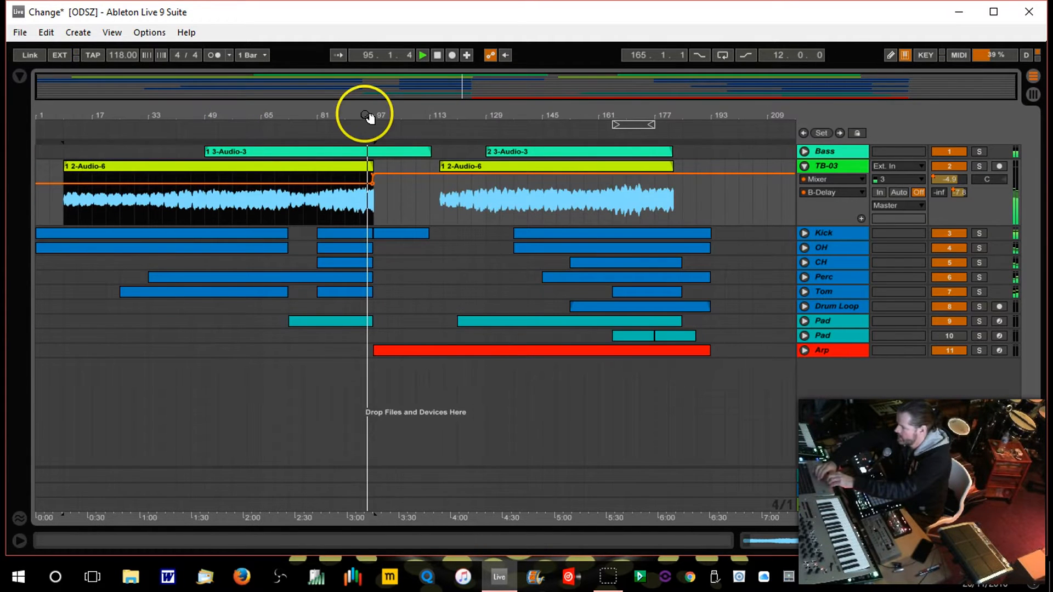
left_click_drag(432, 173, 433, 184)
left_click(960, 163)
left_click_drag(388, 110, 388, 116)
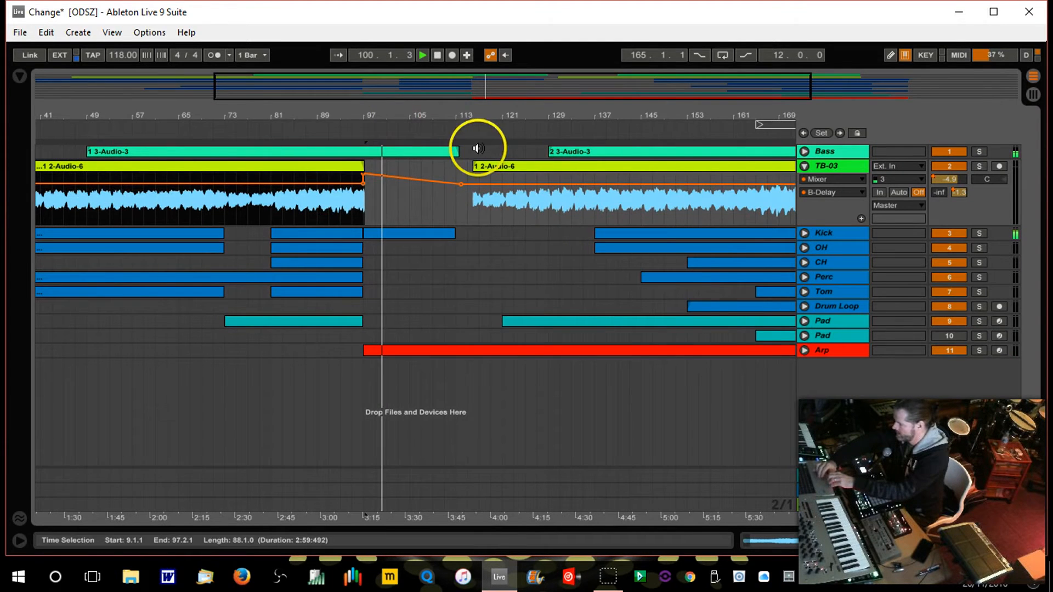
Trim the start of the second 2-Audio-6 clip to bar 118 and switch on the second Pad track
left_click_drag(476, 166, 484, 166)
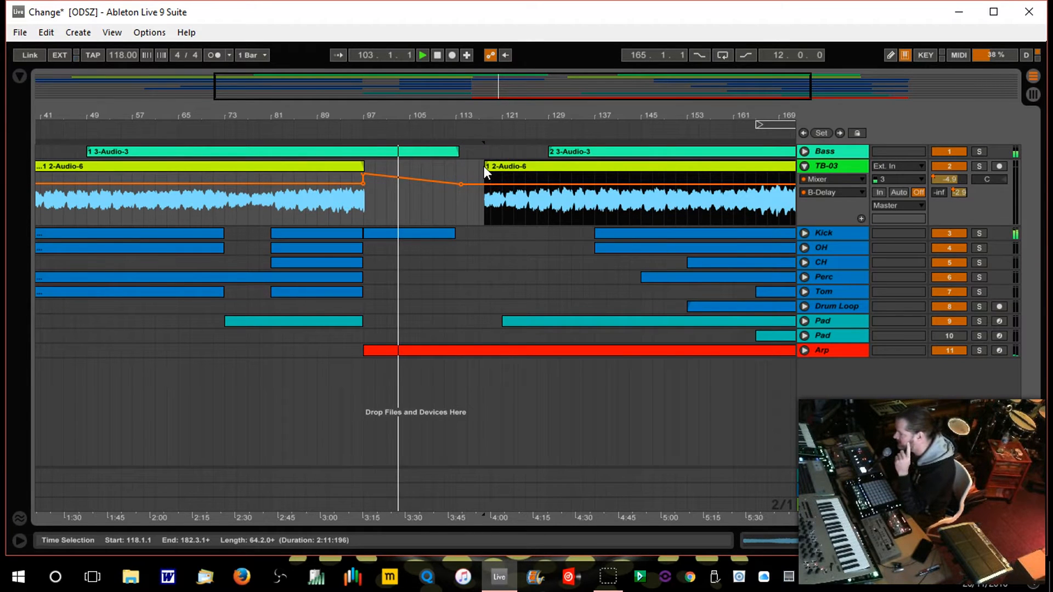
left_click(593, 317)
left_click(970, 316)
left_click(956, 334)
Trim the start of the second 2-Audio-6 clip on the TB-03 track further, to bar 121
left_click(513, 153)
left_click(495, 169)
left_click(487, 165)
left_click_drag(487, 165, 501, 169)
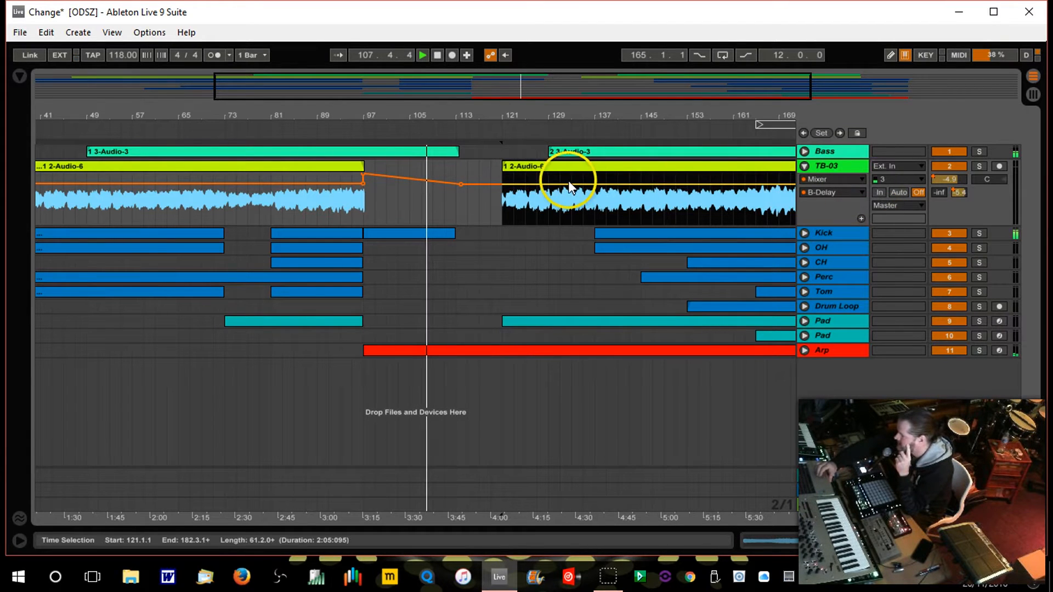
mouse_move(501, 169)
left_mouse_down()
mouse_move(411, 173)
mouse_move(501, 179)
left_mouse_up()
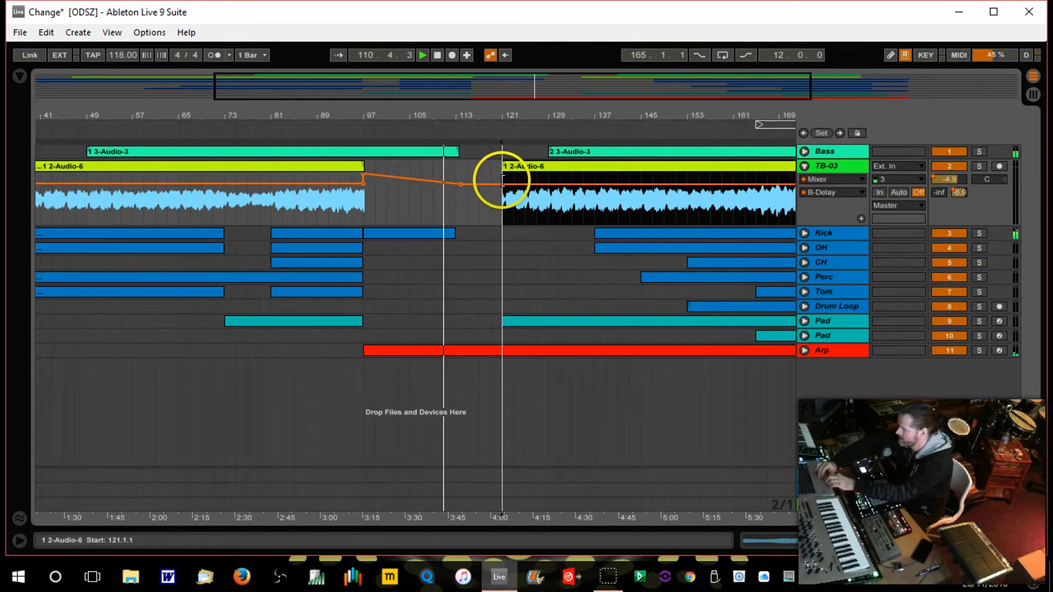
Show the TB-03 track's volume automation and add breakpoints at about bars 110 and 129
left_click(946, 179)
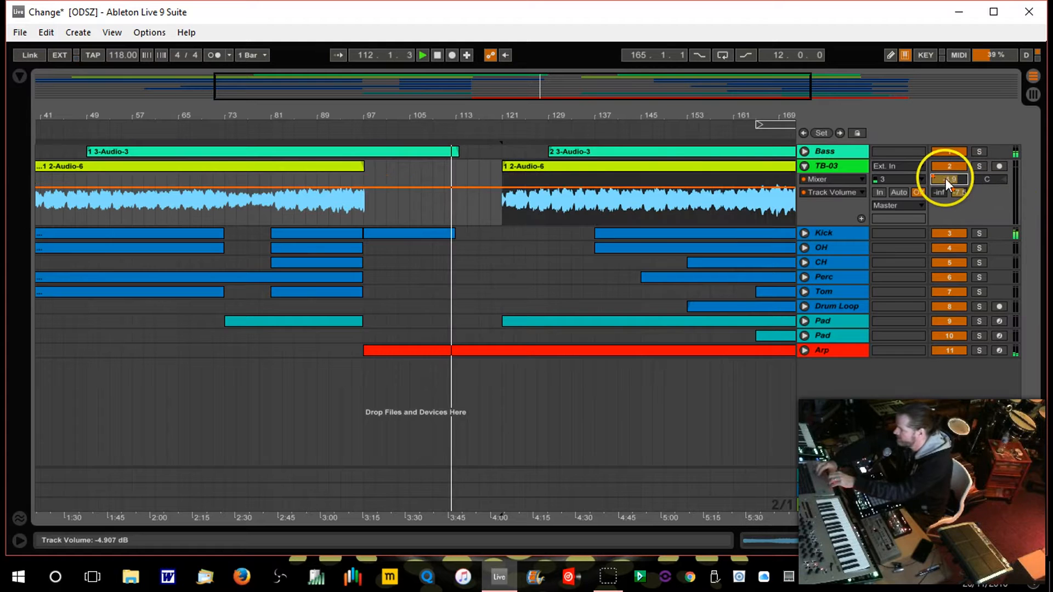
left_click(442, 188)
left_click_drag(465, 189, 466, 224)
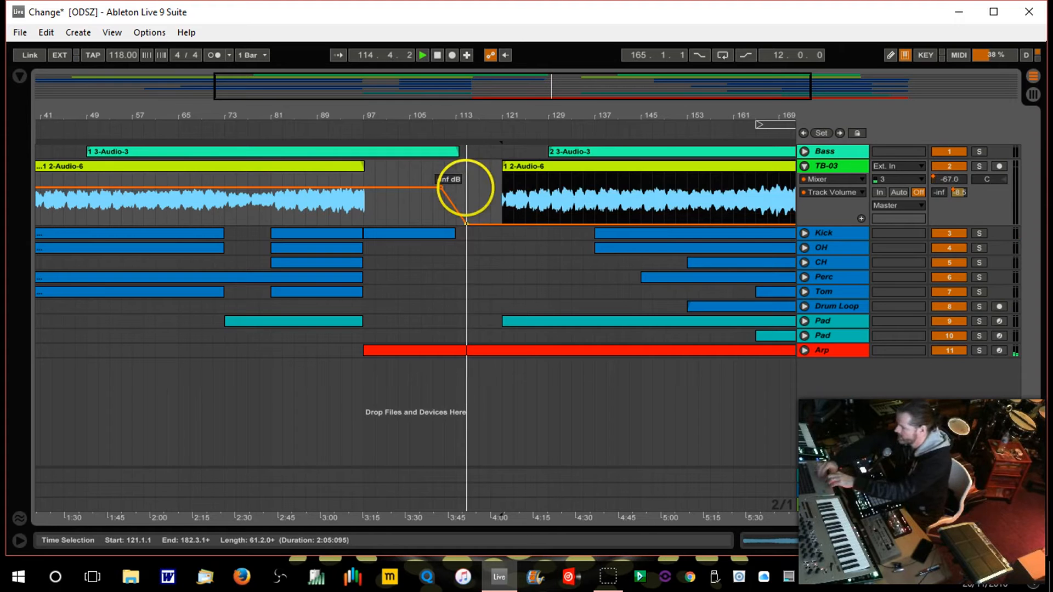
key("ctrl+z")
left_click_drag(572, 195, 549, 188)
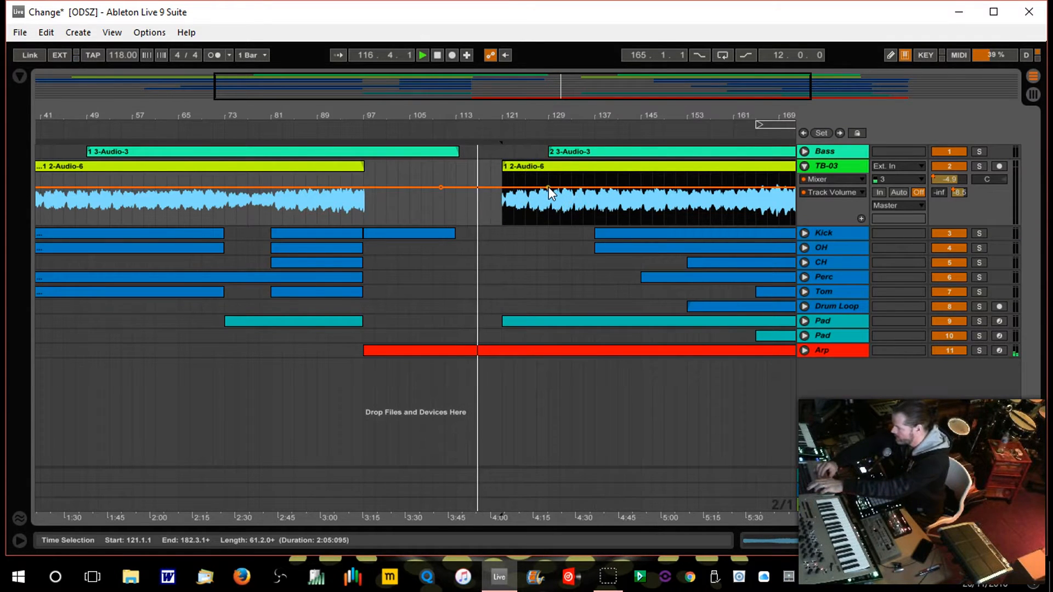
Extend the start of the second 2-Audio-6 clip back to bar 113 and stop playback
left_click_drag(505, 168, 450, 189)
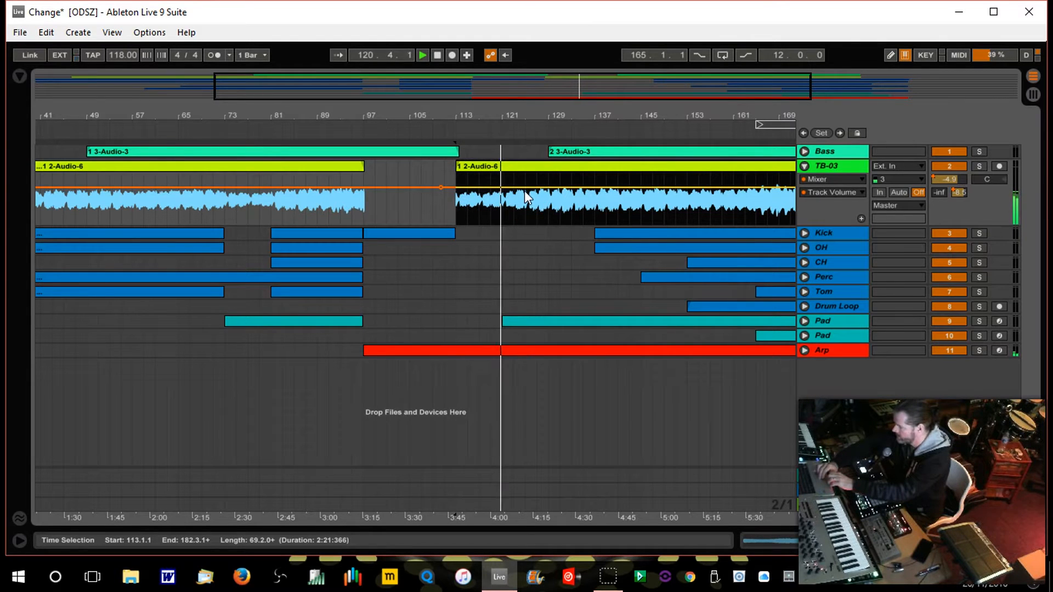
left_click(548, 189)
key("space")
Set the loop range to 16 bars, from bar 113 to bar 129
left_click_drag(785, 126, 485, 130)
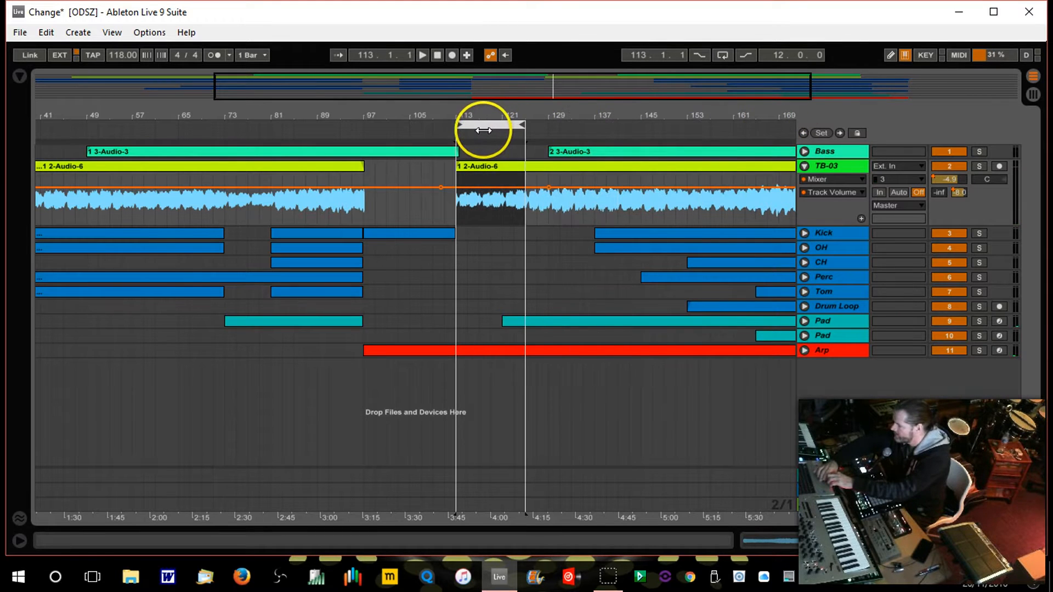
left_click(524, 125)
left_click_drag(524, 125, 549, 125)
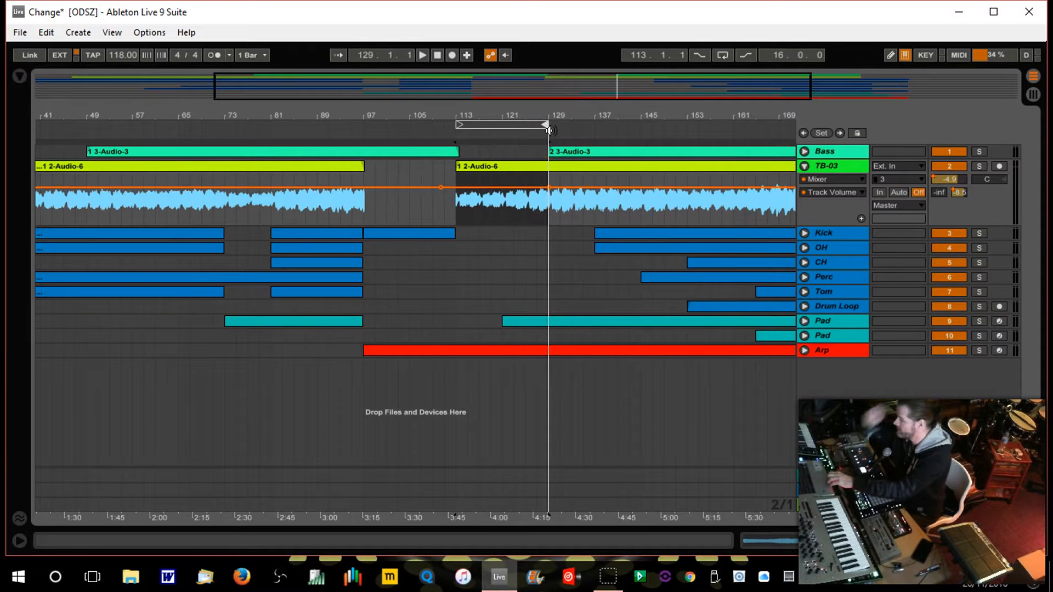
Try to lower the TB-03 track's volume automation across bars 113 to 129
left_click_drag(550, 197, 463, 198)
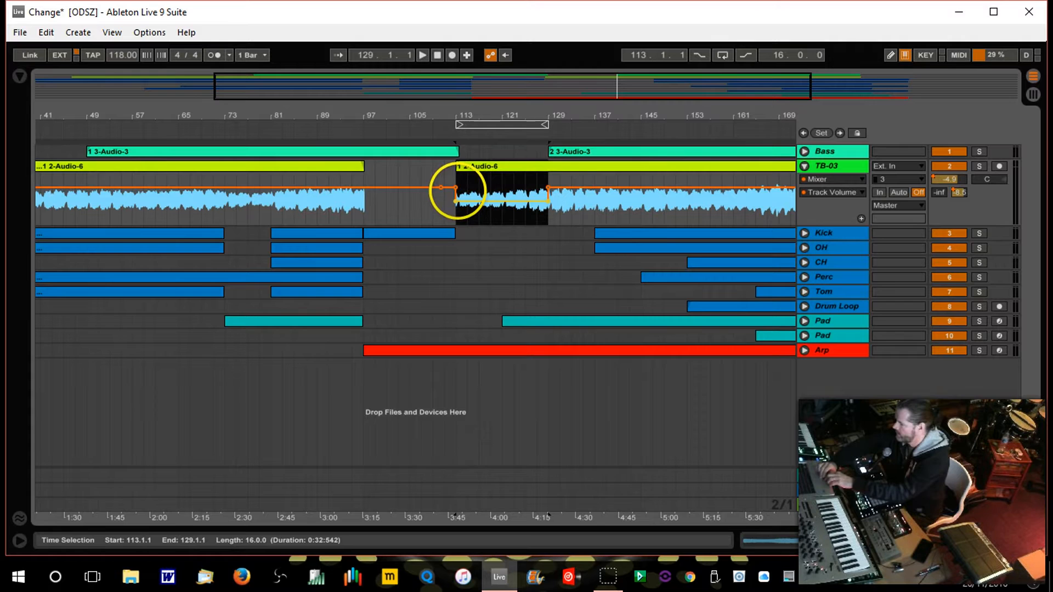
mouse_move(458, 205)
left_mouse_down()
mouse_move(456, 189)
mouse_move(456, 221)
left_mouse_up()
key("ctrl+z")
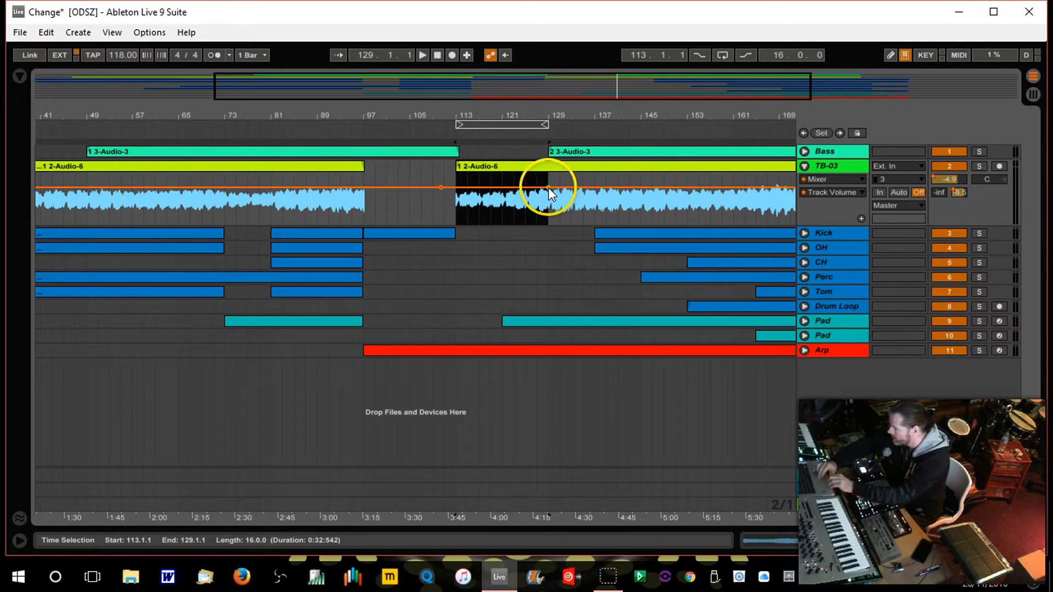
Drop the TB-03 volume automation to -inf dB at bar 113, ramping up to bar 129, and audition the fade-in
left_click_drag(456, 189, 456, 223)
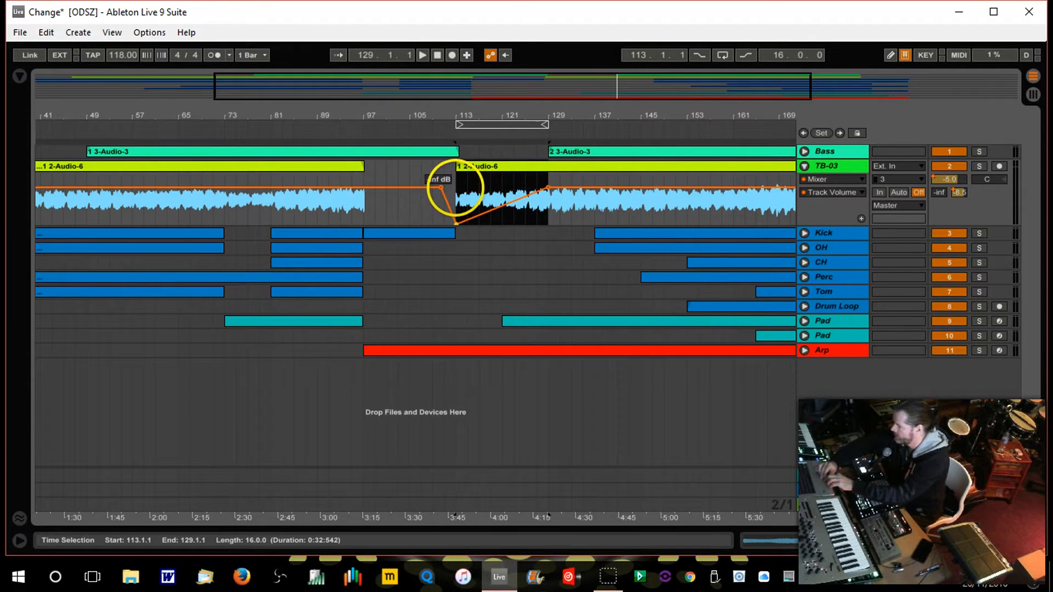
left_click(448, 127)
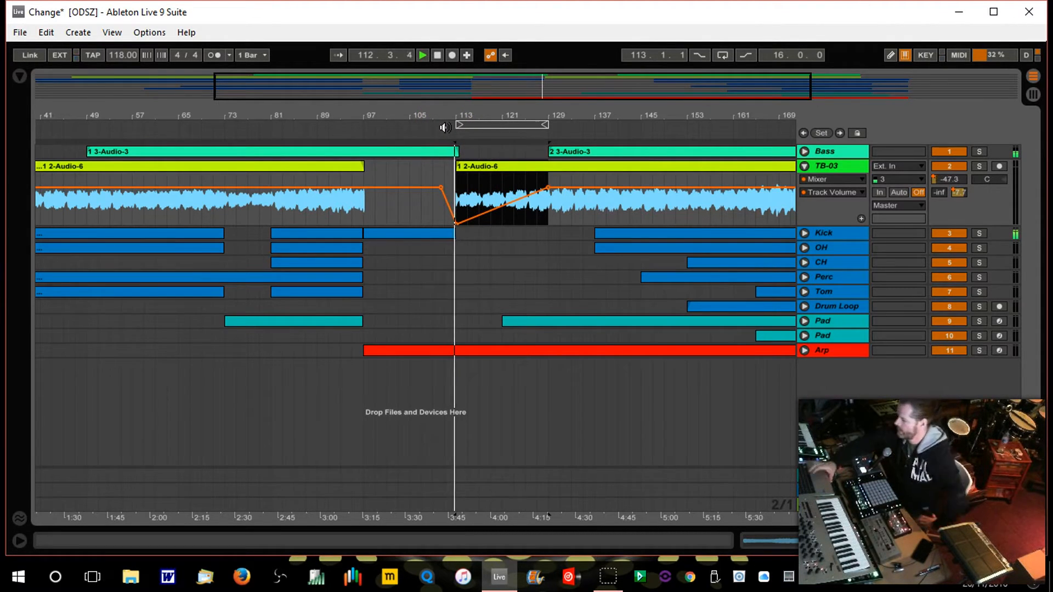
left_click(358, 130)
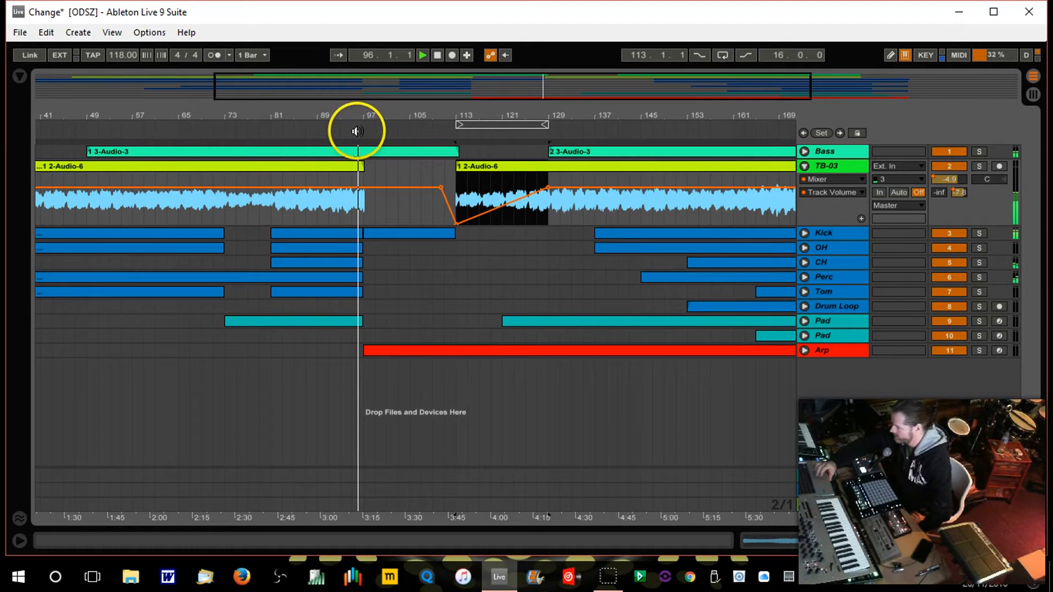
left_click(446, 135)
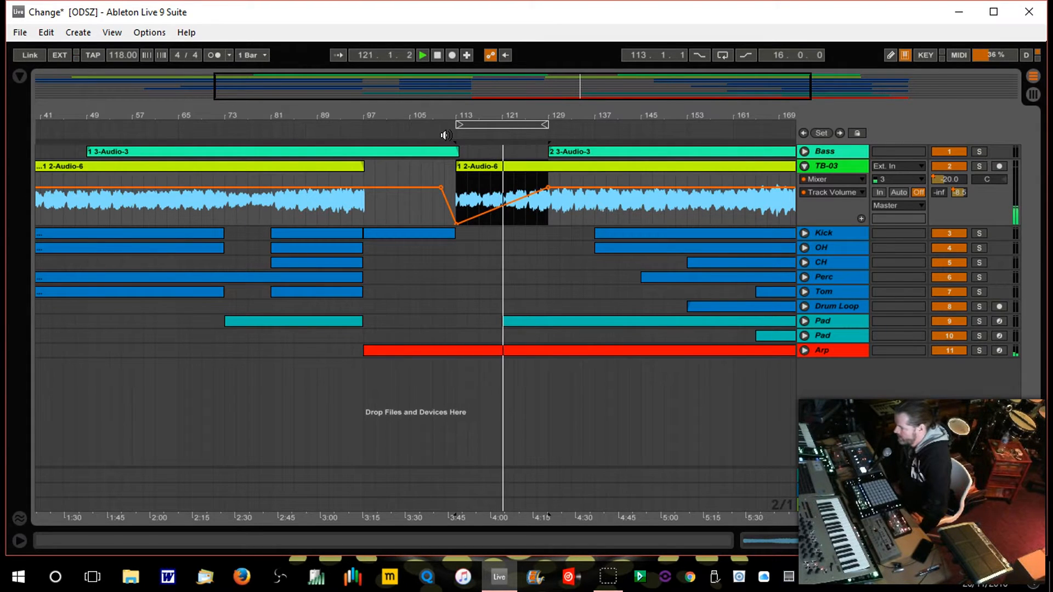
key("space")
Bend the TB-03 fade-in between bars 113 and 129 into a curve that rises quickly at first, and audition it
left_click_drag(446, 141, 449, 218)
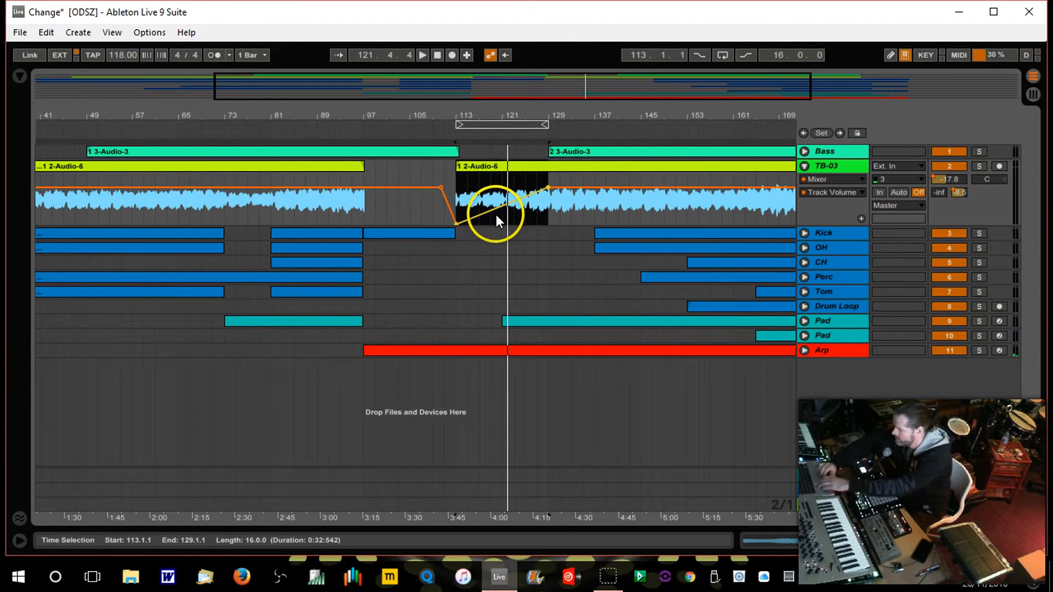
mouse_move(489, 206)
left_mouse_down()
mouse_move(488, 193)
mouse_move(488, 206)
left_mouse_up()
left_click(450, 130)
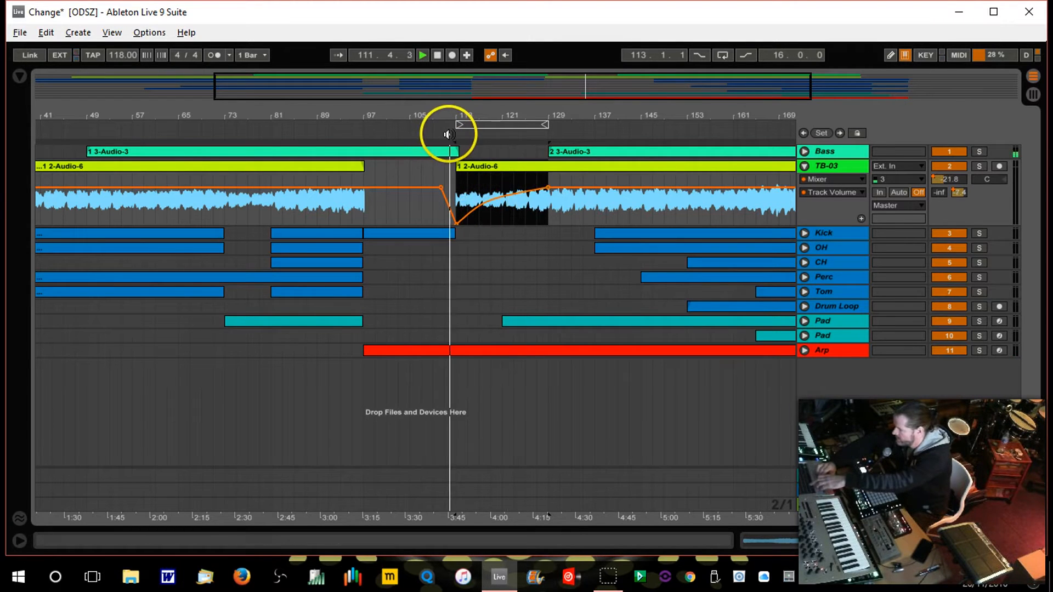
key("space")
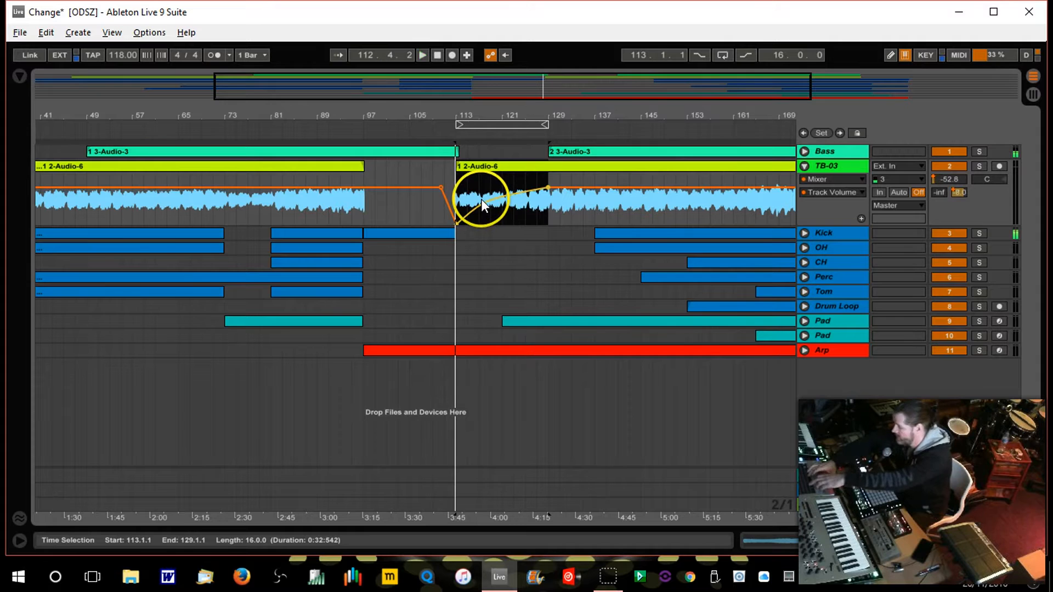
mouse_move(482, 199)
left_mouse_down()
mouse_move(501, 208)
mouse_move(472, 200)
left_mouse_up()
left_click(451, 135)
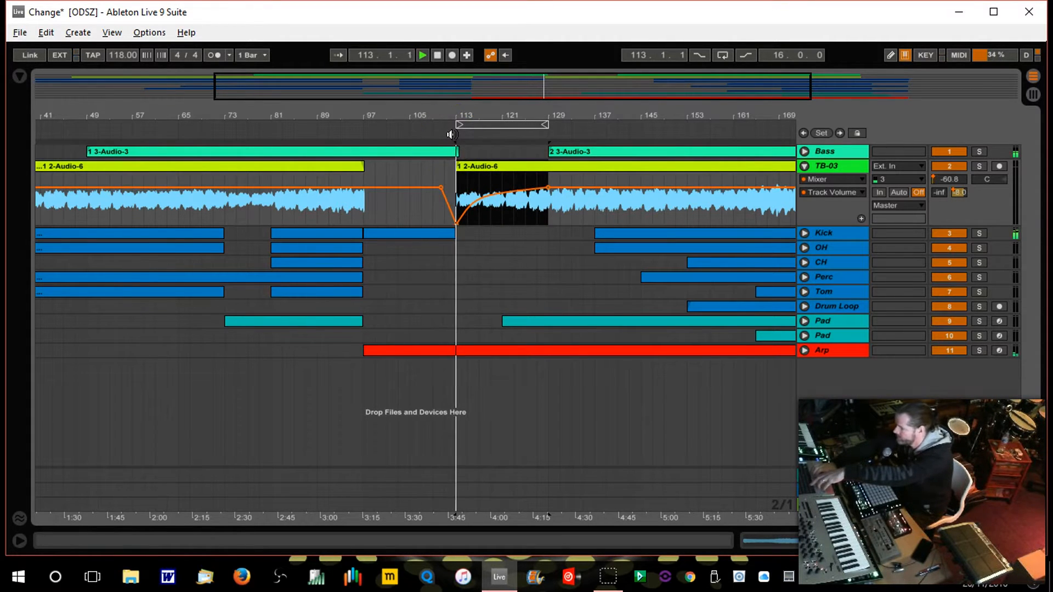
left_click(372, 135)
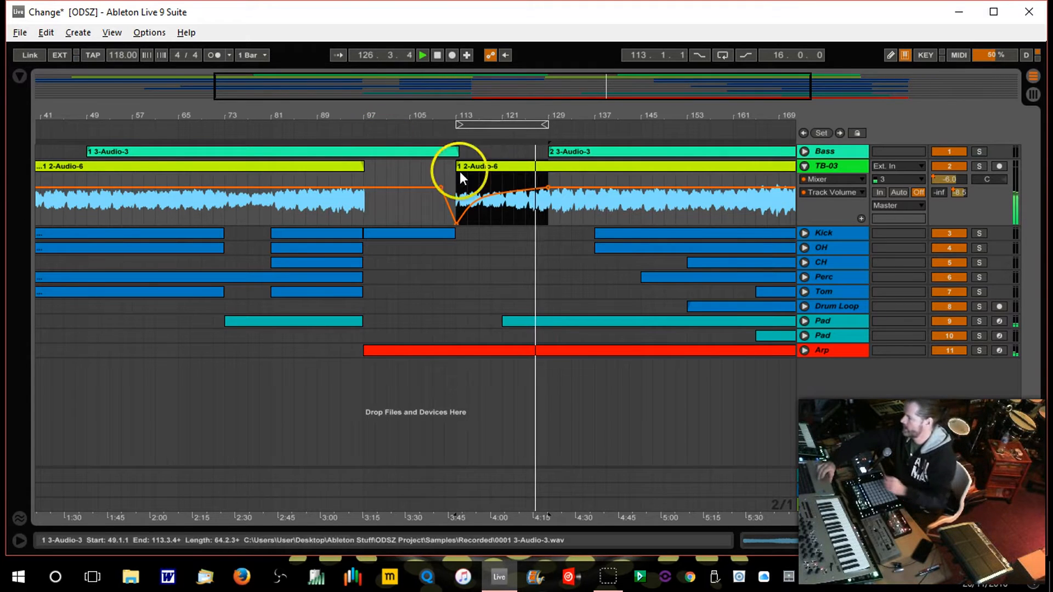
Unfold the Kick track and place a two-bar copy of the kick clip at bar 129
left_click(804, 234)
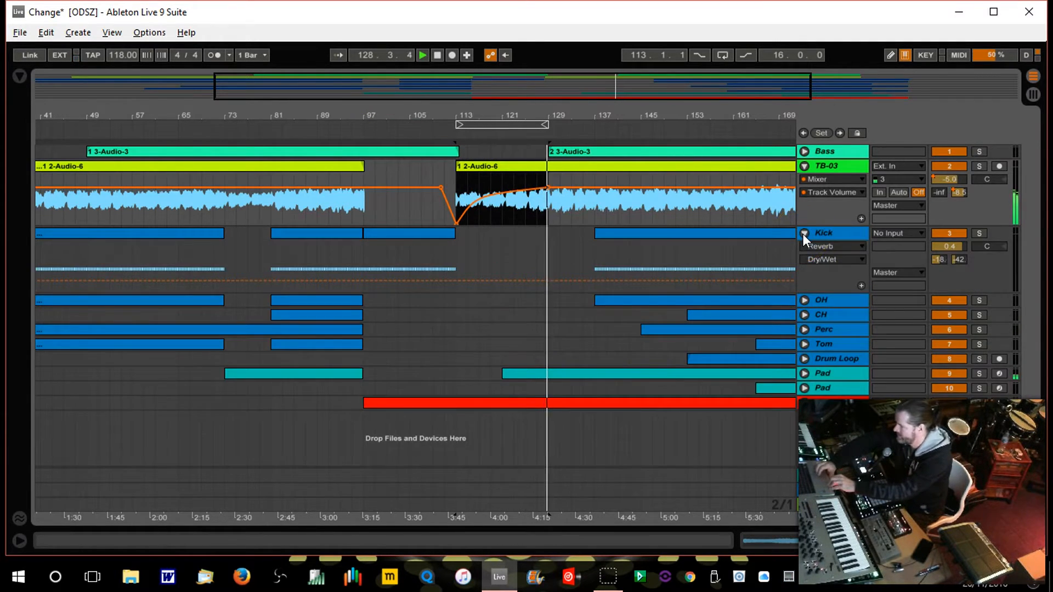
left_click(577, 254)
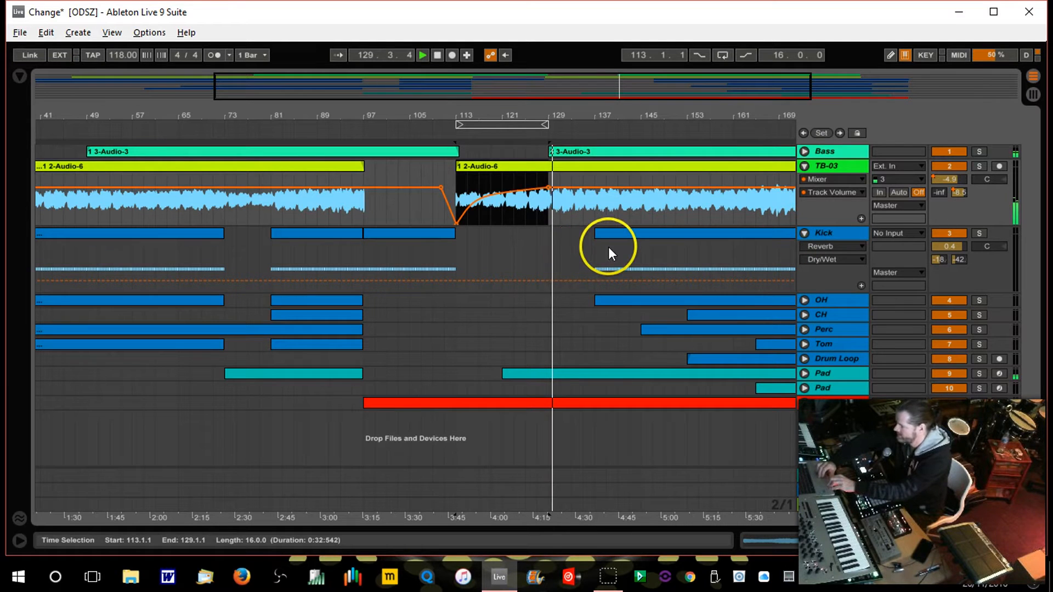
left_click(563, 237)
left_click_drag(563, 238, 602, 251)
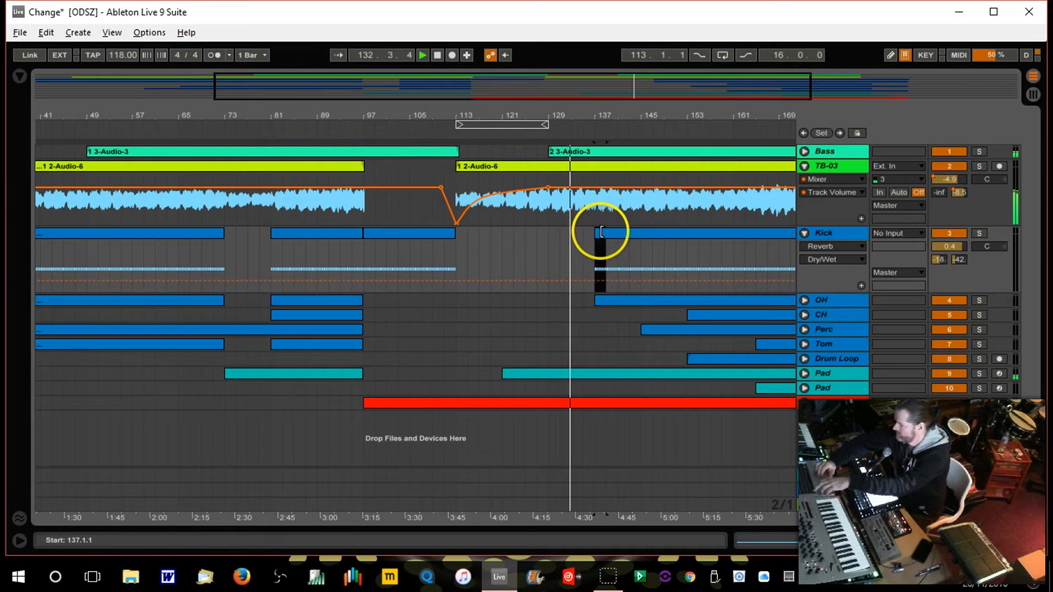
left_click_drag(600, 248, 557, 251)
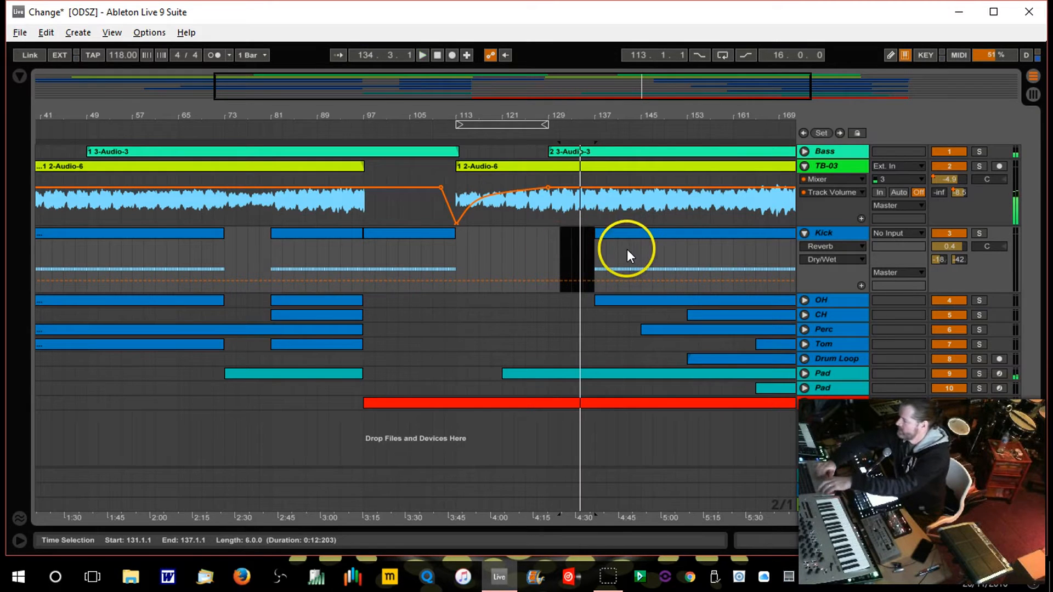
left_click_drag(604, 109, 603, 110)
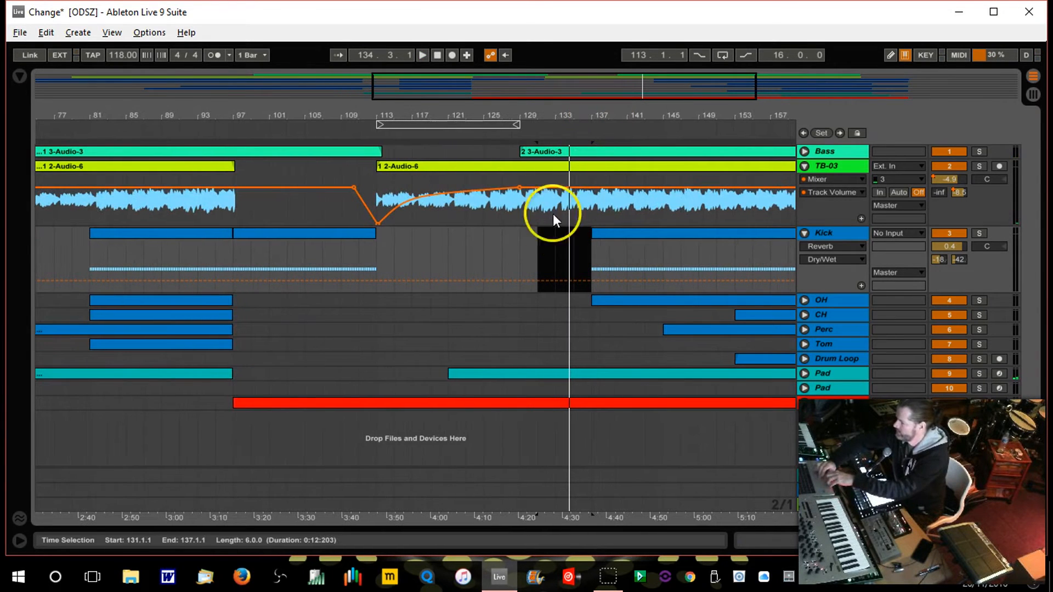
left_click_drag(595, 259, 538, 241)
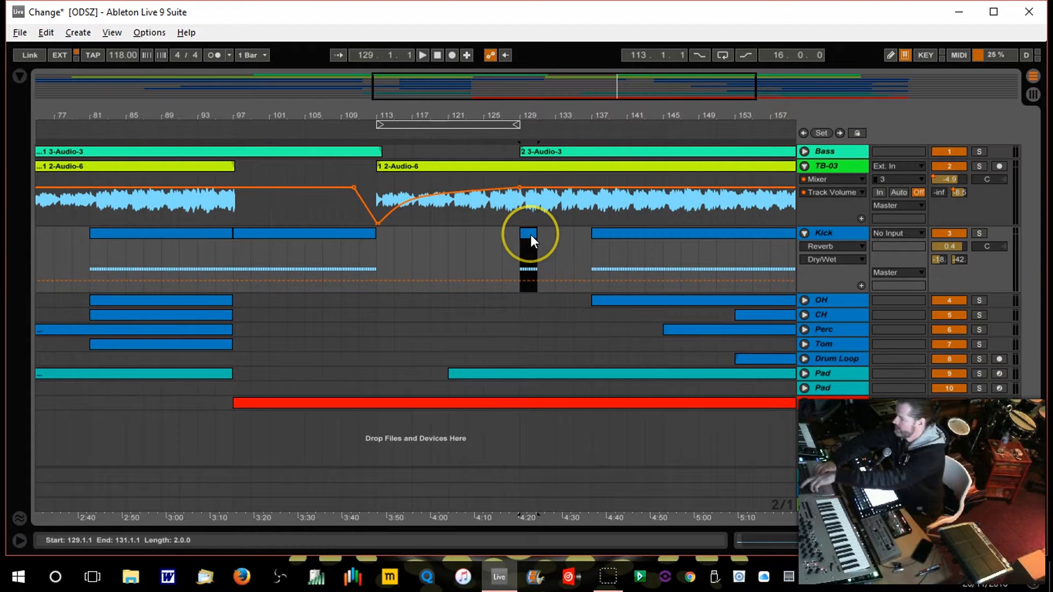
Duplicate the two-bar kick clip three times up to bar 137 and consolidate the copies with the following kick clip
key("ctrl+d")
key("ctrl+d")
key("ctrl+d")
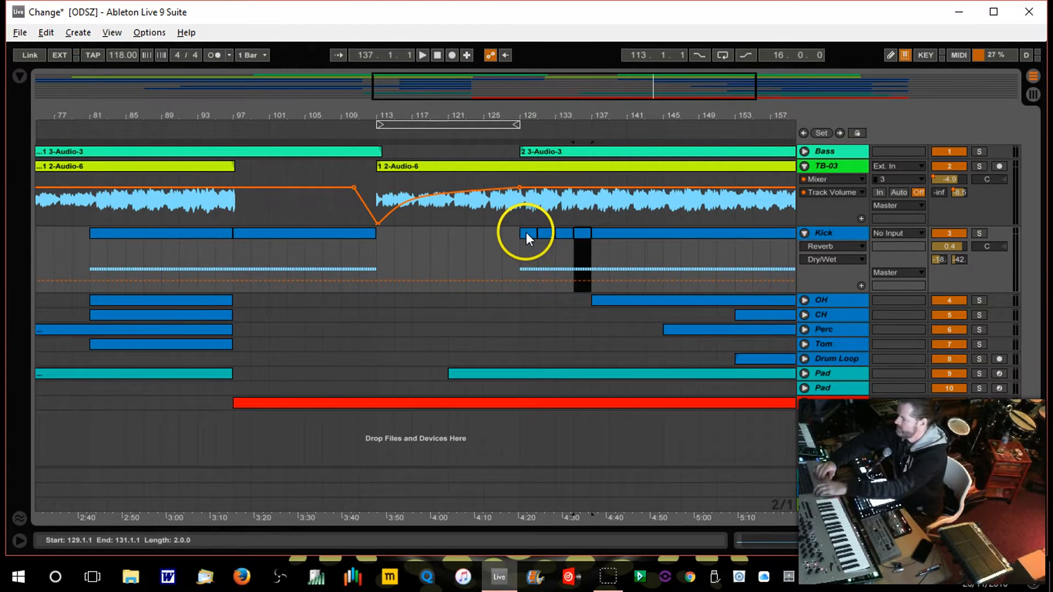
left_click(526, 233)
left_click(613, 233, "shift")
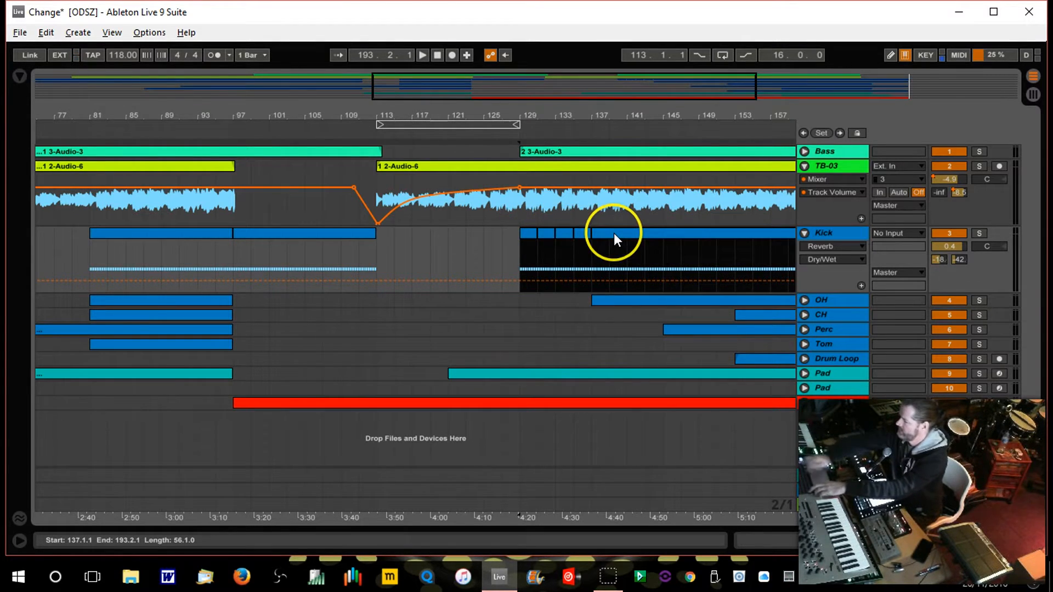
key("ctrl+j")
Consolidate the two Kick clips between bars 81 and 113 and audition the transition into bar 129
left_click(156, 229)
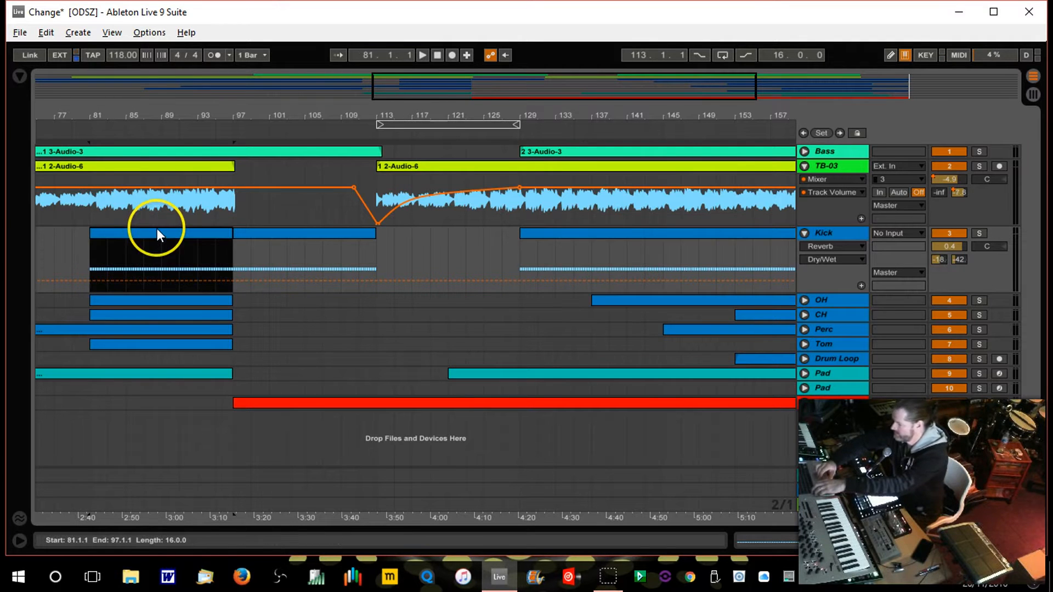
left_click(261, 230, "shift")
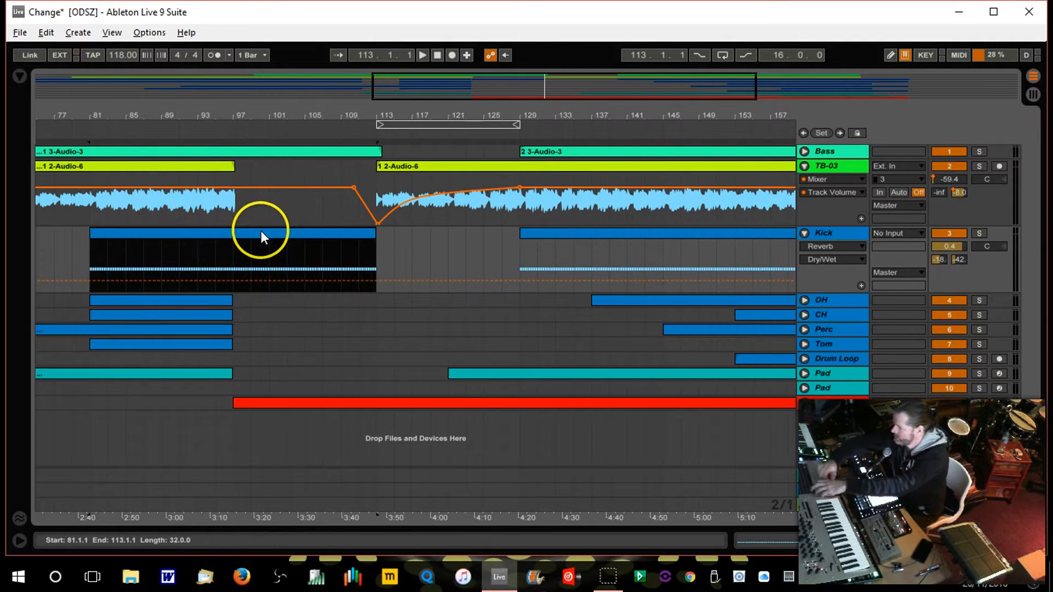
left_click(430, 130)
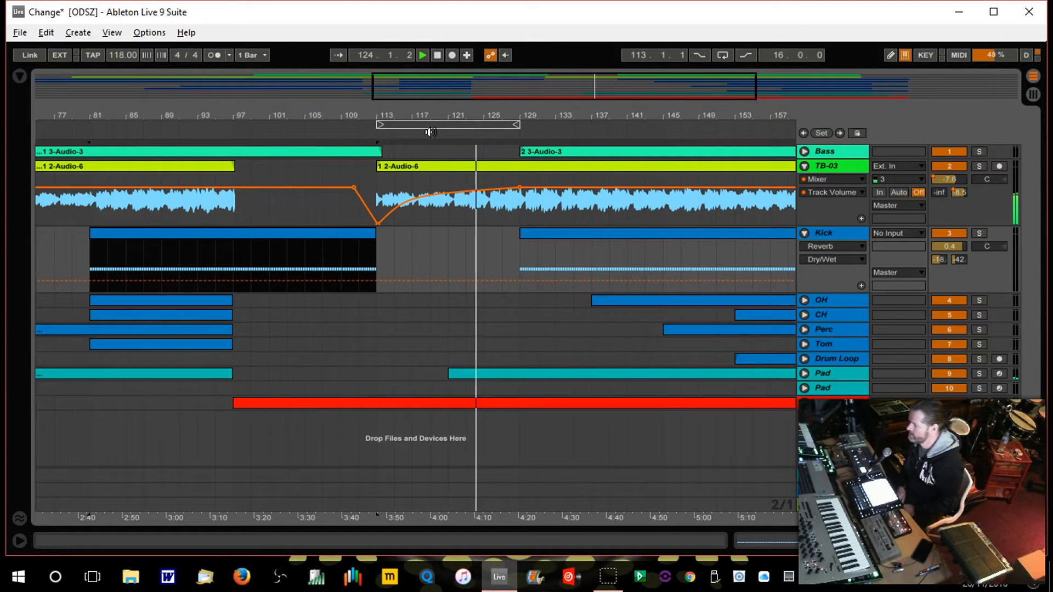
left_click_drag(494, 109, 479, 114)
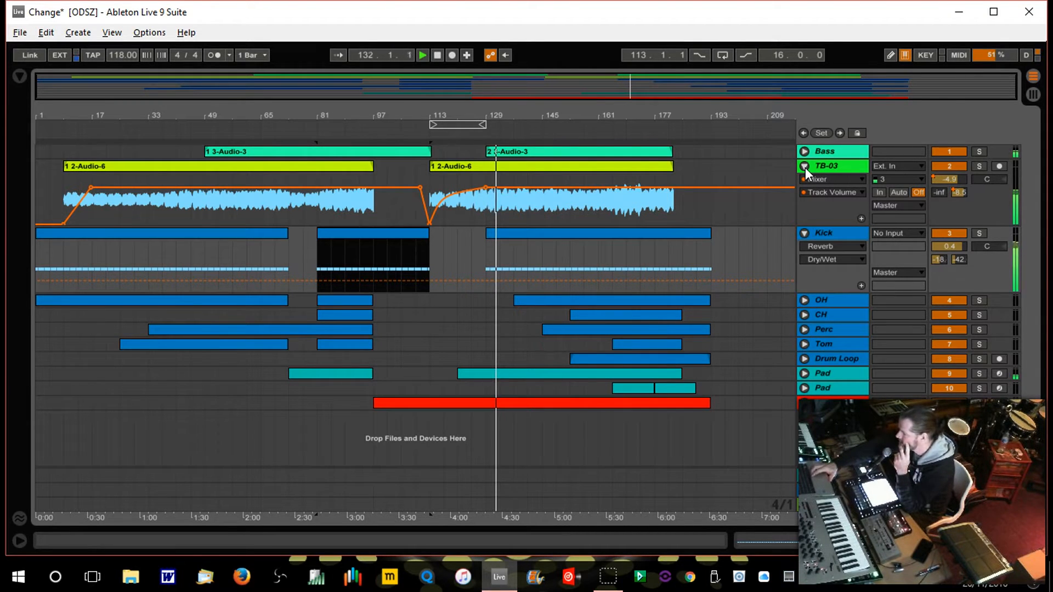
Unfold the OH track and examine its Hihat Open decay automation around bar 153
left_click(824, 222)
left_click(804, 301)
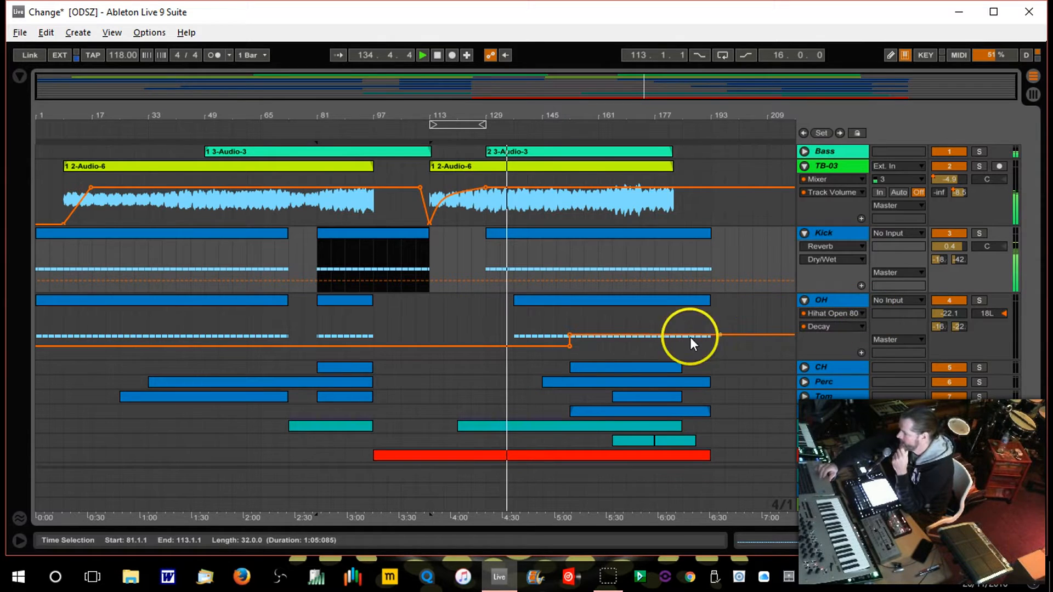
left_click(551, 347)
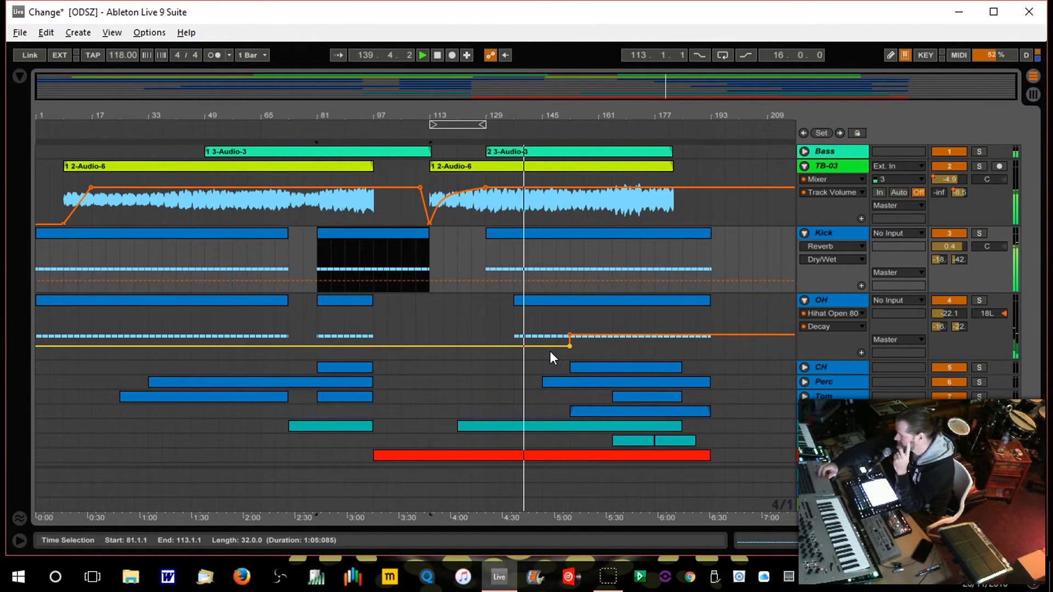
Move the 16-bar loop to bars 153–169, and fold the OH and Kick tracks
left_click(498, 189)
left_click(464, 125)
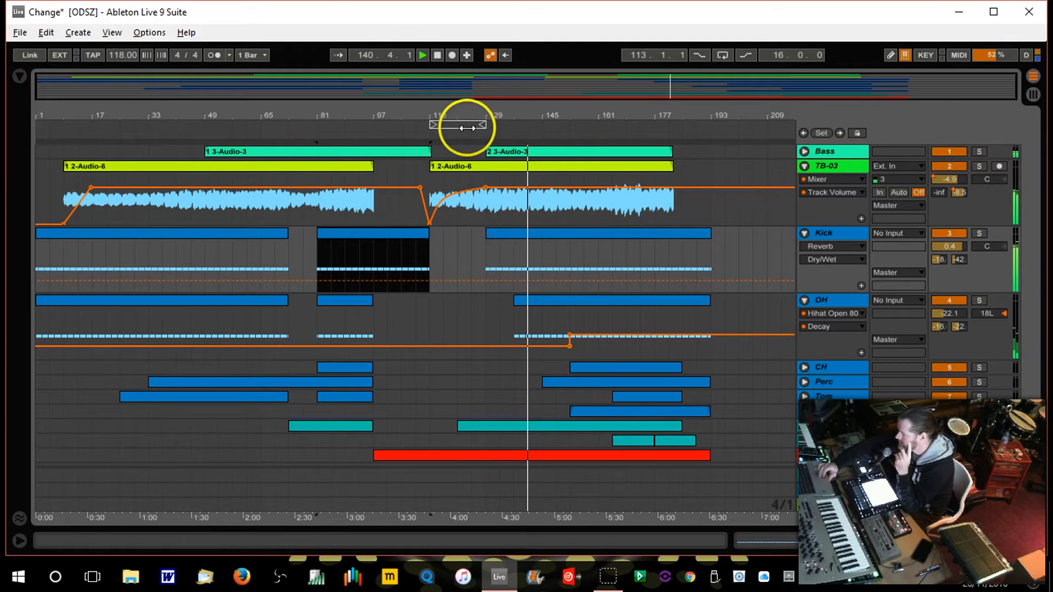
left_click_drag(464, 125, 587, 125)
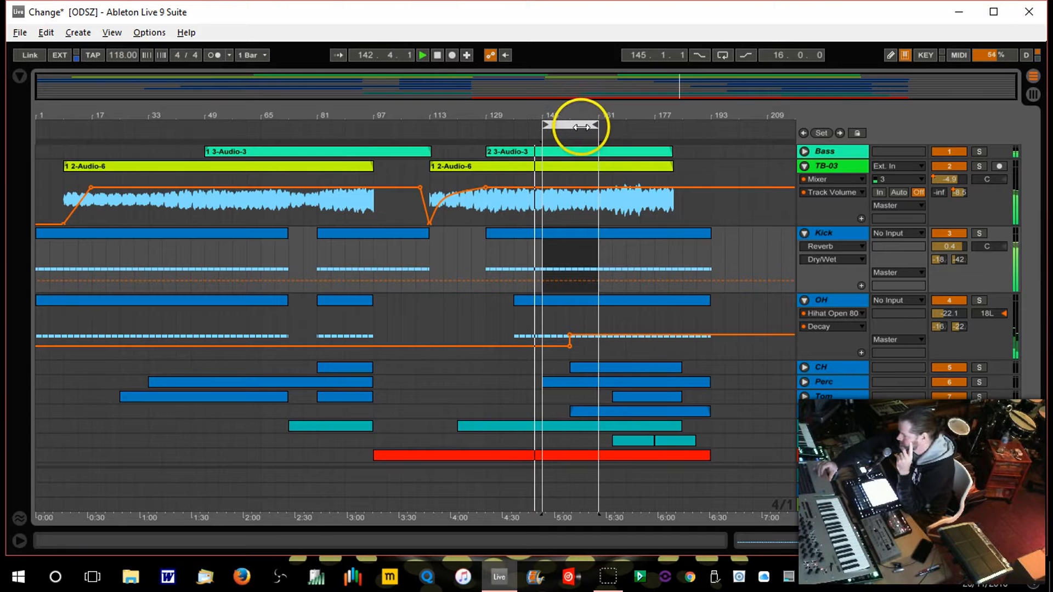
left_click_drag(581, 127, 618, 128)
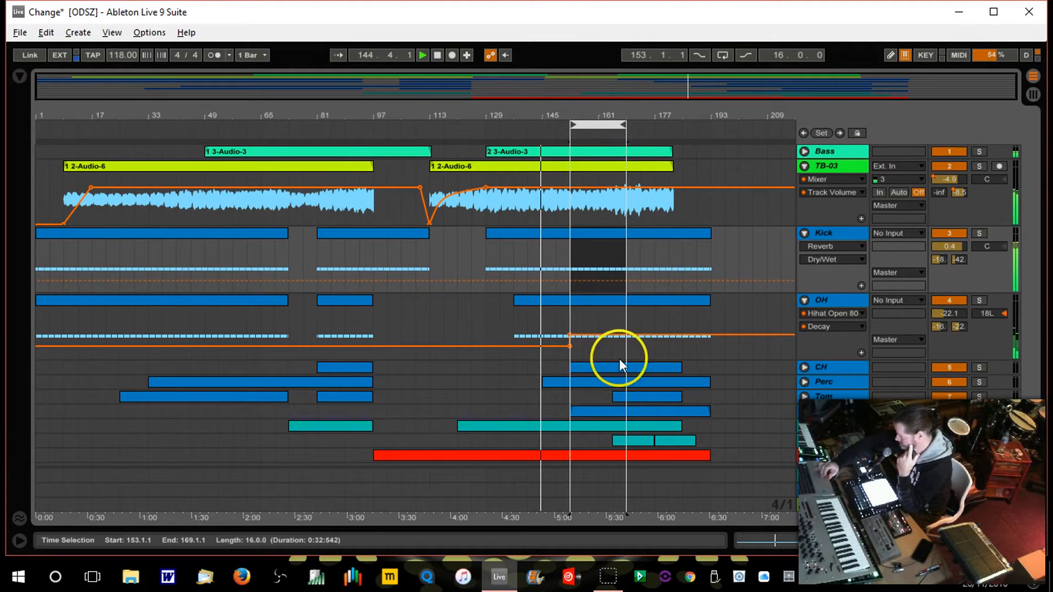
left_click(804, 301)
left_click(805, 233)
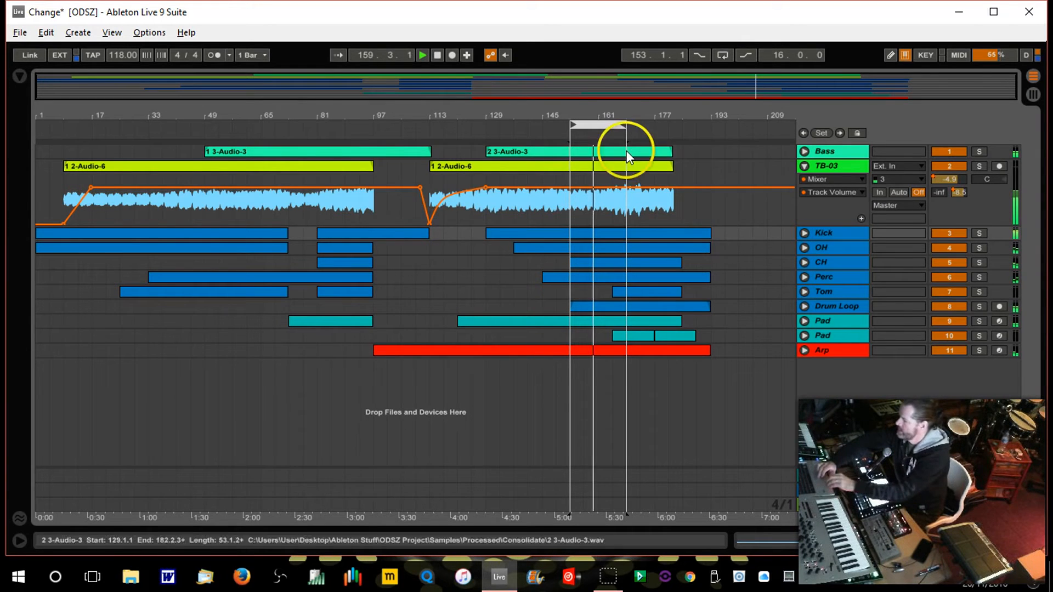
Stop playback, unfold the Tom track and extend the start of its last clip back to bar 161
left_click_drag(611, 110, 612, 110)
key("space")
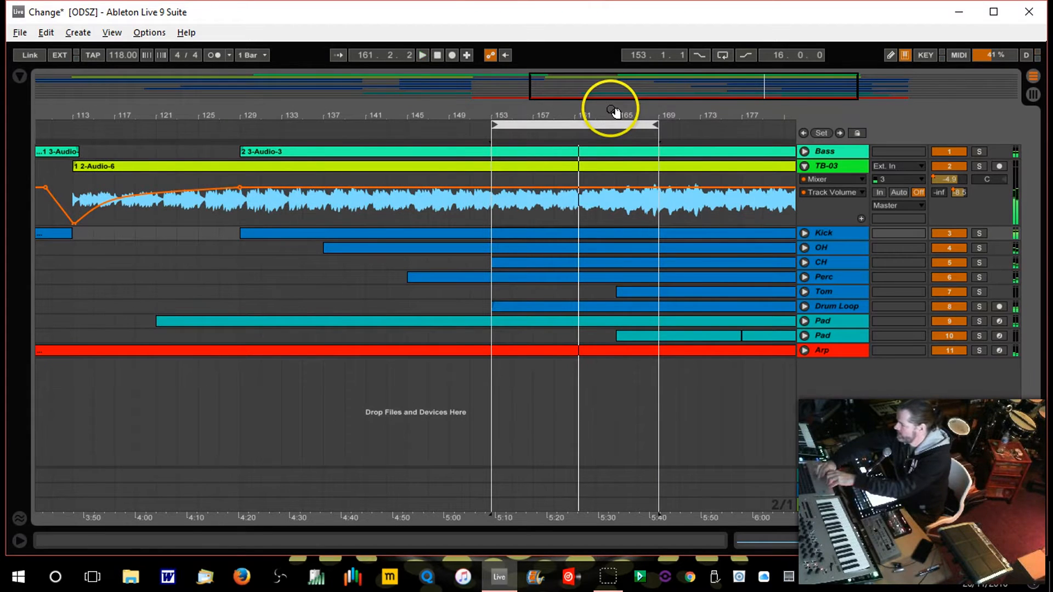
left_click(804, 292)
left_click_drag(618, 292, 583, 294)
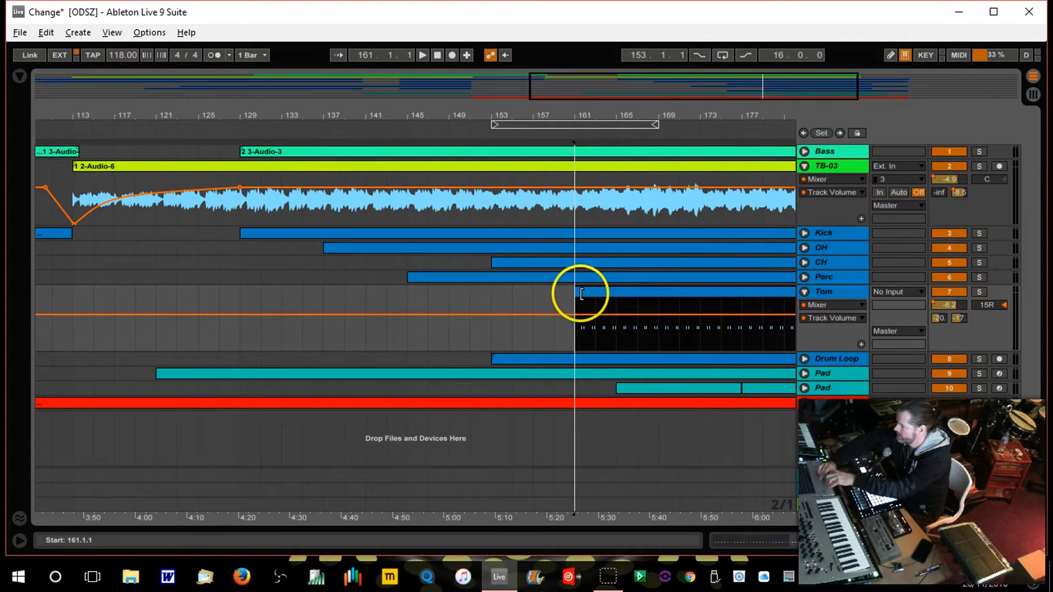
Move the 16-bar loop to bar 113, and advance it in 16-bar steps to bar 161
left_click_drag(549, 126, 150, 131)
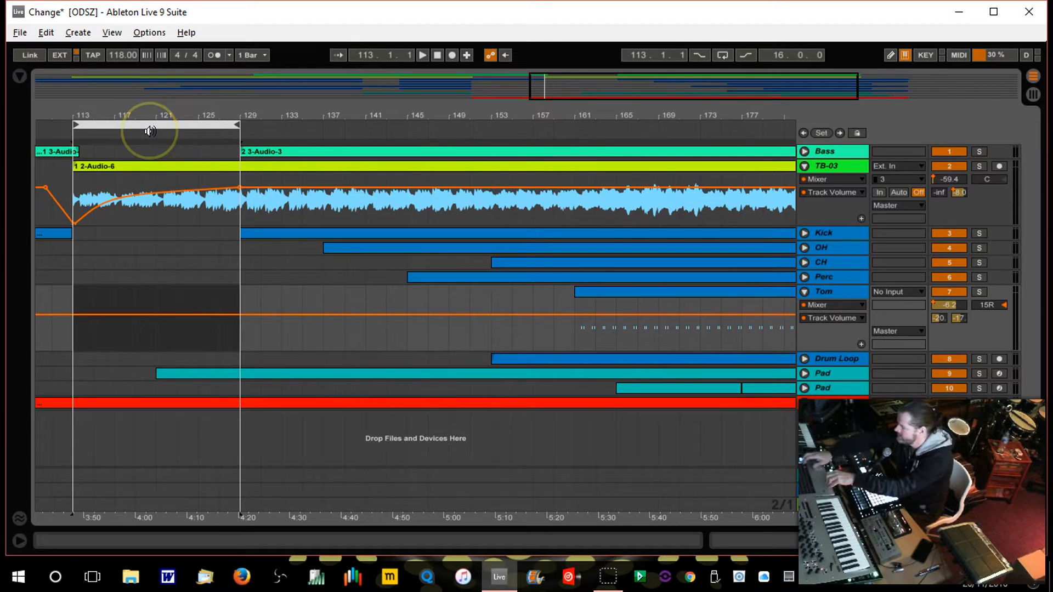
key("Up")
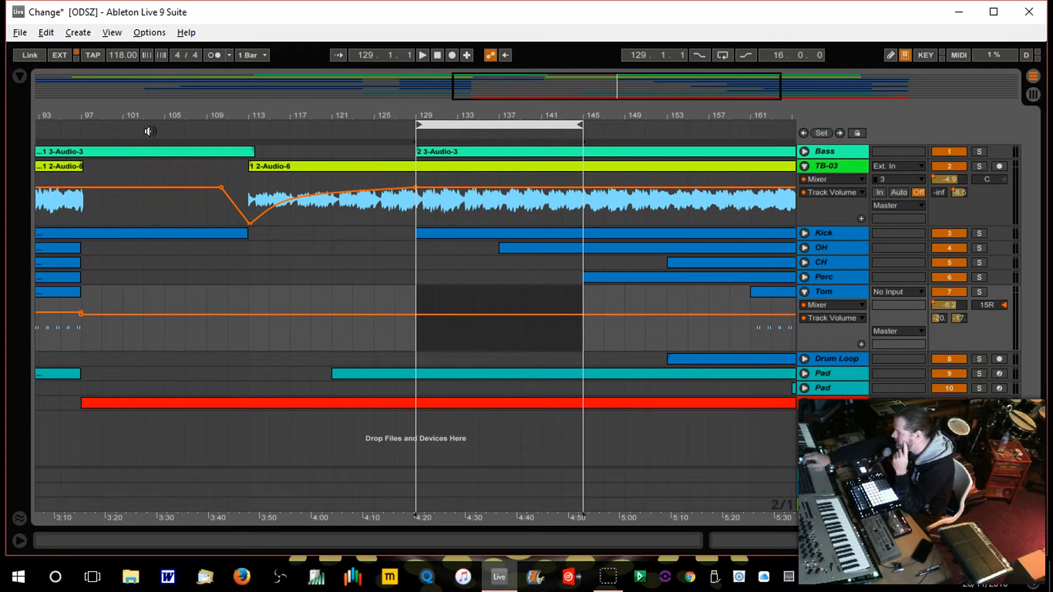
key("Up")
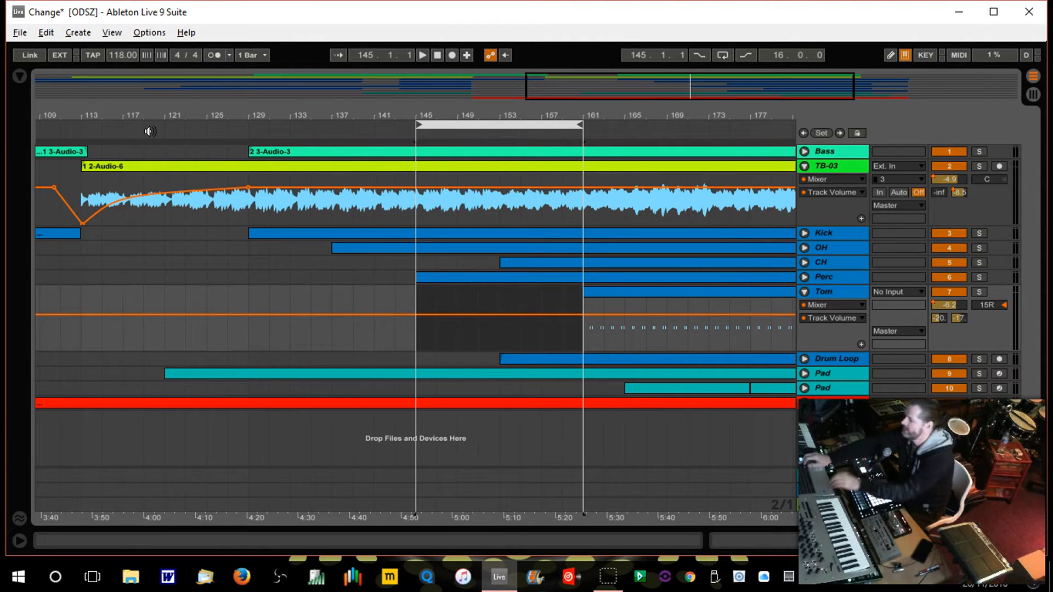
key("Up")
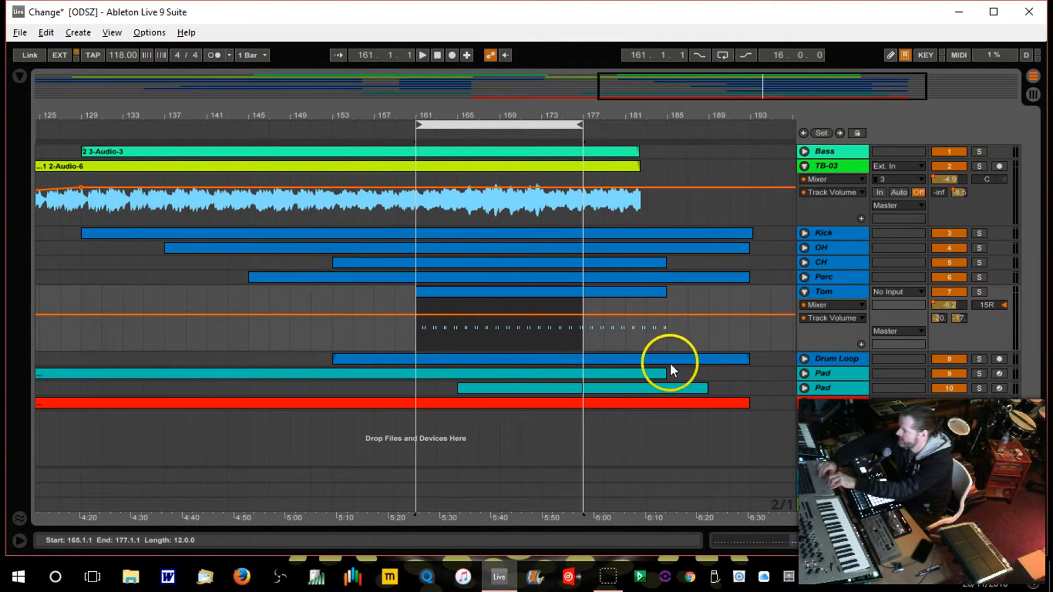
Move both clips on the second Pad track four bars earlier to start at bars 161 and 173, and consolidate them
left_click(804, 389)
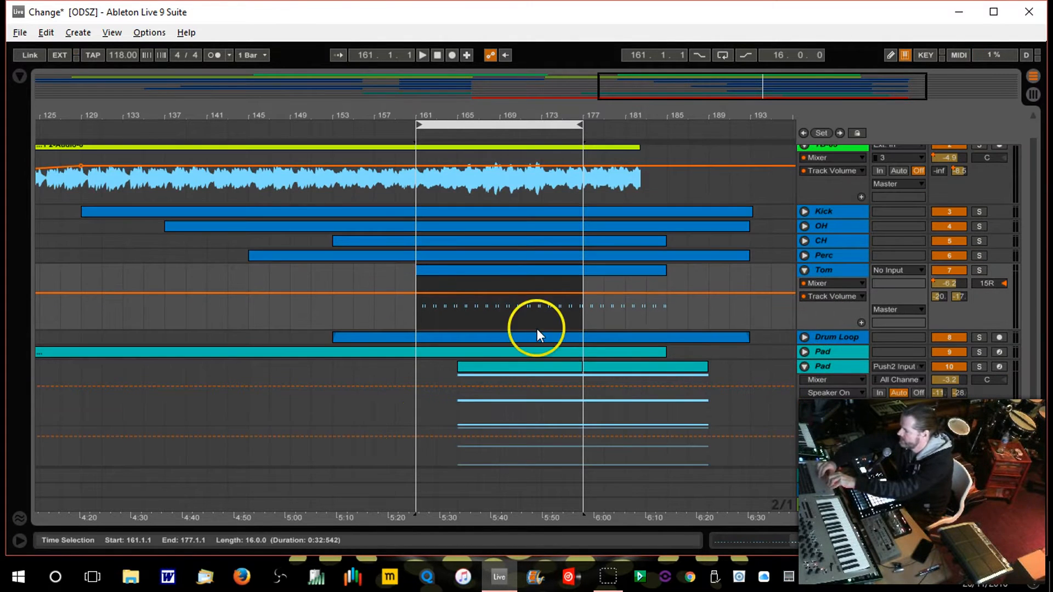
left_click_drag(512, 369, 474, 372)
left_click_drag(595, 369, 563, 372)
left_click(522, 366)
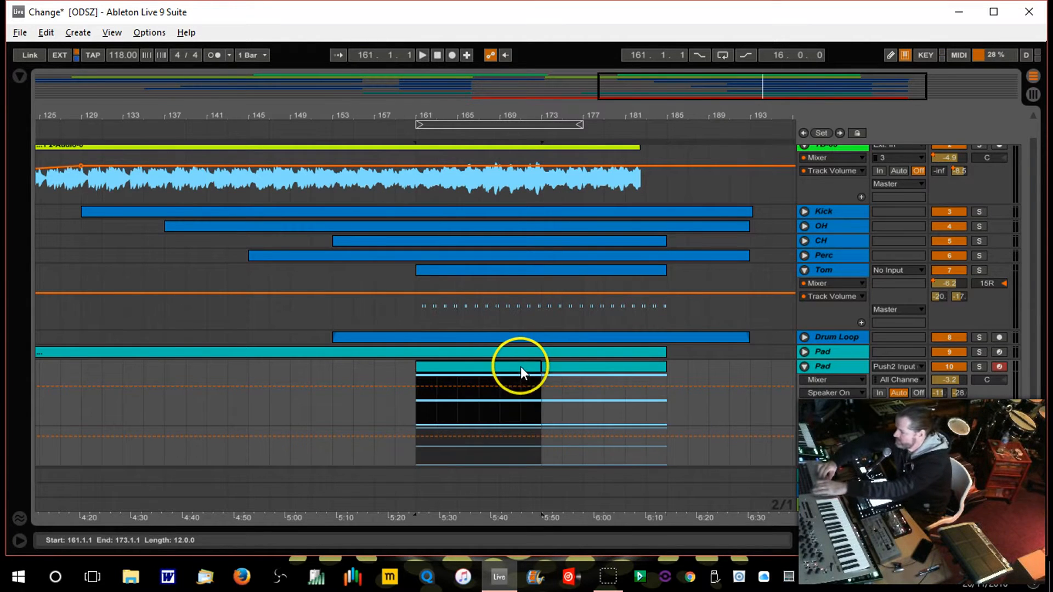
left_click(618, 367, "shift")
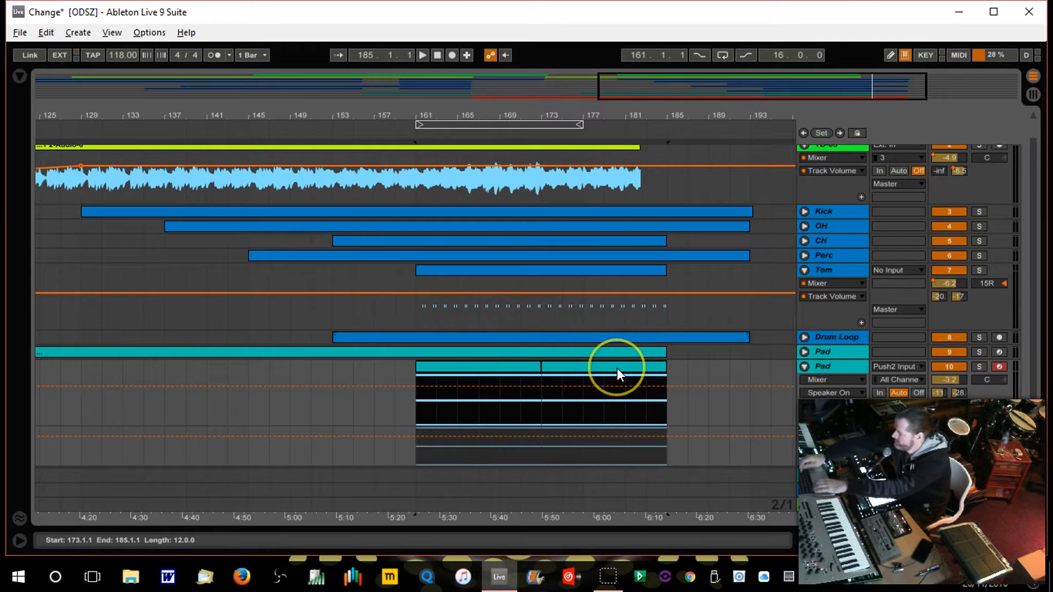
Play the arrangement from bar 153 and fold the Tom, second Pad and TB-03 tracks
left_click(326, 129)
left_click(807, 271)
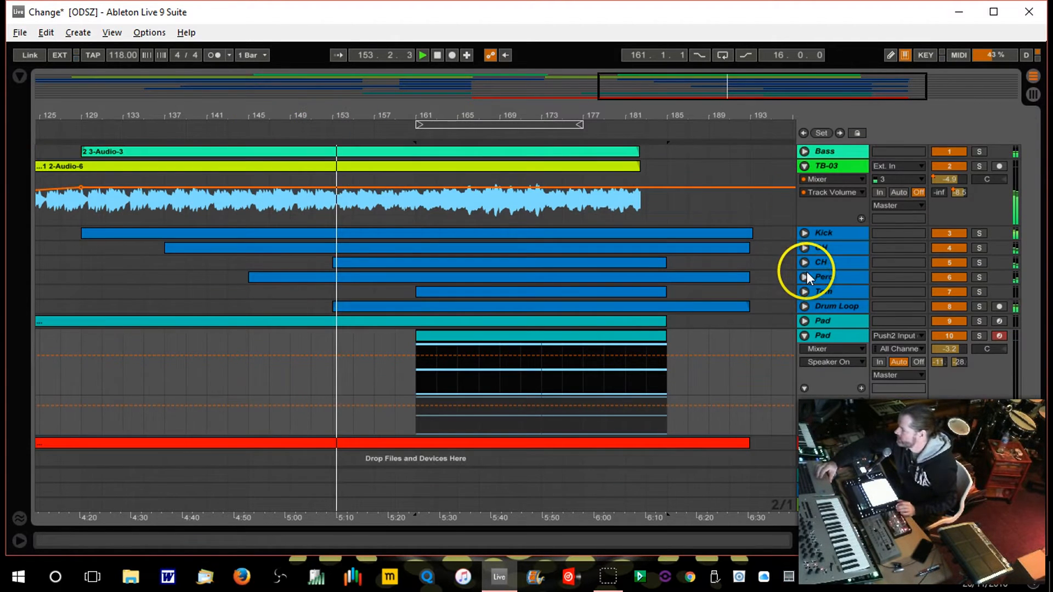
left_click(805, 336)
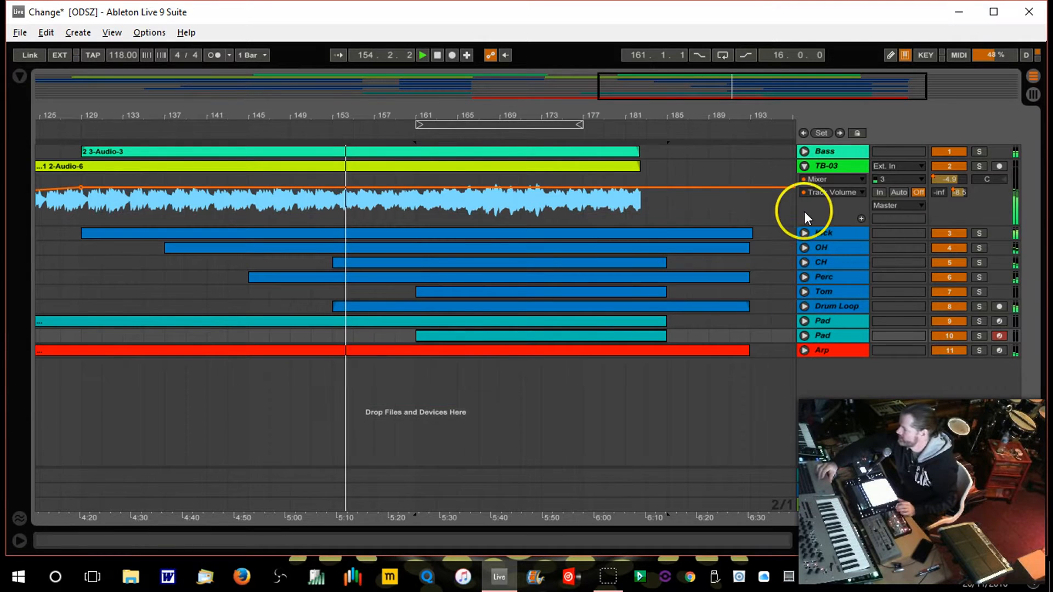
left_click(805, 166)
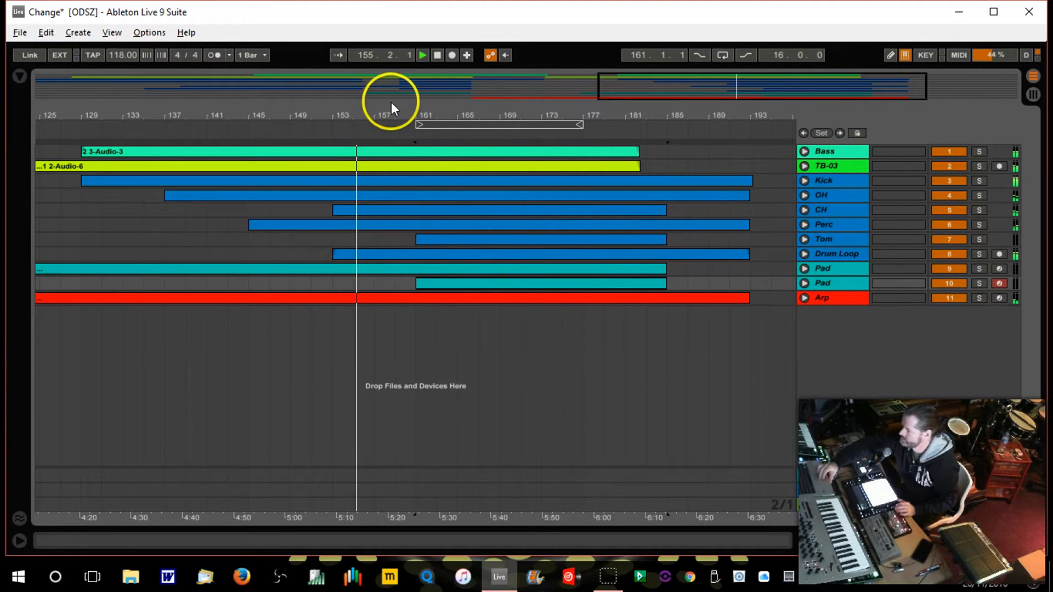
left_click_drag(390, 115, 595, 116)
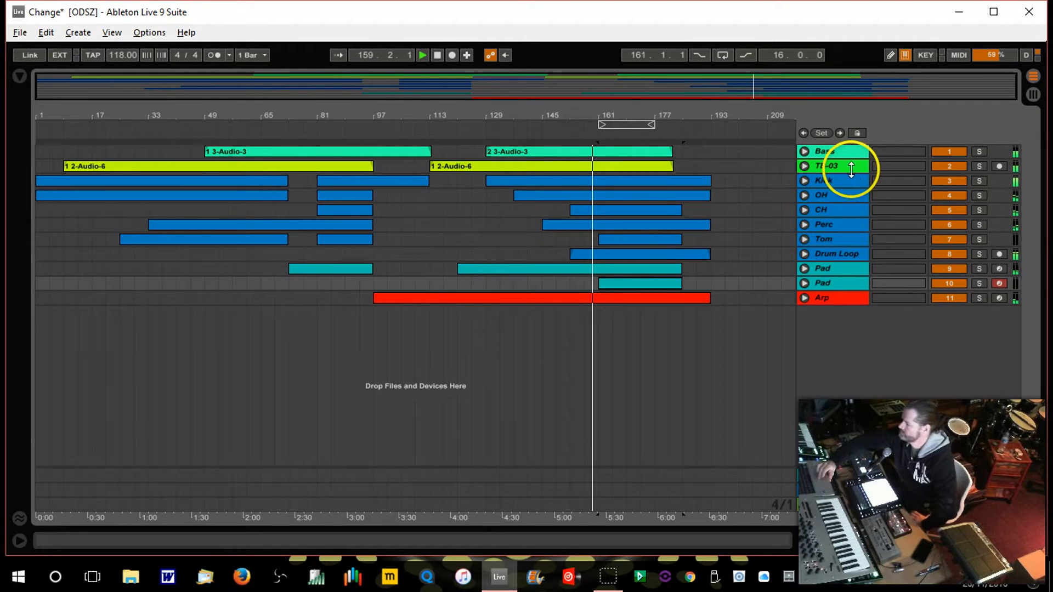
Show the TB-03 device chain, and lower the second Pad track's volume to -13.7 dB
double_click(828, 449)
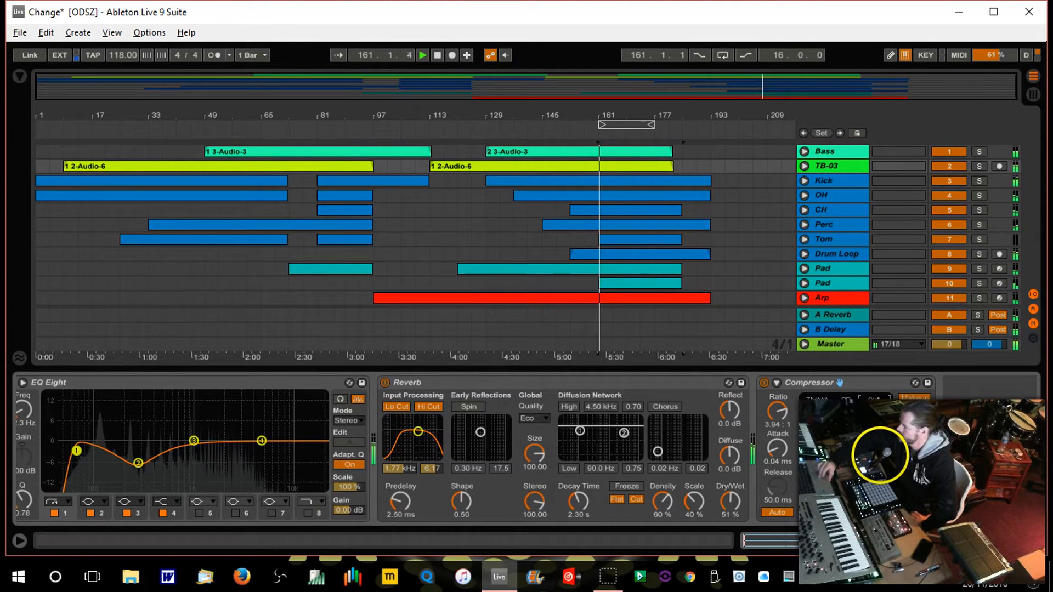
left_click(805, 284)
left_click_drag(949, 219, 949, 242)
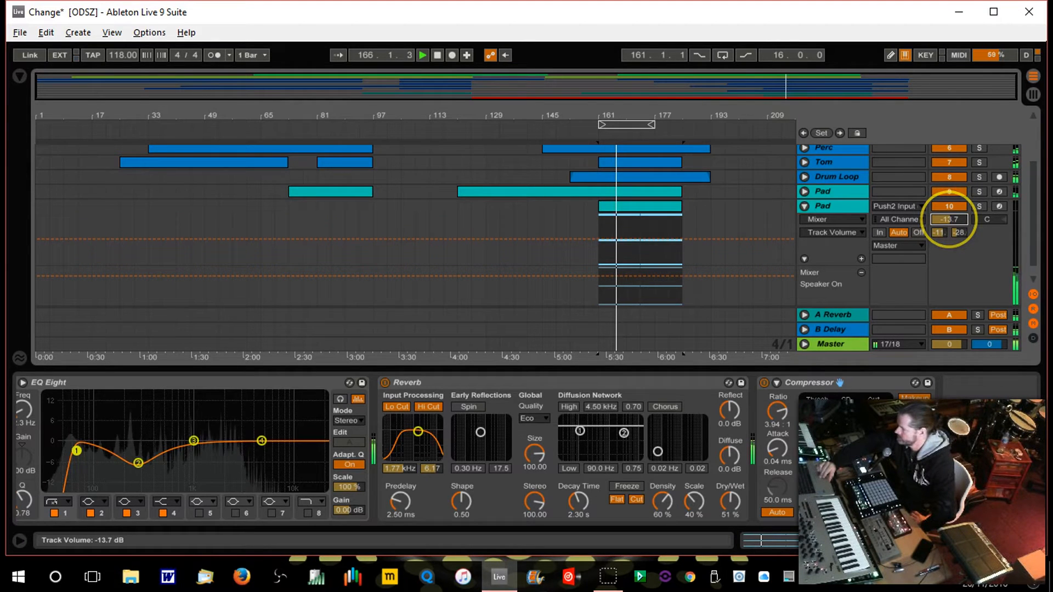
left_click(805, 207)
Lower the Bass track's volume to -2.7 dB and hide the device view
left_click(805, 152)
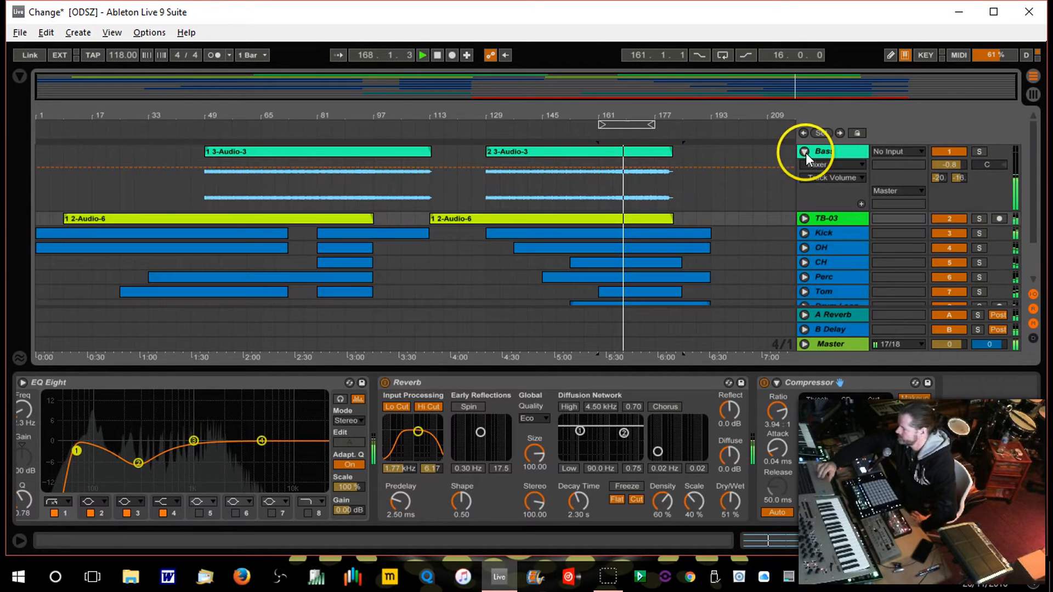
left_click(949, 164)
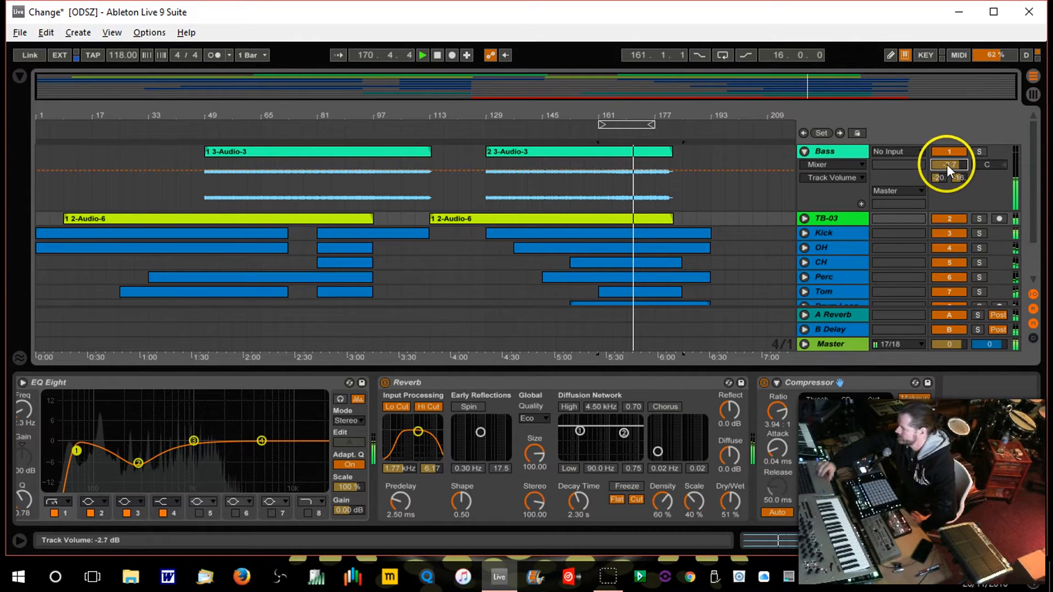
left_click(804, 152)
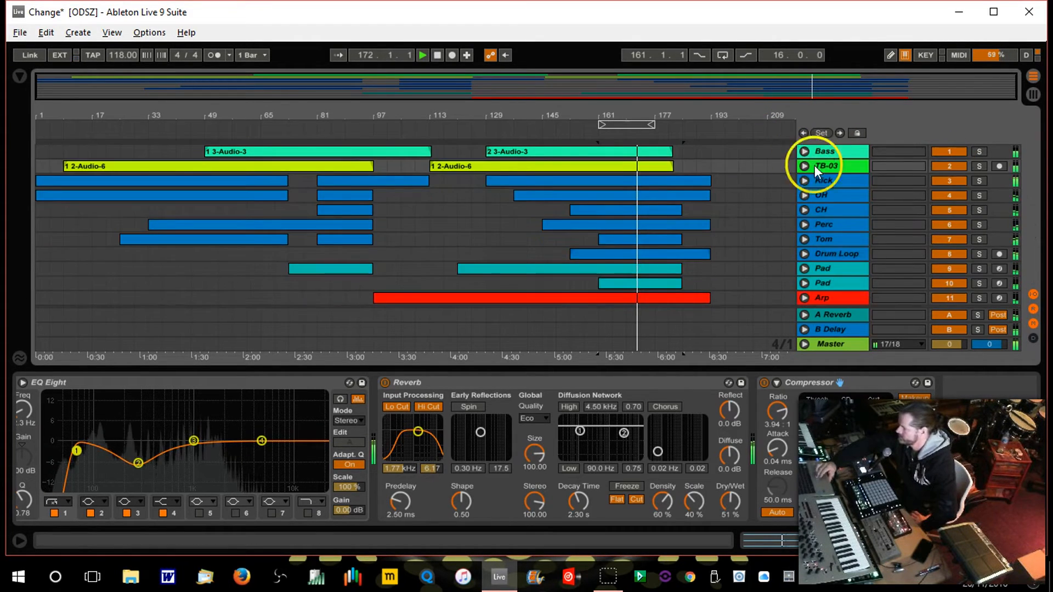
left_click(1032, 542)
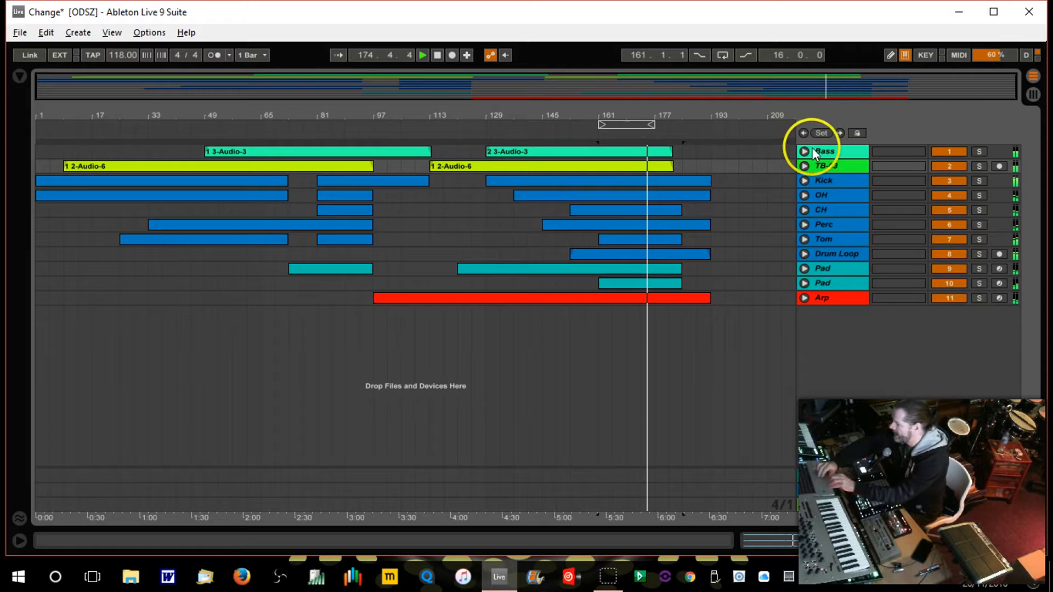
Play from bar 161 with the TB-03 track unfolded, and set the loop to the eight bars 177–185
left_click(805, 166)
left_click_drag(683, 122, 673, 148)
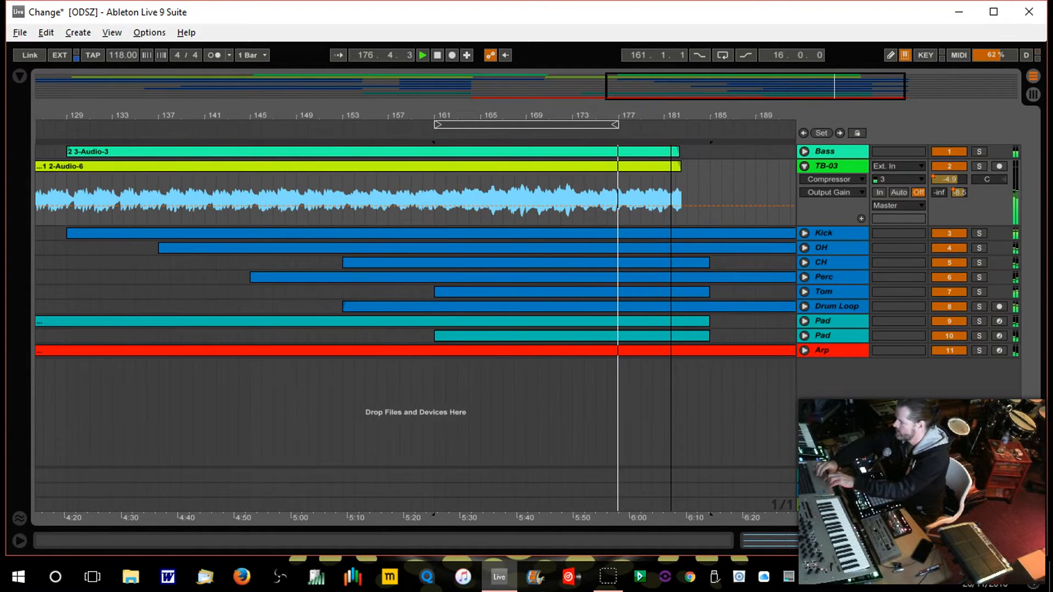
left_click(555, 123)
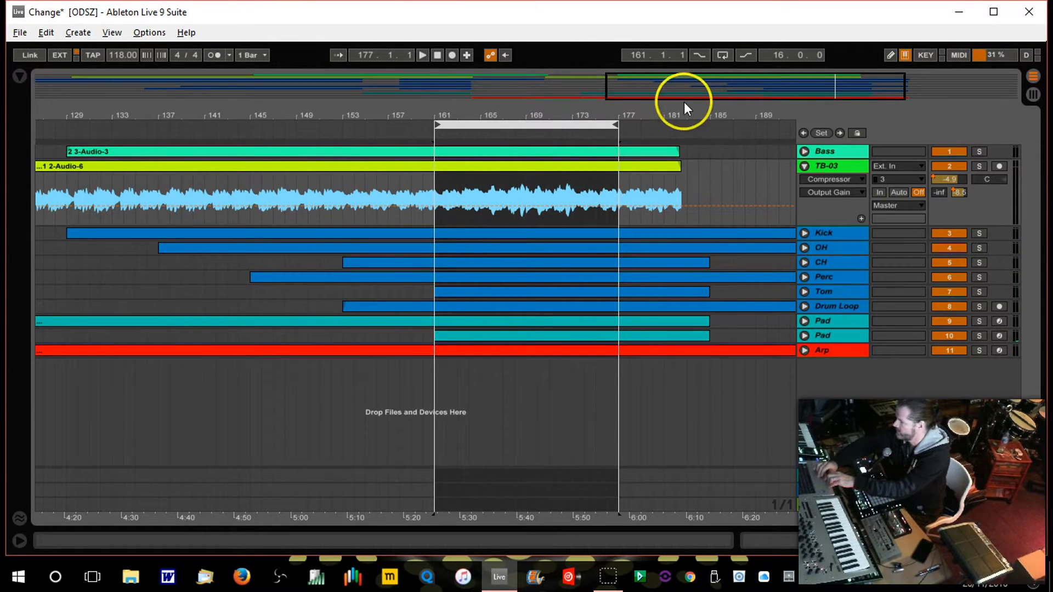
mouse_move(690, 112)
left_mouse_down()
mouse_move(686, 127)
mouse_move(688, 109)
mouse_move(679, 112)
left_mouse_up()
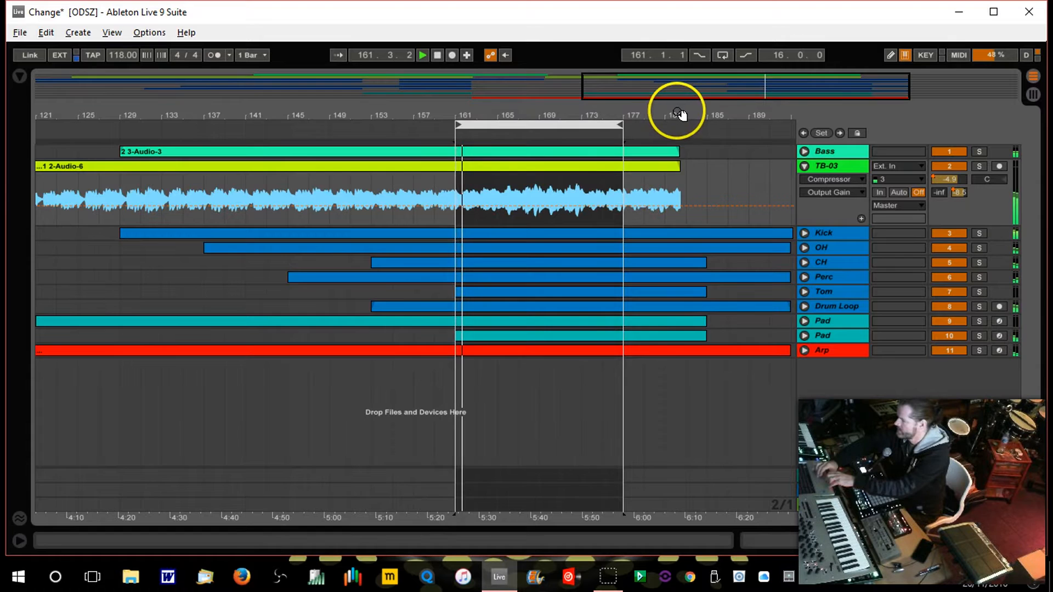
left_click_drag(677, 106, 595, 105)
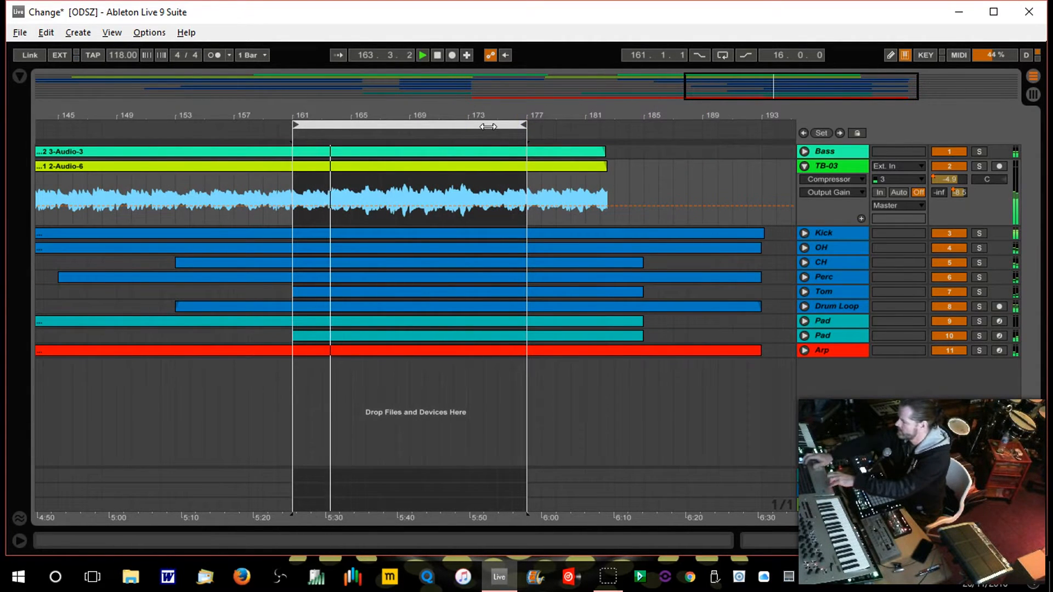
key("Up")
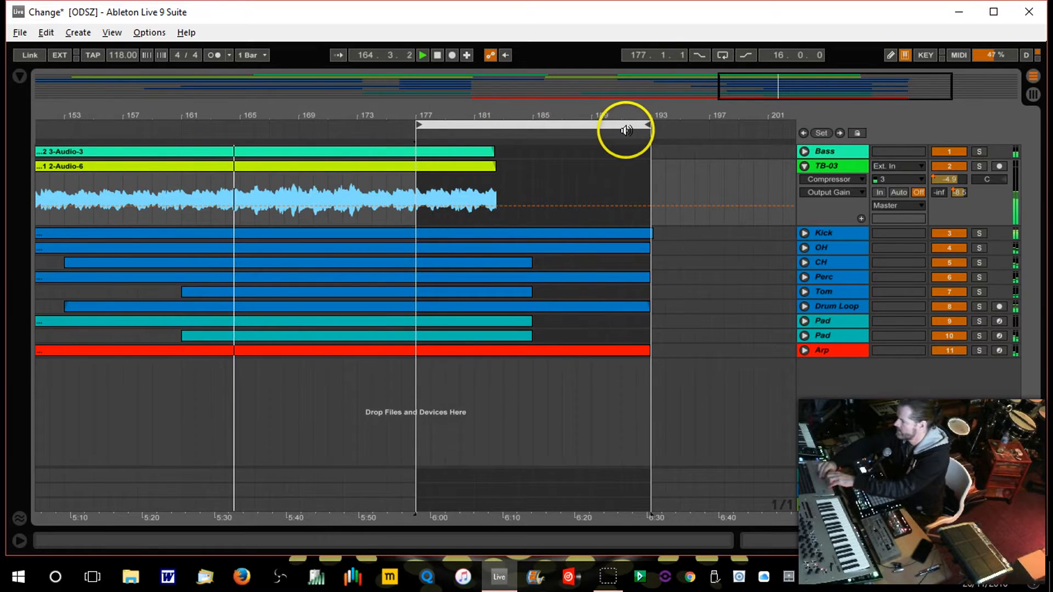
left_click_drag(645, 129, 530, 129)
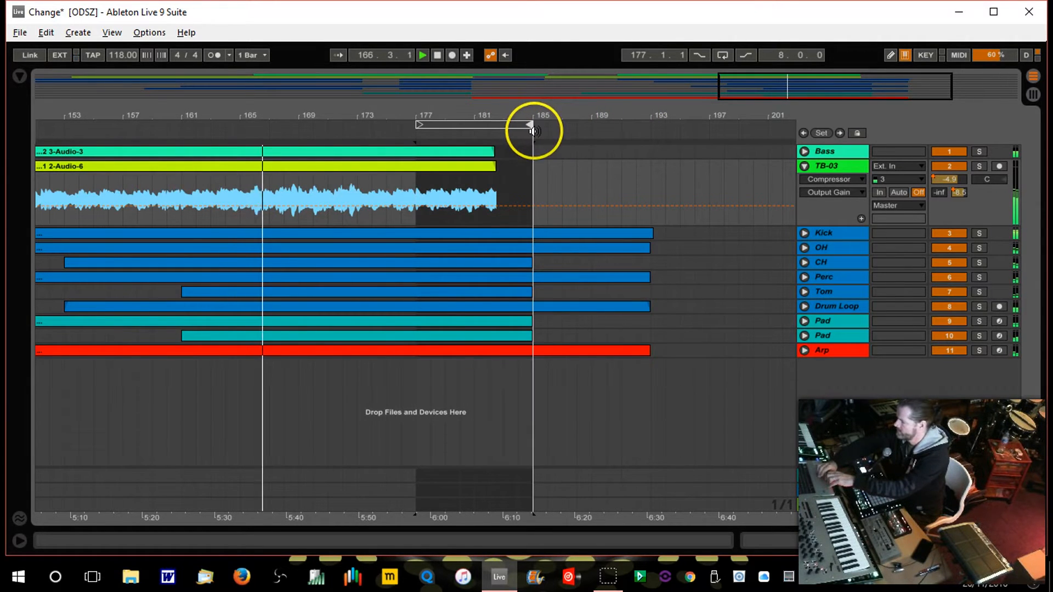
Unfold the Bass track, trim its last clip's end to about 181.2.3, and set the loop to bars 161–177
left_click(806, 152)
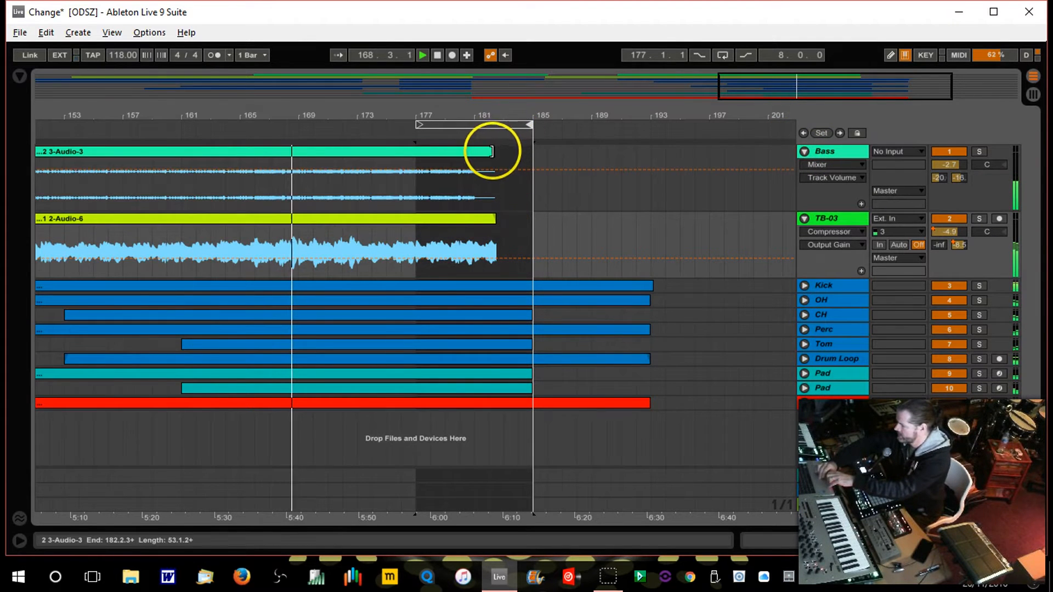
left_click_drag(493, 152, 483, 153)
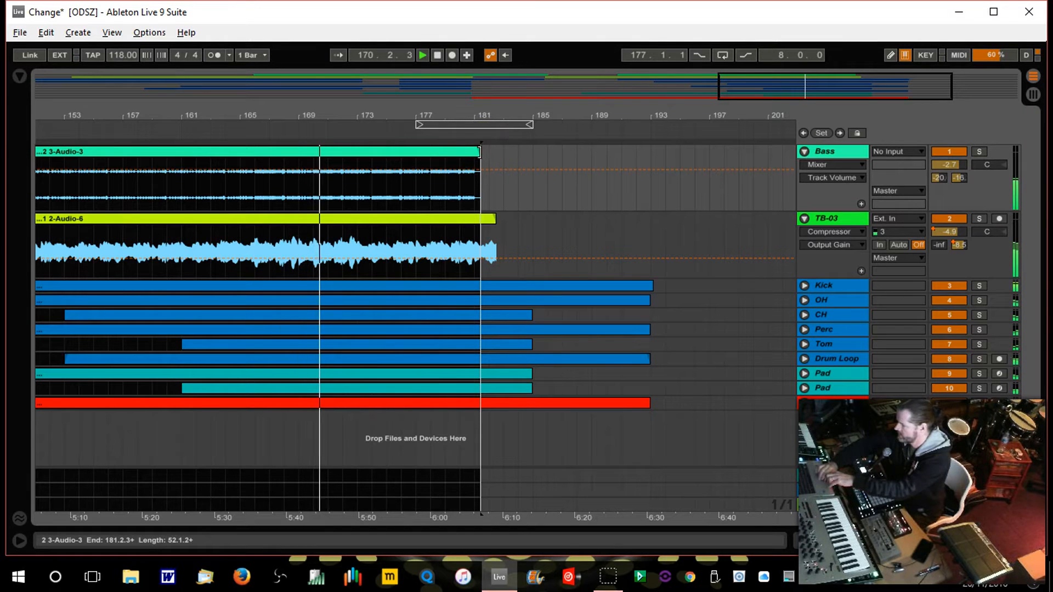
left_click(442, 106)
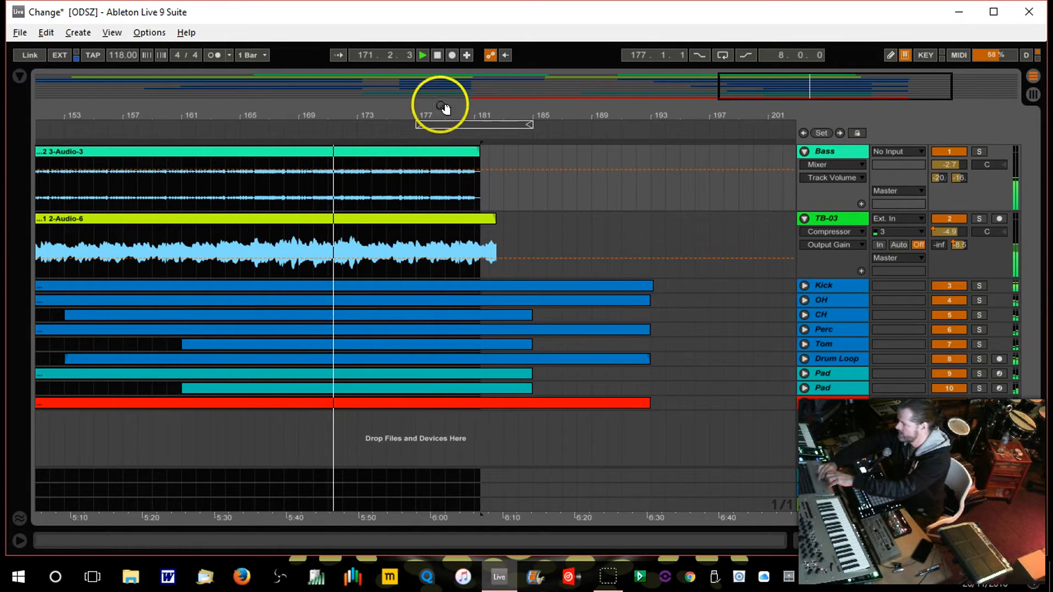
left_click_drag(417, 125, 226, 132)
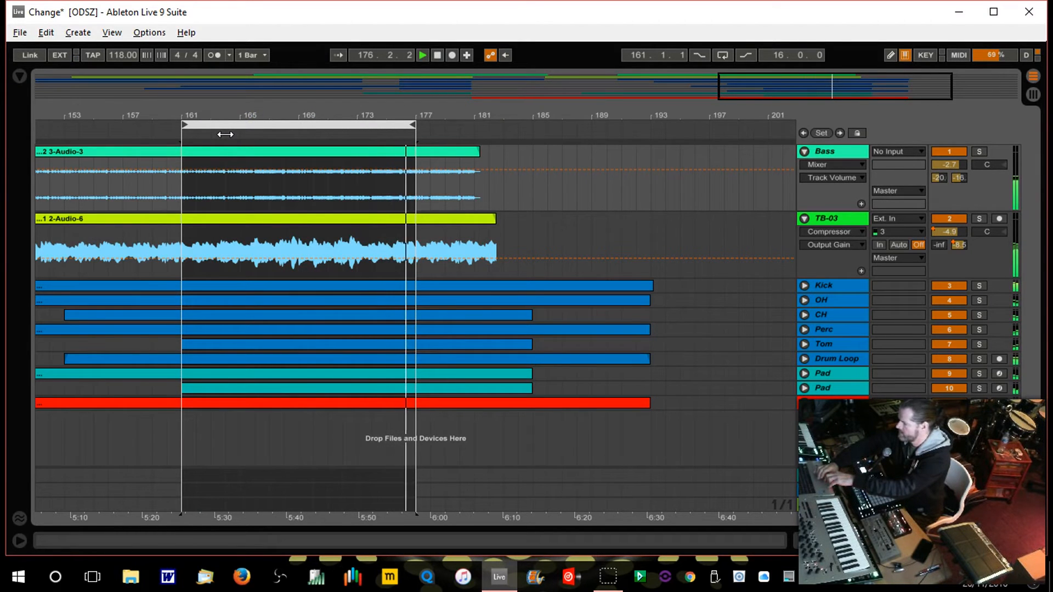
left_click_drag(371, 107, 375, 113)
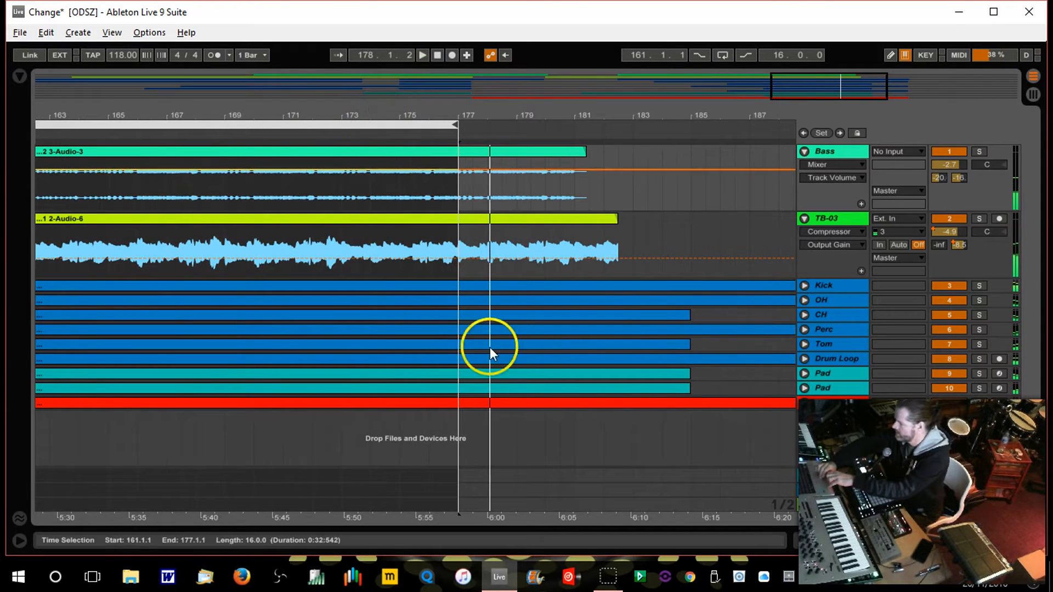
right_click(457, 268)
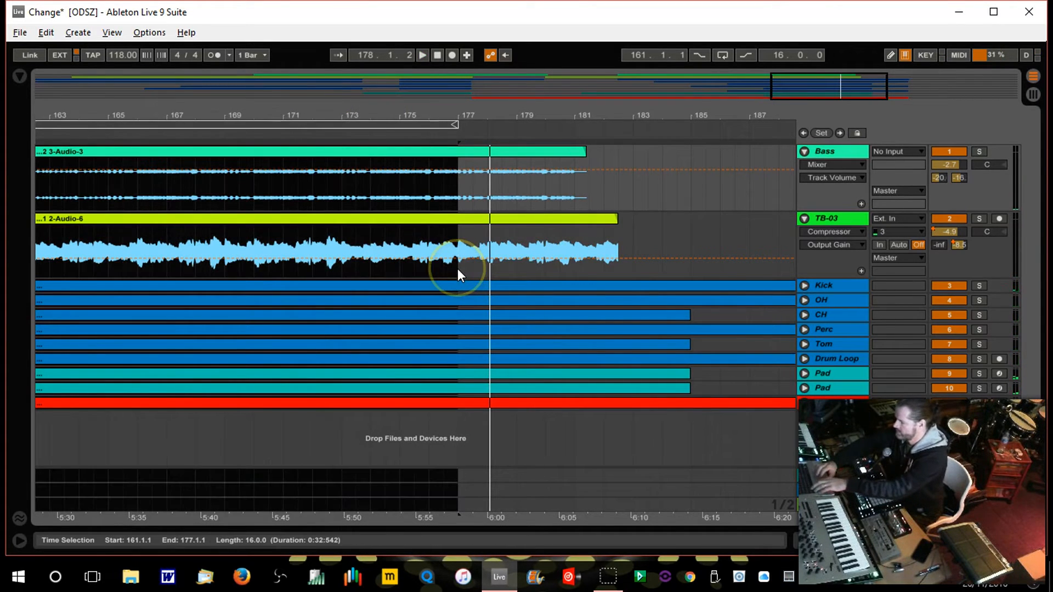
key("ctrl+e")
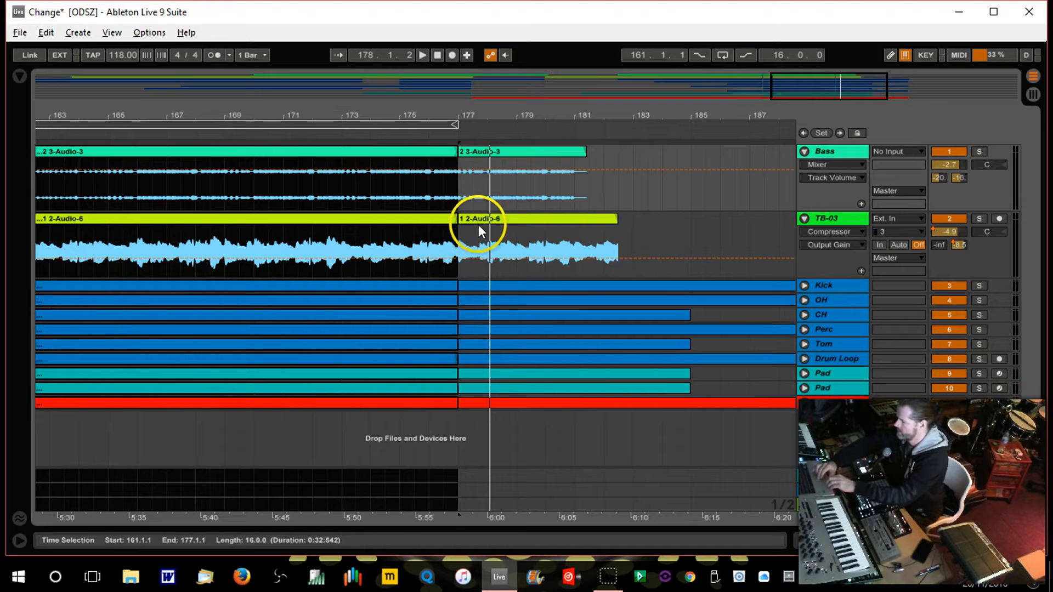
key("ctrl+z")
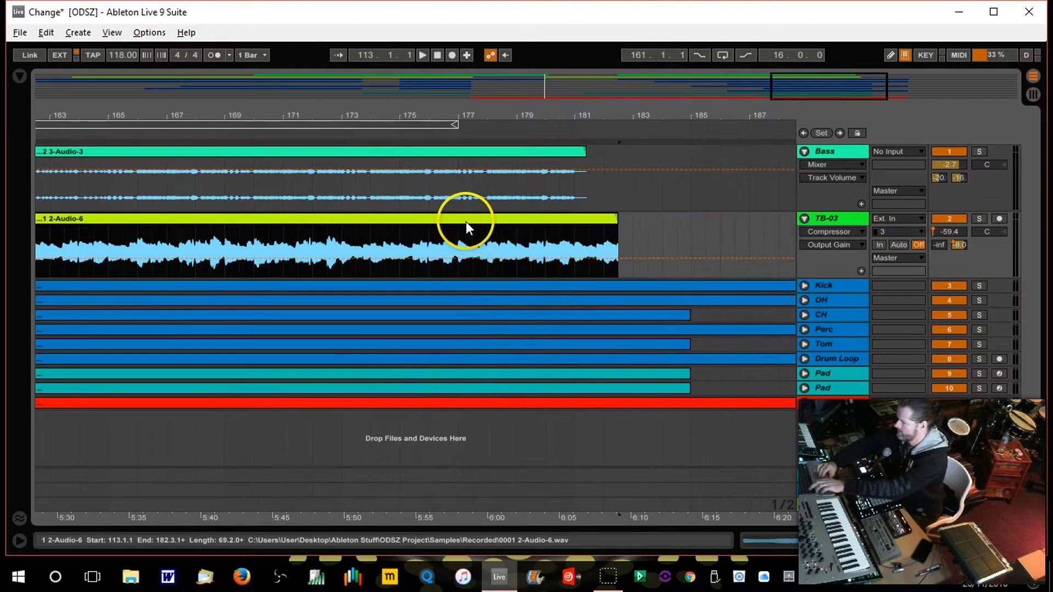
Split the last TB-03 clip at bar 177, delete the remainder, and extend the clip's end to 177.2.1
left_click(458, 236)
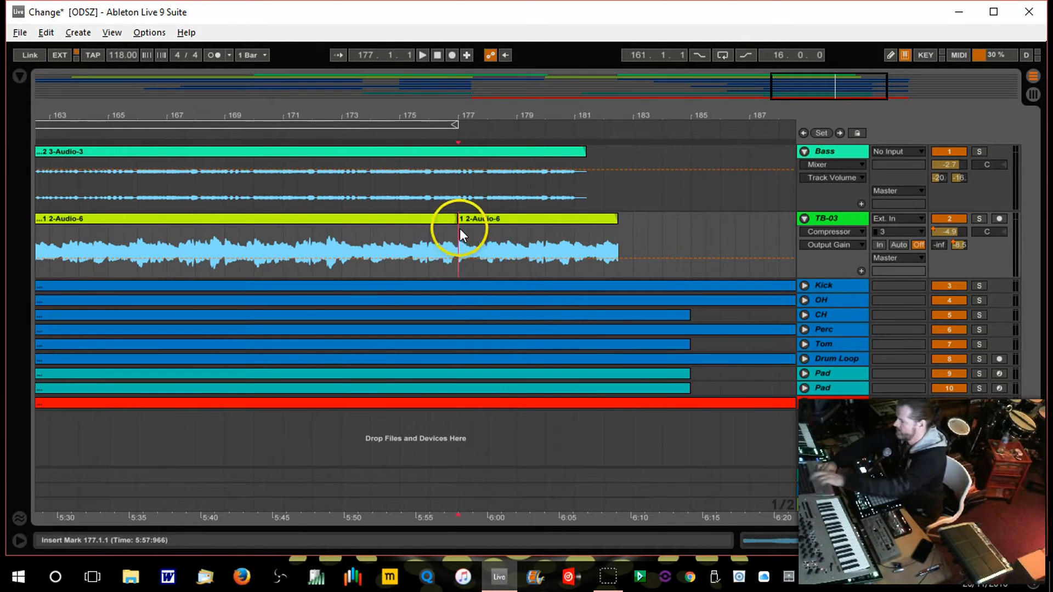
key("ctrl+e")
left_click(471, 218)
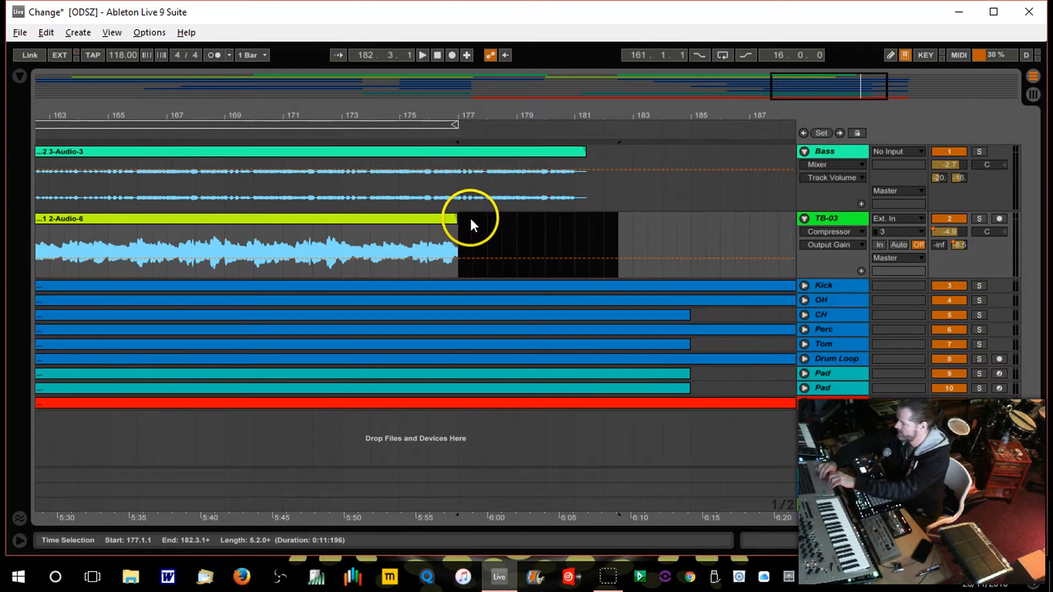
left_click_drag(459, 119, 495, 223)
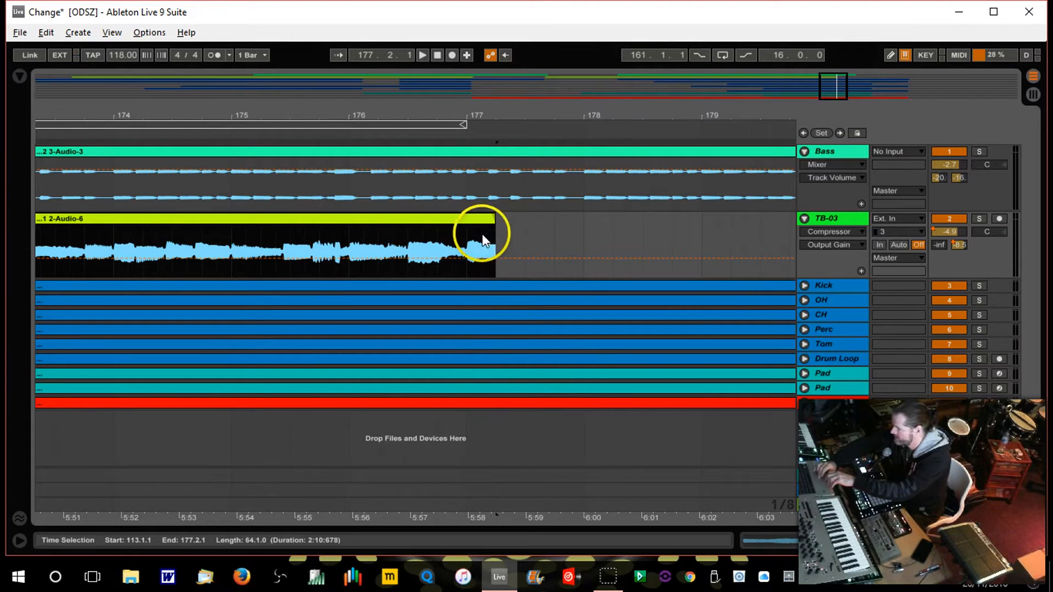
Automate the TB-03 track's B-Delay send to rise to 0 dB at bar 177, and play back the transition
left_click(959, 245)
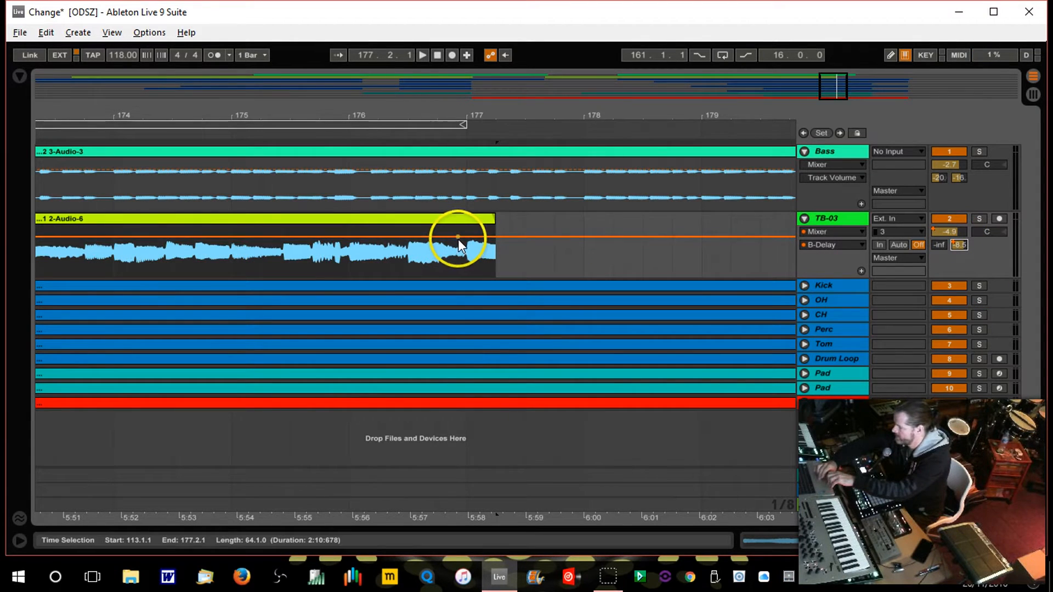
left_click_drag(462, 238, 463, 227)
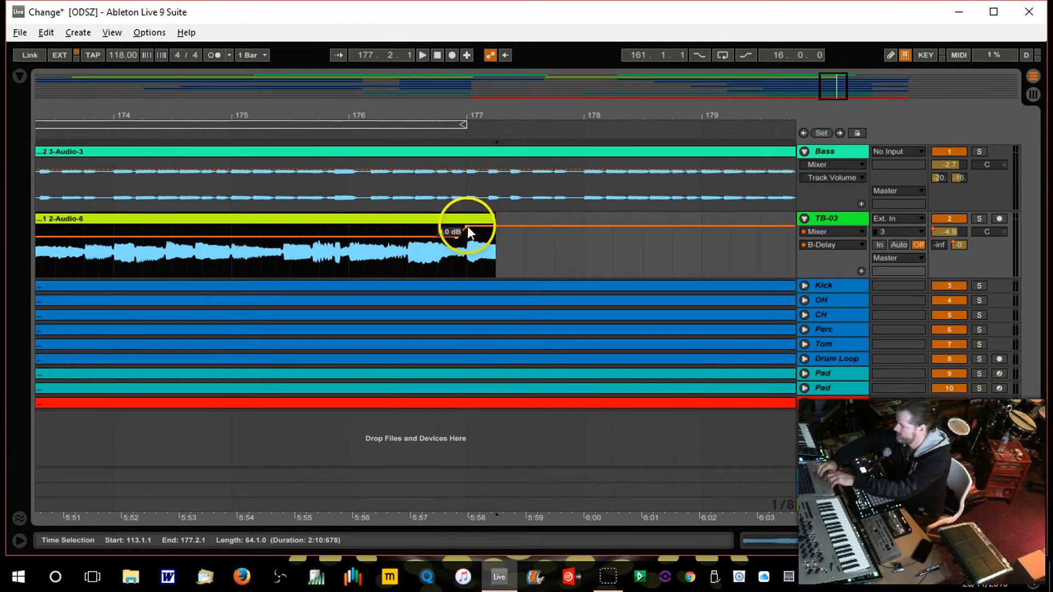
left_click(318, 133)
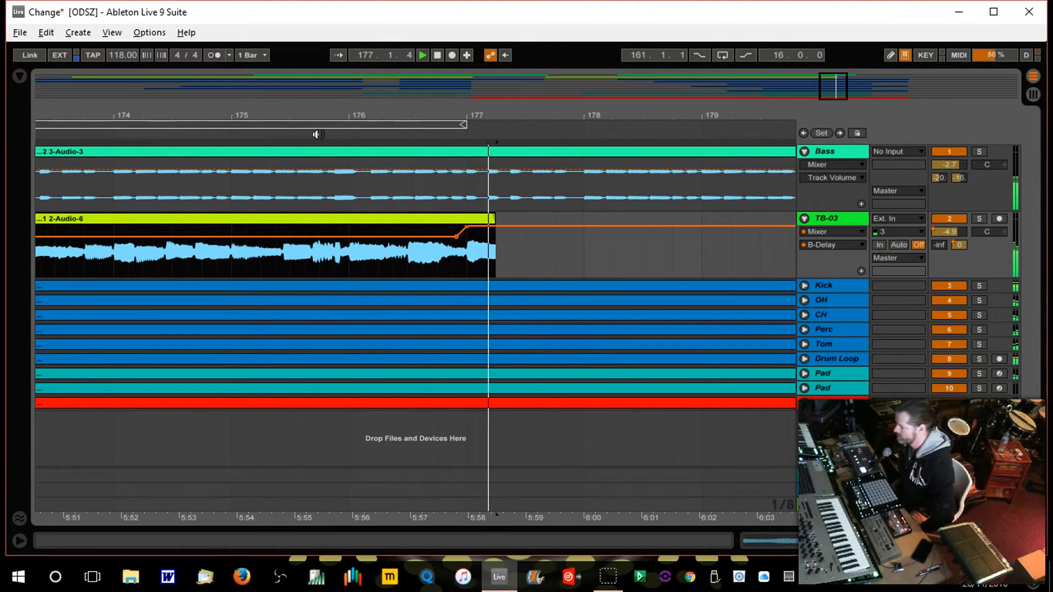
Trim the last Bass clip's end to 181.1.1 and duplicate its bars 177–181 to fill bars 181–185
left_click(333, 110)
mouse_move(333, 113)
left_mouse_down()
mouse_move(333, 94)
mouse_move(336, 110)
mouse_move(447, 110)
mouse_move(438, 108)
left_mouse_up()
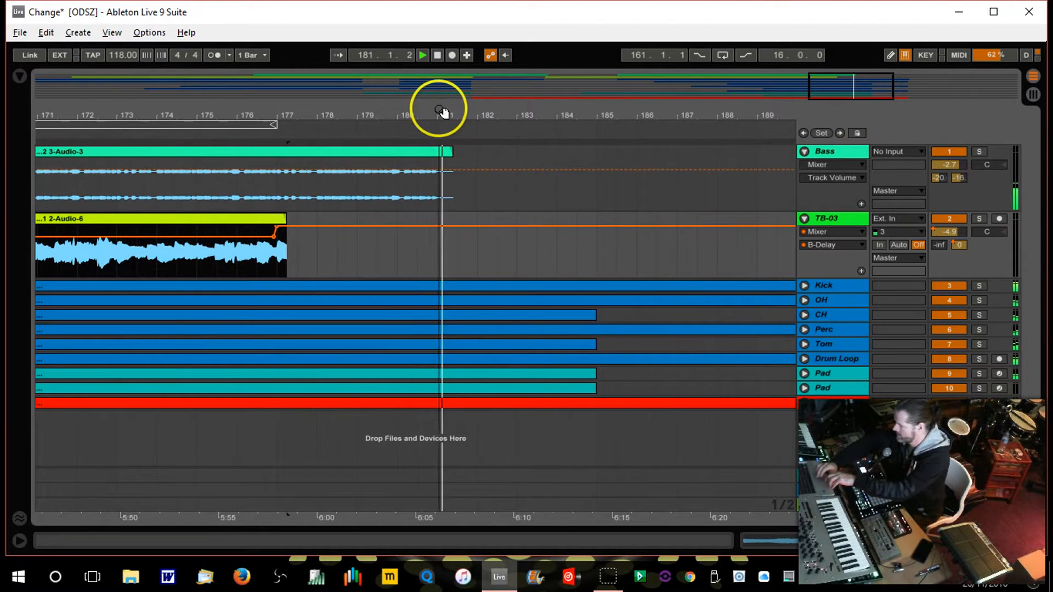
left_click_drag(450, 154, 438, 153)
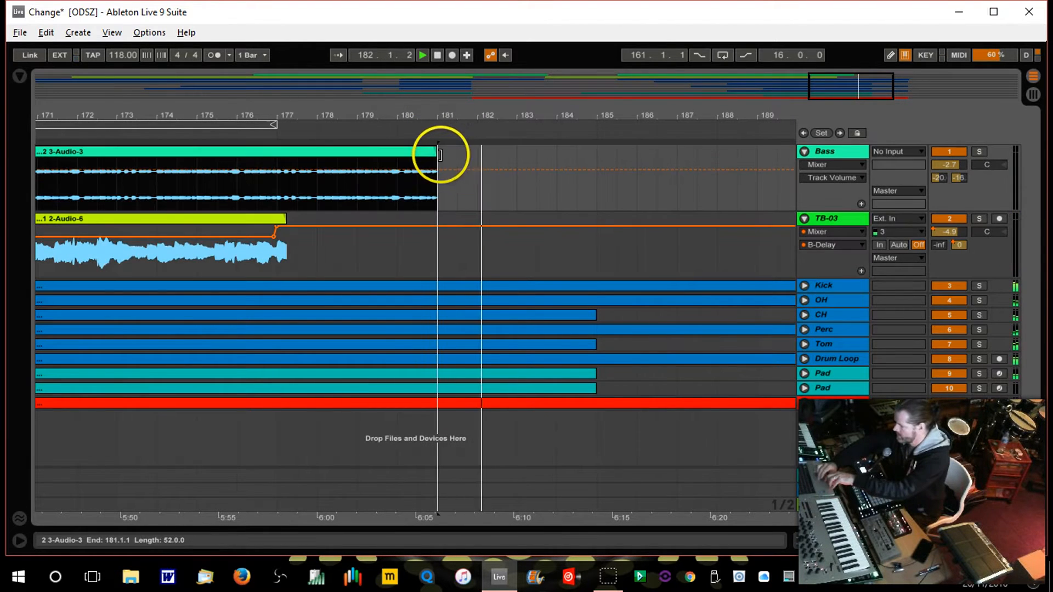
left_click_drag(279, 186, 431, 195)
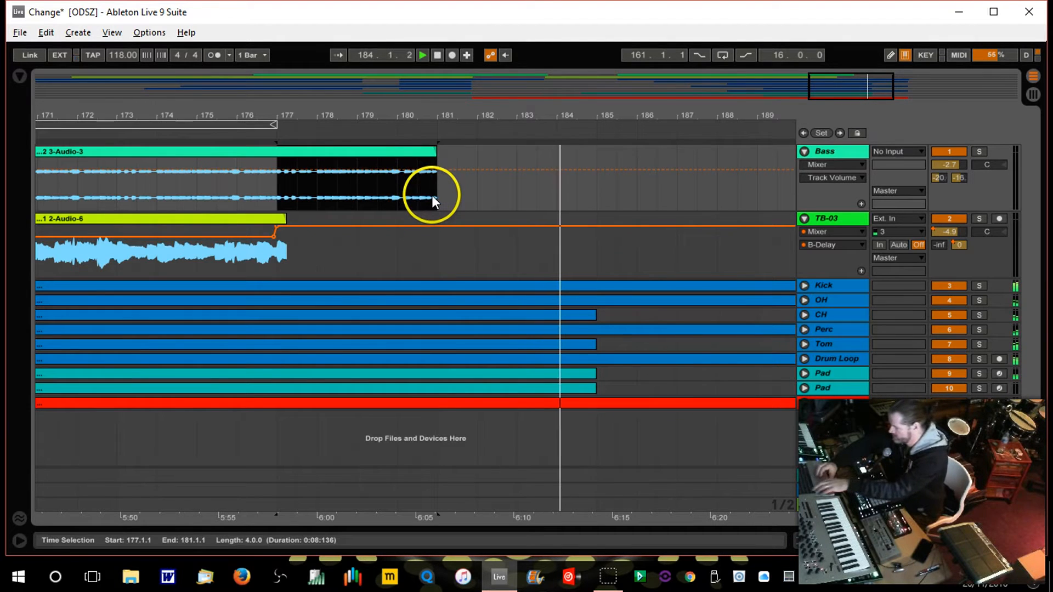
key("ctrl+d")
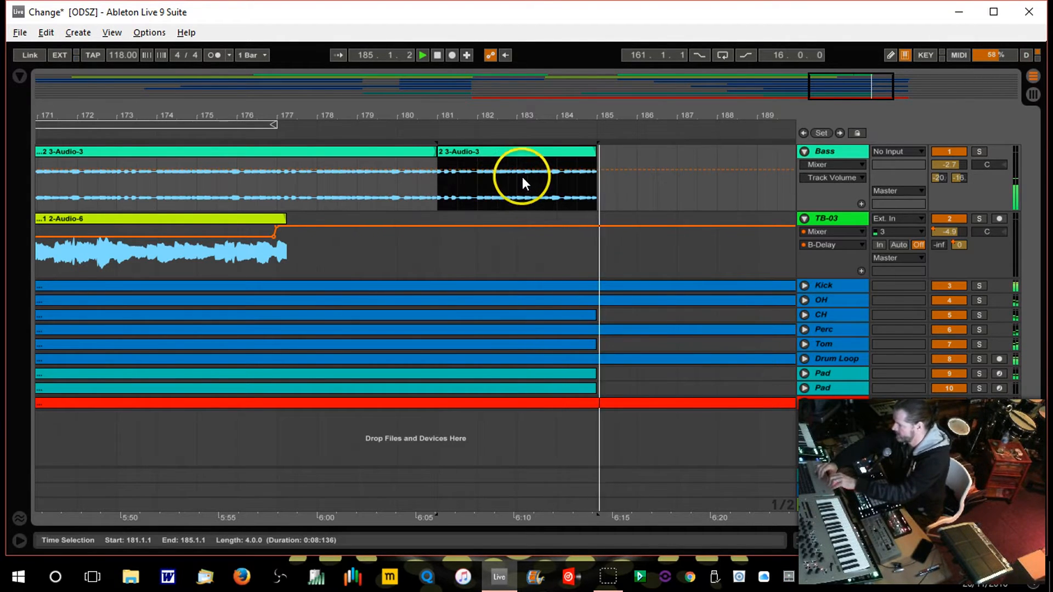
Automate the Bass track's B-Delay send to rise to 0 dB just before bar 185, and play back the clip's ending
left_click(960, 176)
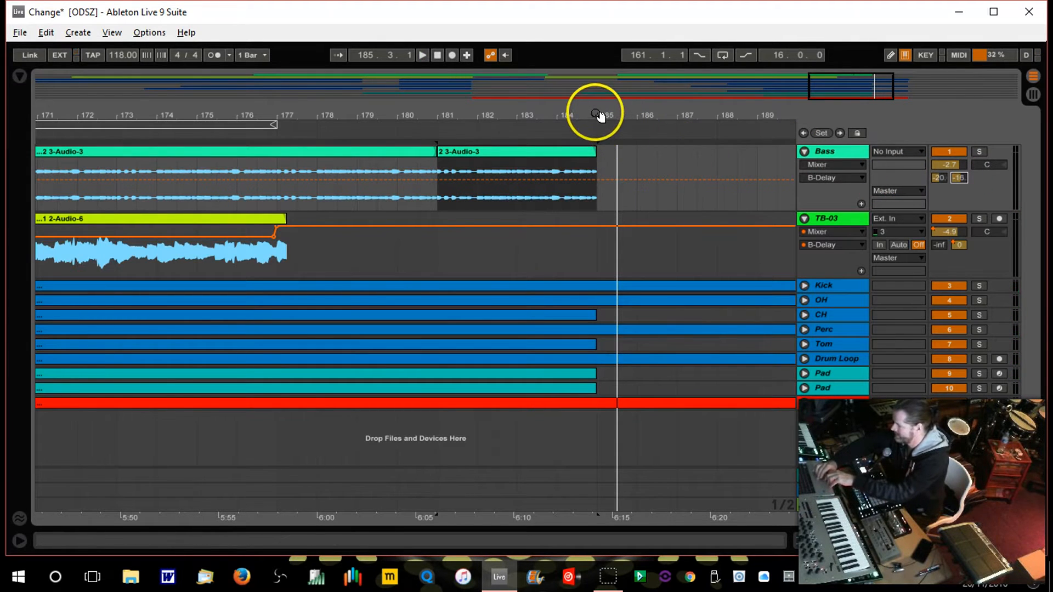
left_click_drag(599, 115, 593, 107)
left_click(582, 179)
left_click_drag(585, 179, 585, 159)
left_click(512, 131)
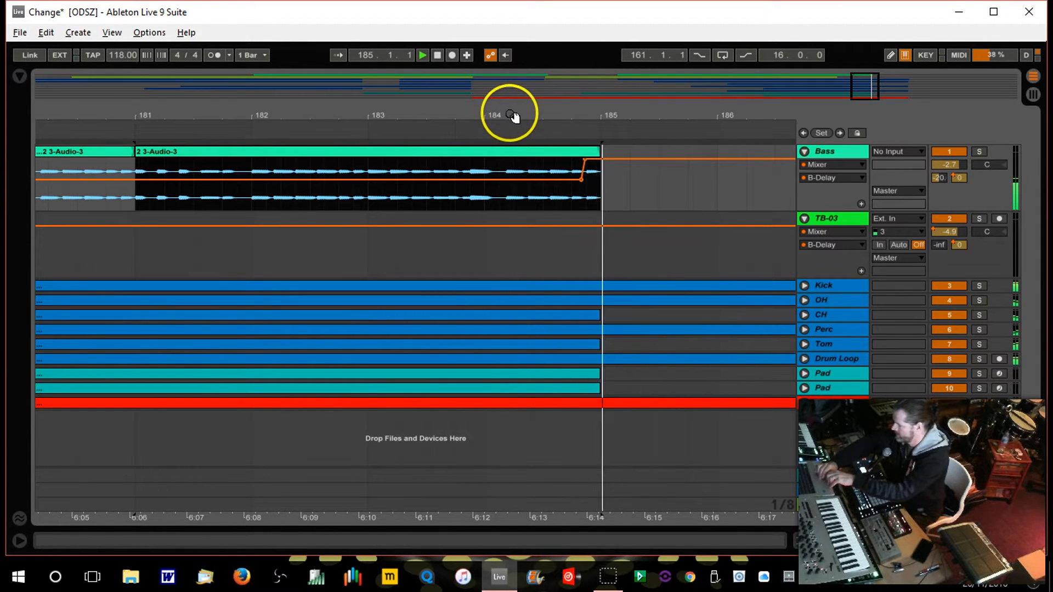
Set the loop to the eight bars 185–193 at the end of the arrangement
mouse_move(514, 116)
left_mouse_down()
mouse_move(515, 159)
mouse_move(510, 110)
left_mouse_up()
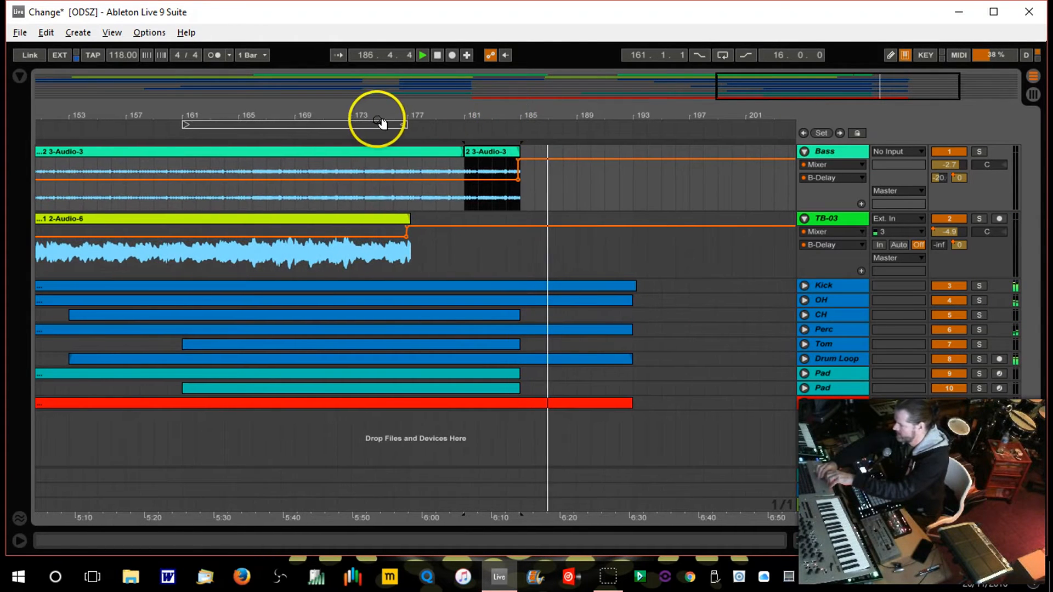
left_click_drag(352, 124, 632, 134)
left_click(740, 125)
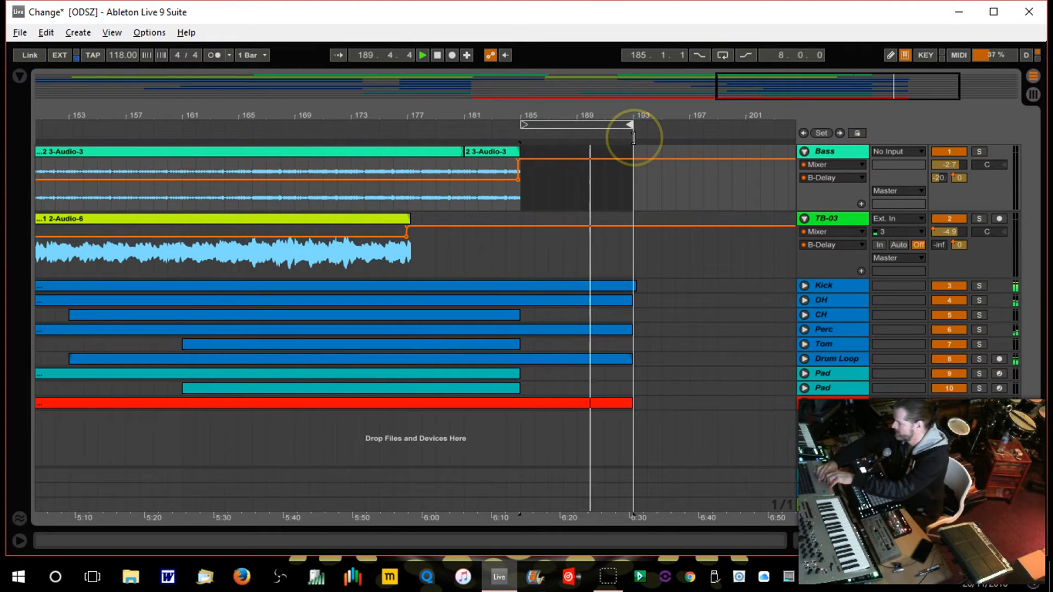
mouse_move(625, 110)
left_mouse_down()
mouse_move(625, 128)
mouse_move(626, 107)
left_mouse_up()
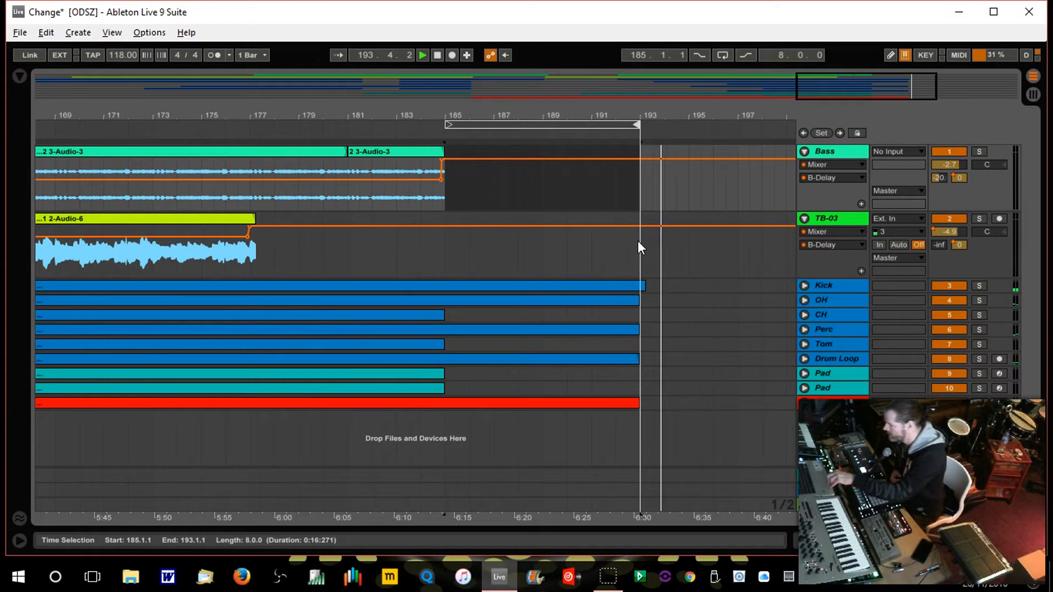
Fold the TB-03 track, play from the breakdown near bar 125, and save the Live Set
mouse_move(438, 117)
left_mouse_down()
mouse_move(430, 94)
mouse_move(430, 110)
left_mouse_up()
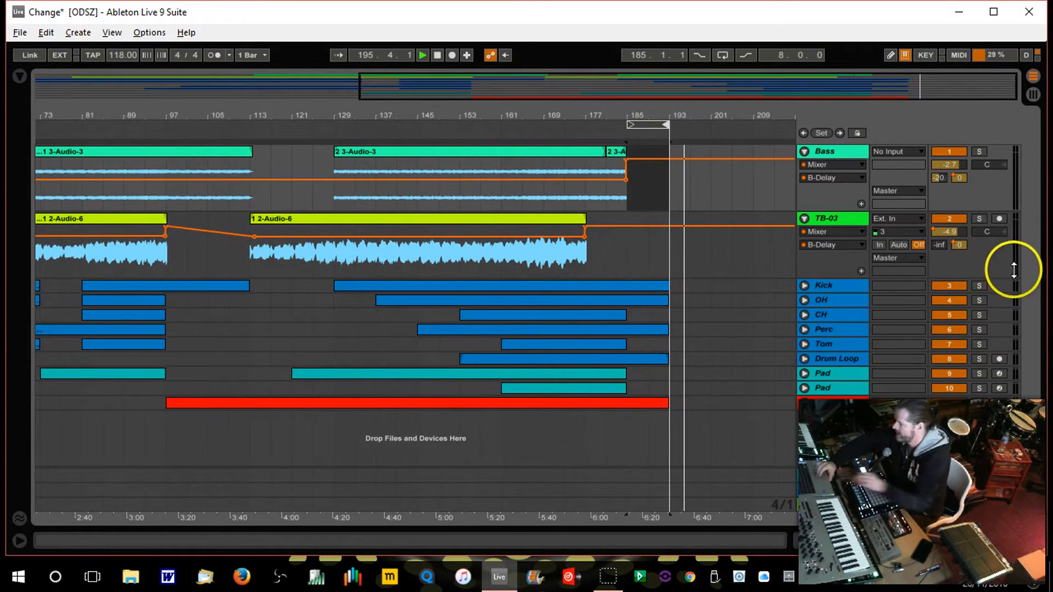
left_click(804, 218)
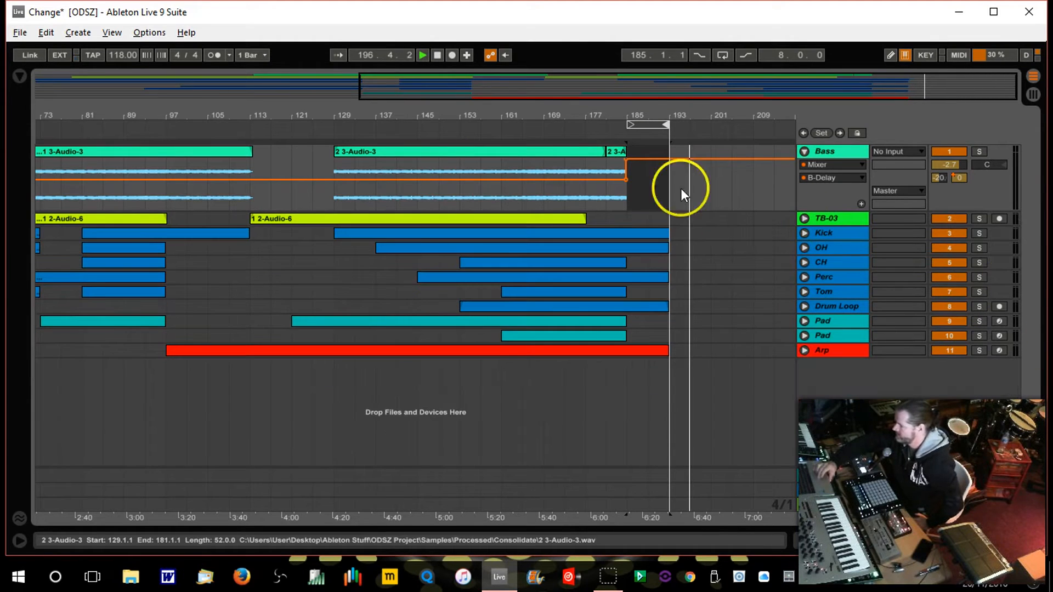
left_click(318, 132)
left_click(19, 33)
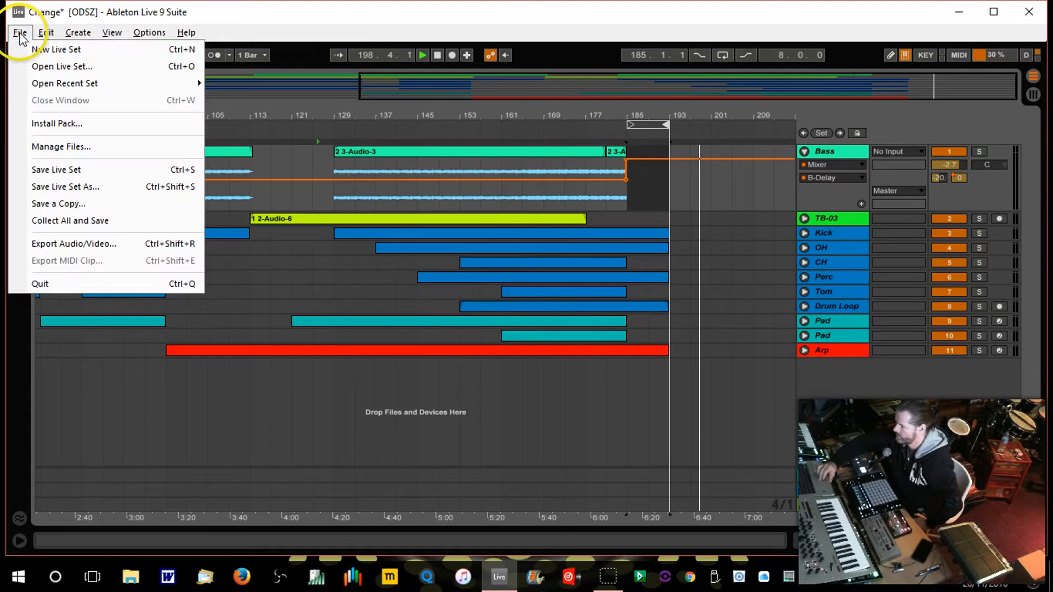
left_click(68, 172)
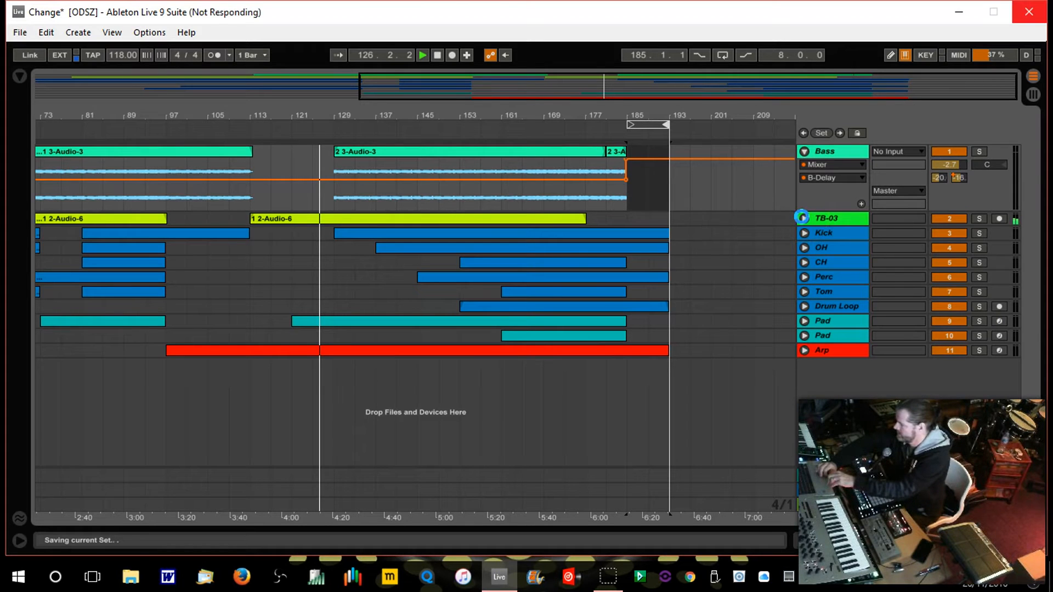
Unfold the TB-03 track, solo it, and listen to its second clip from about bar 121
left_click(802, 218)
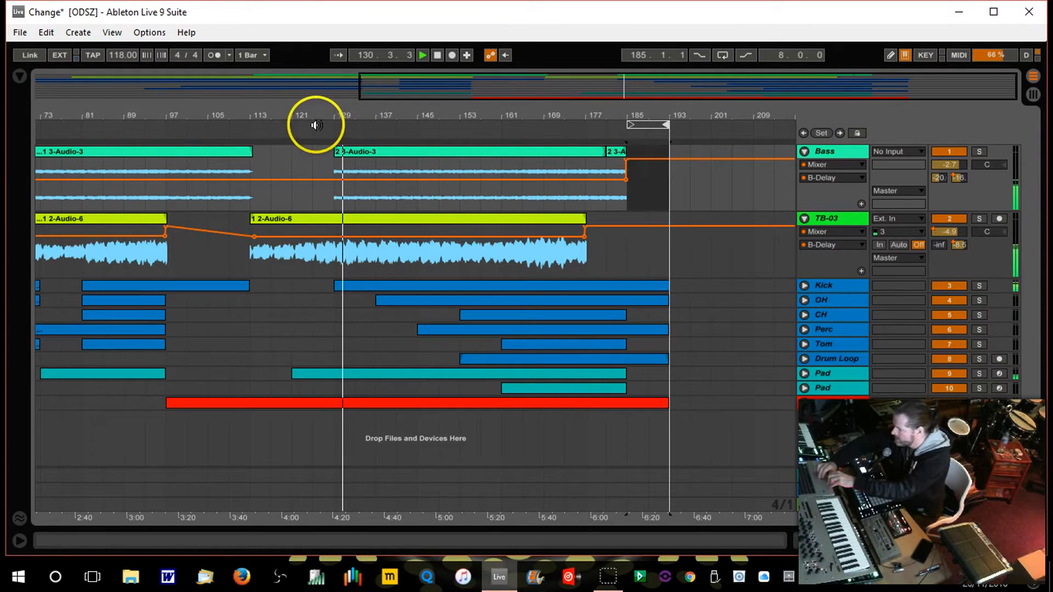
left_click_drag(295, 131, 300, 166)
left_click(980, 218)
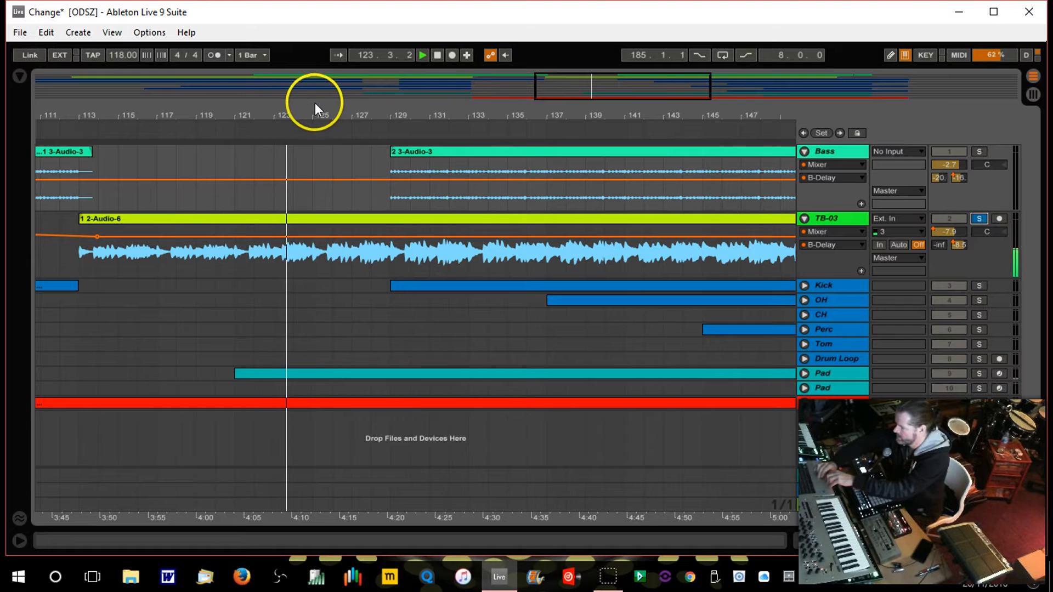
left_click_drag(316, 107, 314, 127)
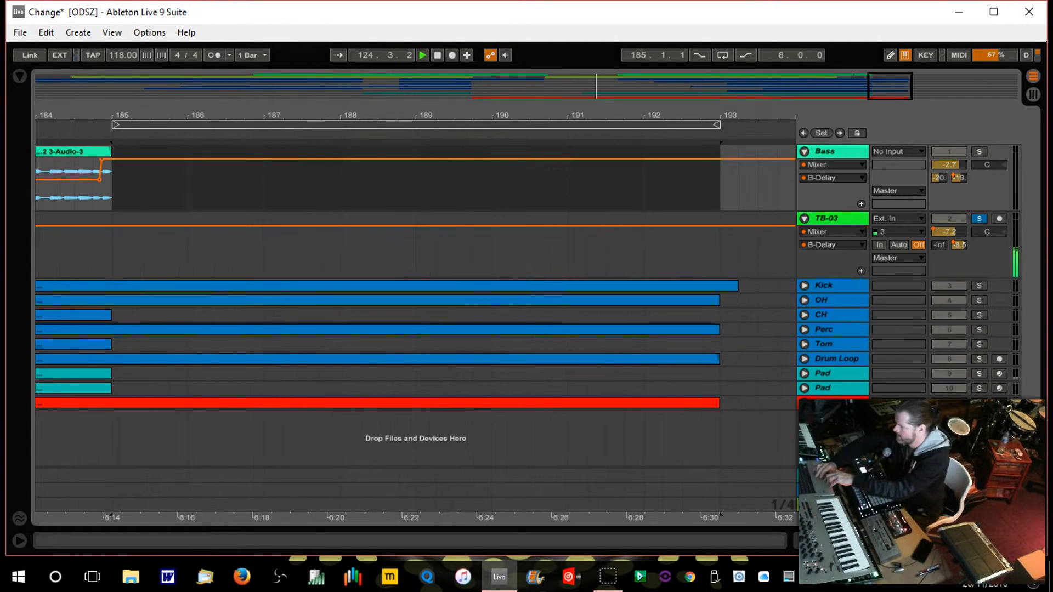
left_click_drag(325, 107, 324, 108)
mouse_move(487, 113)
left_mouse_down()
mouse_move(477, 120)
mouse_move(482, 110)
left_mouse_up()
Copy bars 9–25 of the first TB-03 clip over bars 113–129, and play the transition into bar 129
left_click(254, 349)
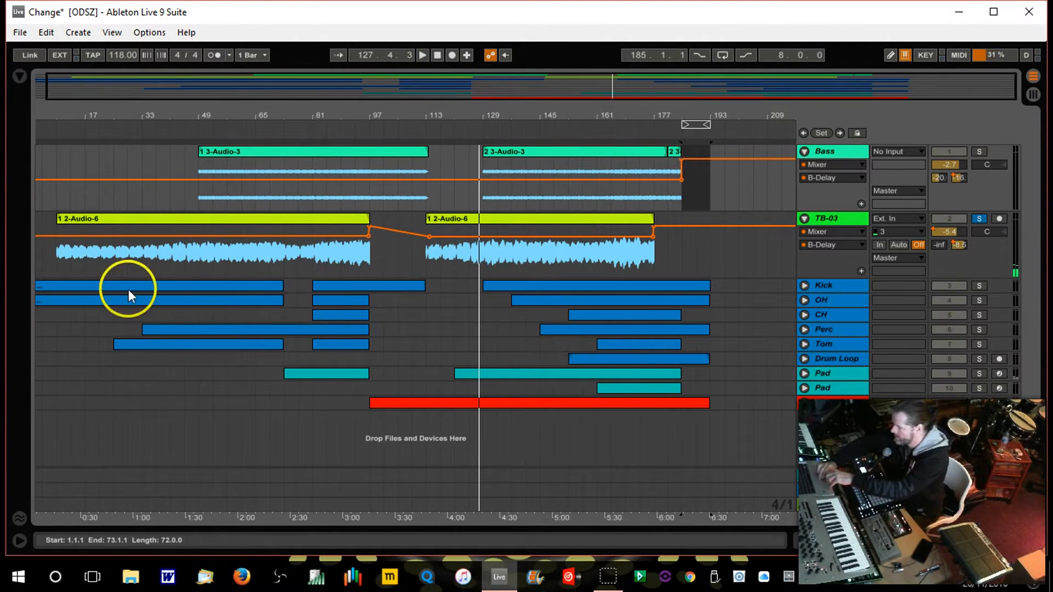
left_click(57, 264)
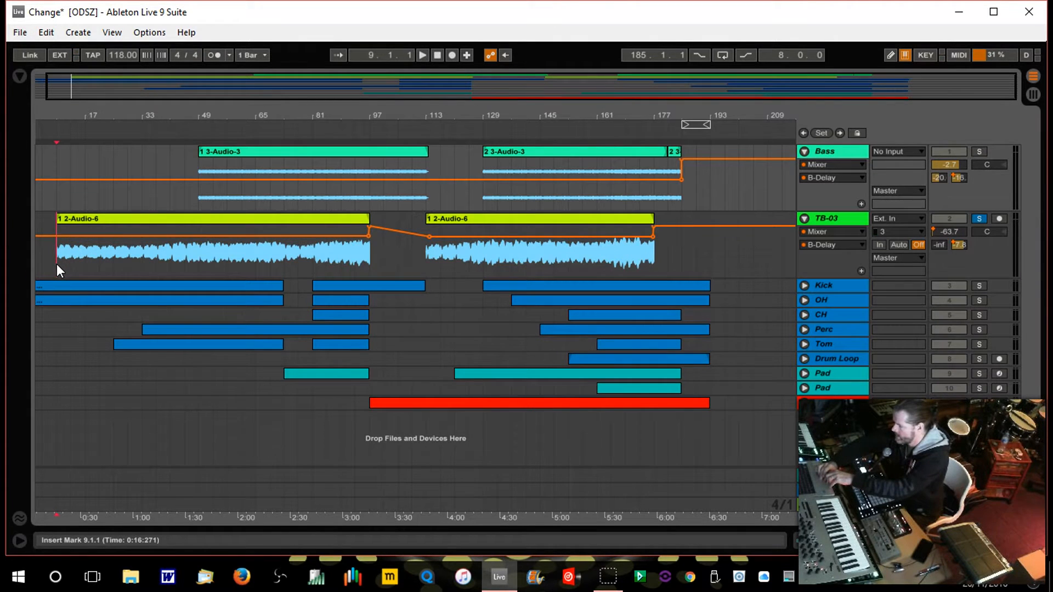
left_click_drag(56, 264, 108, 260)
left_click_drag(70, 218, 442, 222)
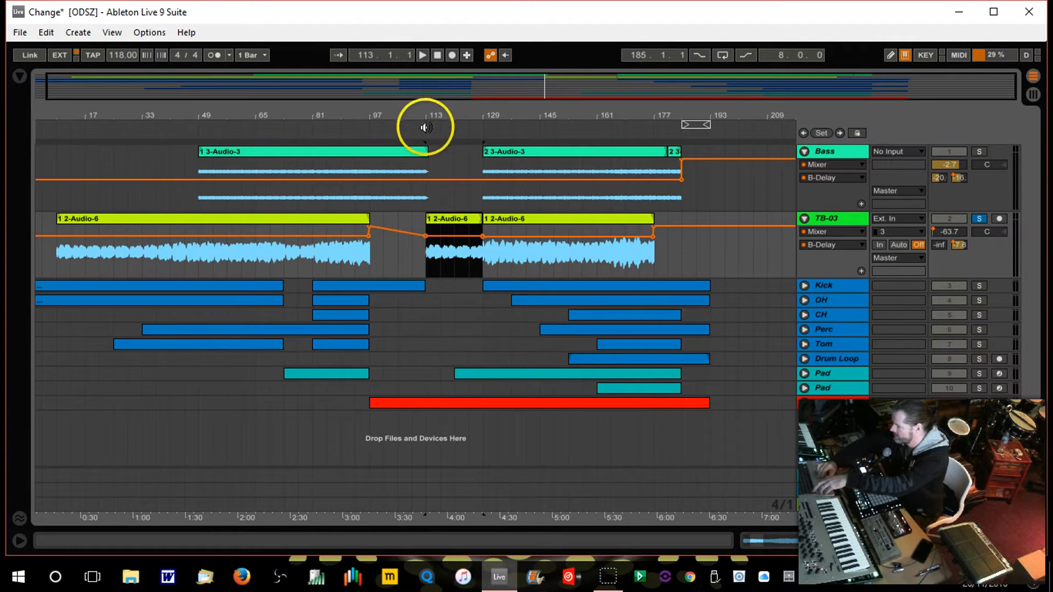
left_click(471, 130)
mouse_move(485, 111)
left_mouse_down()
mouse_move(482, 122)
mouse_move(486, 112)
left_mouse_up()
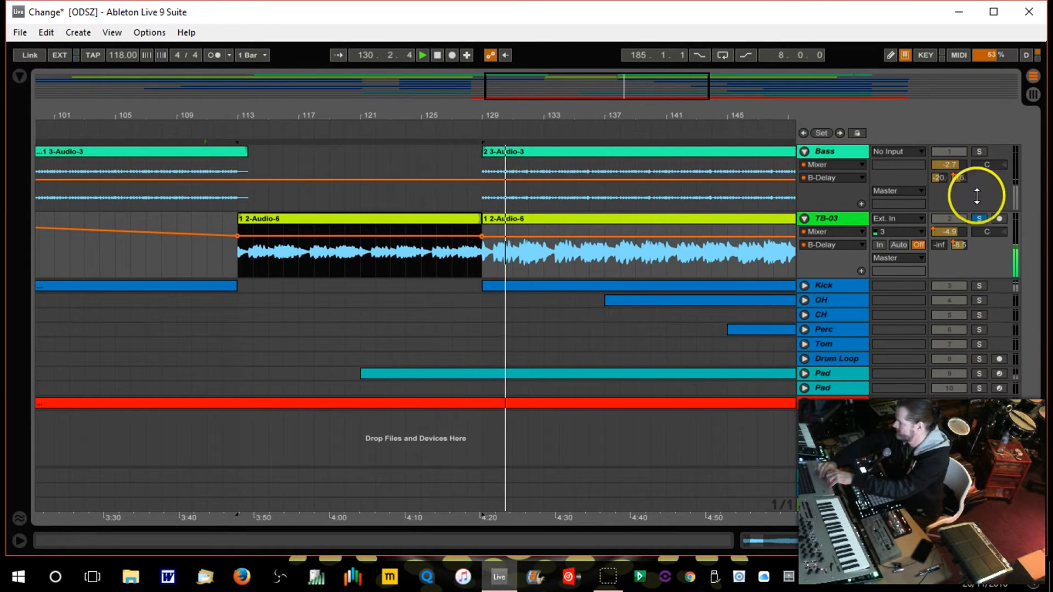
Unsolo the TB-03 track, display its Track Volume automation, and undo the section copied to bars 113–129
left_click(978, 219)
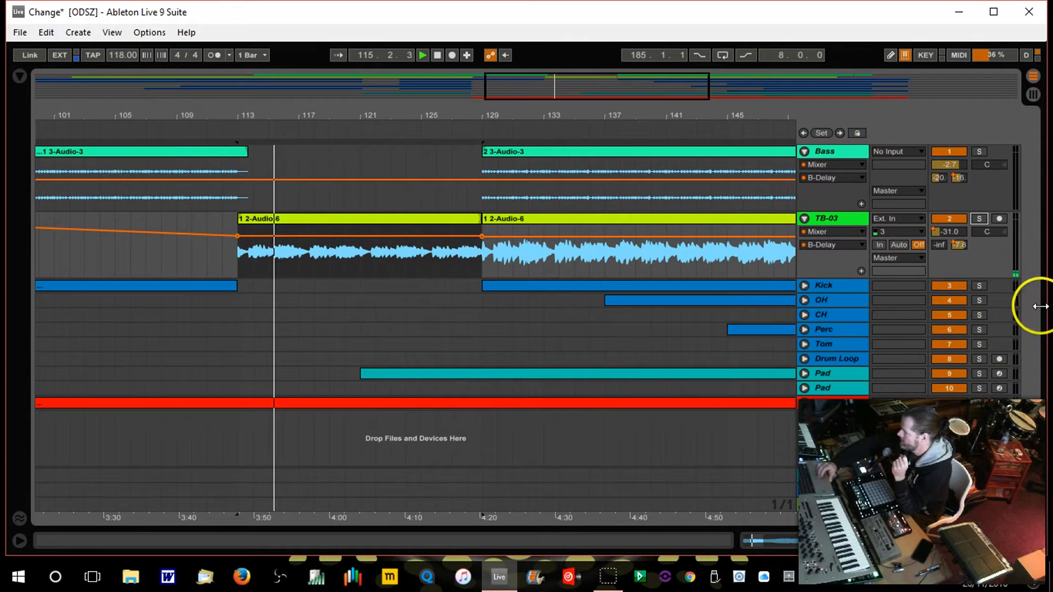
left_click(947, 230)
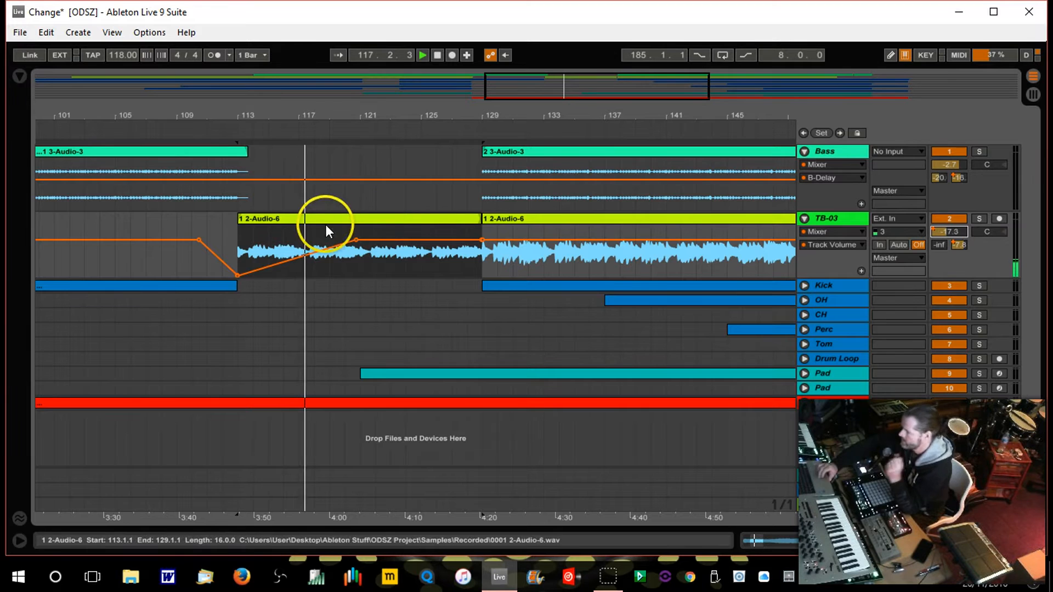
left_click_drag(320, 121, 315, 115)
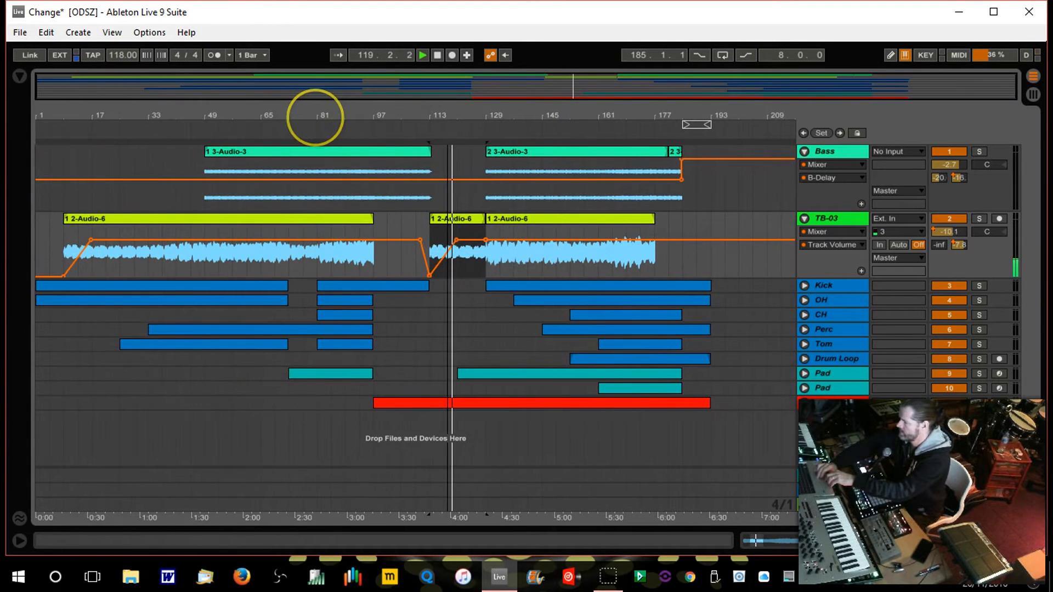
key("space")
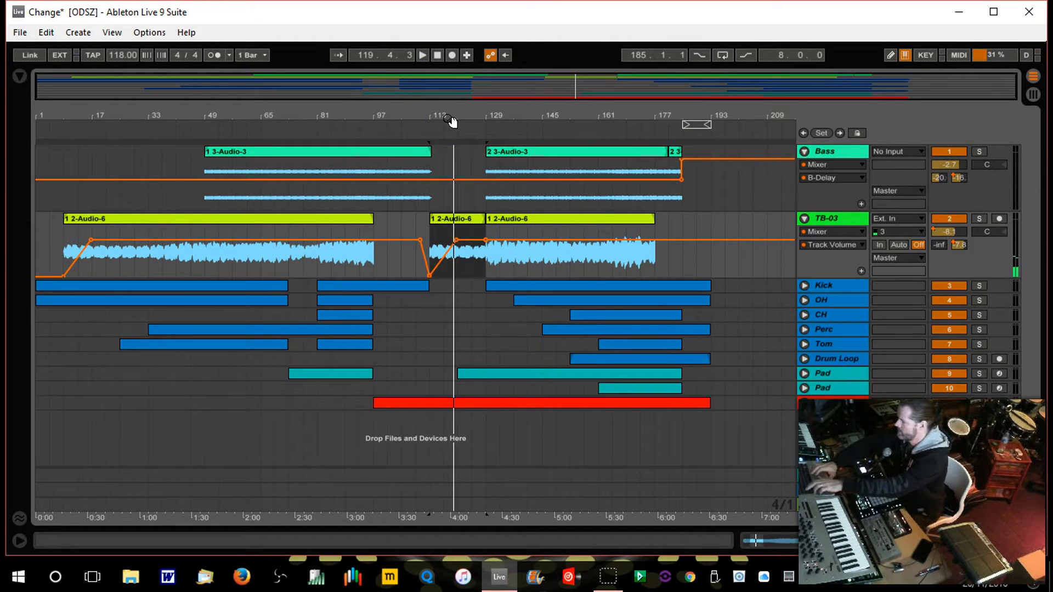
key("ctrl+z")
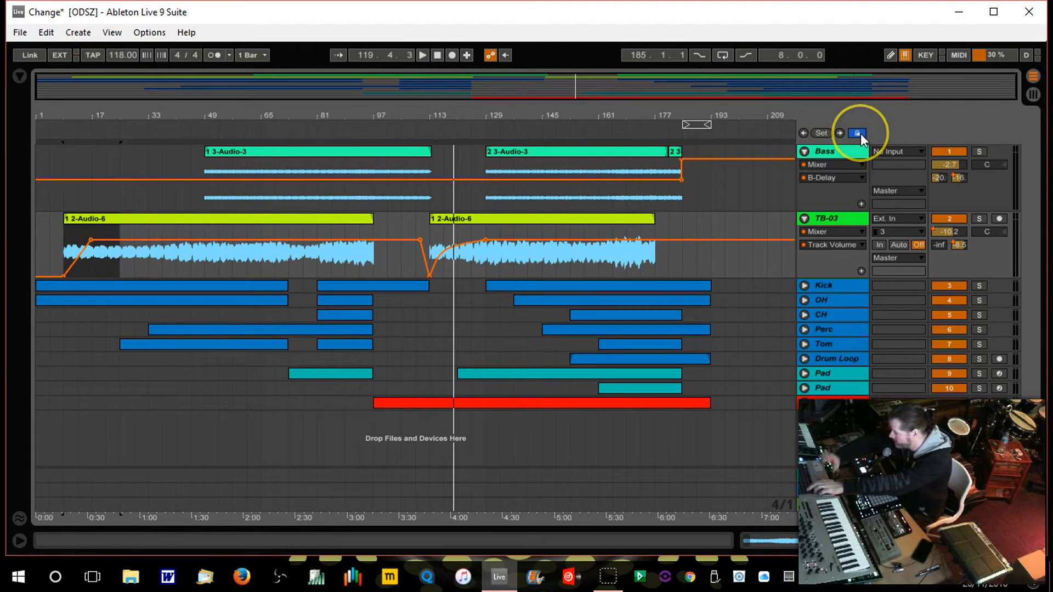
Move bars 9–25 of the first TB-03 clip over bars 113–129, and play the arrangement from bar 113
left_click(91, 219)
left_click_drag(92, 220, 459, 249)
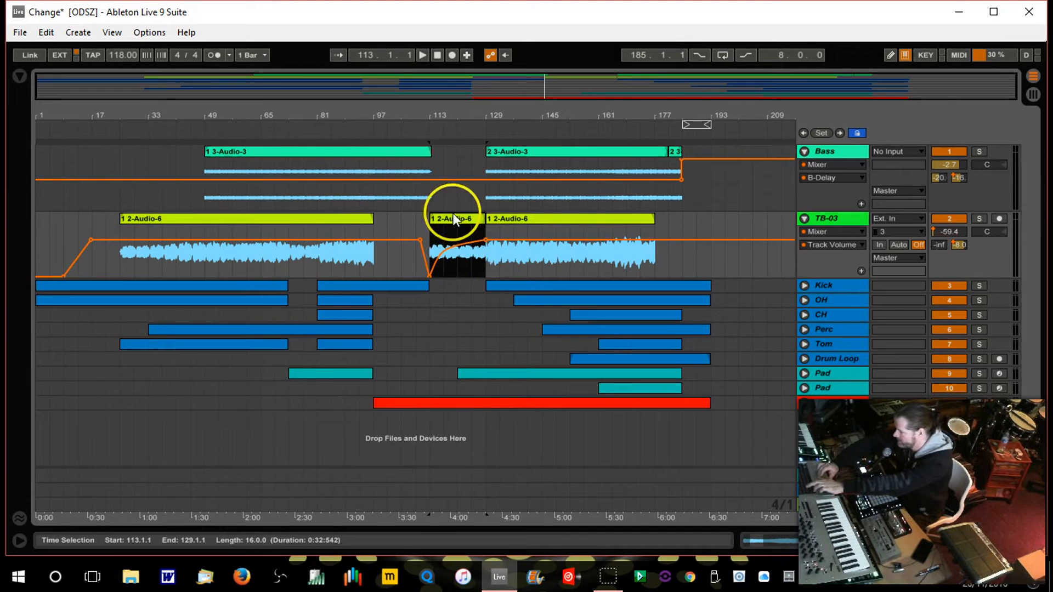
left_click(428, 131)
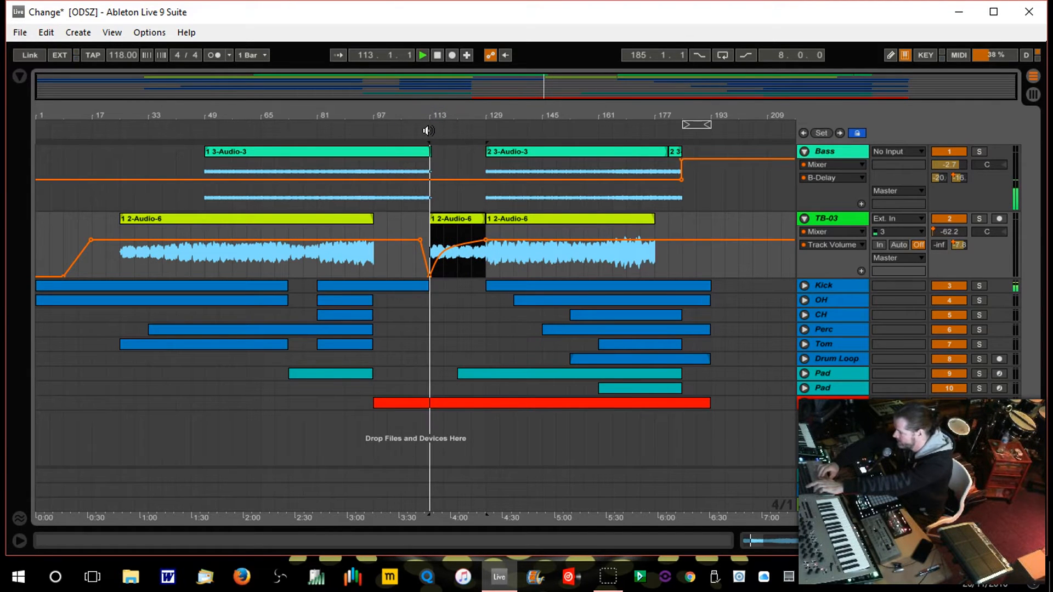
left_click(452, 116)
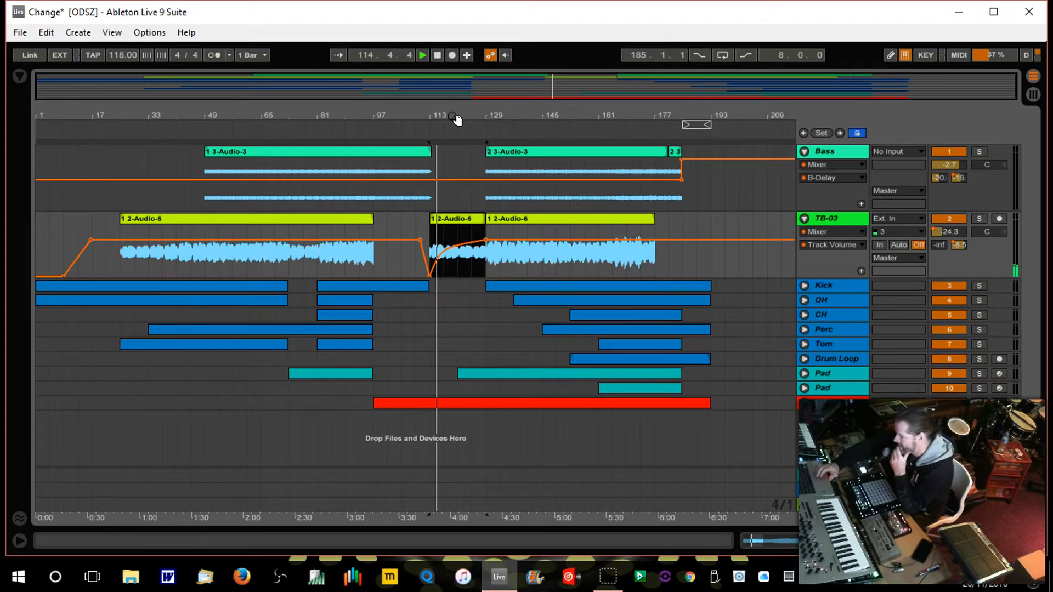
left_click(508, 197)
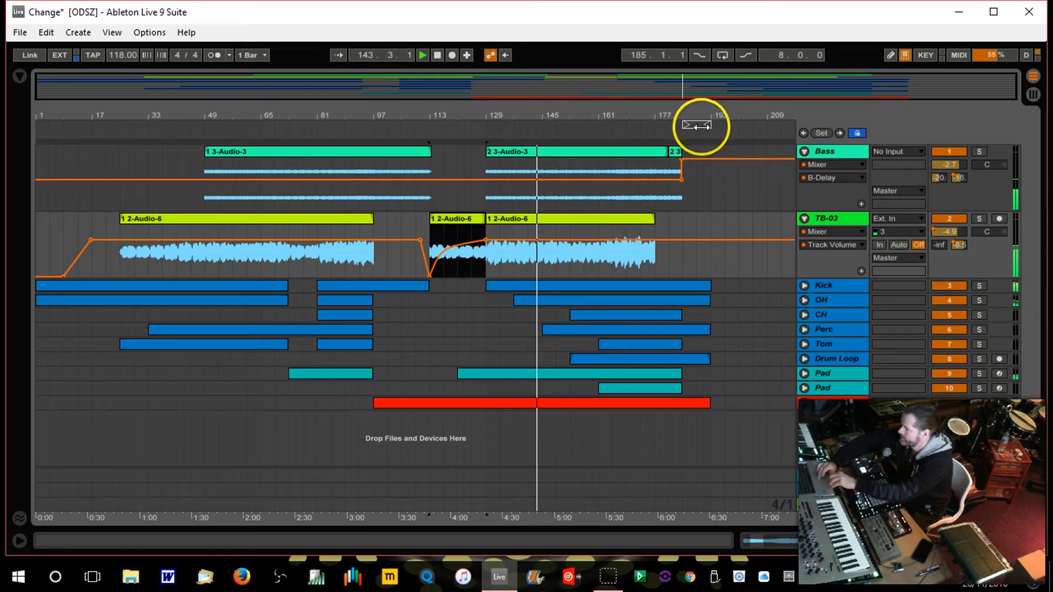
Position the arrangement loop at bar 145, extend it to 16 bars, and stop playback
left_click_drag(694, 124, 568, 126)
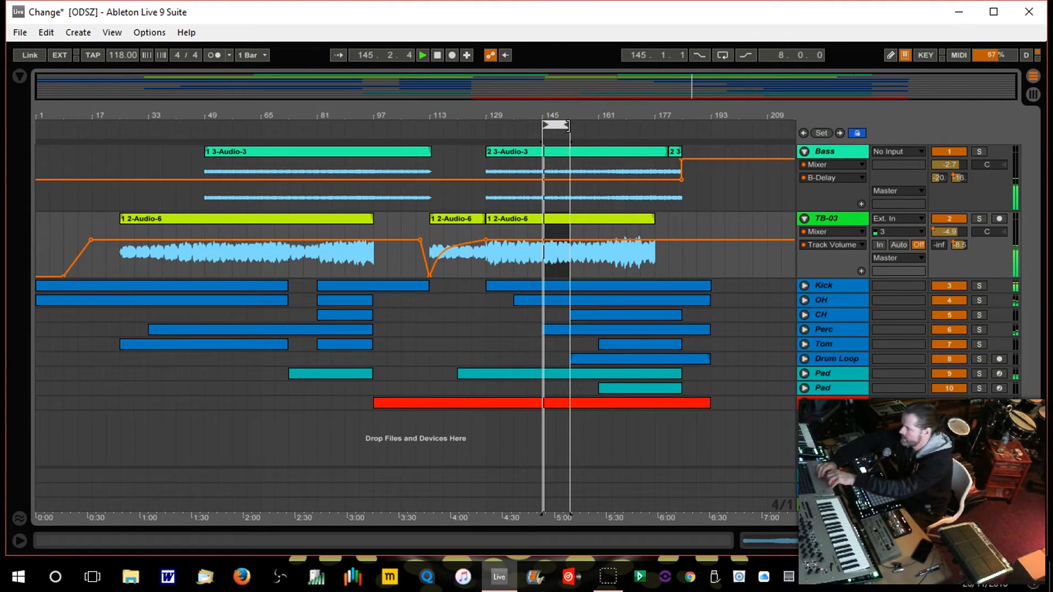
left_click_drag(580, 115, 561, 114)
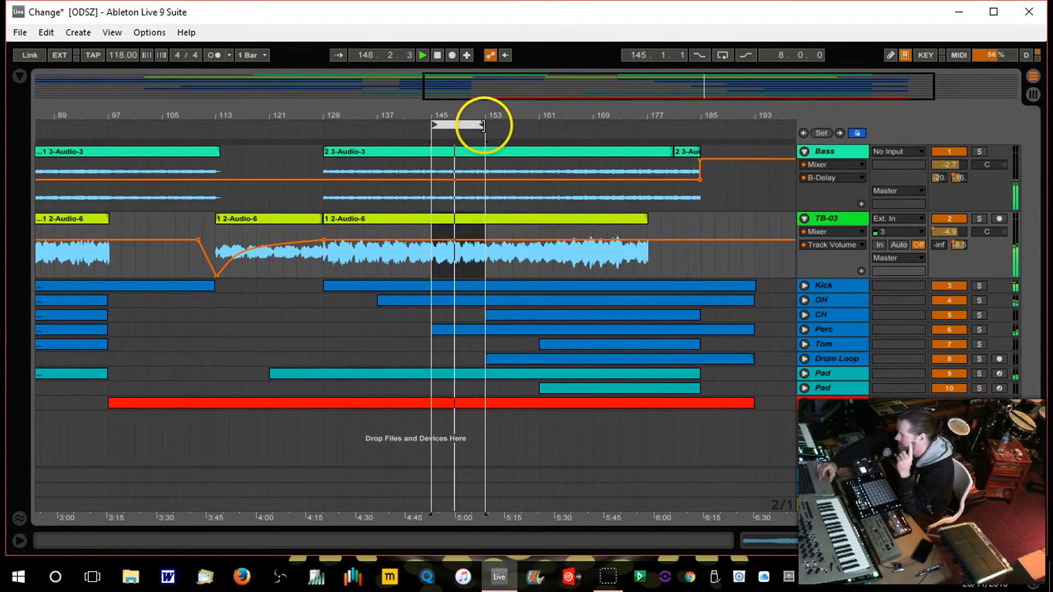
left_click_drag(485, 128, 536, 128)
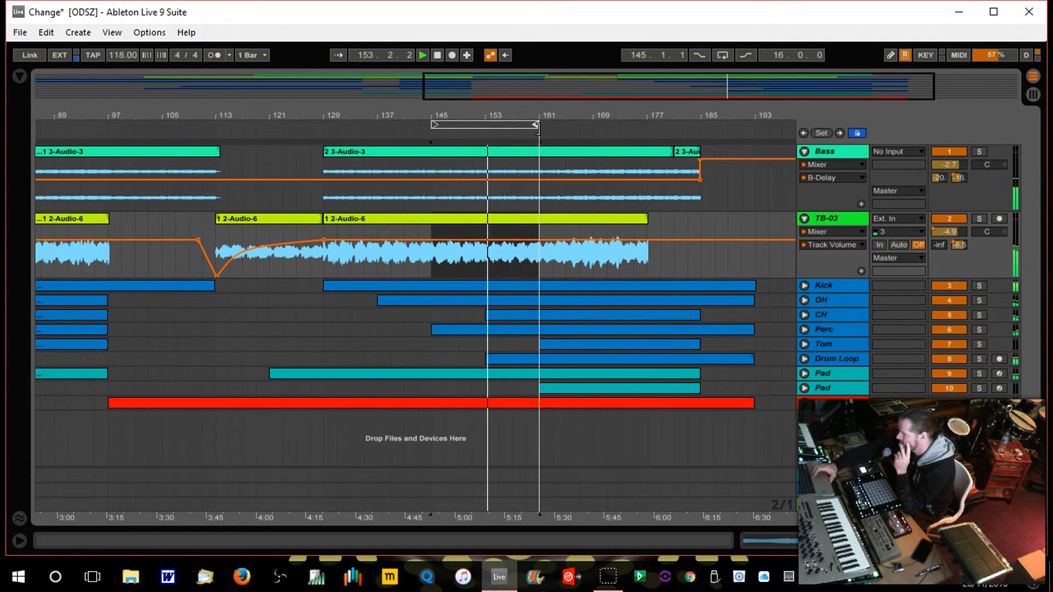
key("space")
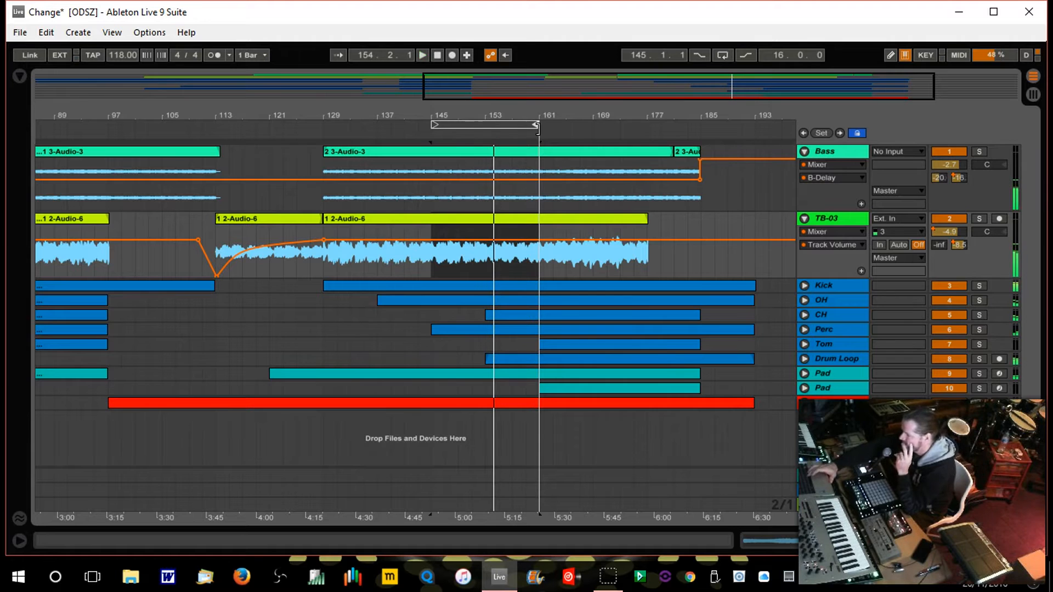
left_click_drag(537, 127, 592, 113)
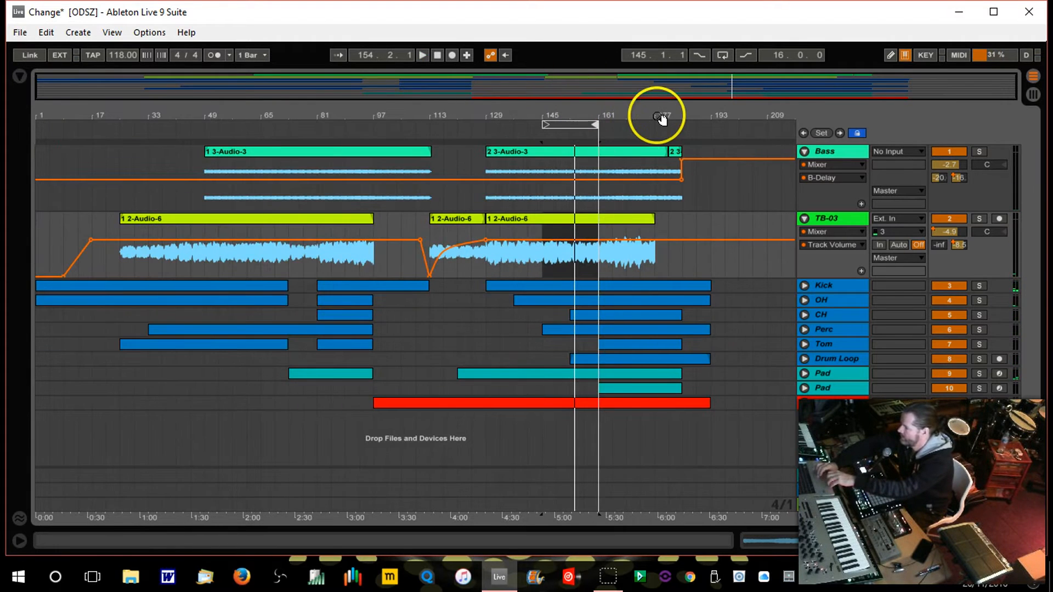
Fold the TB-03 and Bass tracks and save the Live Set
left_click(804, 219)
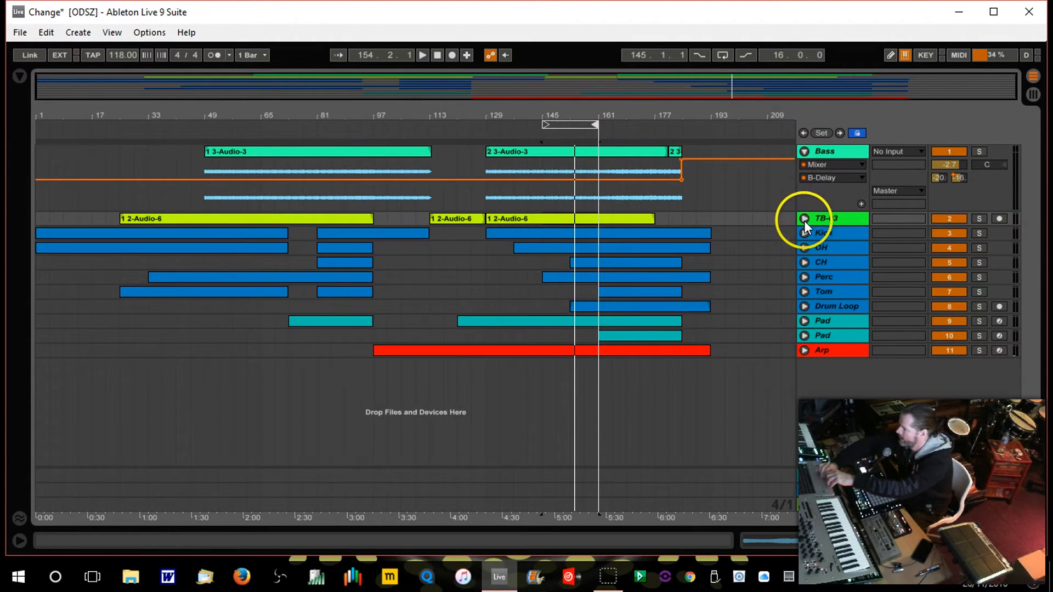
left_click(805, 151)
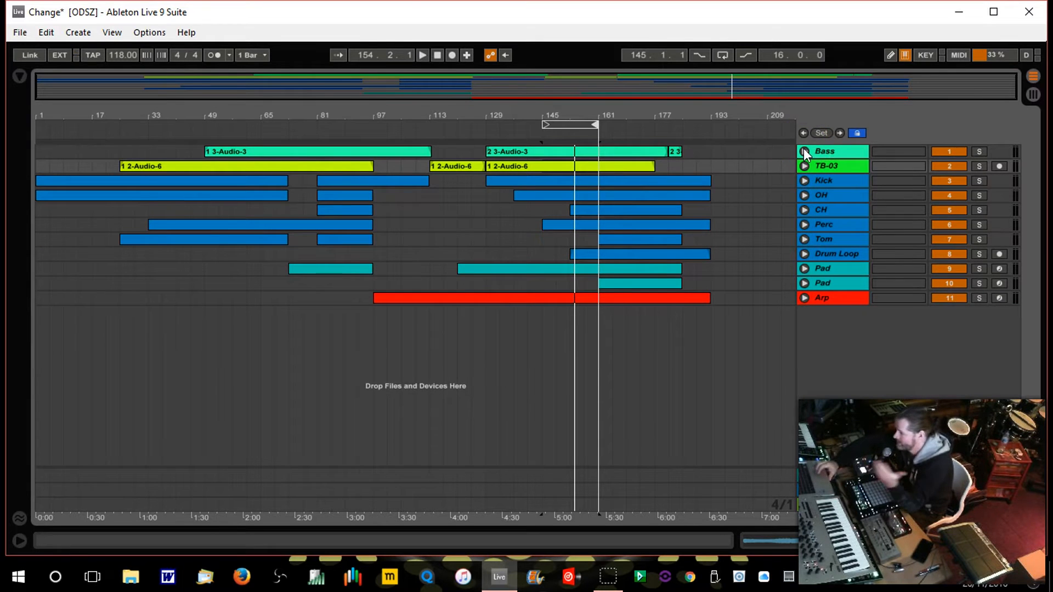
left_click(19, 32)
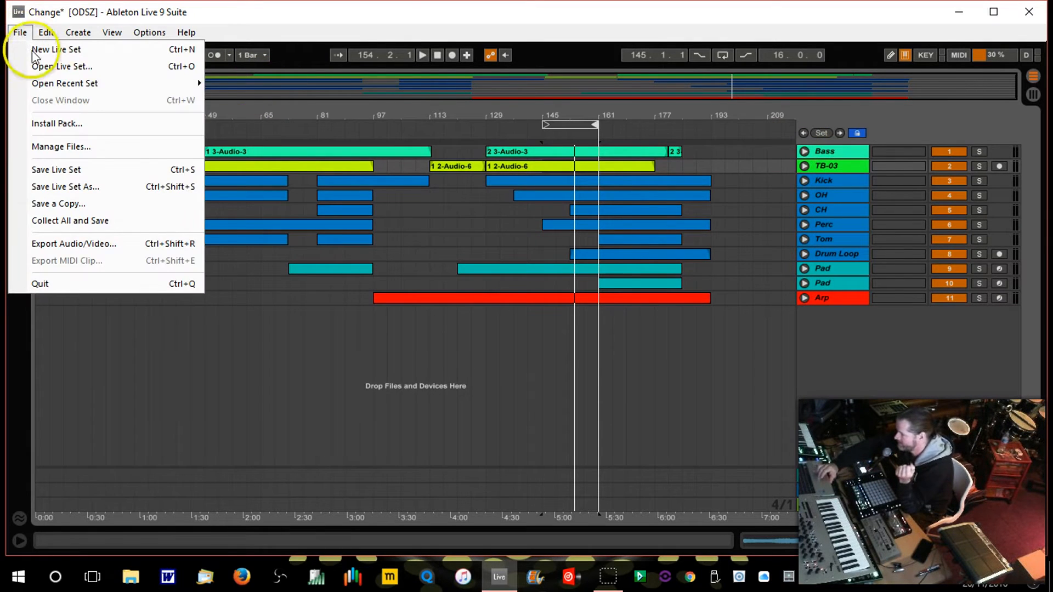
left_click(77, 170)
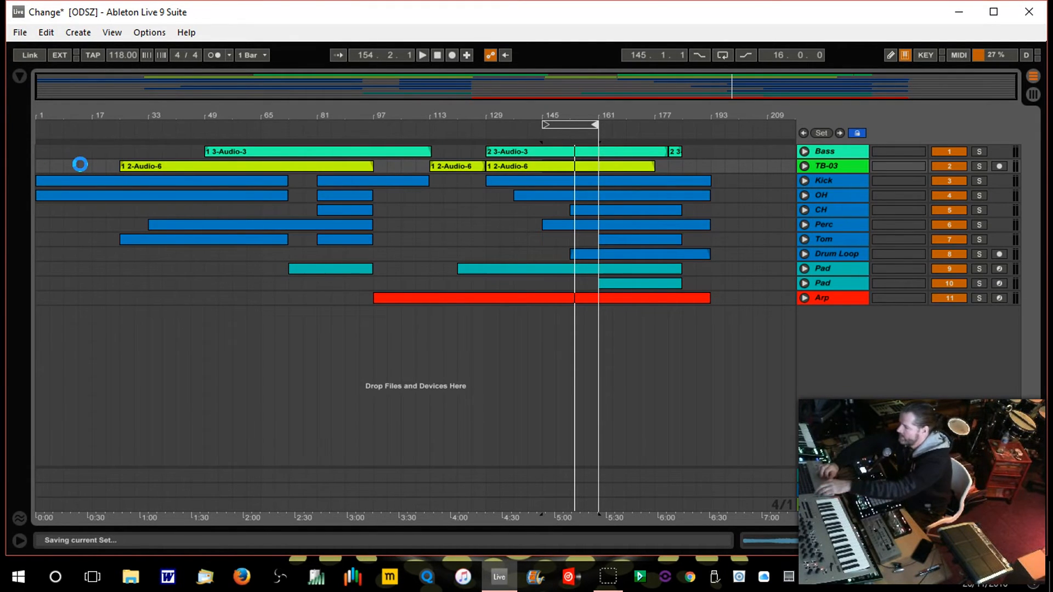
Consolidate the two adjoining TB-03 clips from bar 113 to bar 177 into one clip
left_click(455, 168)
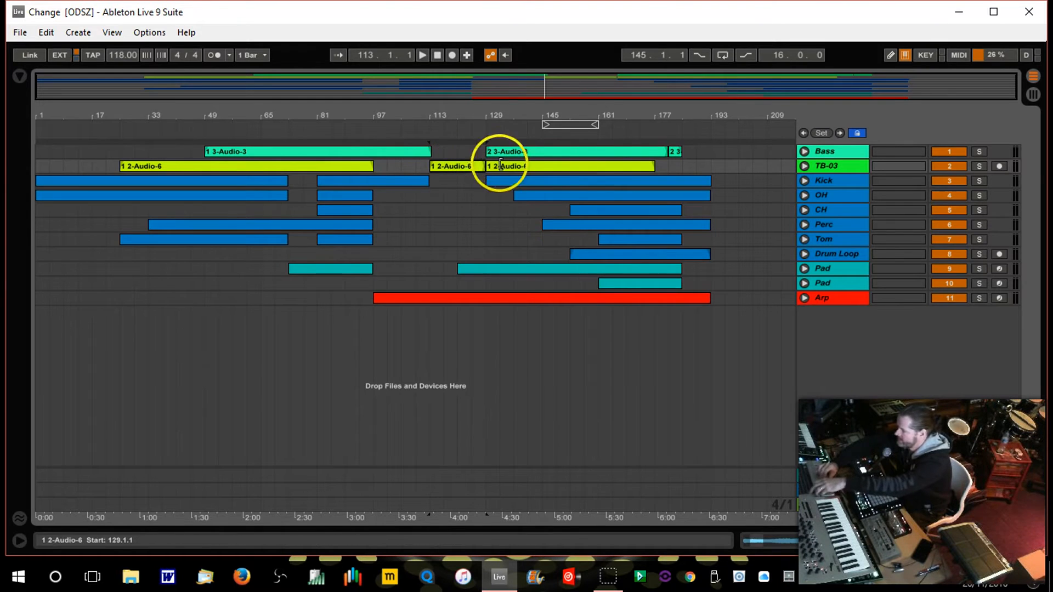
left_click(509, 165, "shift")
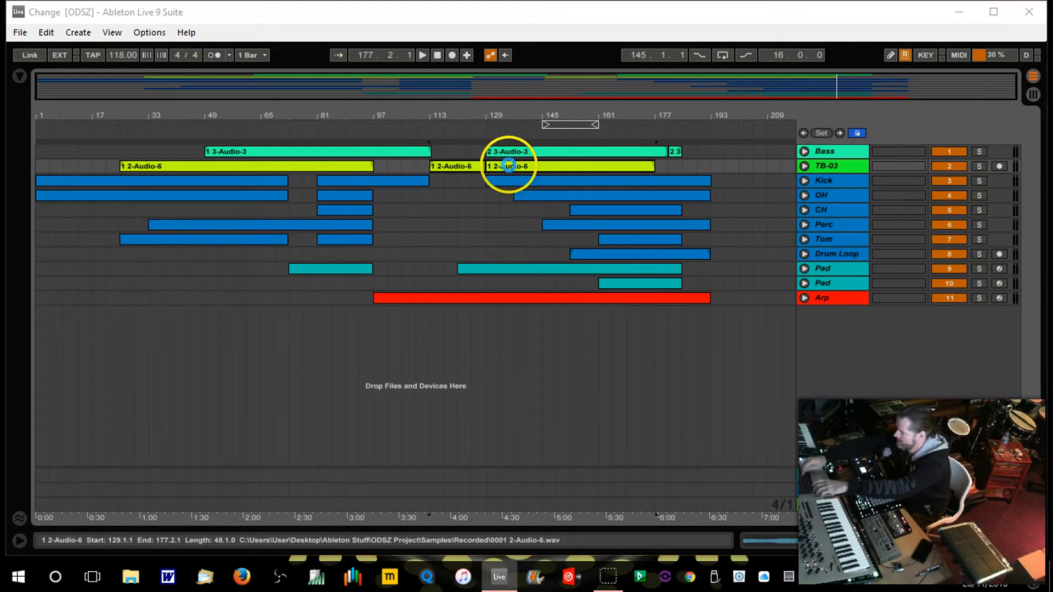
key("ctrl+j")
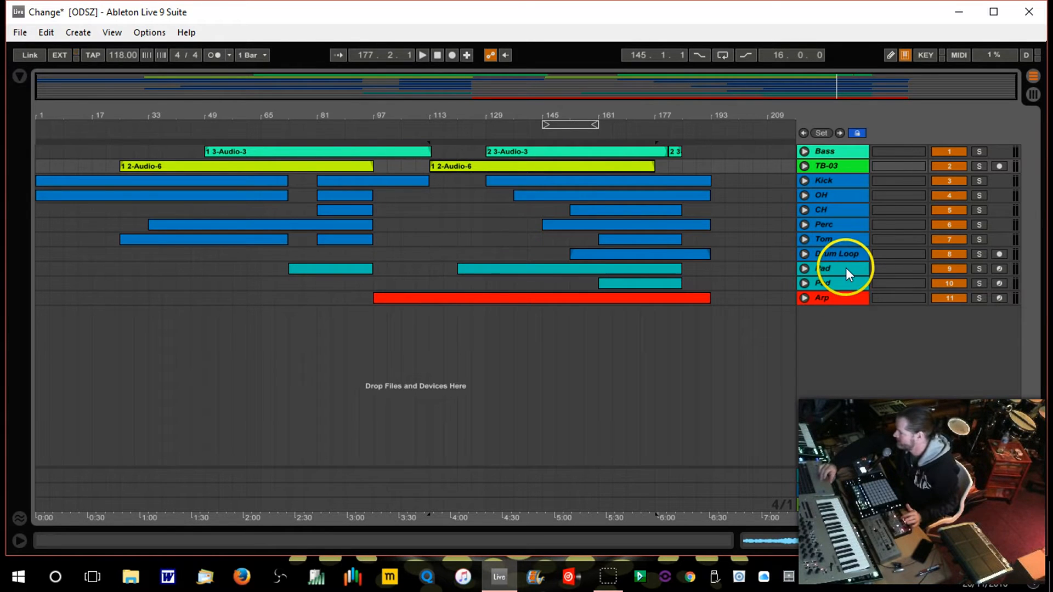
Consolidate the two adjoining Bass clips from bar 129 to bar 185 into one clip
left_click_drag(845, 265, 847, 299)
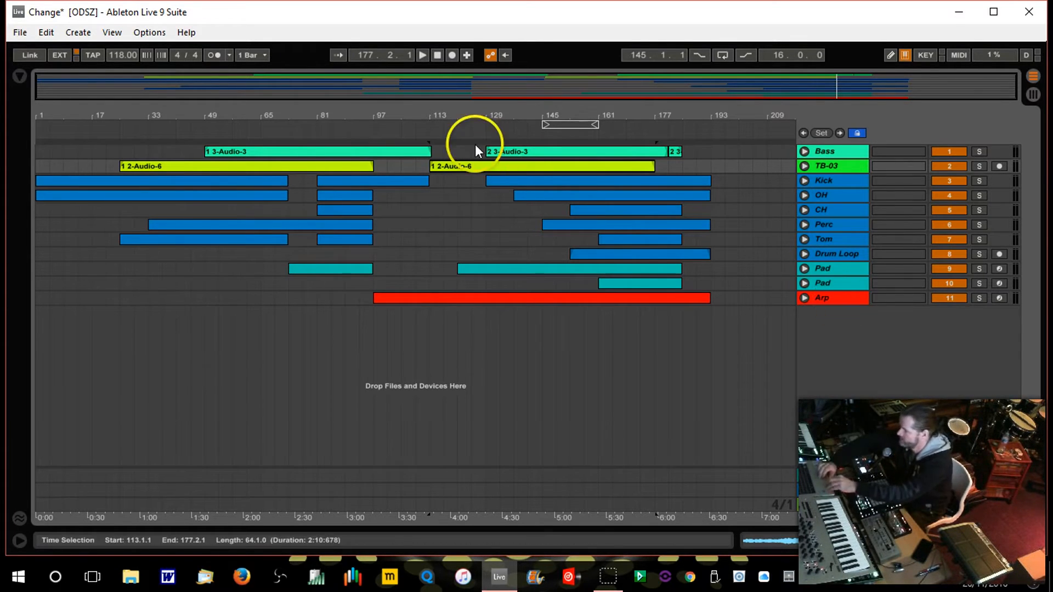
left_click(343, 153)
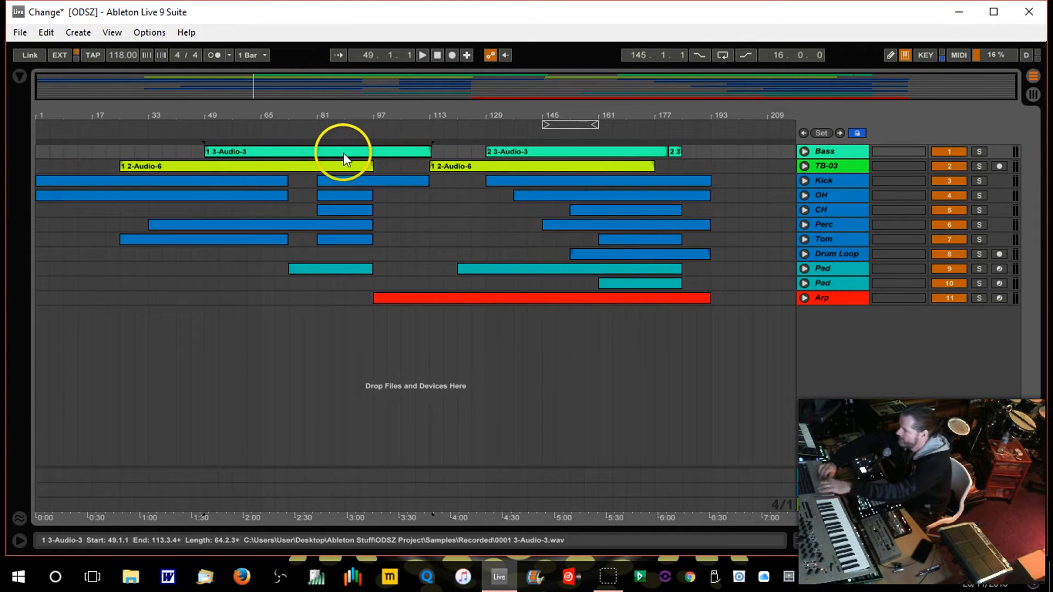
left_click(523, 156)
left_click(673, 153)
key("ctrl+j")
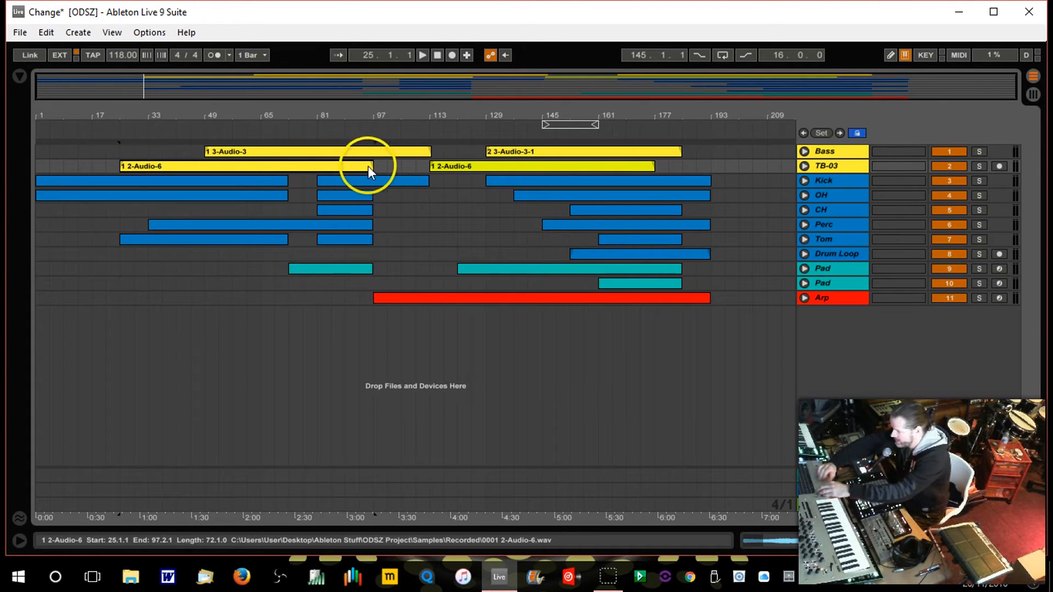
Color the TB-03 clip starting at bar 113 the same yellow as the Bass clips
left_click(485, 169)
right_click(485, 169)
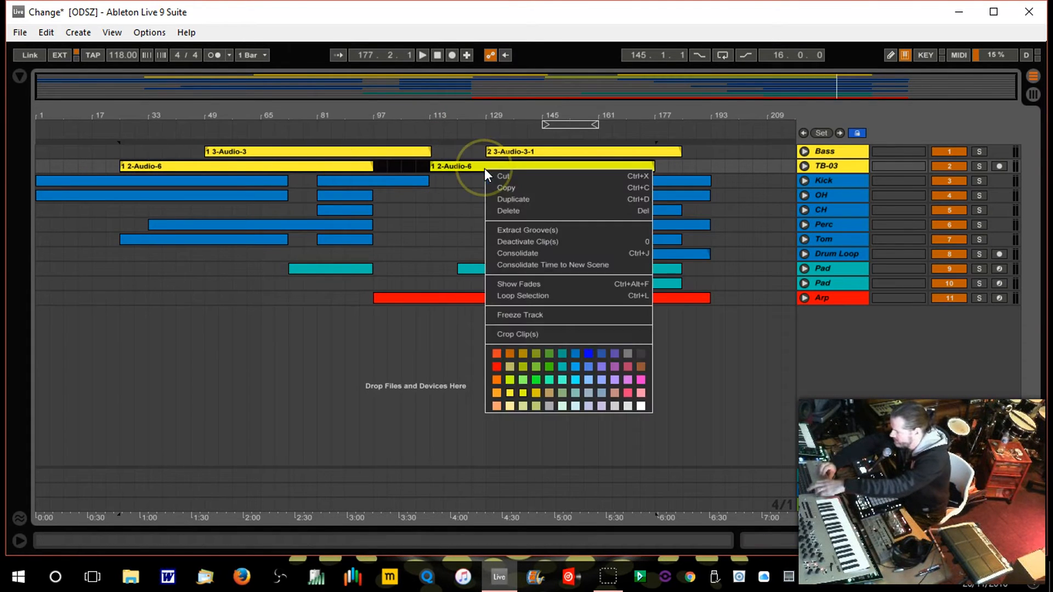
left_click(514, 395)
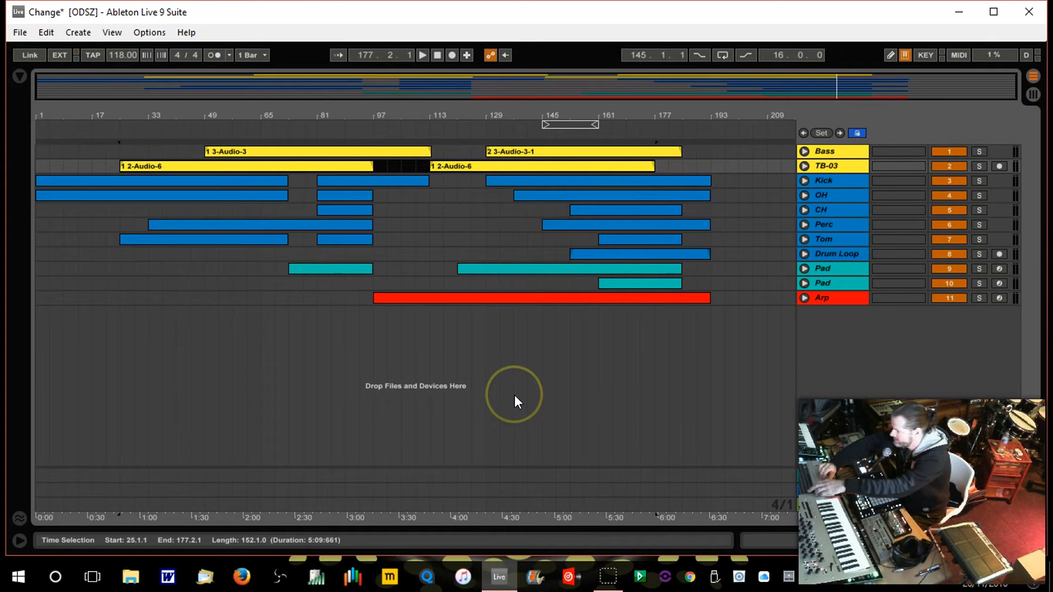
Clear the names of all four Bass and TB-03 clips, and save the Live Set
left_click(242, 166)
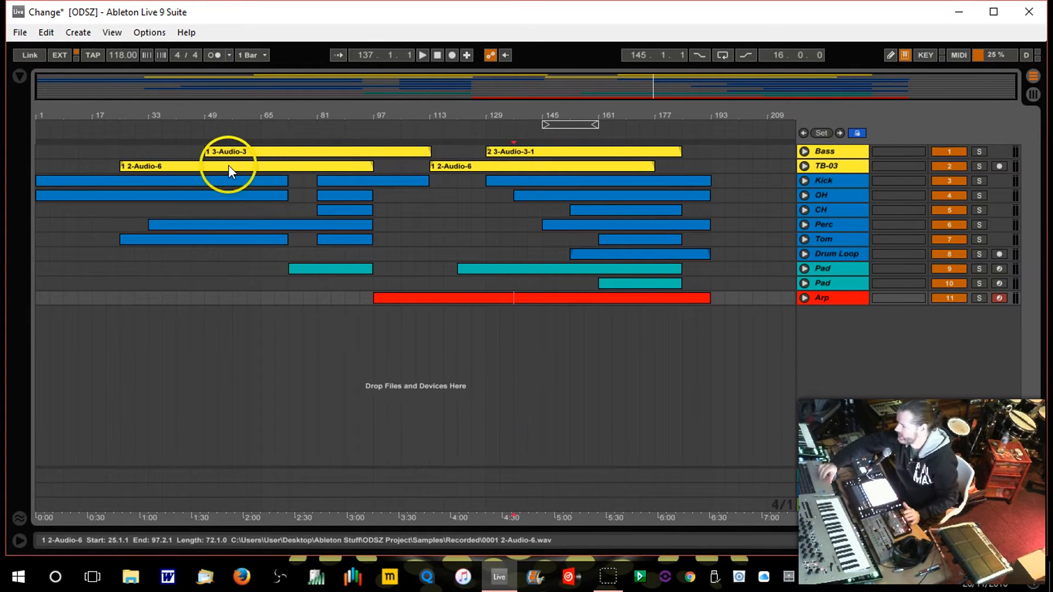
left_click(226, 166)
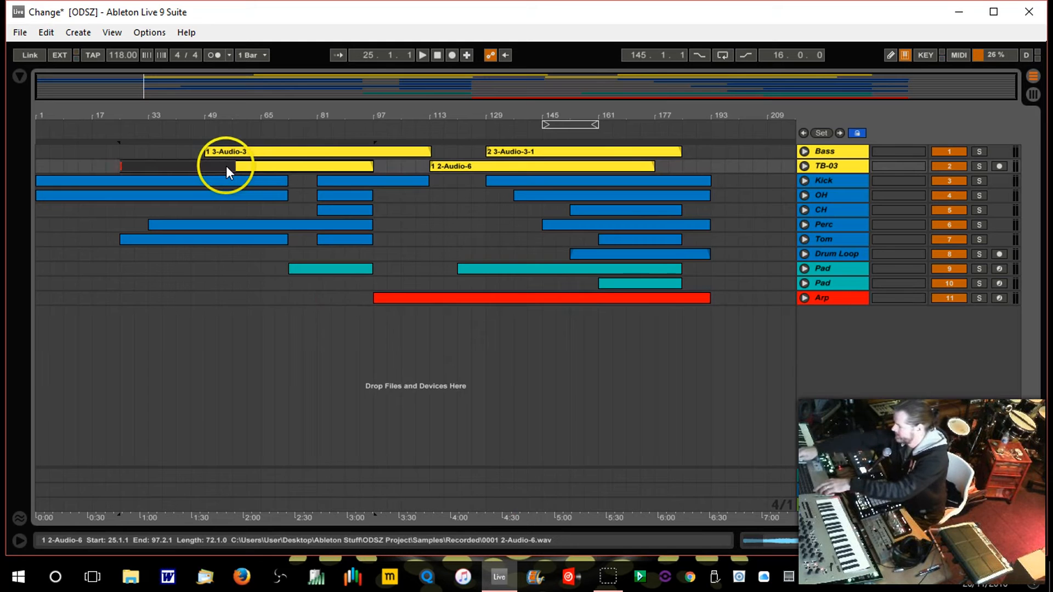
left_click(322, 153)
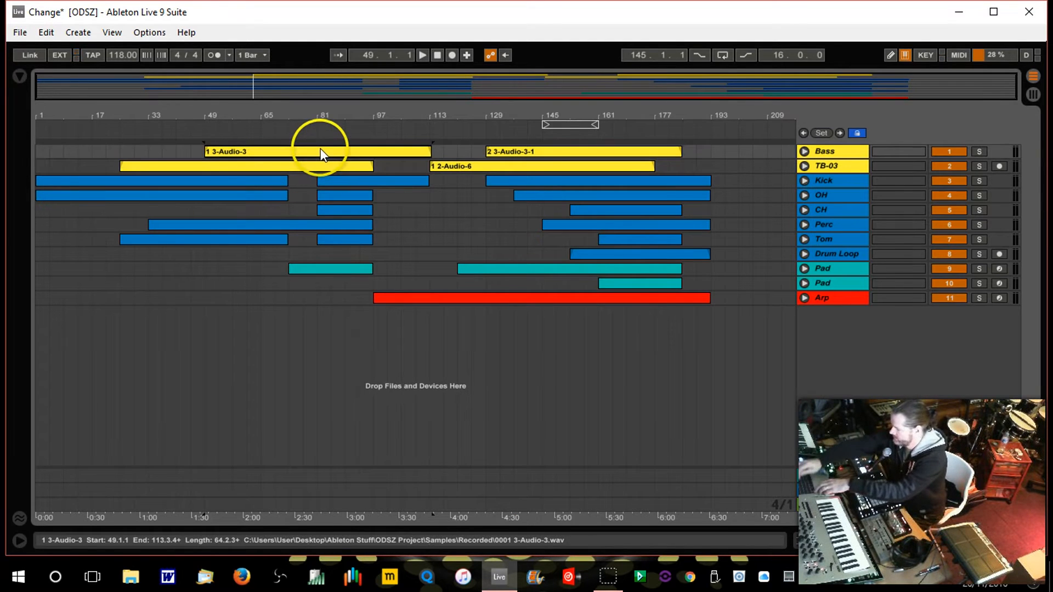
left_click(321, 154, "shift")
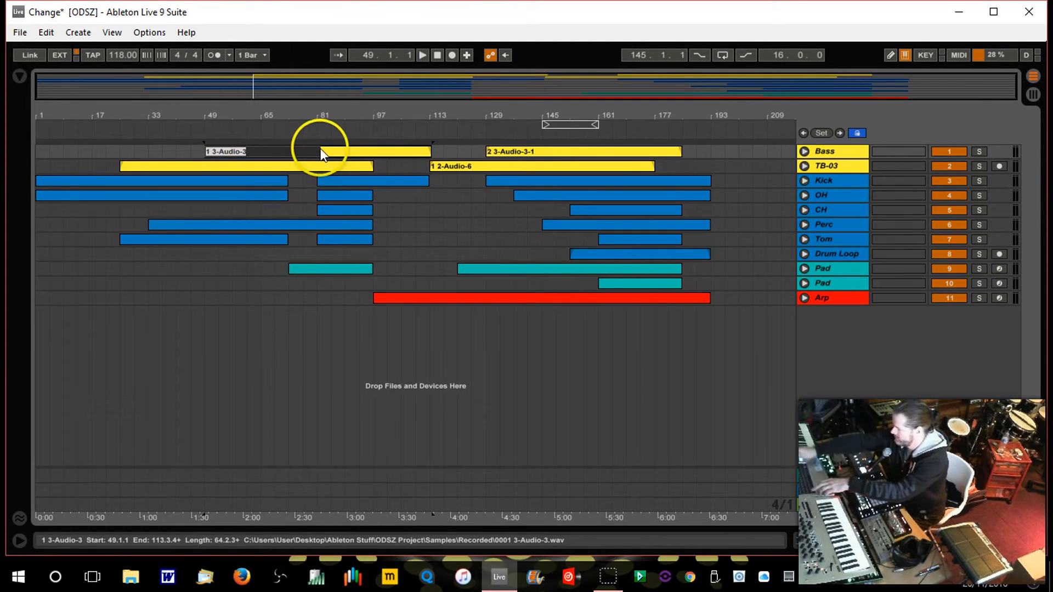
left_click(529, 158)
left_click(530, 158, "shift")
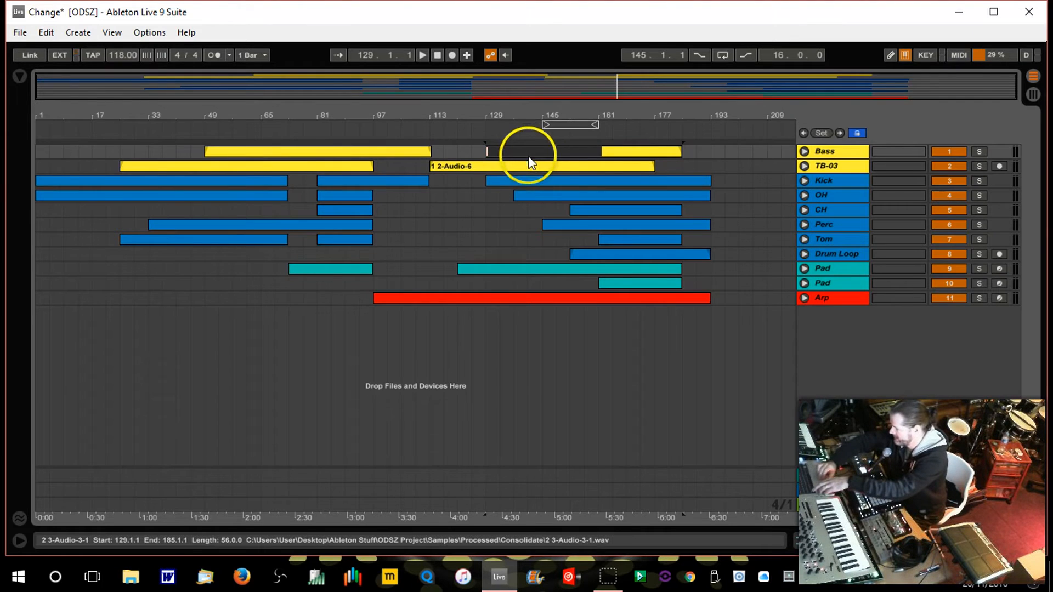
left_click(527, 166)
left_click(527, 166, "shift")
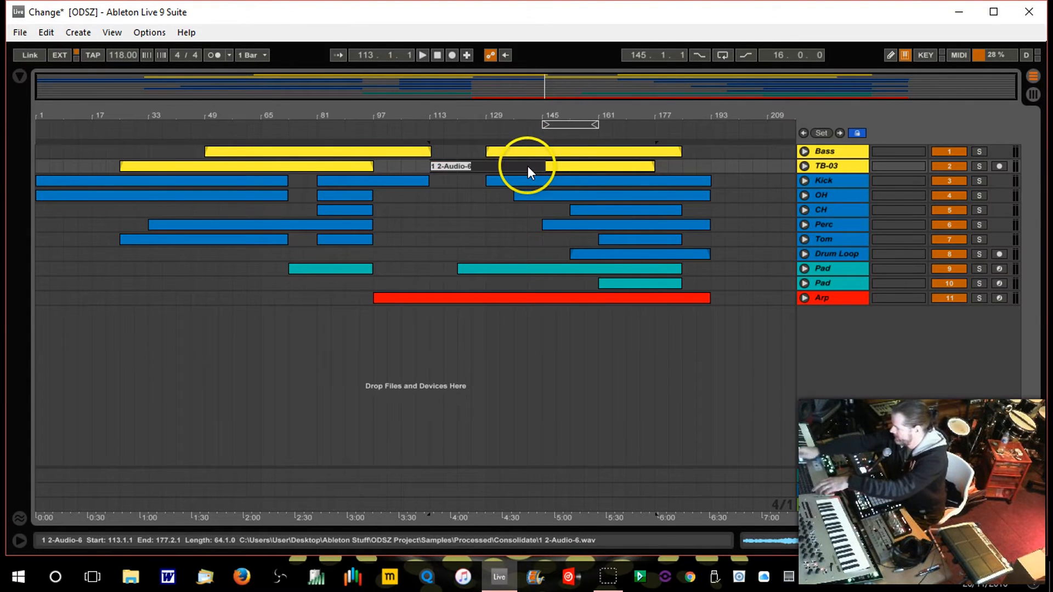
left_click(450, 355)
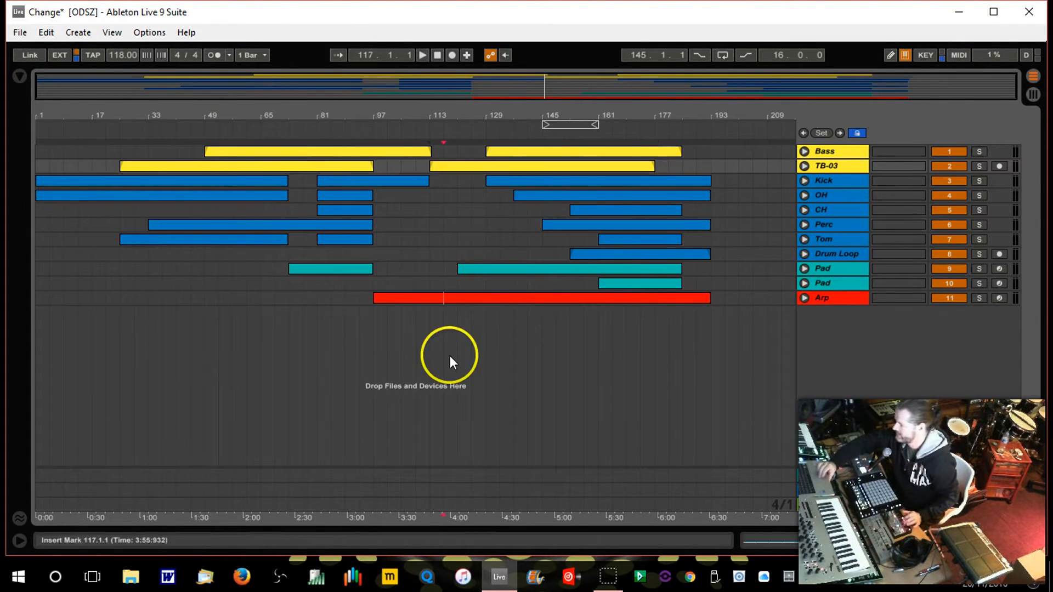
left_click(19, 33)
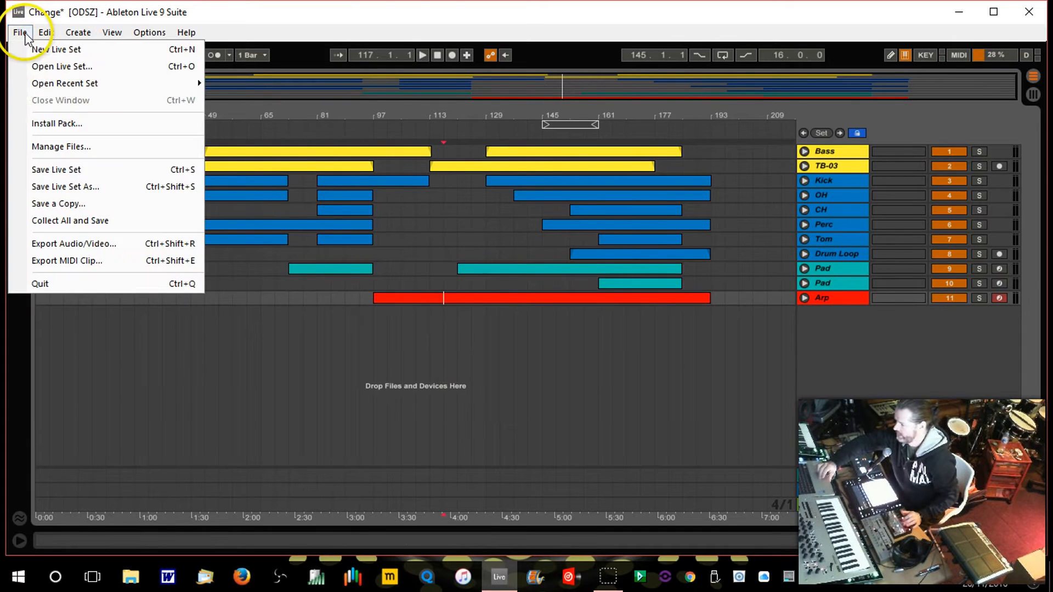
left_click(72, 175)
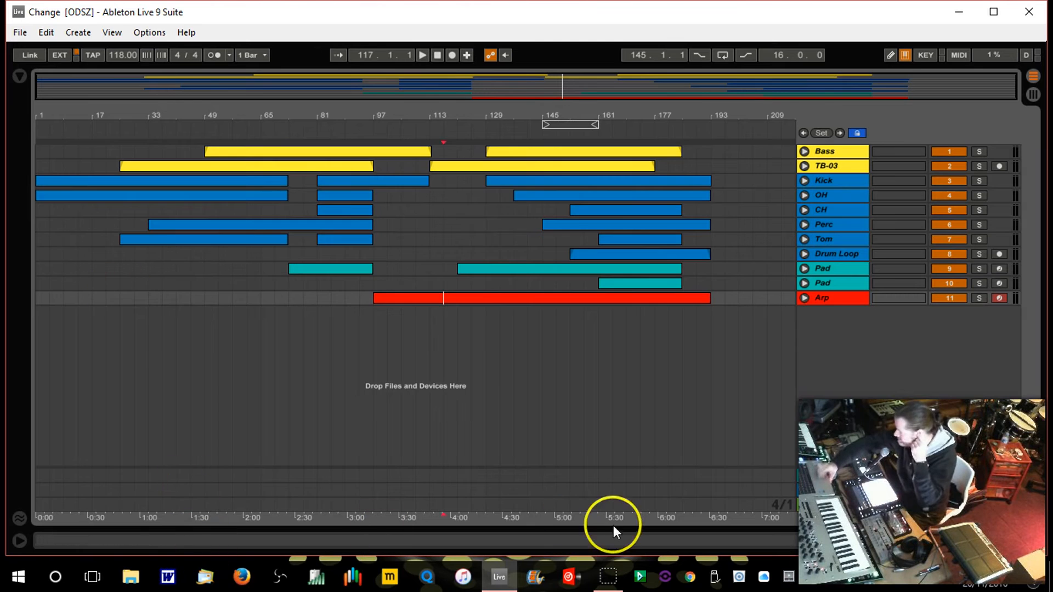
Add the Reference3 plug-in to the Master track after the iZotope Ozone 6 device
left_click(169, 376)
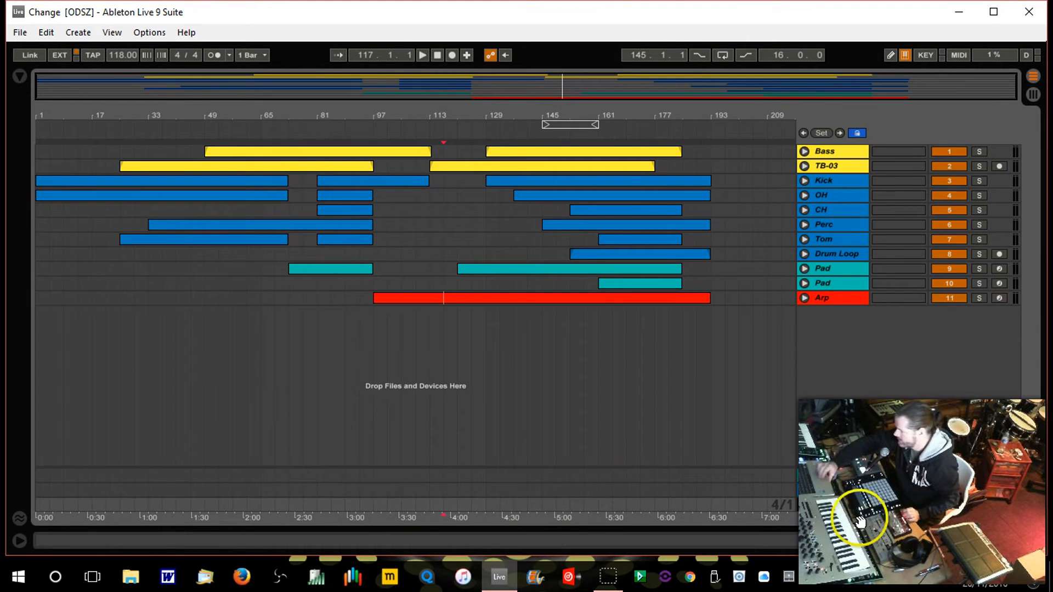
double_click(844, 507)
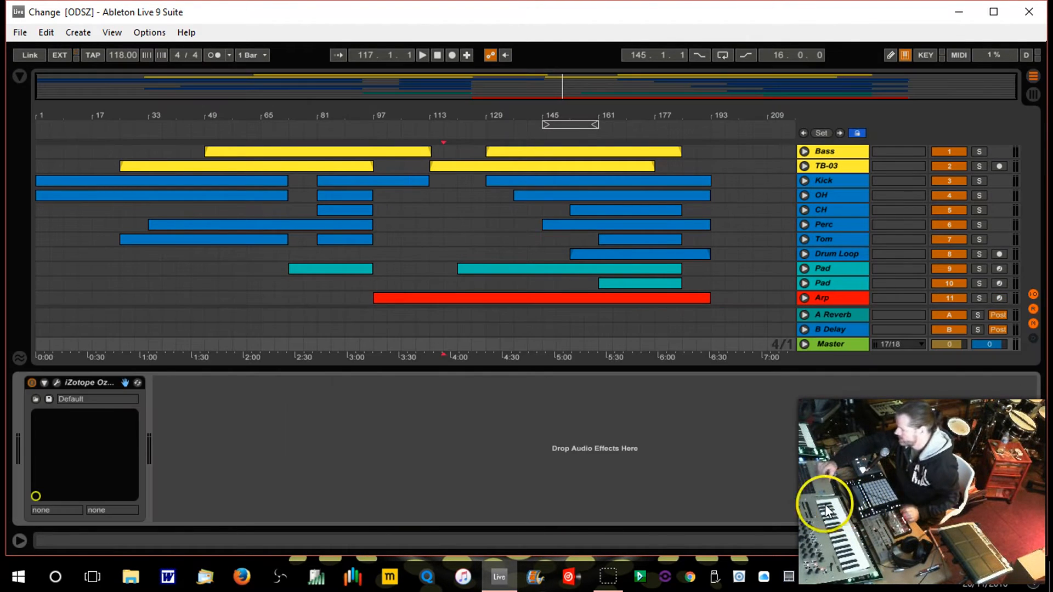
left_click(18, 79)
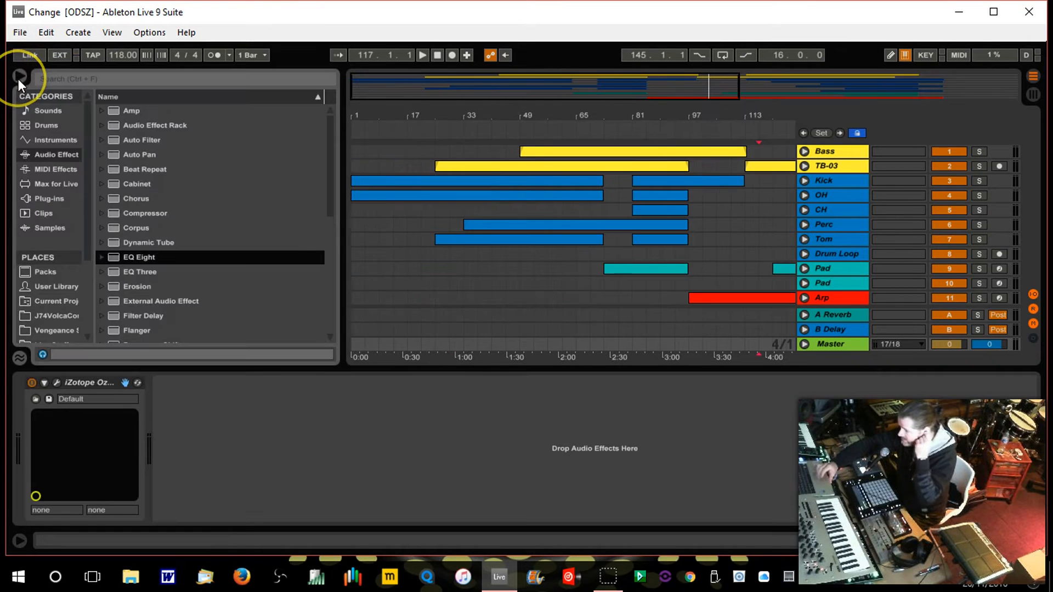
left_click(60, 199)
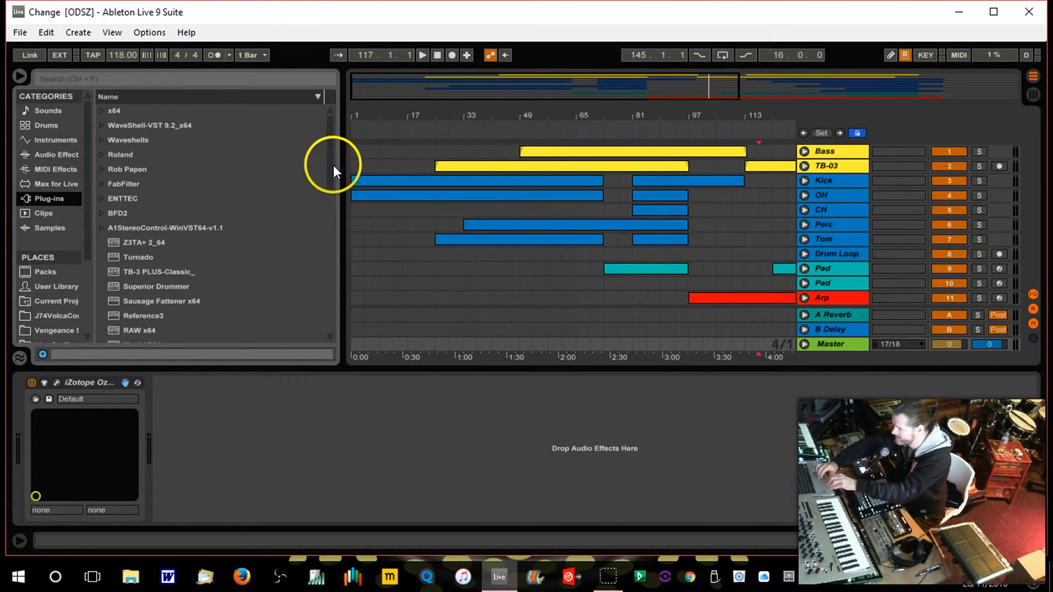
left_click_drag(330, 164, 333, 218)
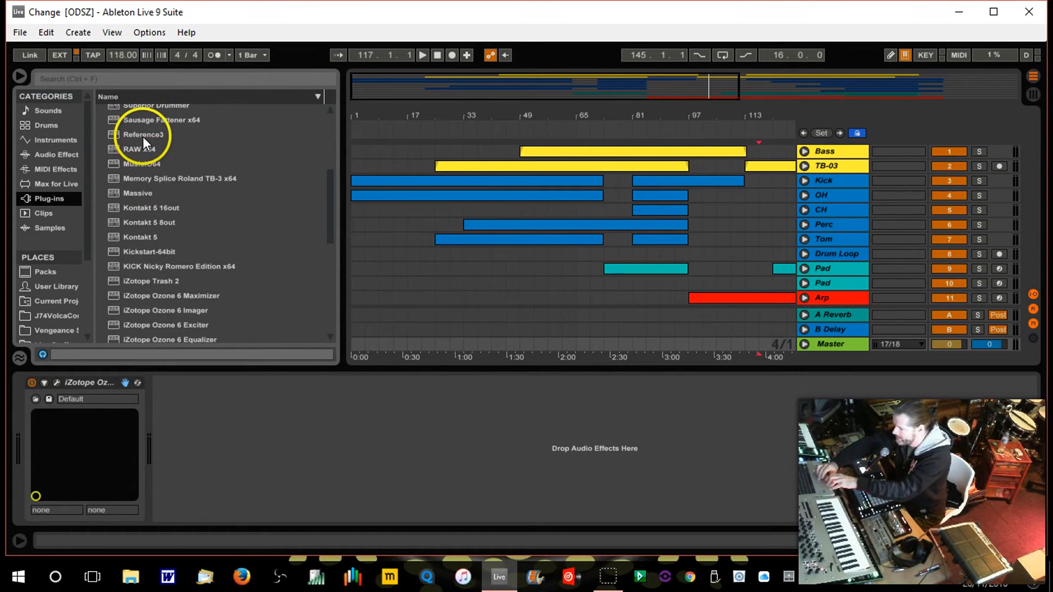
left_click_drag(143, 137, 327, 463)
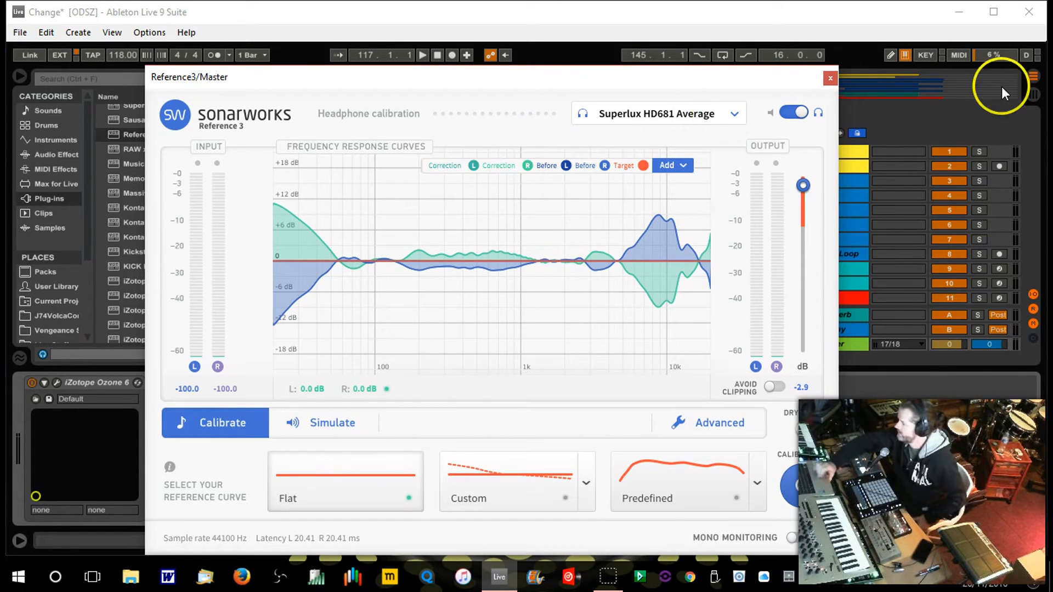
Close the Reference3 window and hide the device view and the browser
left_click(830, 77)
key("ctrl+alt+l")
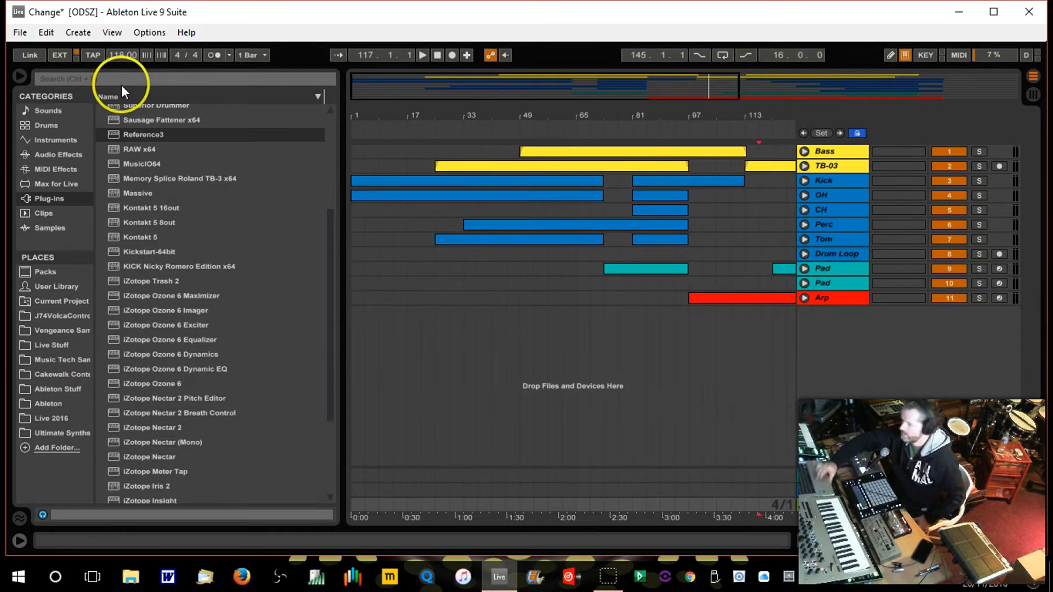
left_click(19, 73)
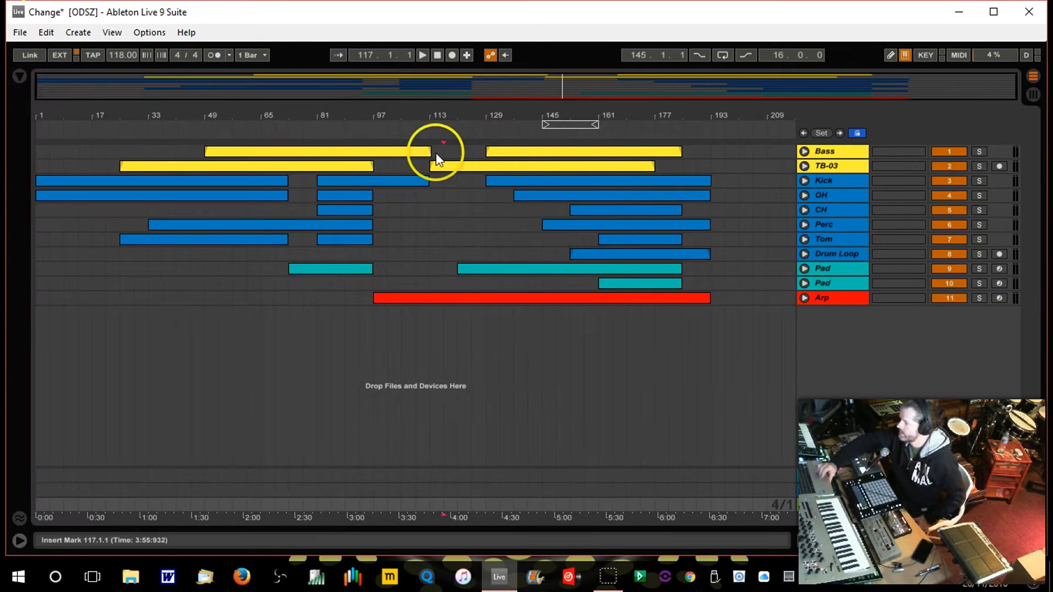
Play the arrangement from about bar 82, then restart playback from bar 1
left_click(324, 132)
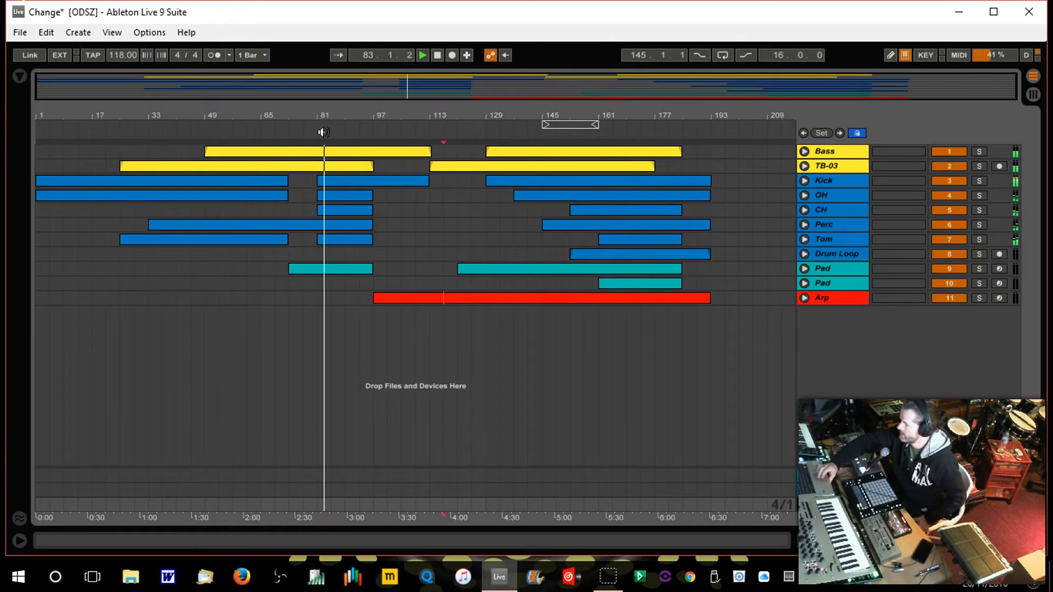
left_click(438, 55)
left_click(433, 56)
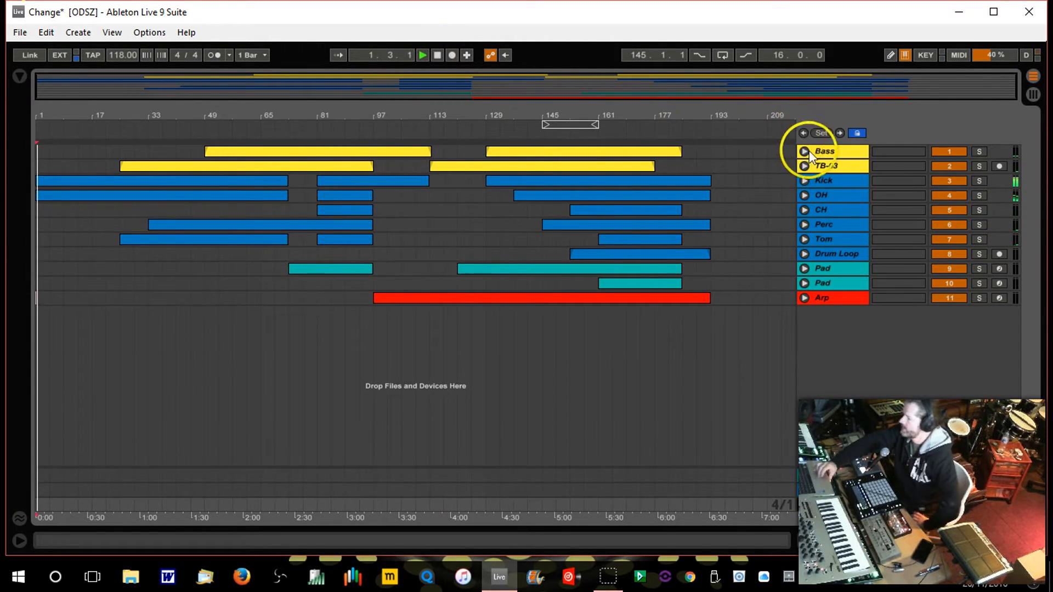
Examine the device chains of the Bass, TB-03, Kick, OH, CH and Perc tracks for their EQ settings during playback
double_click(826, 152)
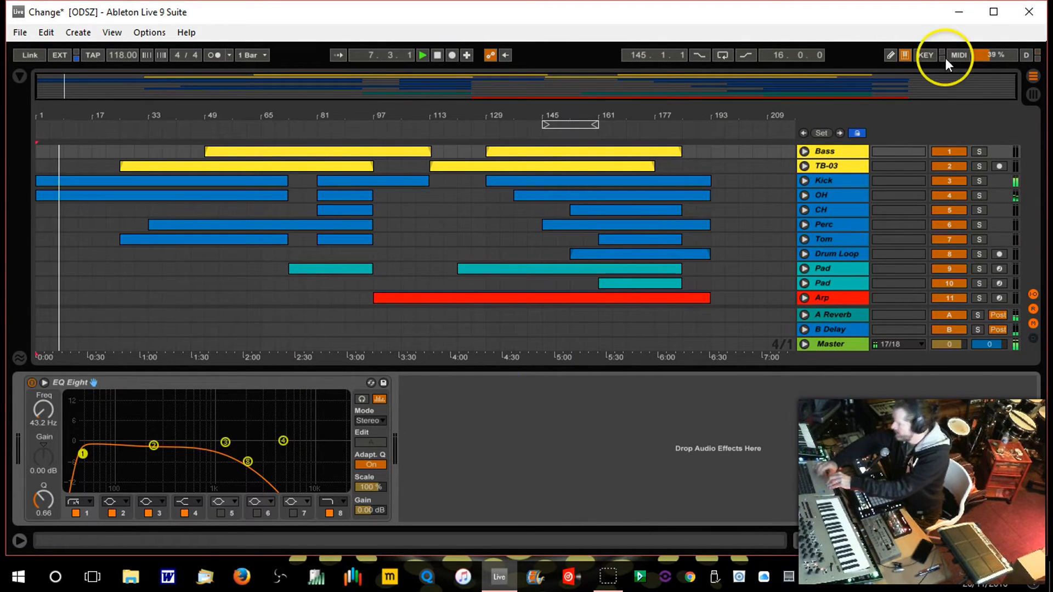
left_click(960, 12)
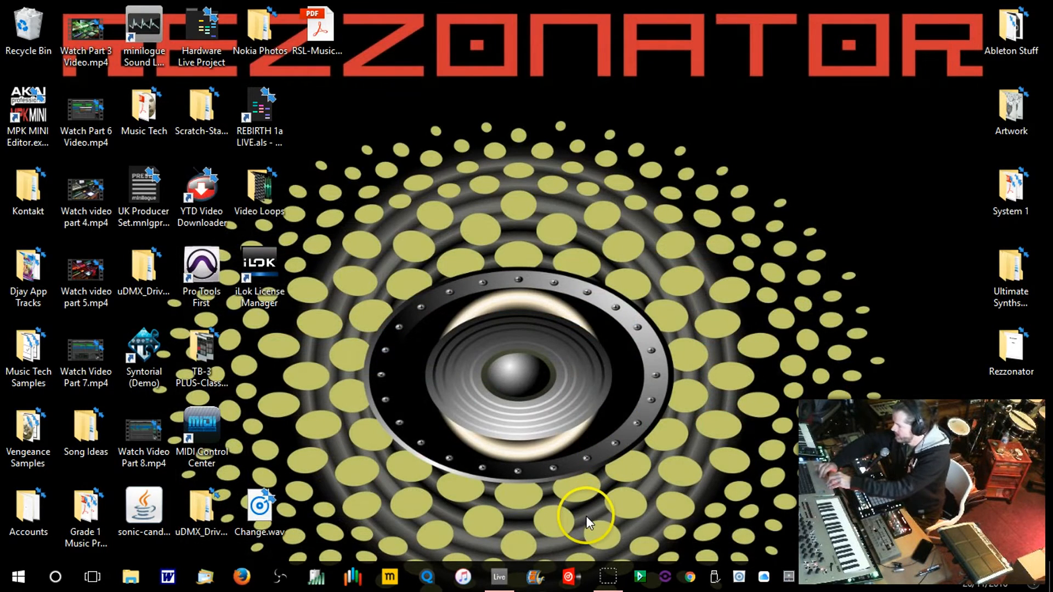
left_click(504, 579)
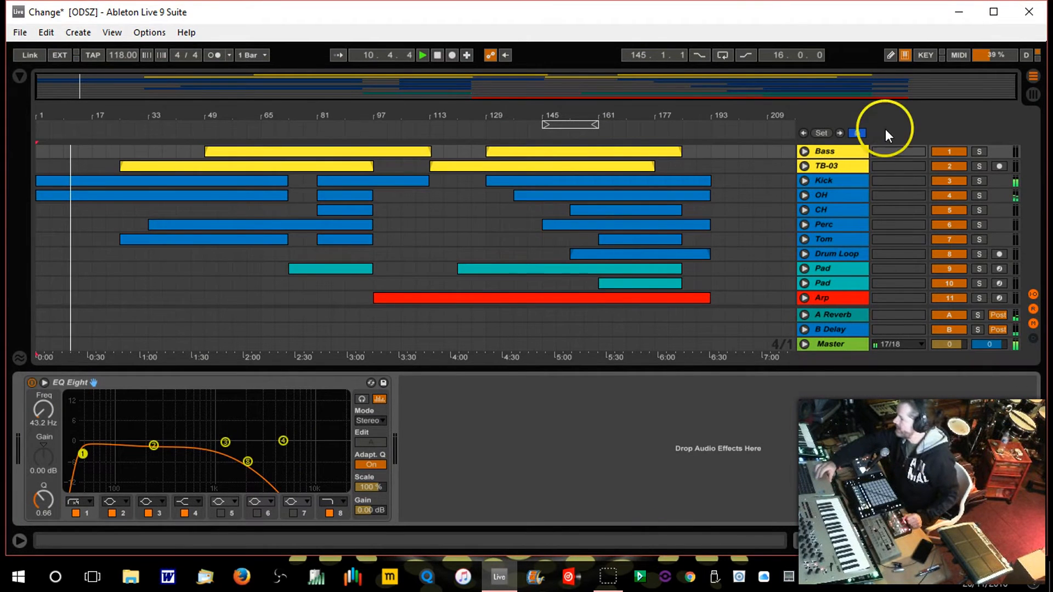
left_click(851, 152)
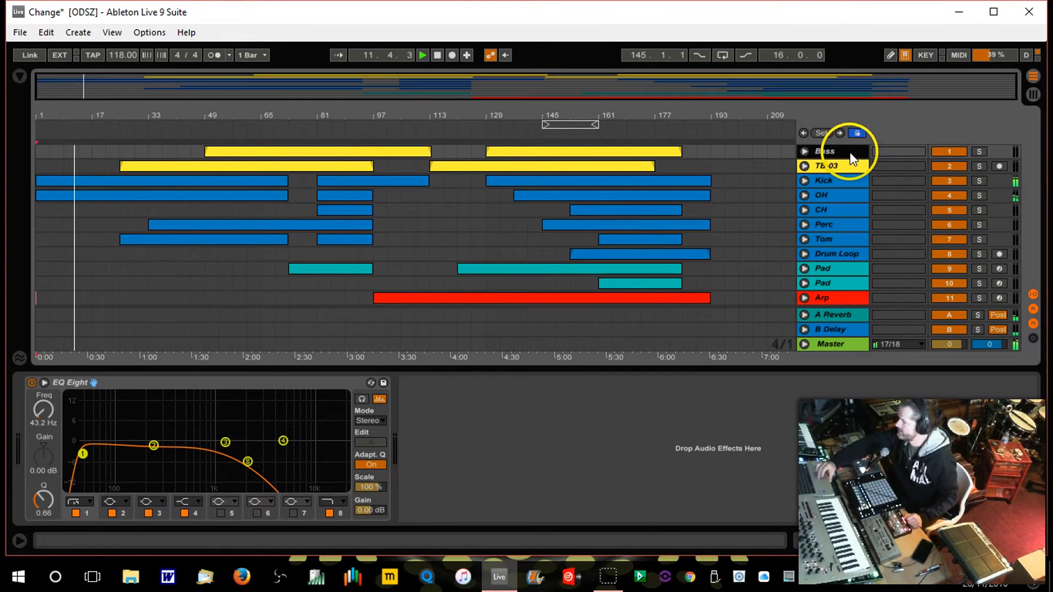
left_click(848, 165)
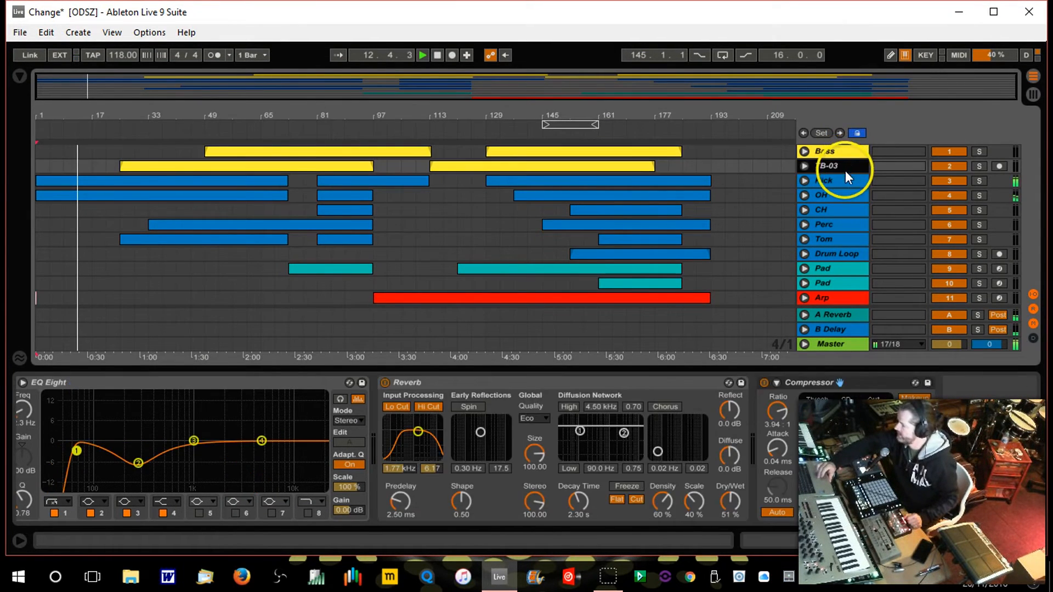
left_click(842, 184)
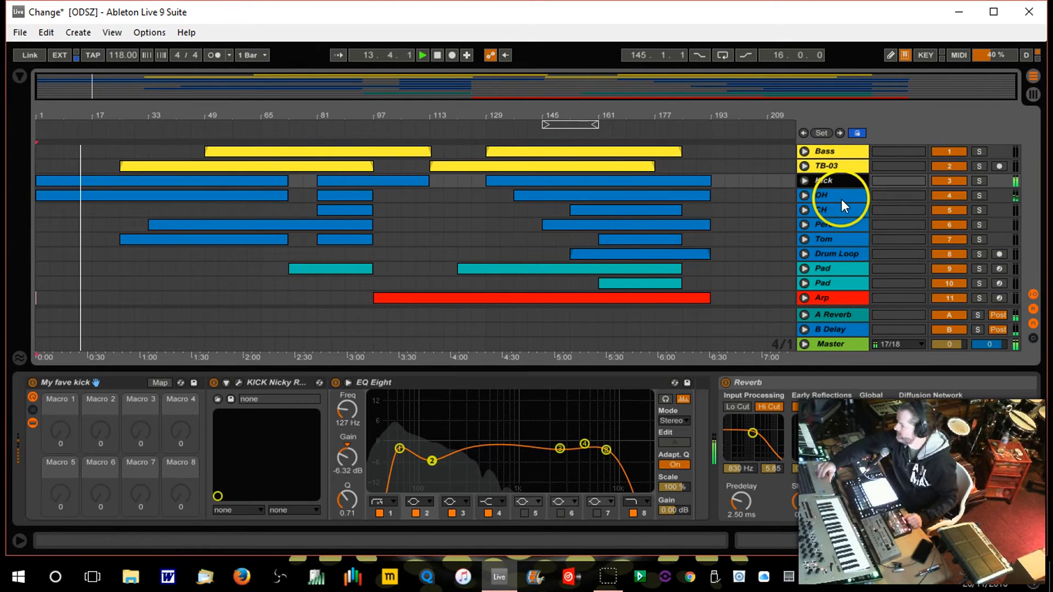
left_click(842, 198)
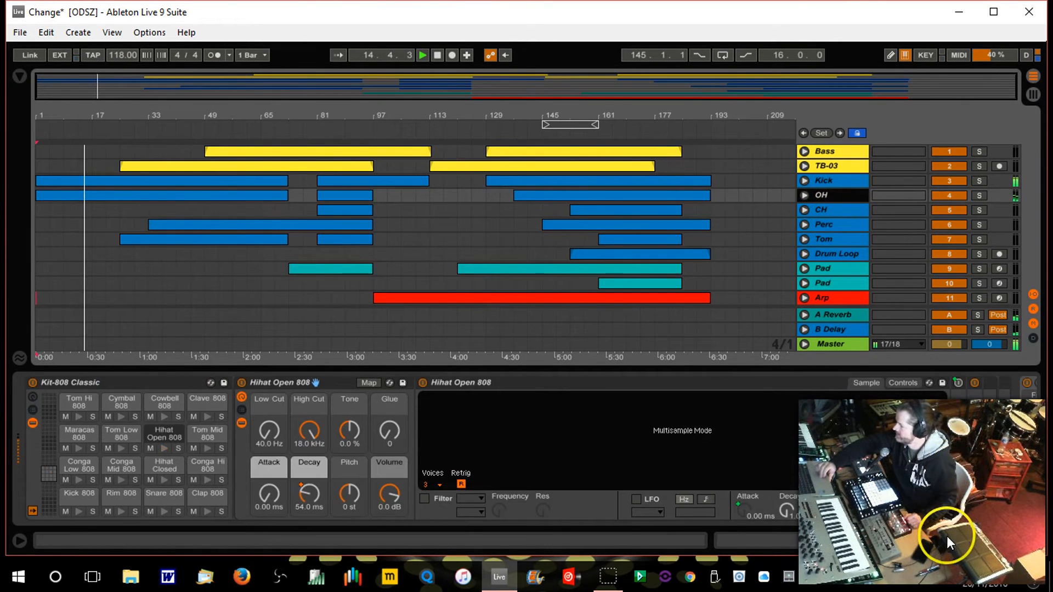
left_click_drag(948, 539, 1023, 527)
left_click(832, 205)
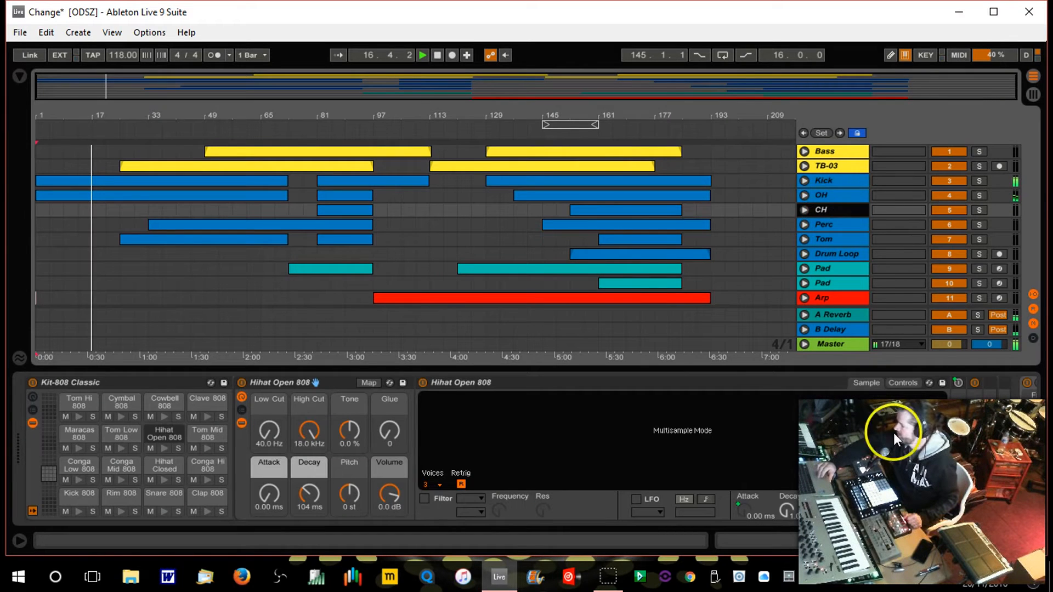
left_click(927, 540)
left_click_drag(927, 540, 979, 536)
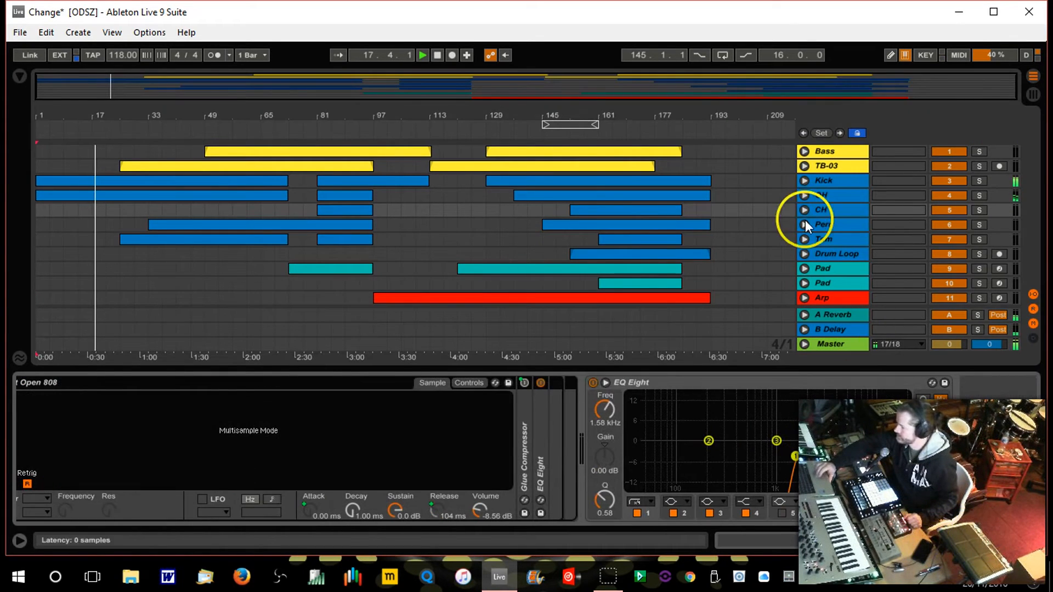
left_click(831, 226)
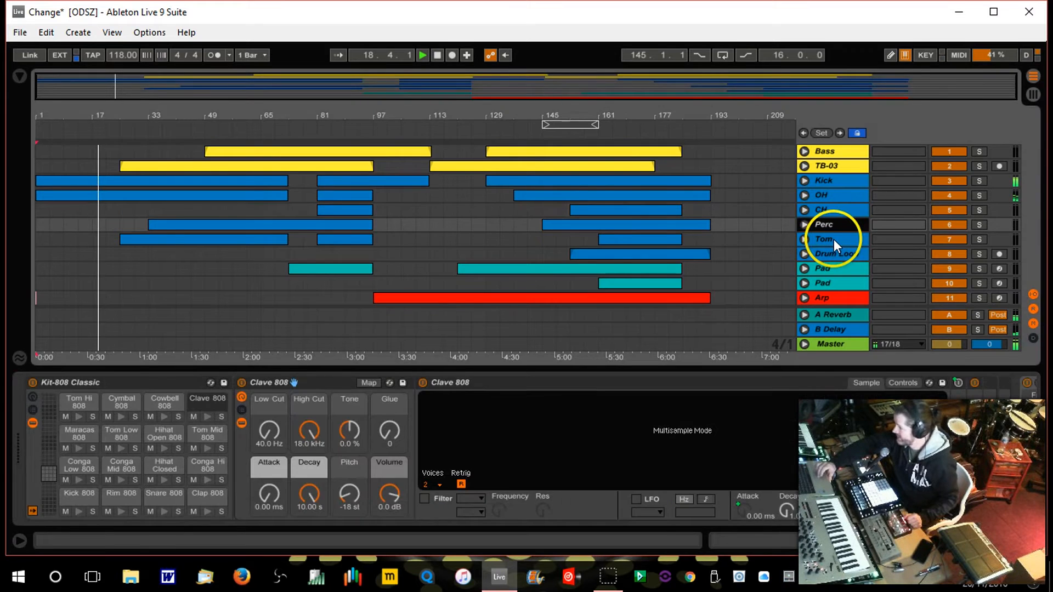
left_click_drag(937, 536, 978, 538)
left_click(794, 112)
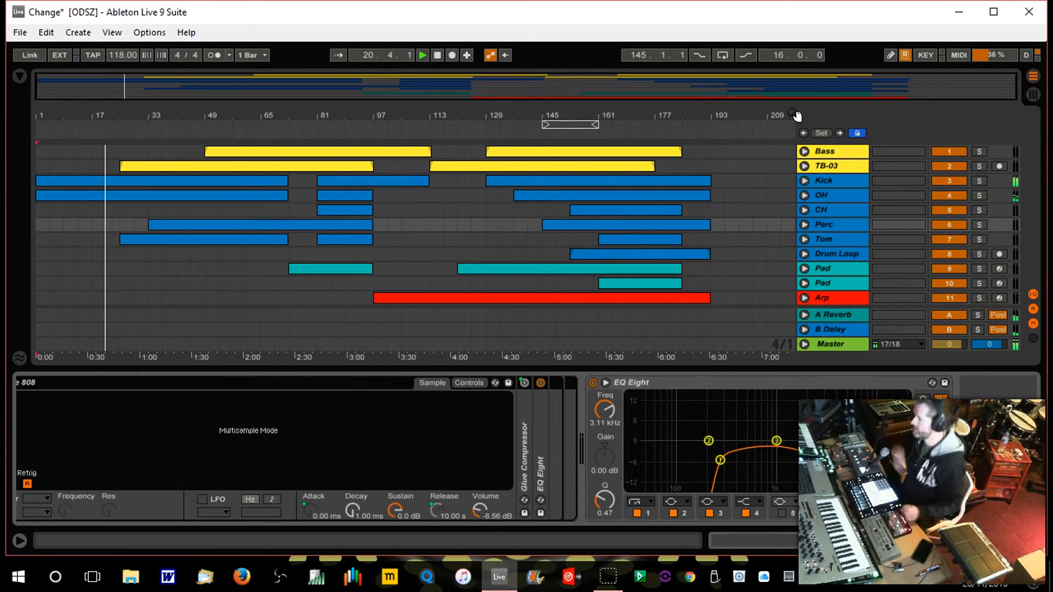
Extend the start of the first TB-03 clip back to bar 9, stop playback and fold the track
left_click(804, 166)
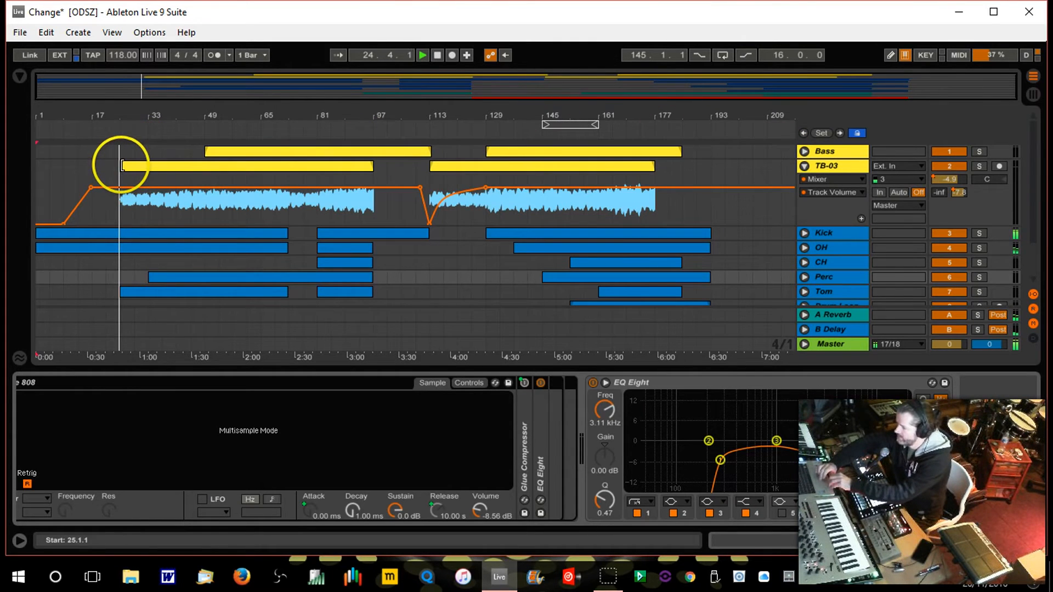
left_click_drag(121, 166, 66, 169)
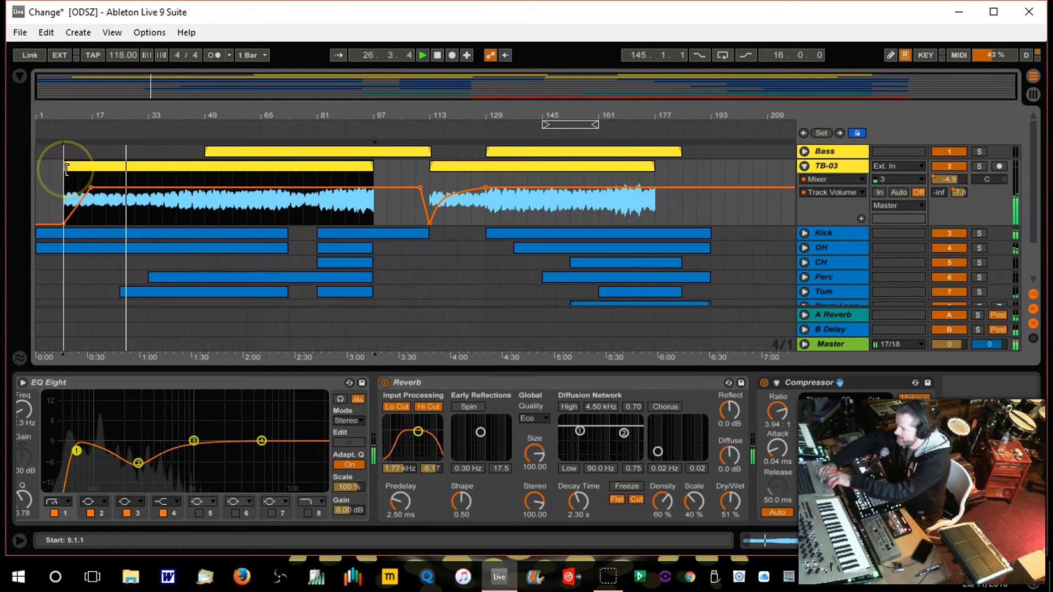
key("space")
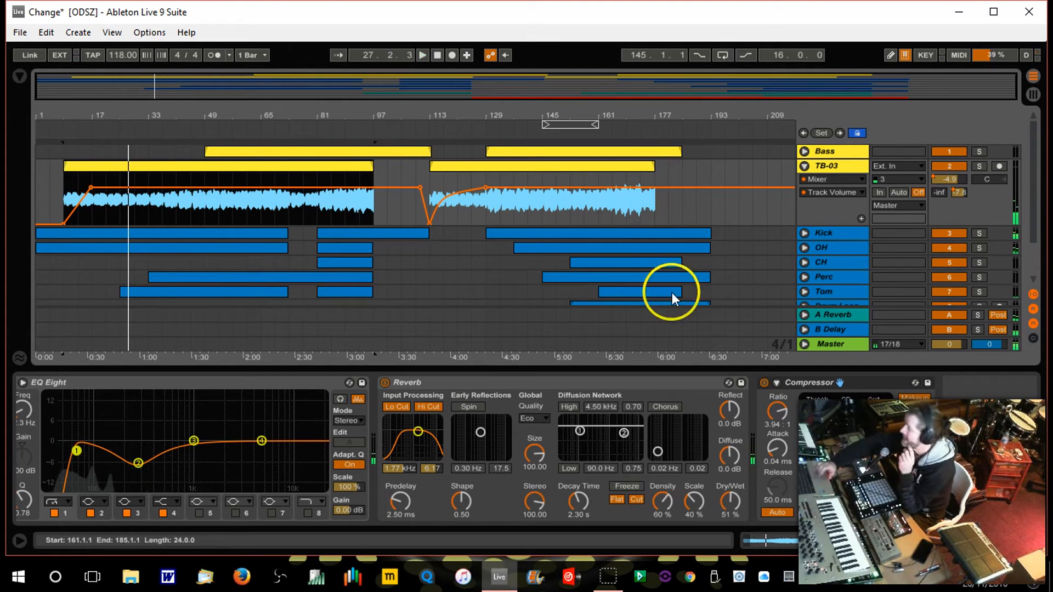
left_click(805, 168)
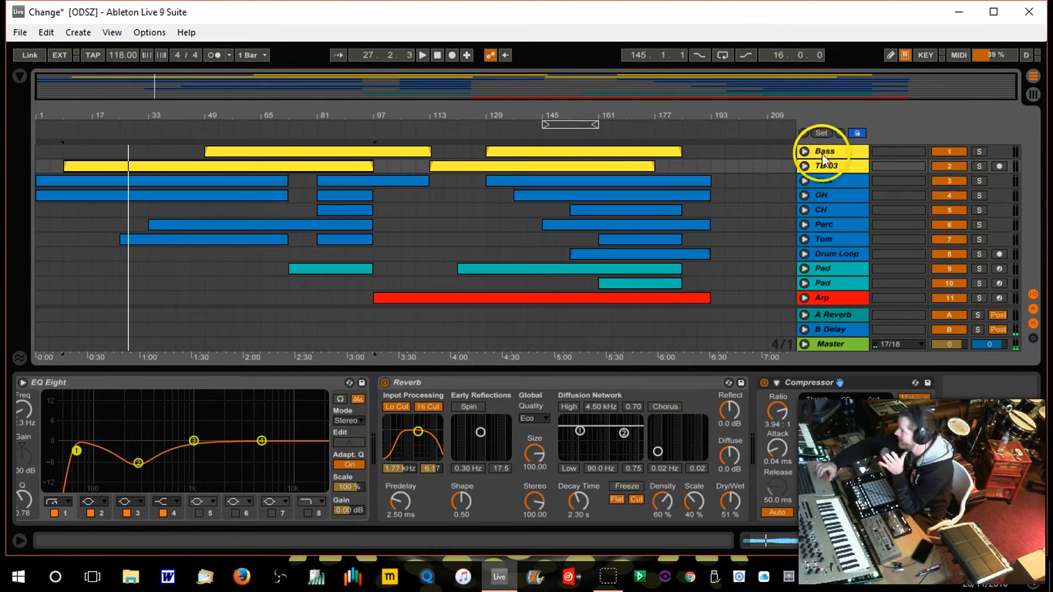
Check the device chains of the Bass, Tom, Drum Loop and both Pad tracks for an EQ Eight
left_click(827, 151)
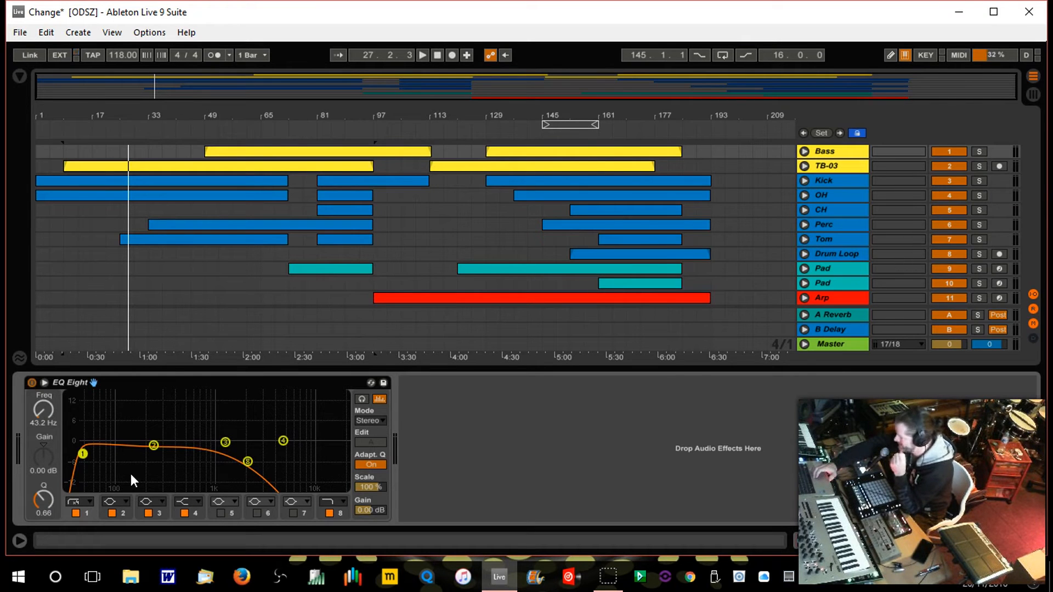
left_click(842, 239)
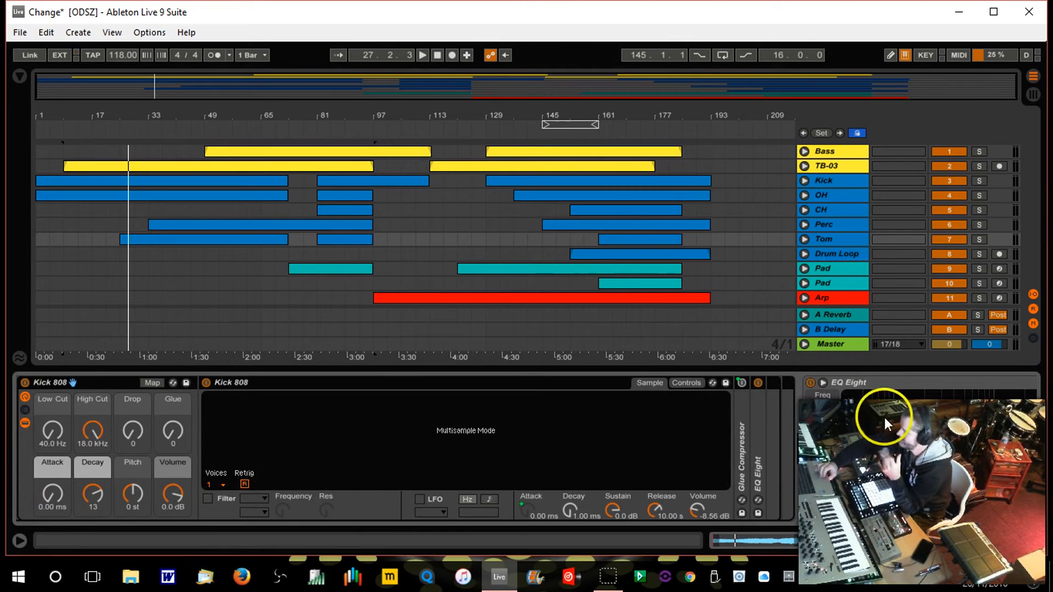
left_click(841, 253)
left_click(842, 272)
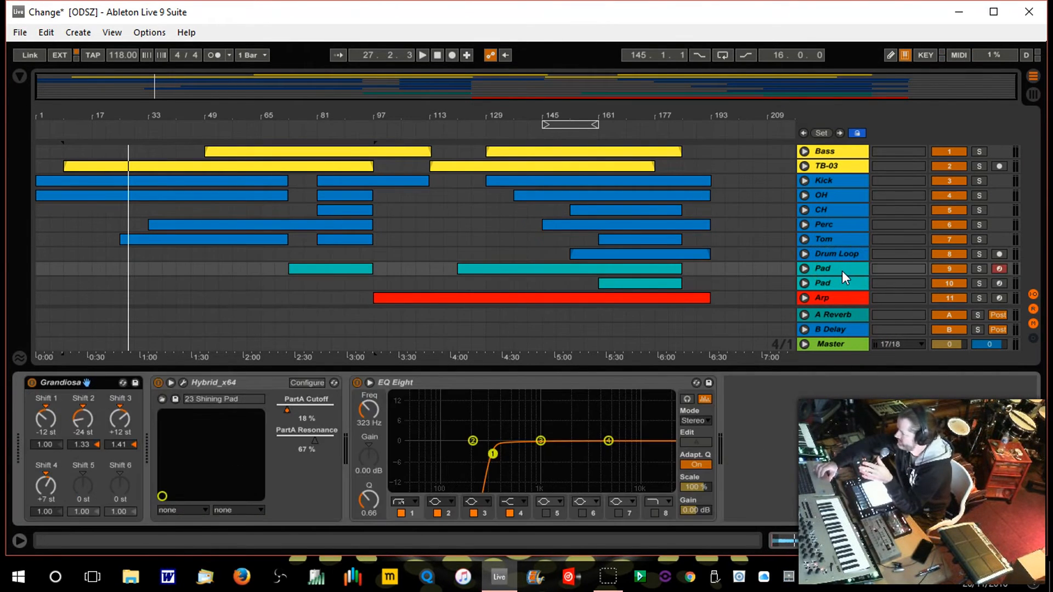
left_click(838, 283)
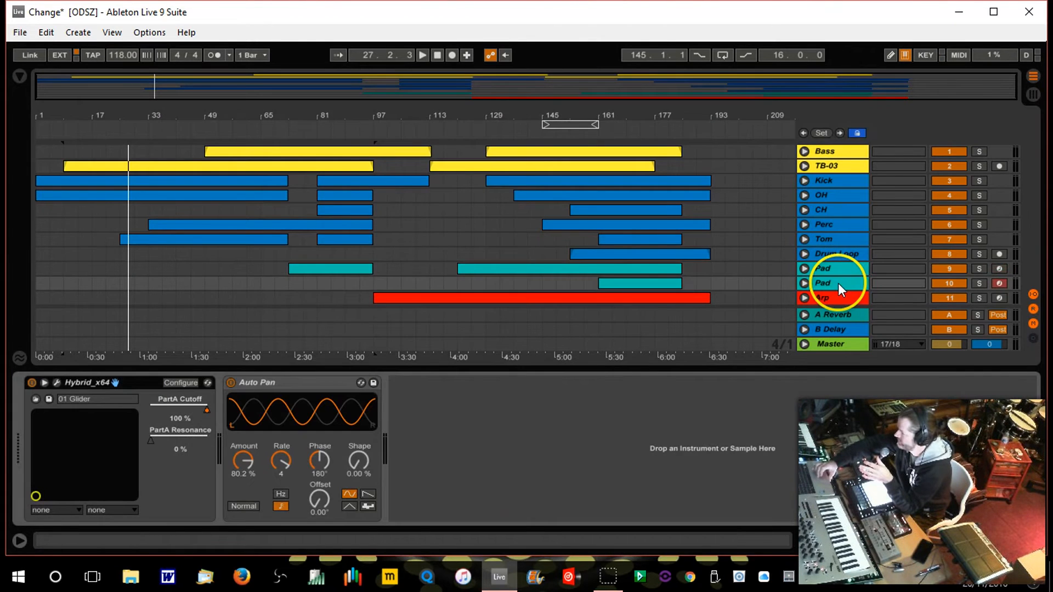
Copy the EQ Eight from the first Pad track onto the second Pad track and the Arp track
left_click_drag(838, 293, 836, 272)
left_click(836, 271)
left_click_drag(460, 383, 854, 281)
left_click(841, 296)
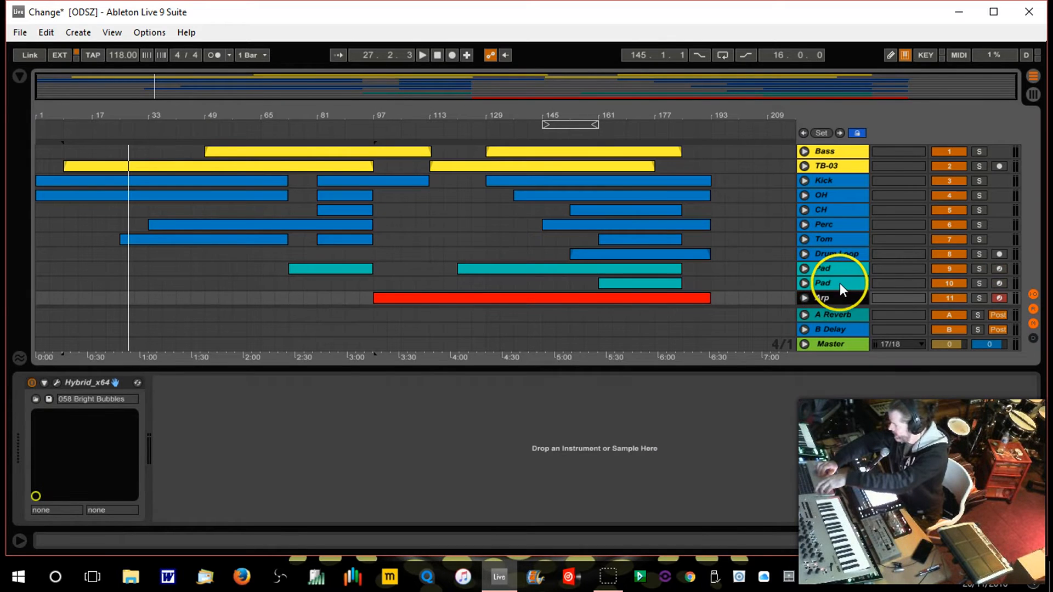
left_click(841, 282)
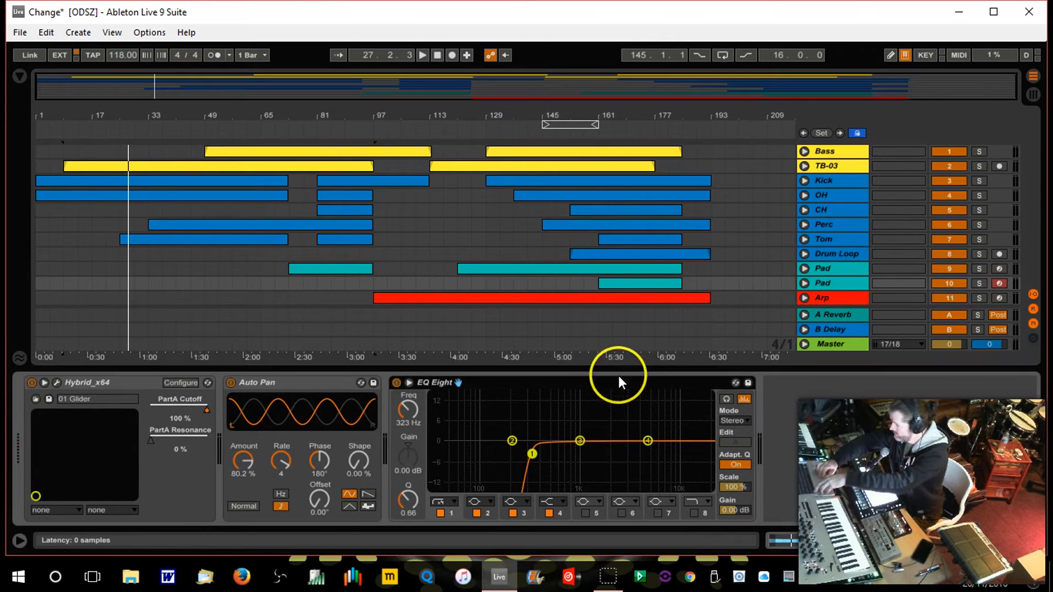
left_click(851, 297)
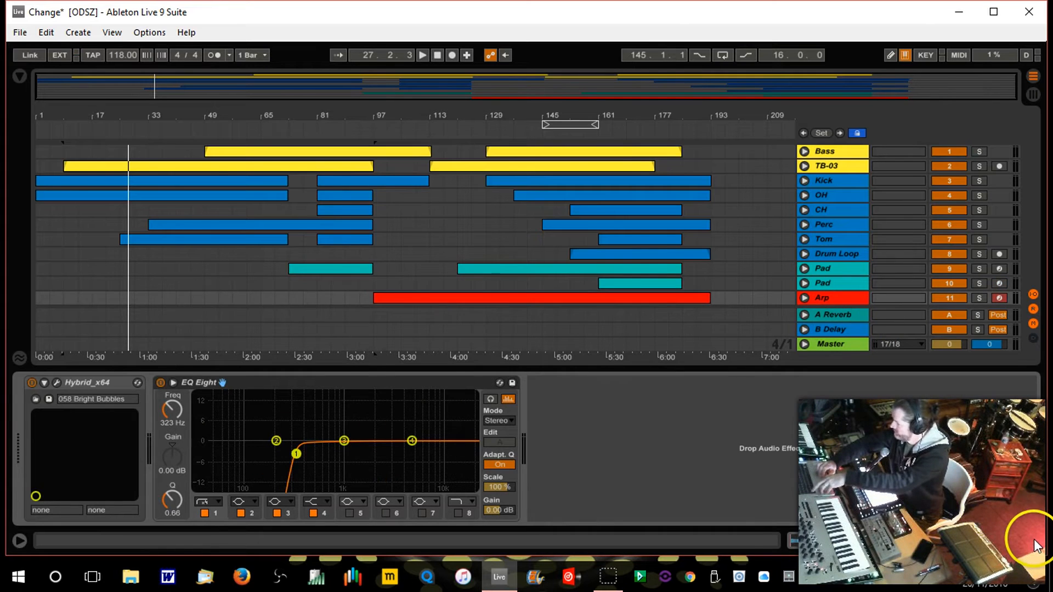
Hide the device view, select all tracks from Kick through Drum Loop and open their track options
key("ctrl+alt+l")
left_click(827, 179)
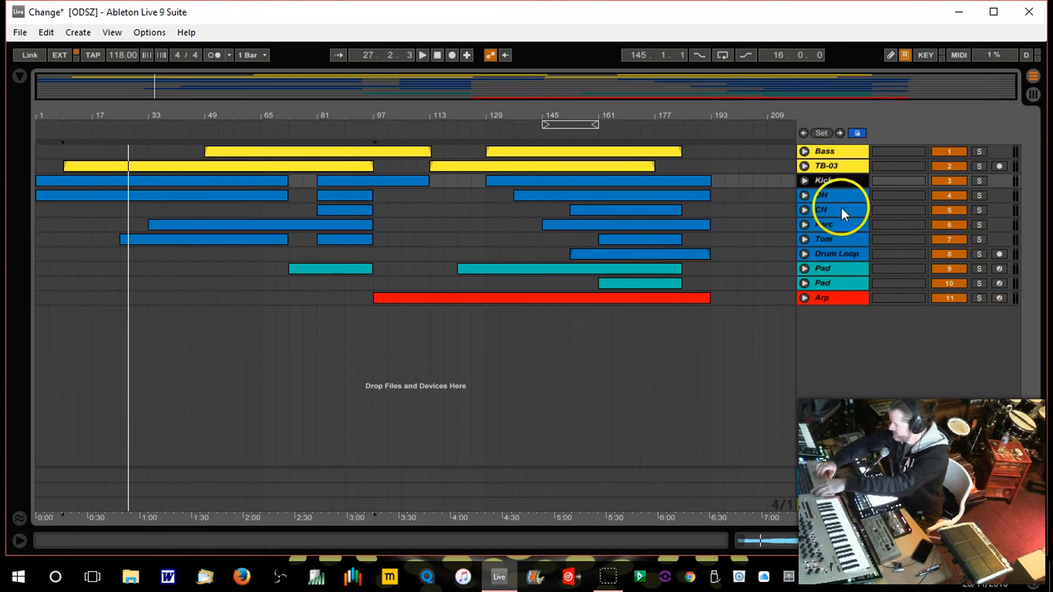
left_click(842, 253)
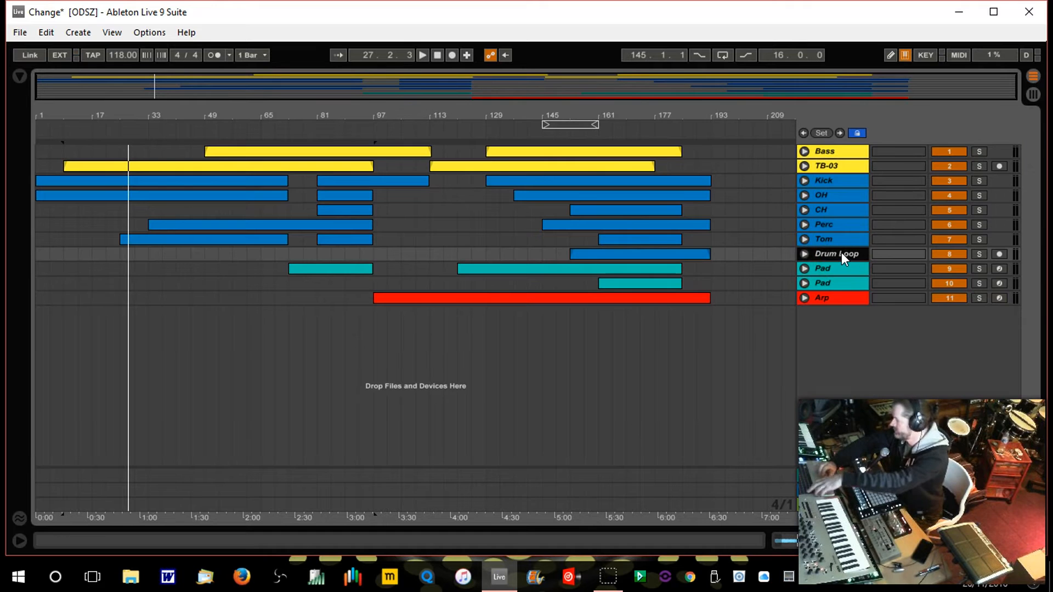
left_click(840, 183)
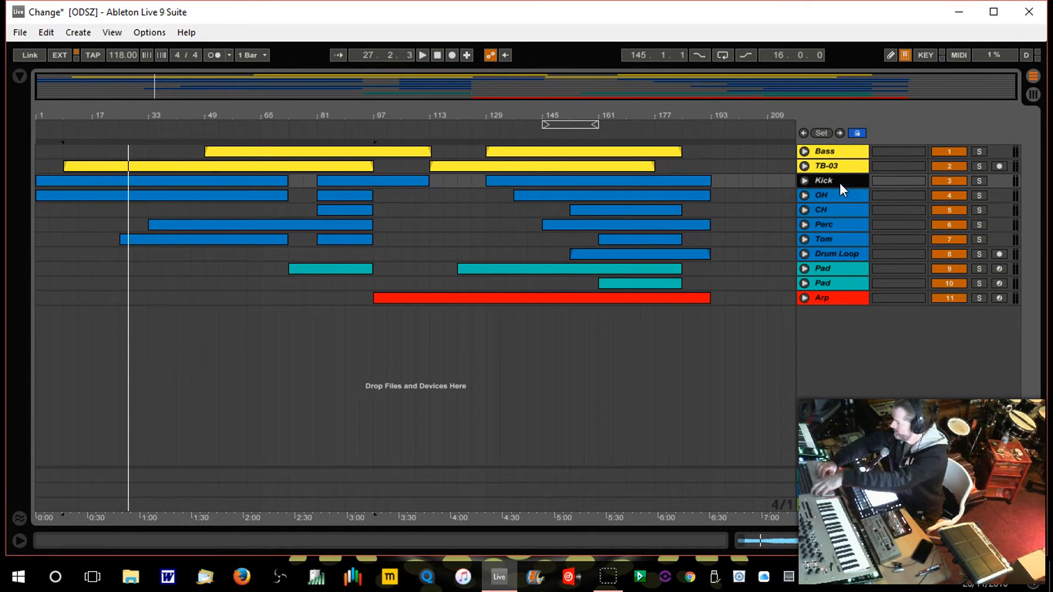
left_click(837, 251, "shift")
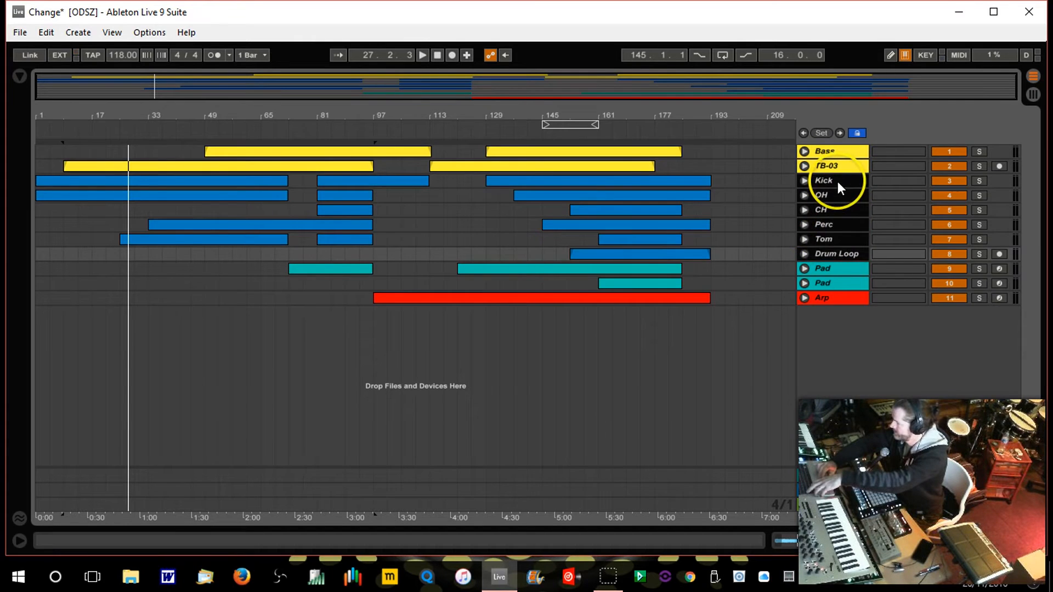
right_click(838, 182)
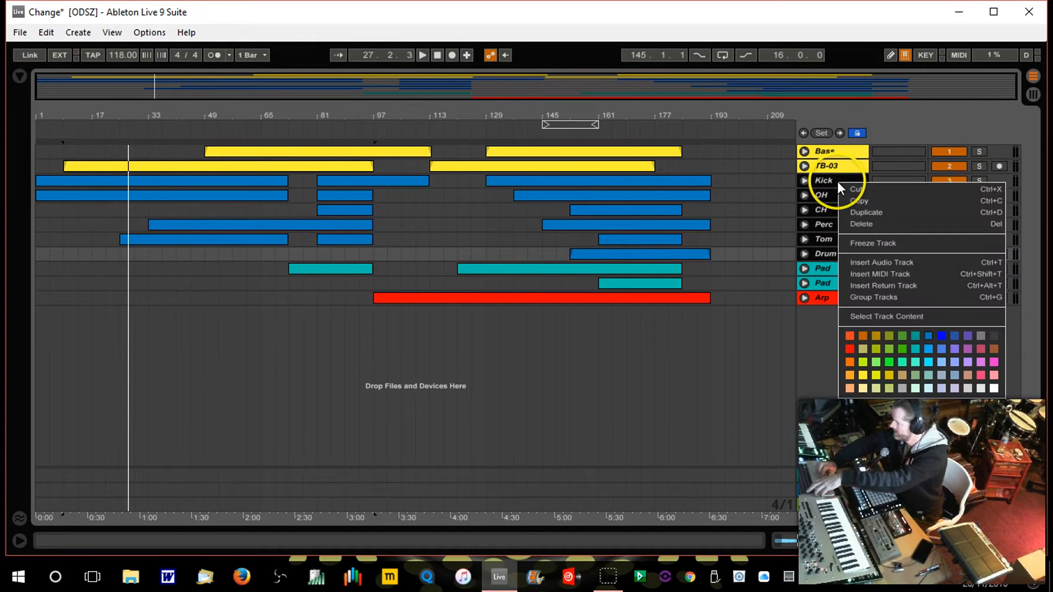
Group the selected drum and percussion tracks and rename the group Drums
left_click(893, 292)
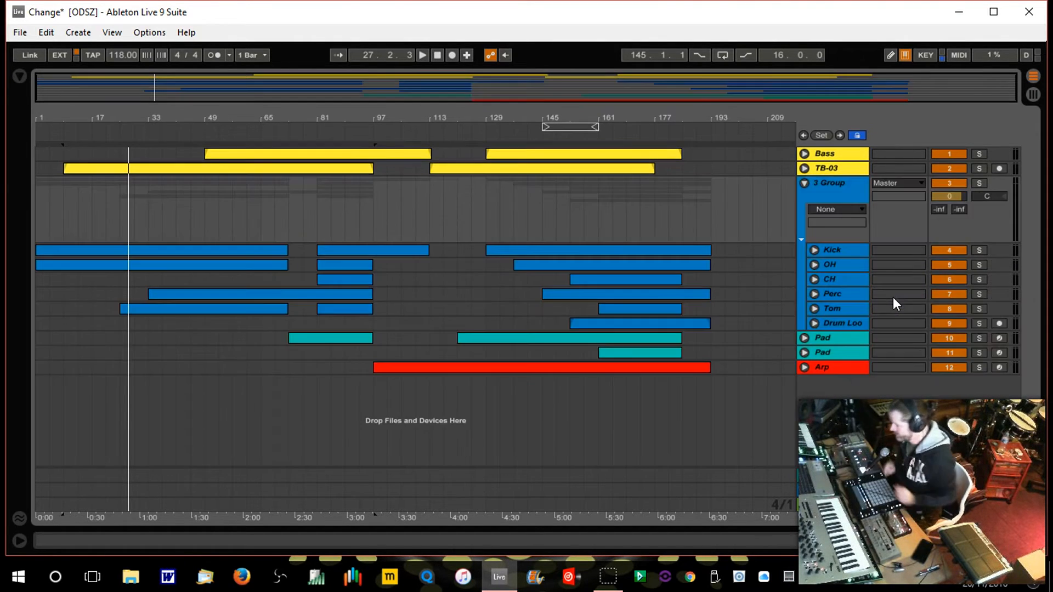
left_click(839, 190)
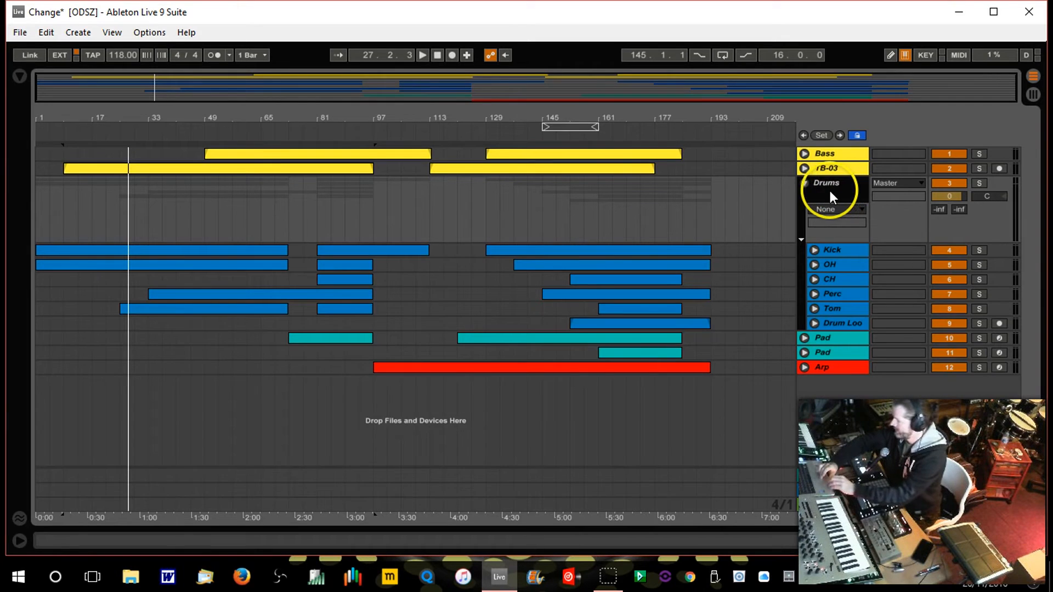
Add a Glue Compressor from the audio effects to the Drums group's device chain
double_click(829, 190)
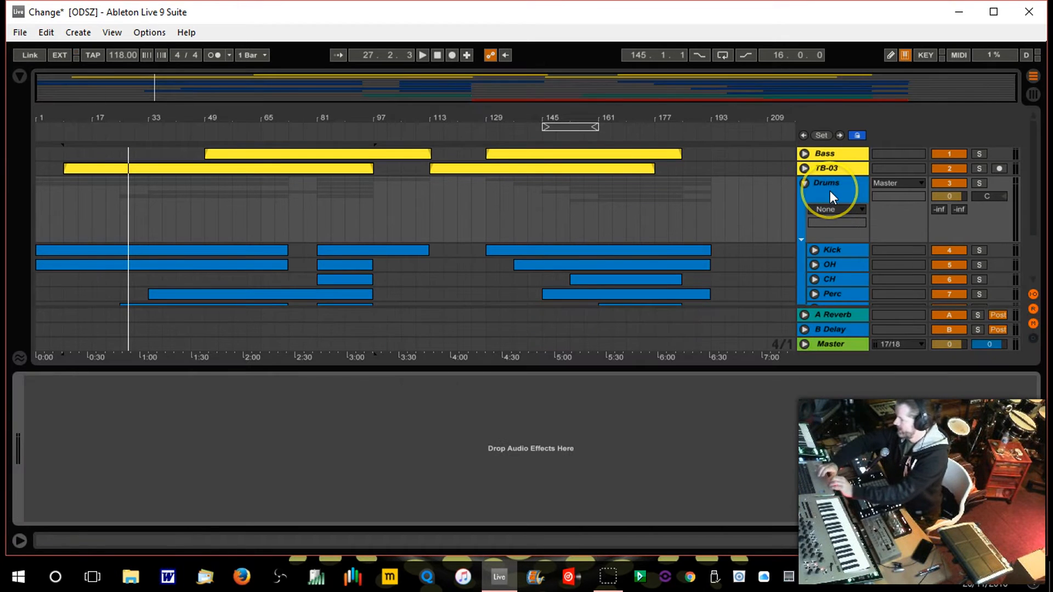
left_click(18, 77)
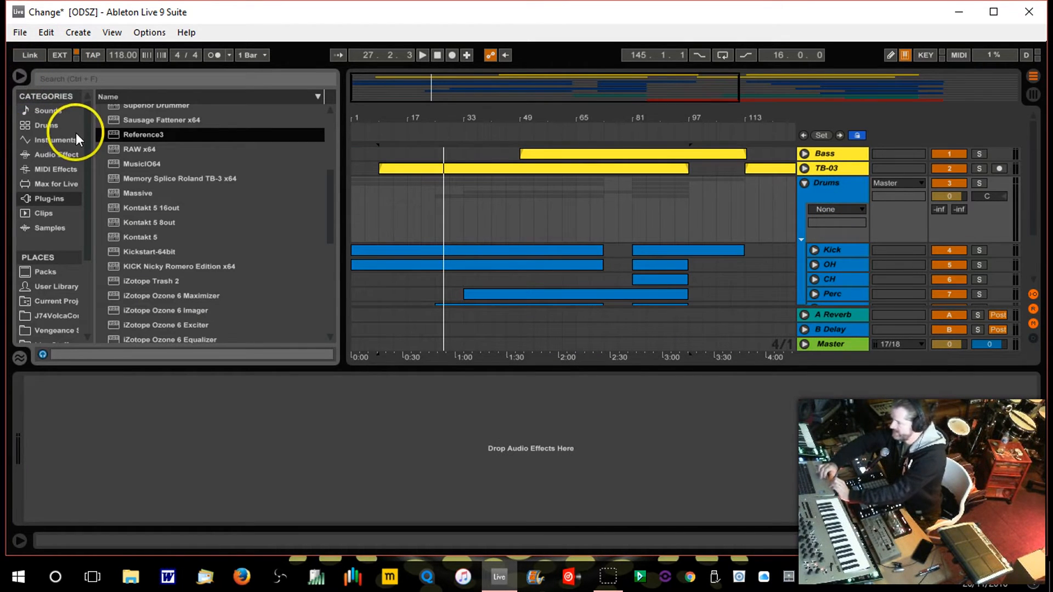
left_click(67, 155)
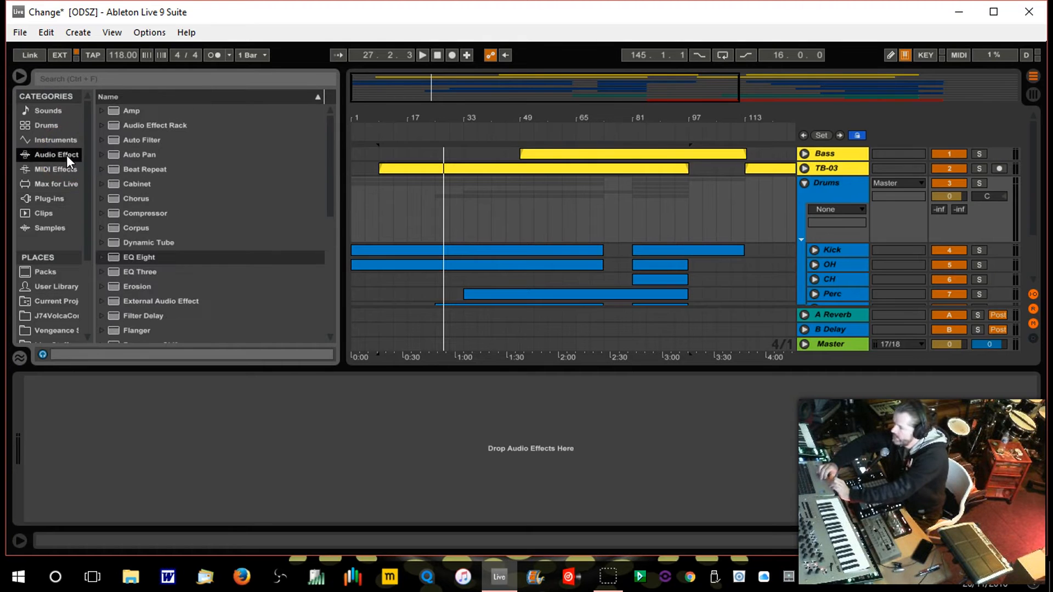
left_click_drag(327, 194, 329, 238)
left_click_drag(178, 267, 269, 470)
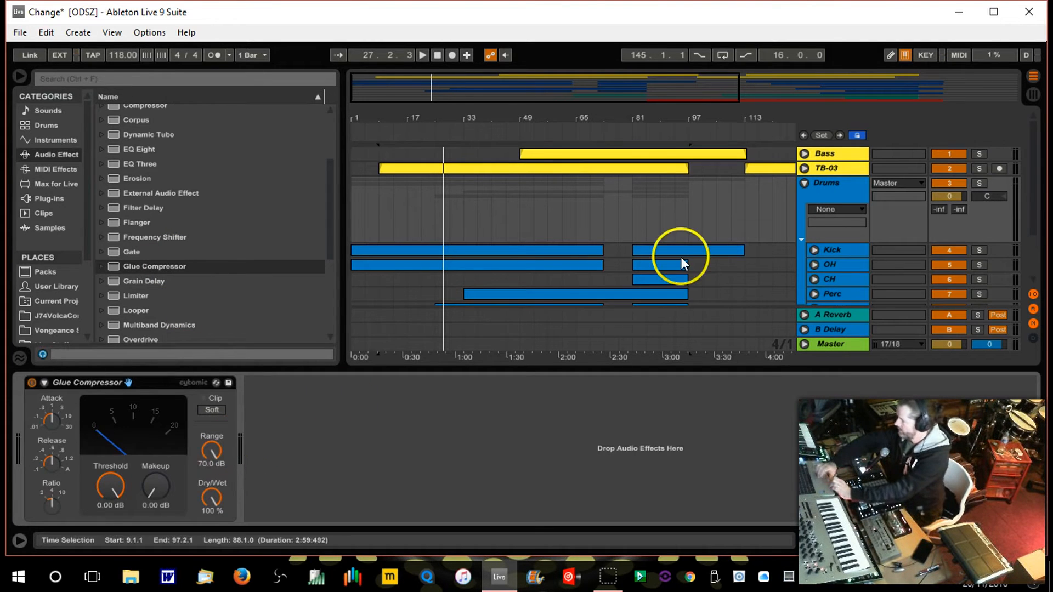
During playback, set the Drums Glue Compressor's ratio to 2, release to A and threshold to about -3.49 dB
left_click(471, 123)
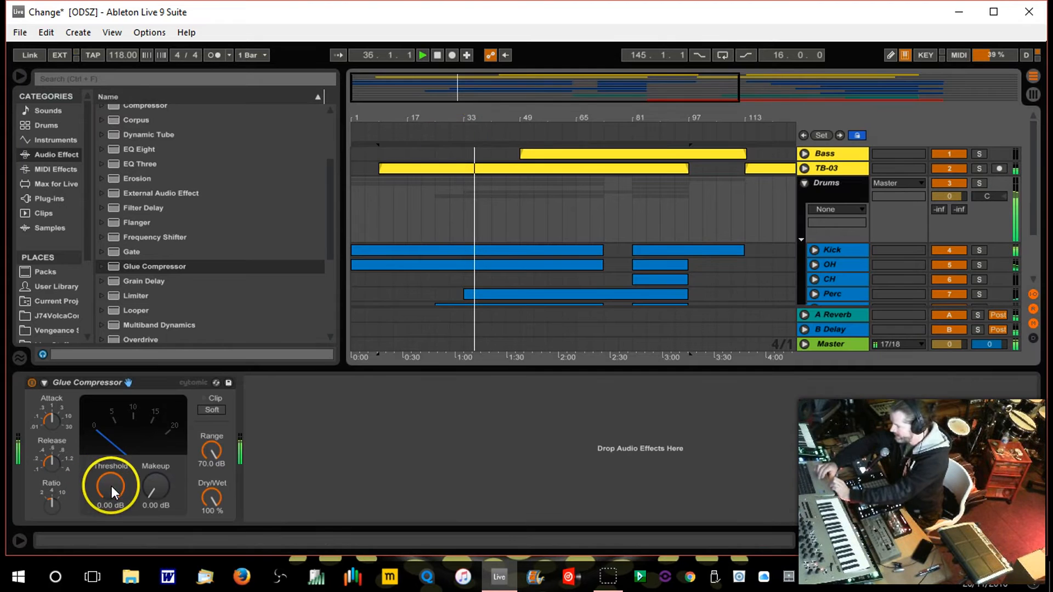
left_click_drag(112, 486, 112, 502)
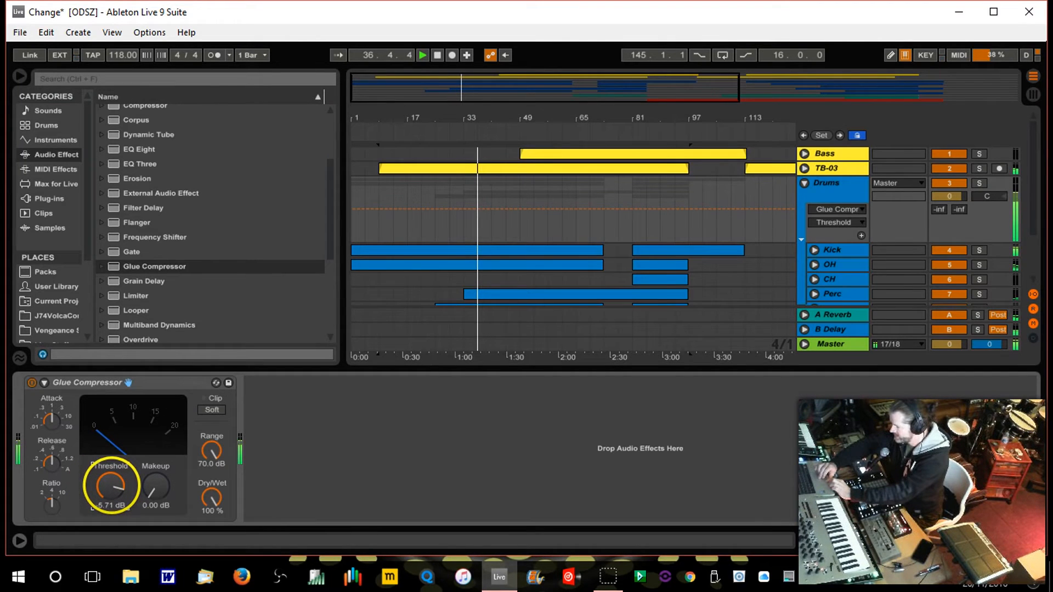
left_click(51, 501)
left_click_drag(55, 458, 56, 445)
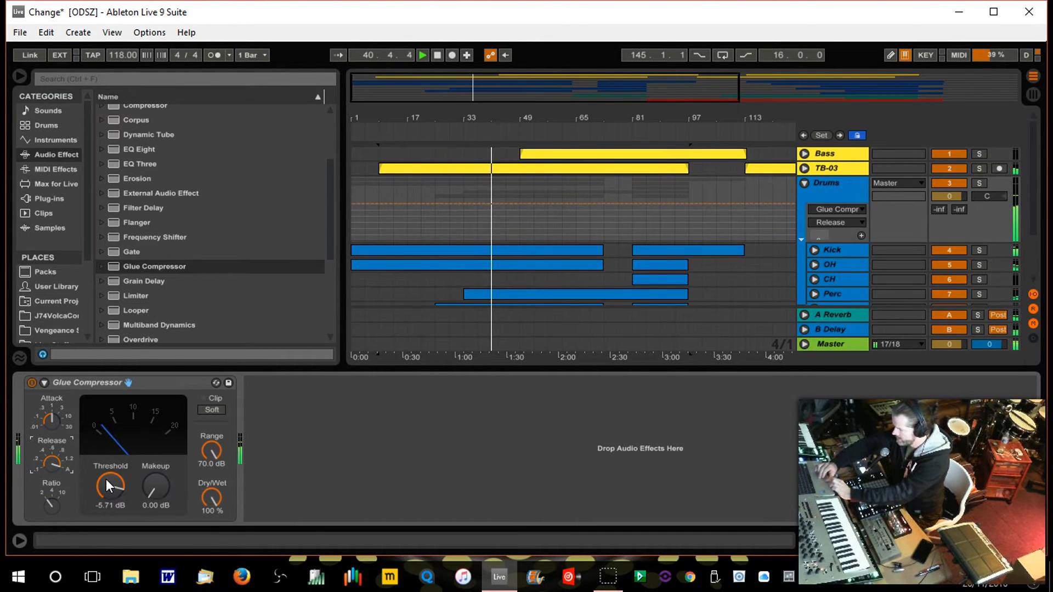
left_click_drag(106, 479, 106, 467)
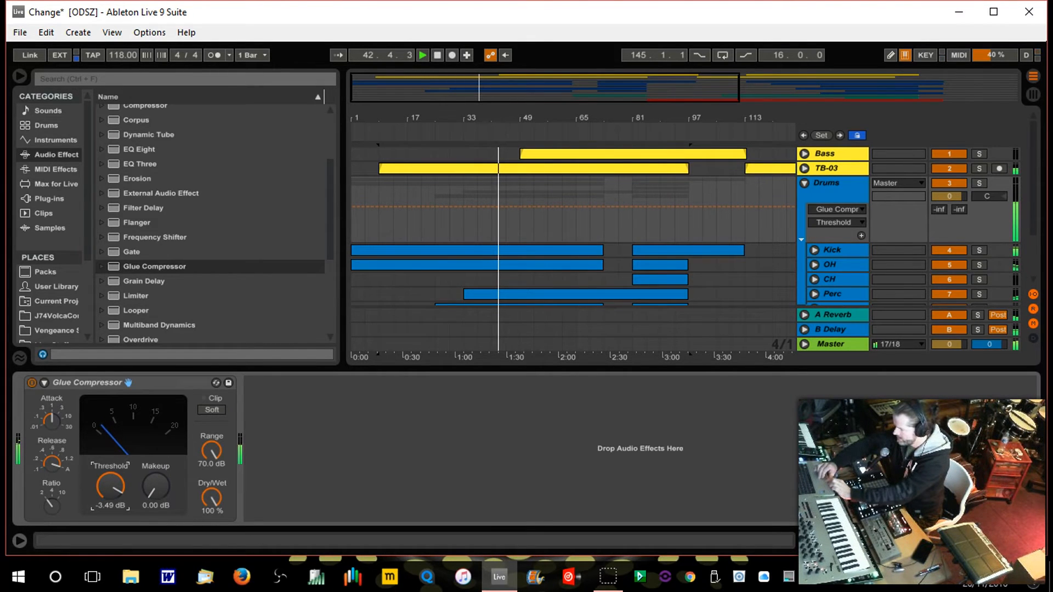
Hide the device view and the browser, and fold the Drums group
left_click(1031, 544)
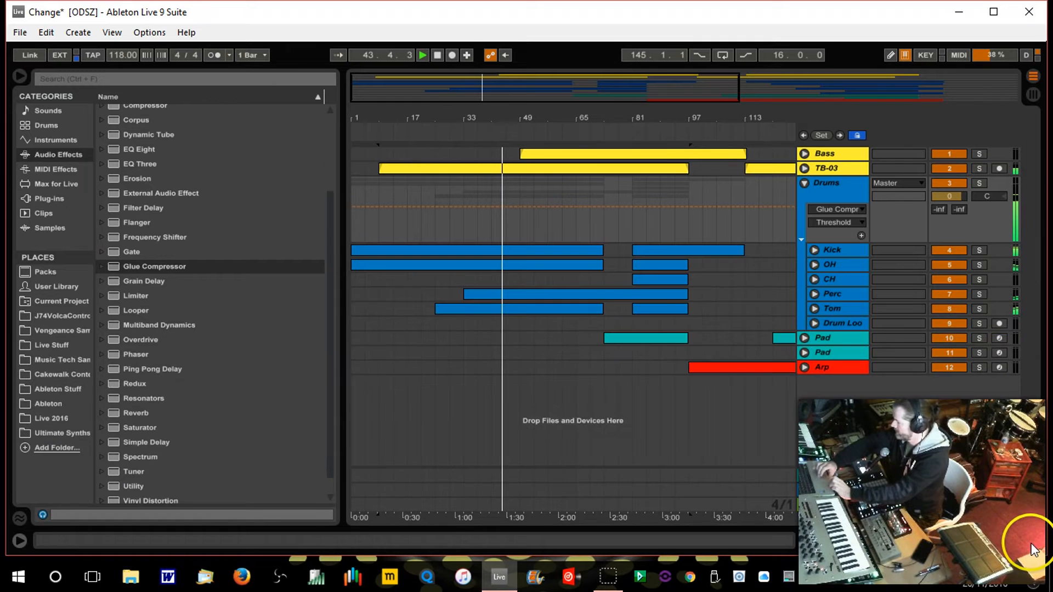
left_click(19, 76)
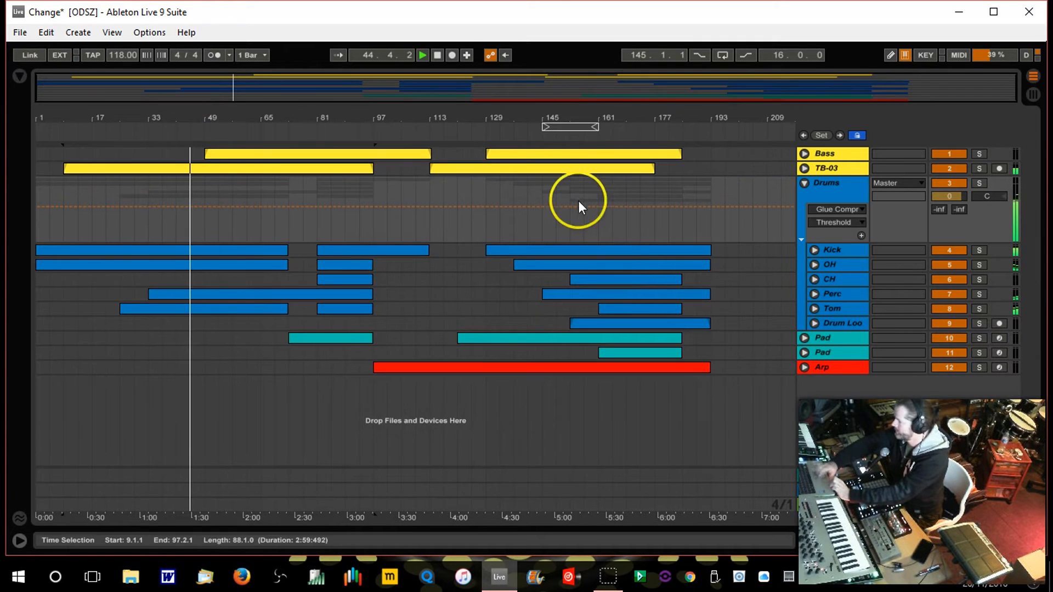
left_click(805, 183)
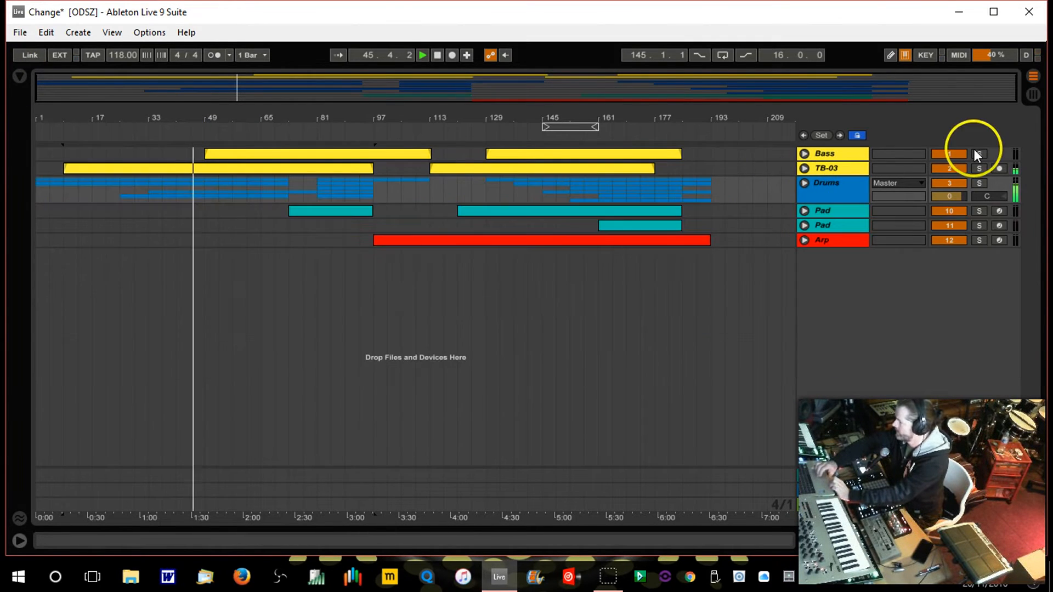
Solo the TB-03 track, unfold it and show its device chain
left_click(980, 154)
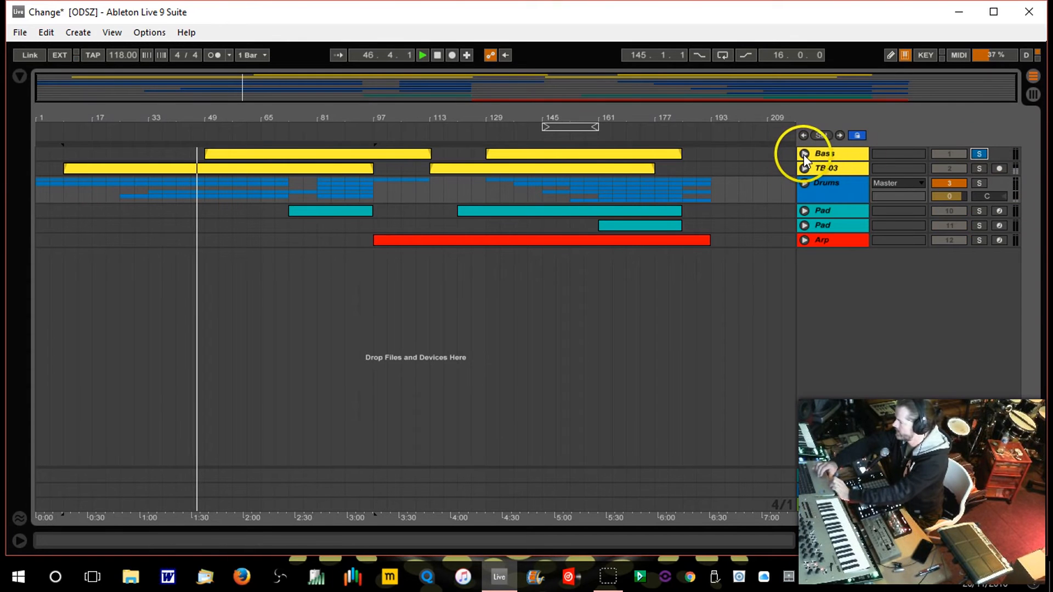
left_click(979, 168)
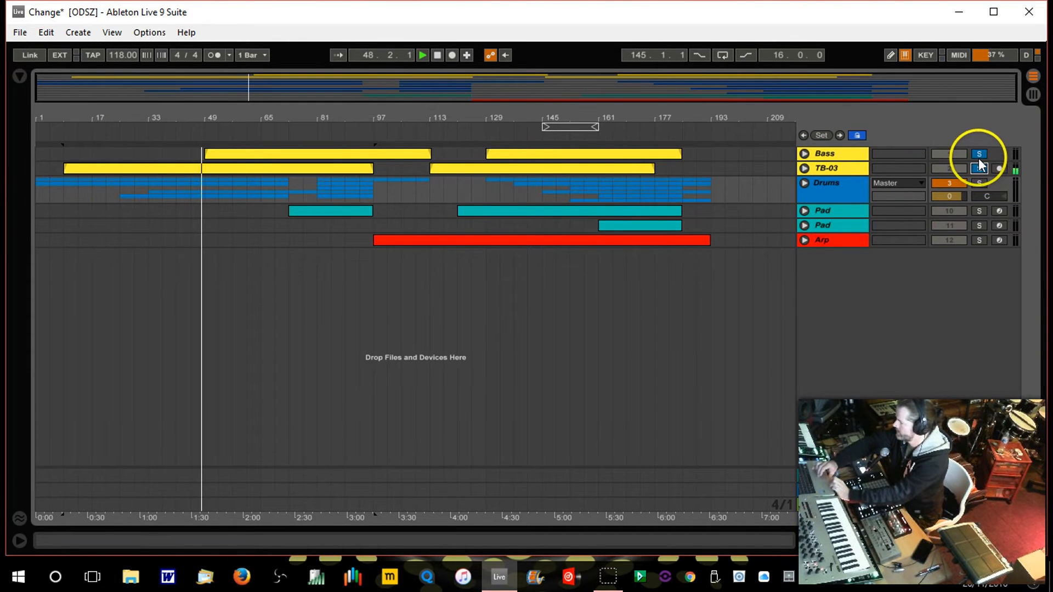
left_click(805, 168)
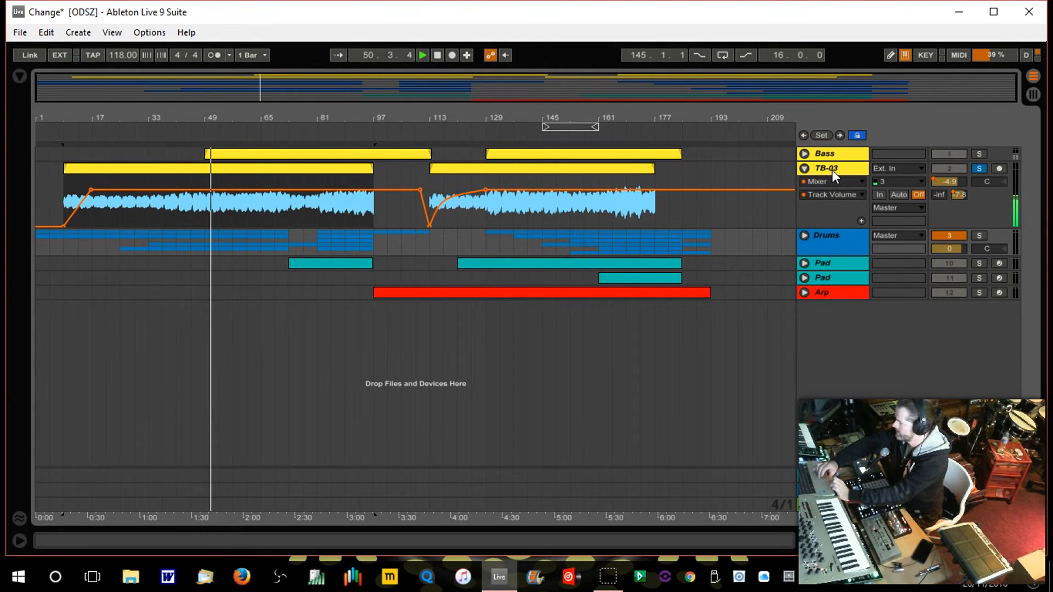
double_click(832, 168)
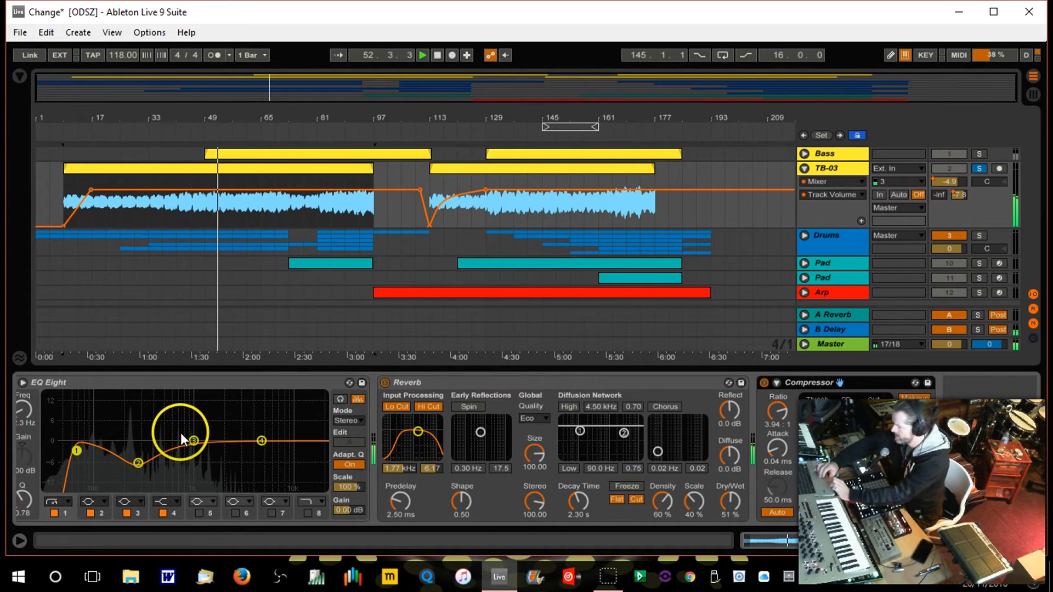
Bypass and delete the Reverb device on TB-03, and raise the track's A-Reverb send to about -60 dB
left_click(385, 382)
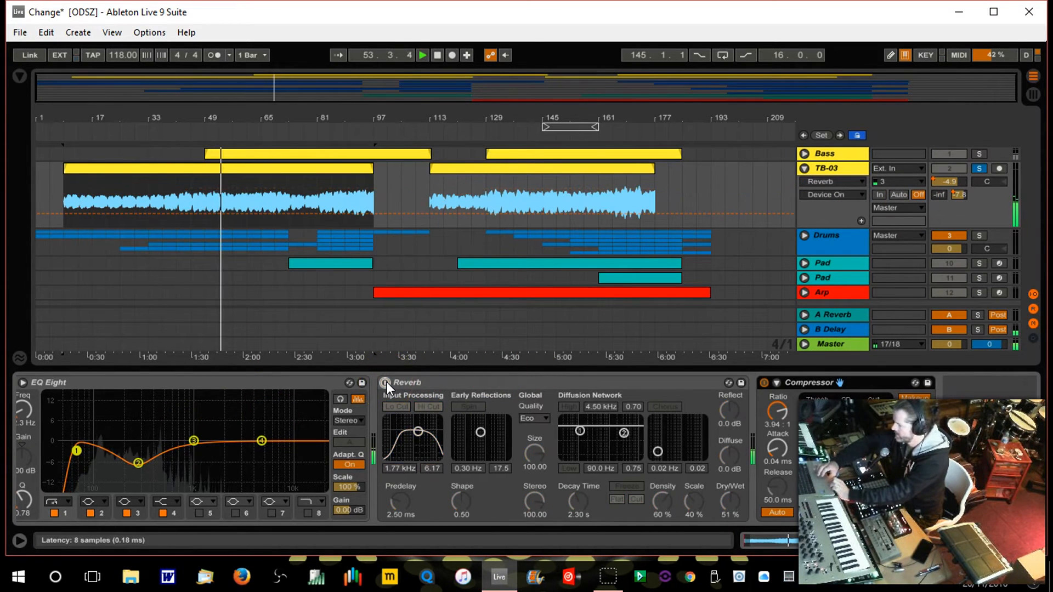
left_click(449, 382)
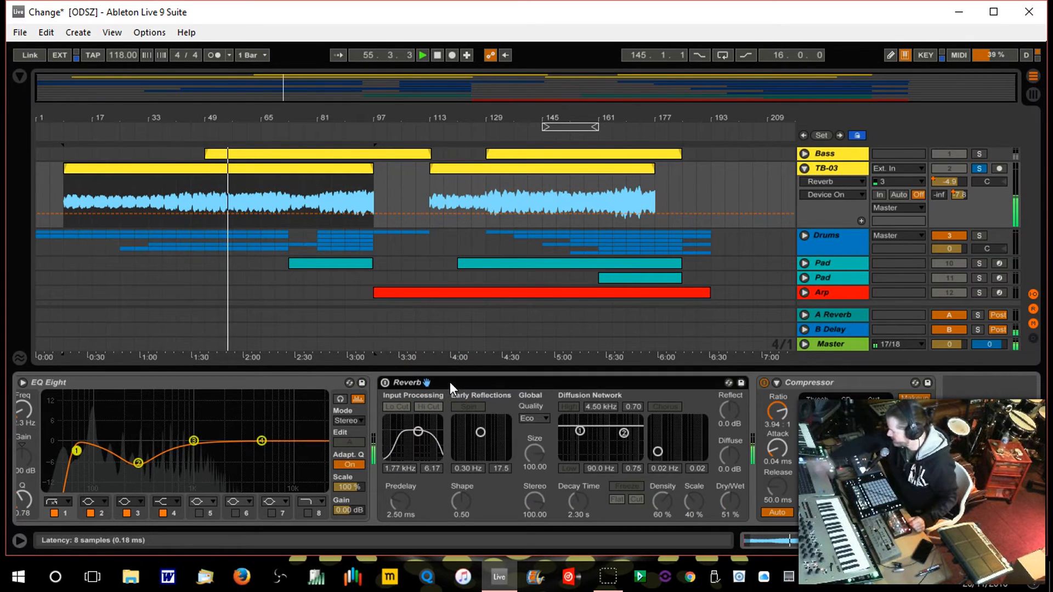
key("Delete")
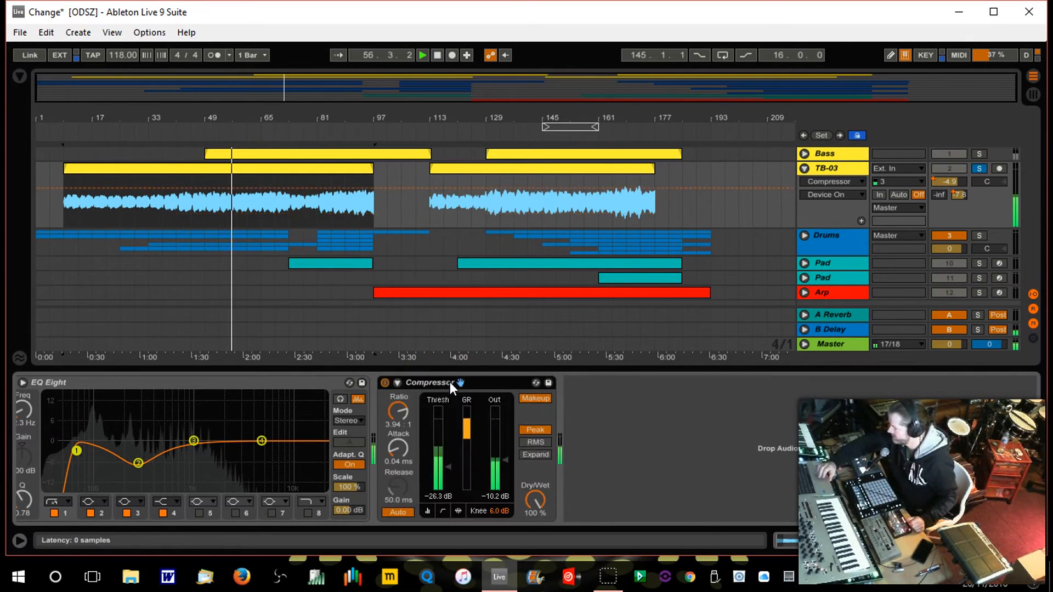
left_click(935, 196)
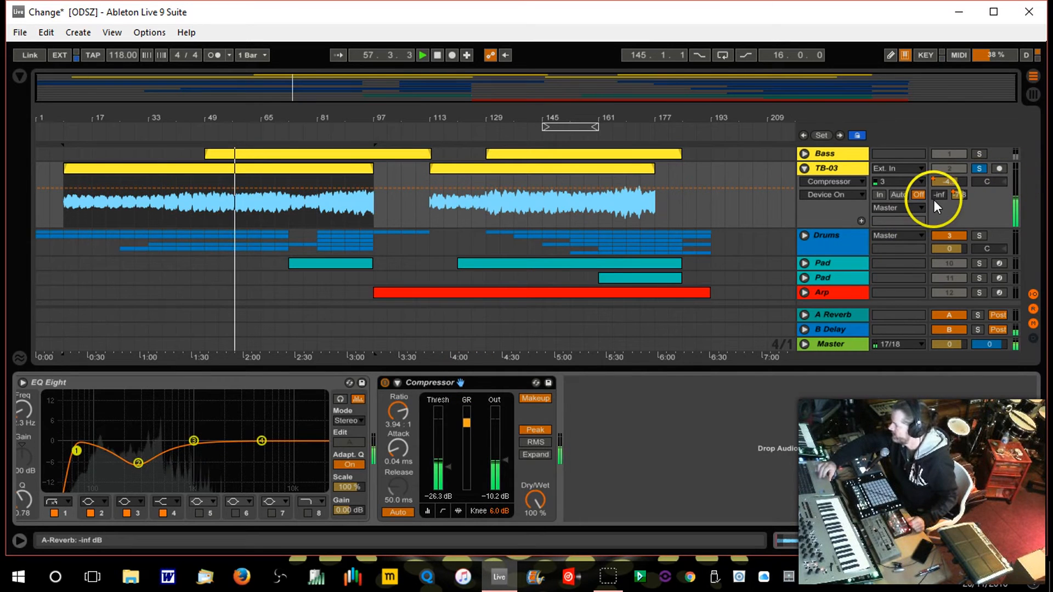
left_click_drag(935, 196, 935, 190)
In TB-03's EQ Eight, raise the low-cut frequency of band 1 and make the band 2 dip shallower
mouse_move(77, 451)
left_mouse_down()
mouse_move(137, 443)
mouse_move(136, 455)
mouse_move(92, 447)
left_mouse_up()
left_click(139, 463)
left_click(967, 123)
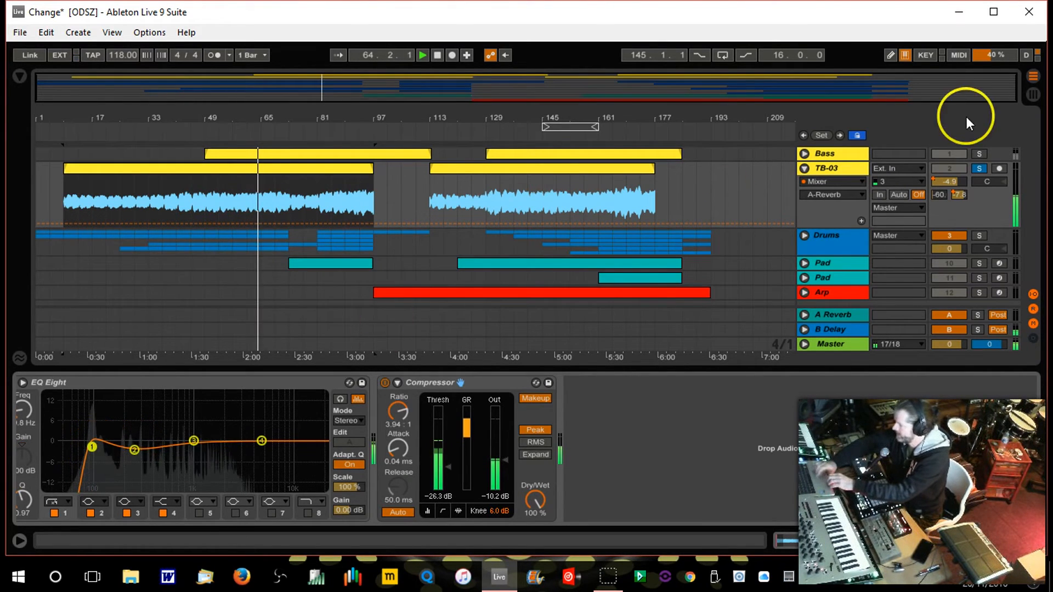
Solo the Bass and TB-03 tracks together and switch on the band 8 high cut in TB-03's EQ Eight
left_click(979, 155)
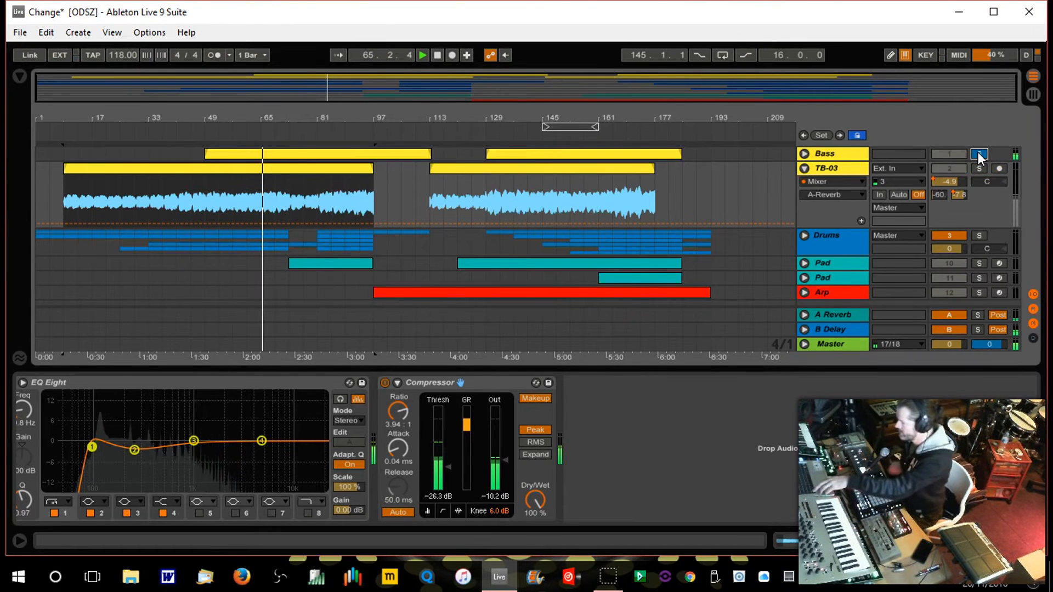
left_click(978, 168, "ctrl")
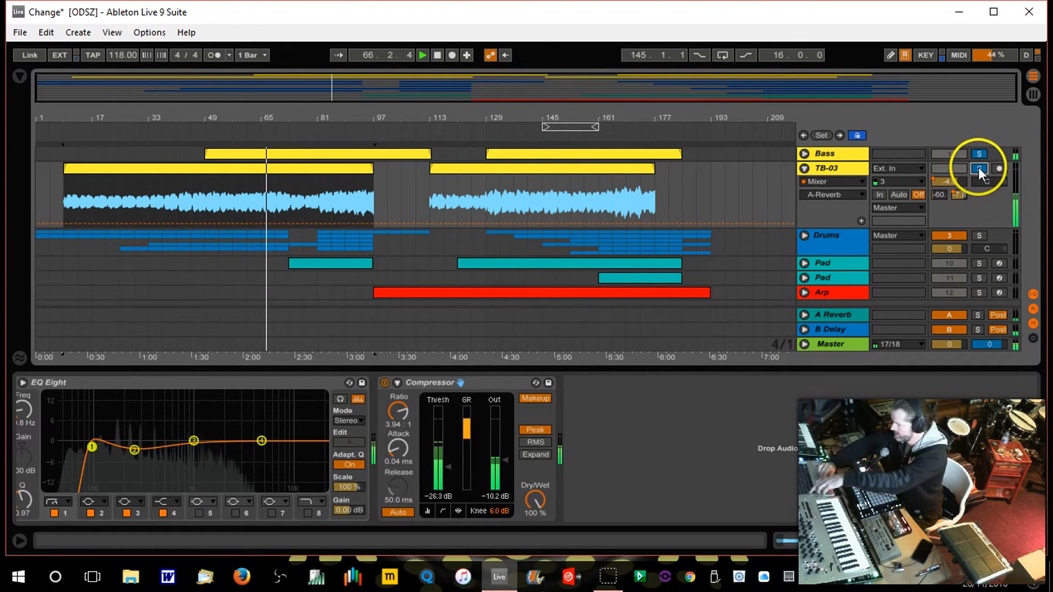
left_click(308, 513)
Try a much lower band 8 high cut in TB-03's EQ Eight, with bands 1 and 2 also repositioned
left_click_drag(316, 453, 235, 456)
left_click_drag(87, 450, 126, 459)
left_click_drag(235, 456, 231, 461)
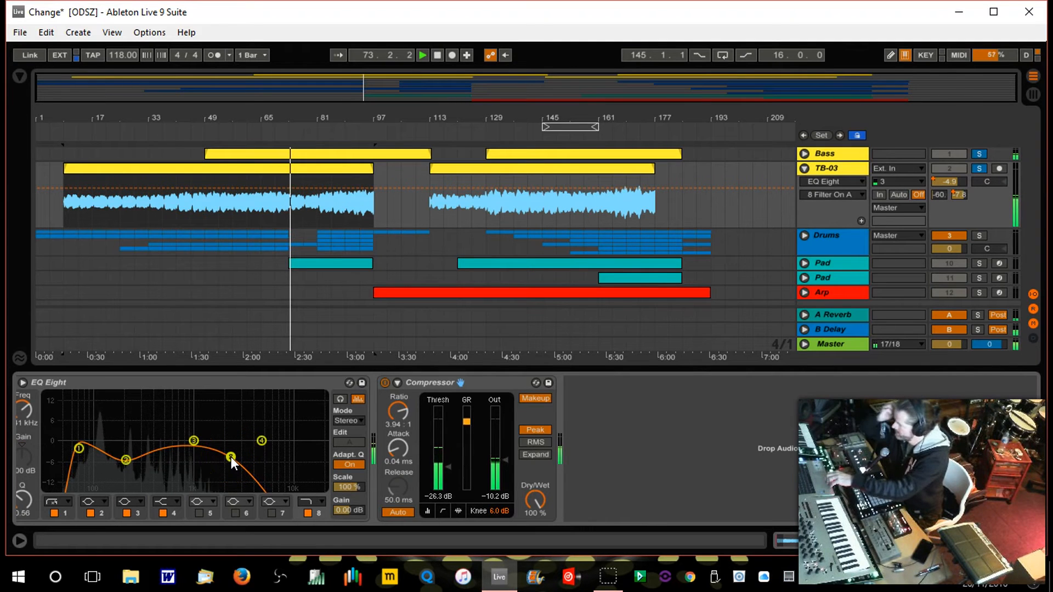
Compare TB-03 with its Compressor bypassed and active, and check the Bass track's EQ Eight curve
left_click(385, 383)
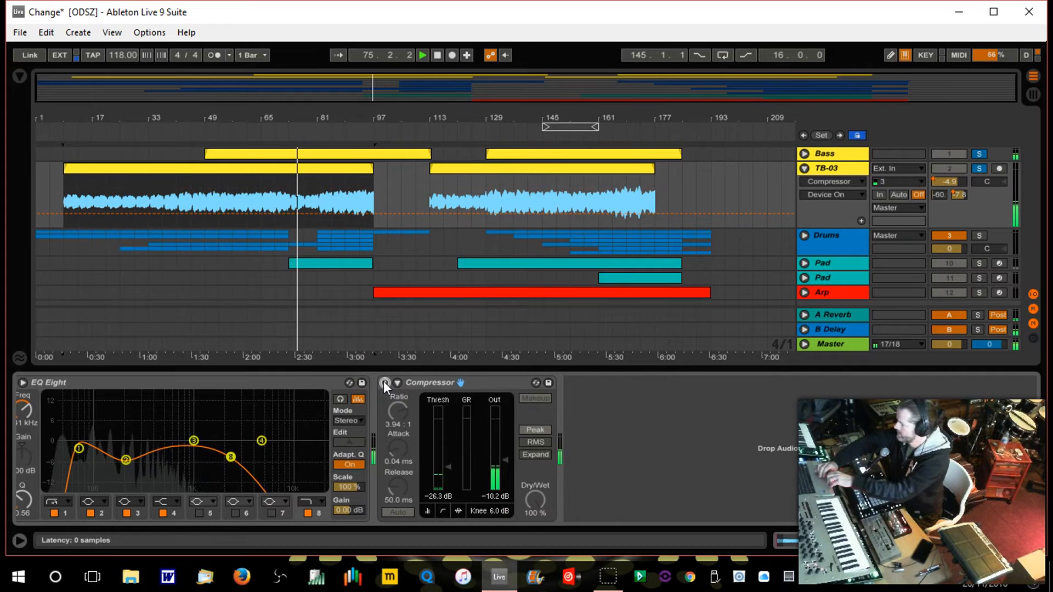
left_click(837, 172)
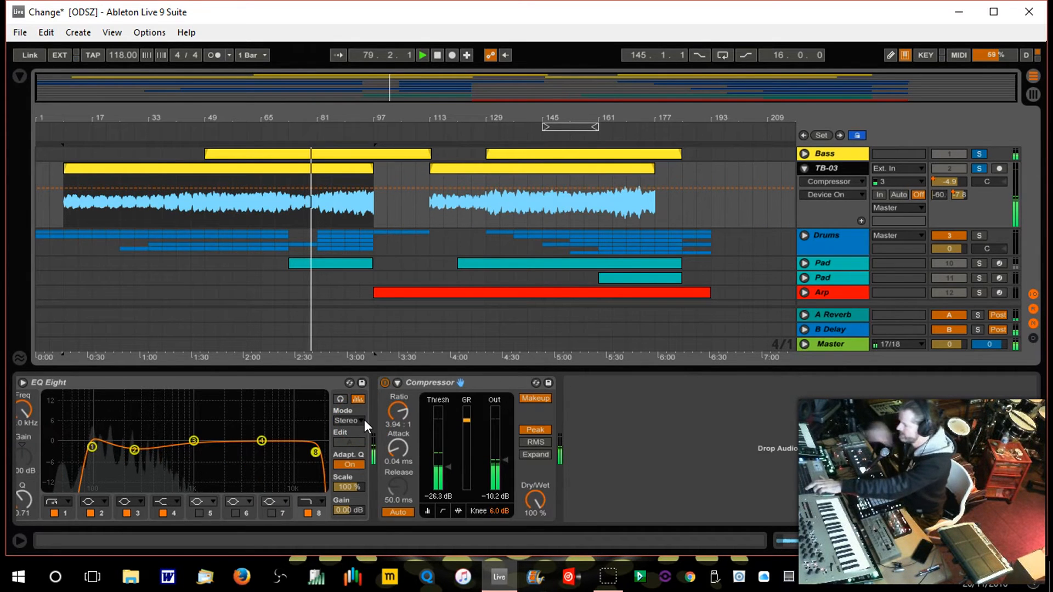
left_click(389, 386)
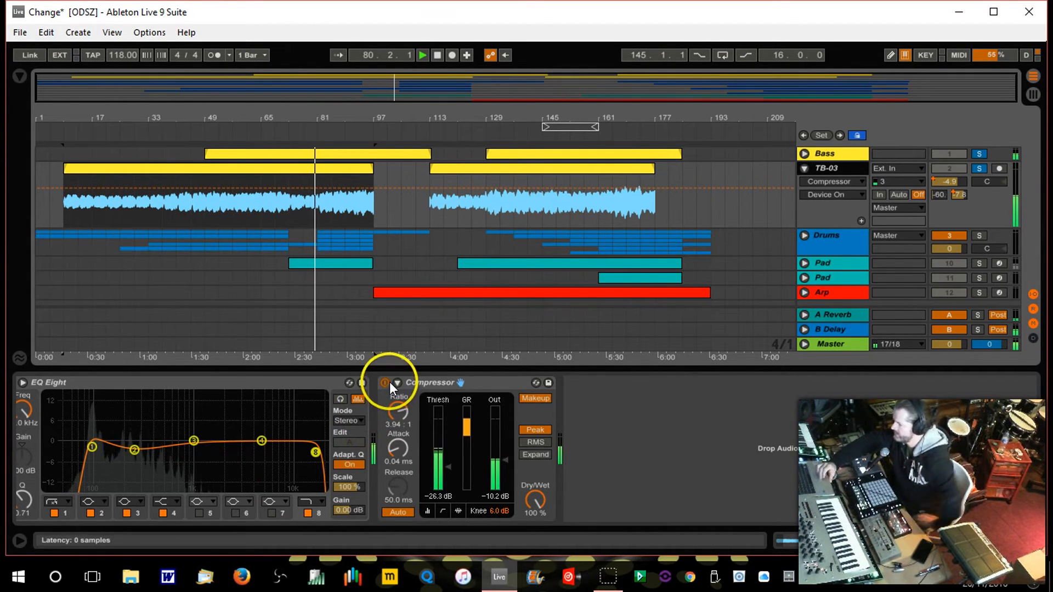
left_click(385, 381)
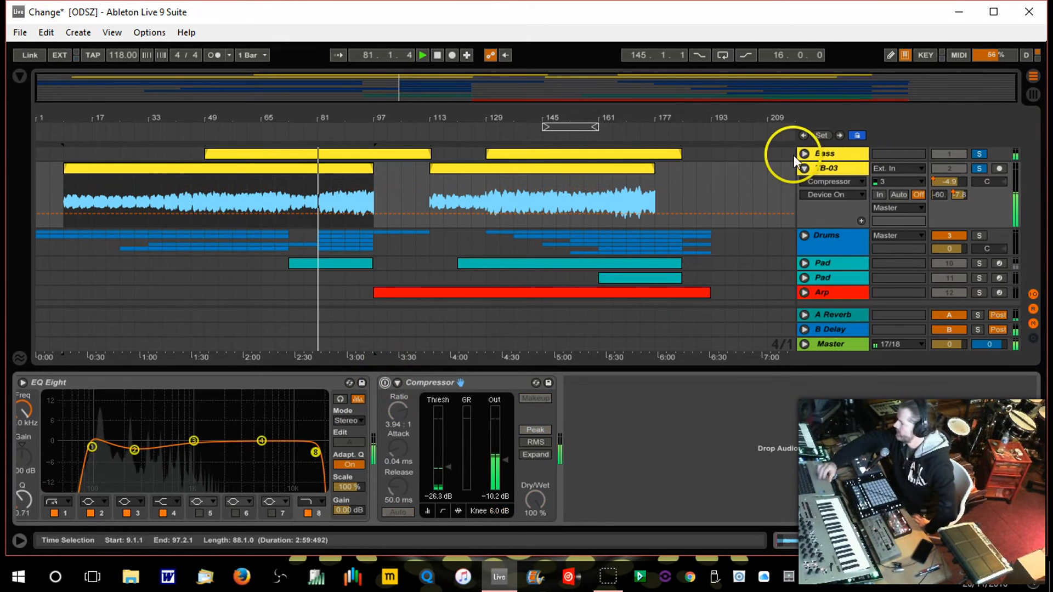
left_click(822, 152)
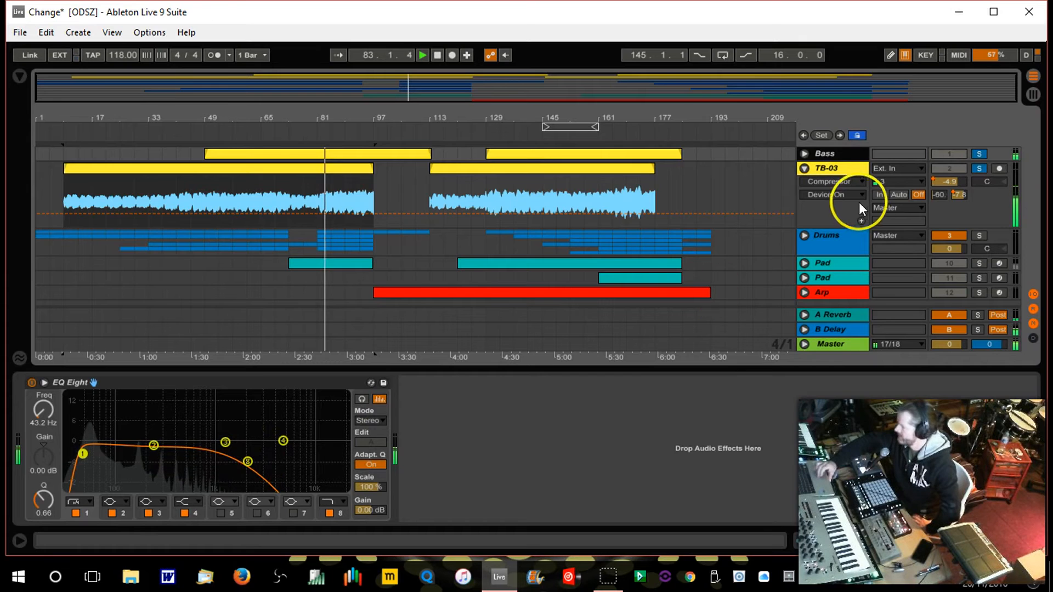
left_click(837, 170)
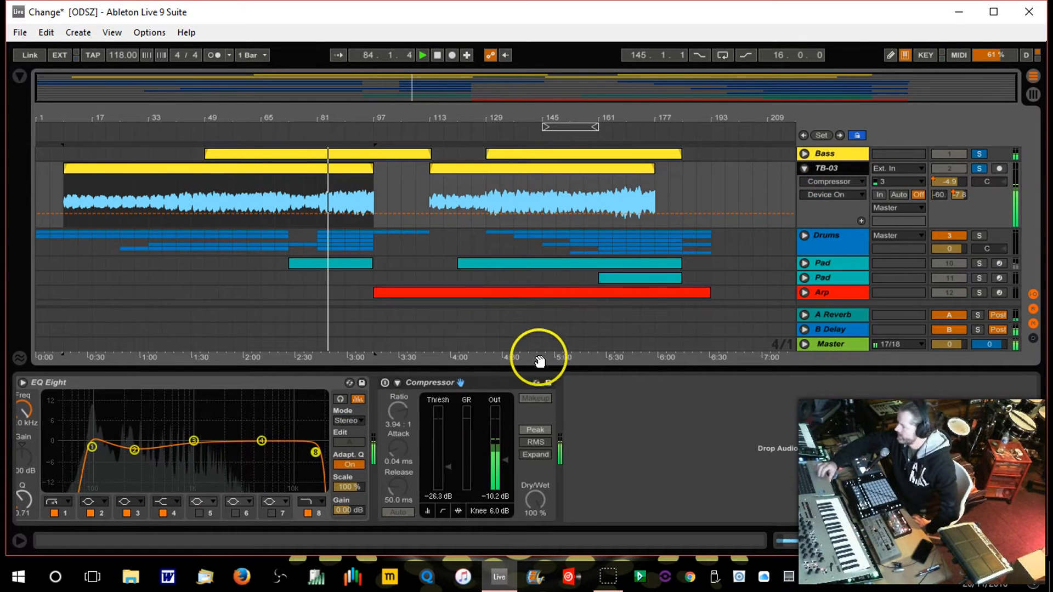
left_click(384, 382)
Adjust the TB-03 Compressor's ratio to about 3.15:1, toggling the track's solo and replaying from about bar 67 to compare
mouse_move(395, 406)
left_mouse_down()
mouse_move(395, 450)
mouse_move(395, 405)
left_mouse_up()
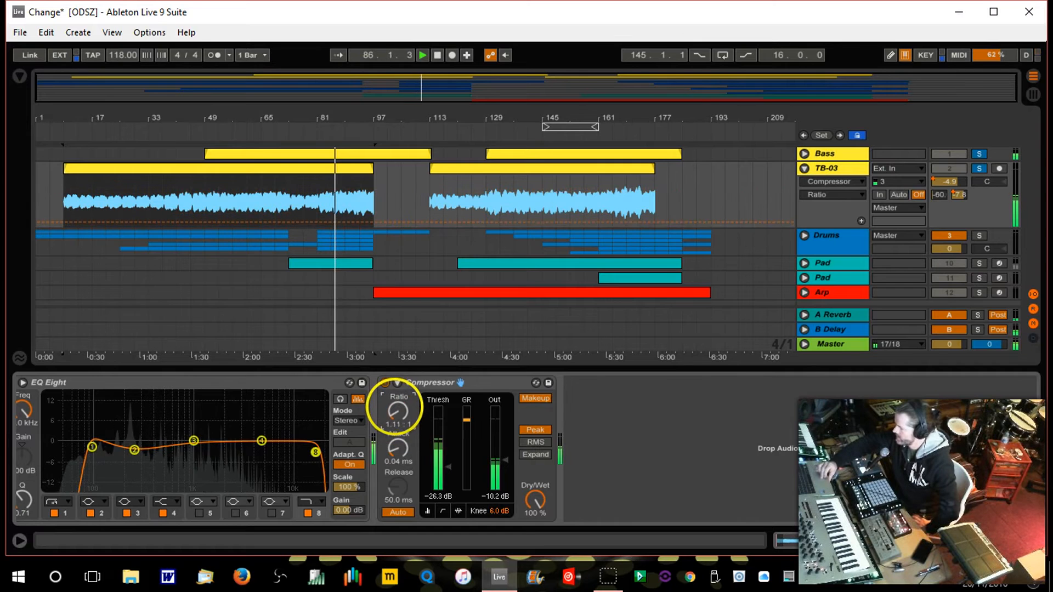
left_click(985, 168)
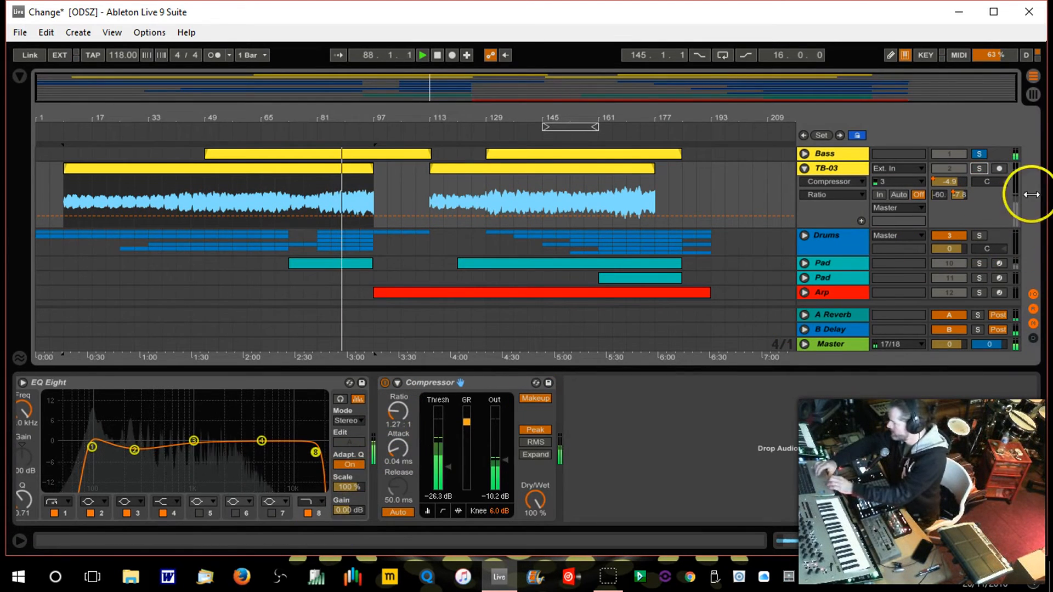
left_click(980, 169)
left_click(271, 133)
left_click_drag(397, 412, 397, 406)
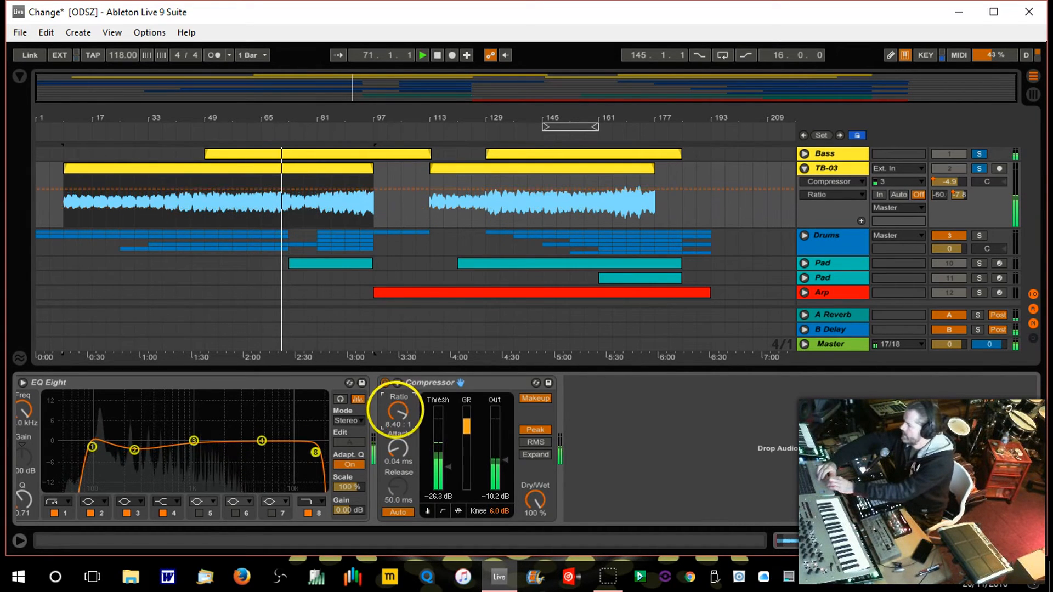
left_click_drag(397, 411, 397, 415)
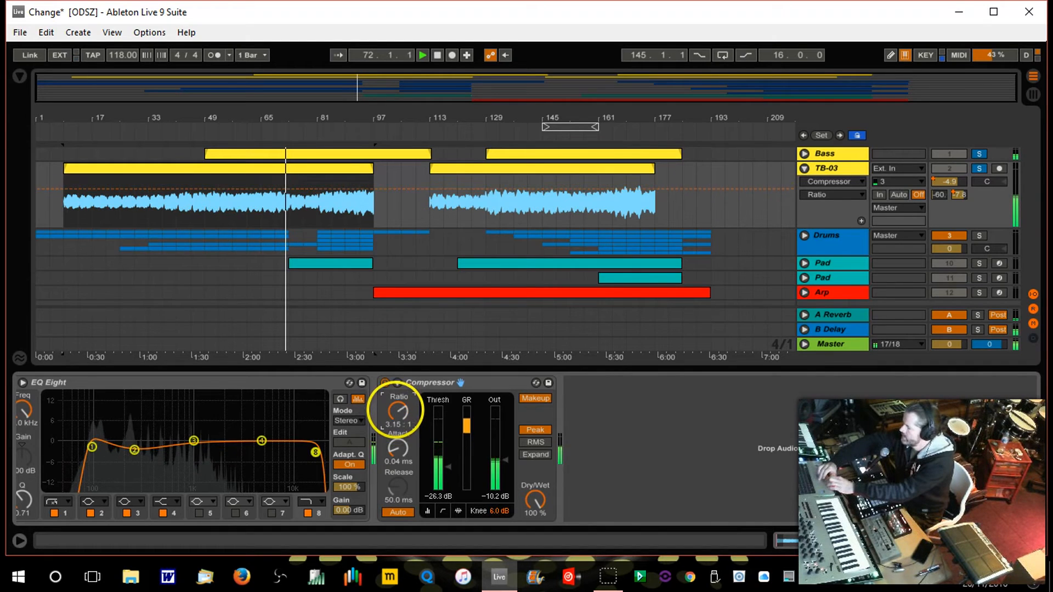
Lower the TB-03 Compressor's ratio to 1.42:1 and turn off the solo on Bass and TB-03
left_click_drag(397, 413, 397, 412)
left_click(979, 154)
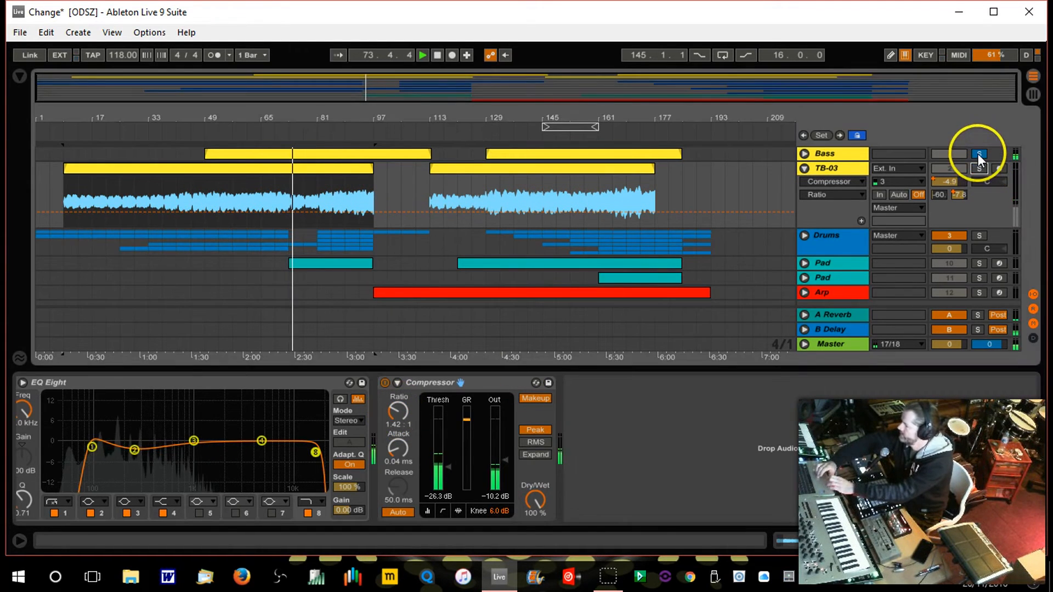
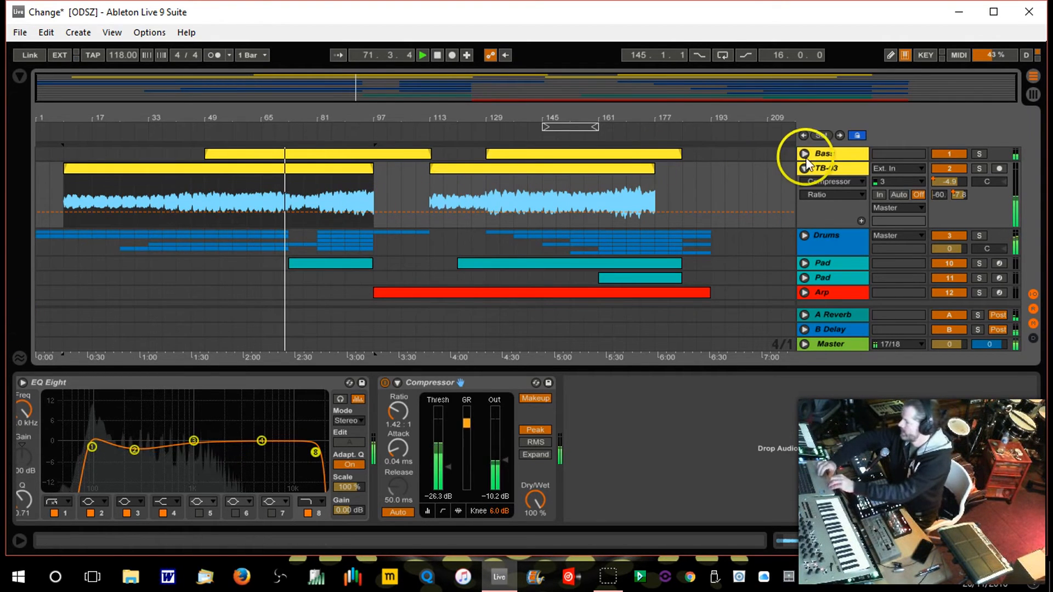
Pull down band 3 and lower the band 8 high cut in TB-03's EQ Eight, and set its Compressor threshold to -21.9 dB
left_click(826, 169)
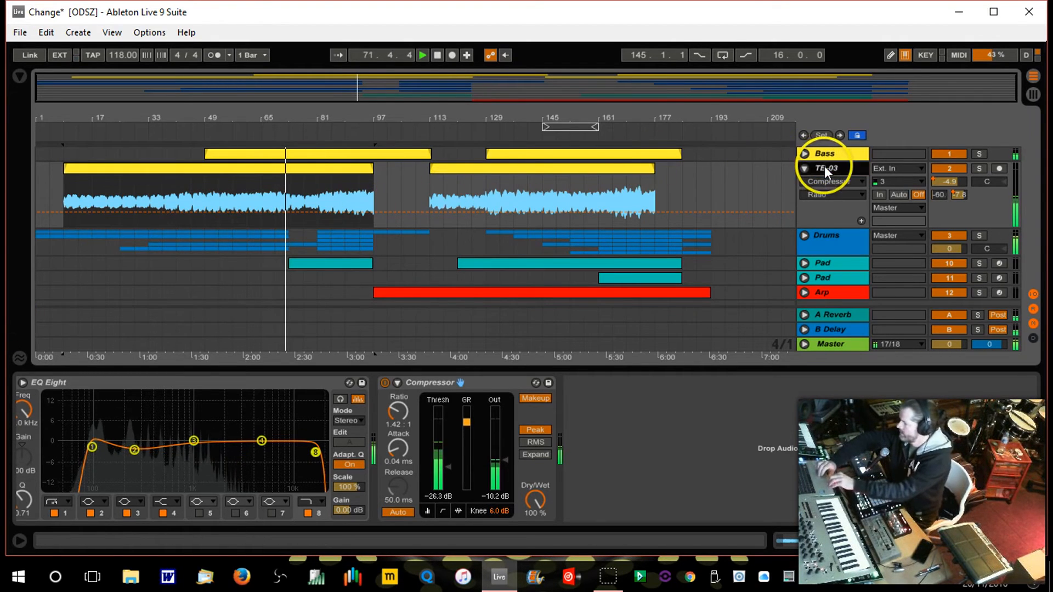
left_click(193, 441)
left_click_drag(193, 440, 201, 456)
left_click(315, 452)
left_click_drag(315, 453, 253, 454)
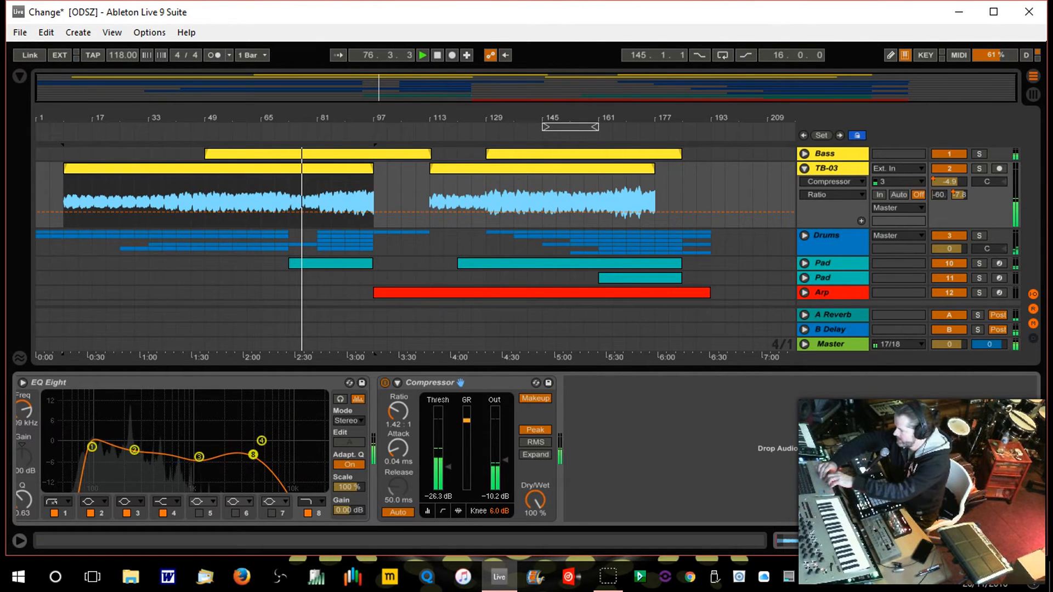
left_click_drag(253, 455, 253, 455)
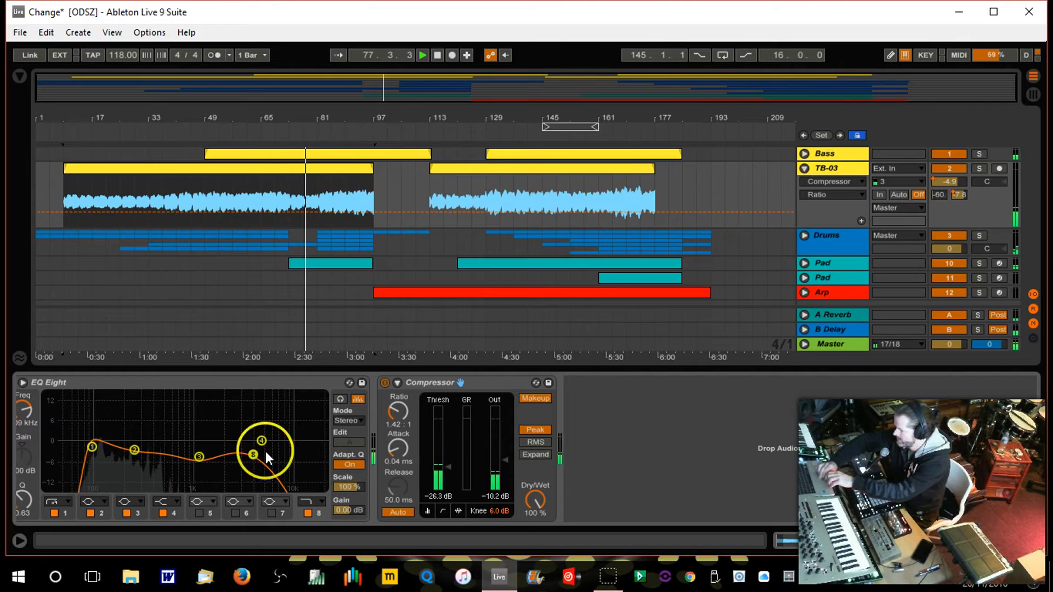
left_click_drag(449, 469, 445, 466)
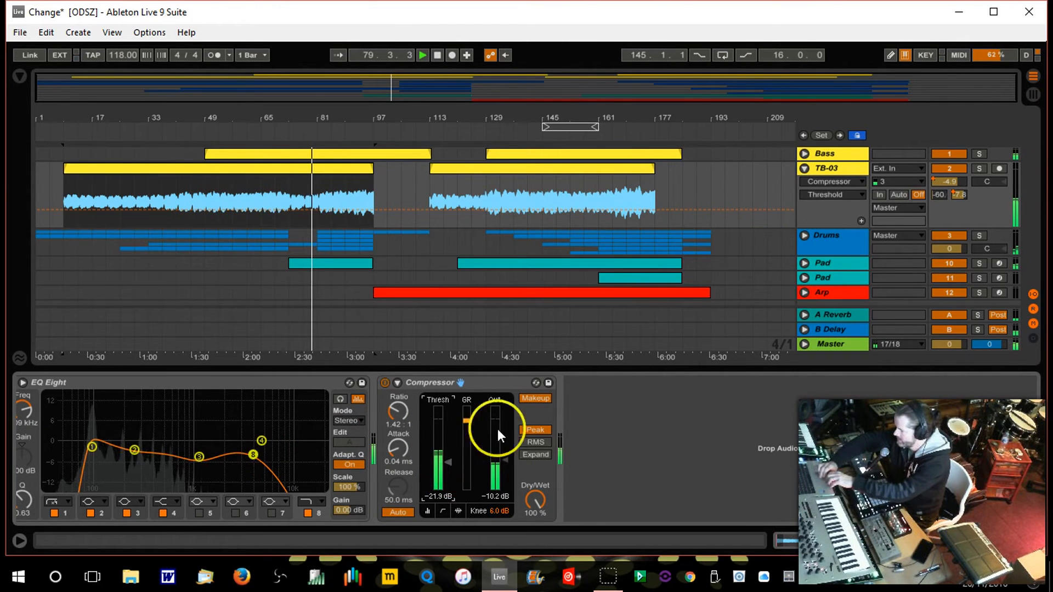
Unfold the first Pad track and lower its track volume automation between bars 81 and 97 to about -19.0 dB
left_click(805, 263)
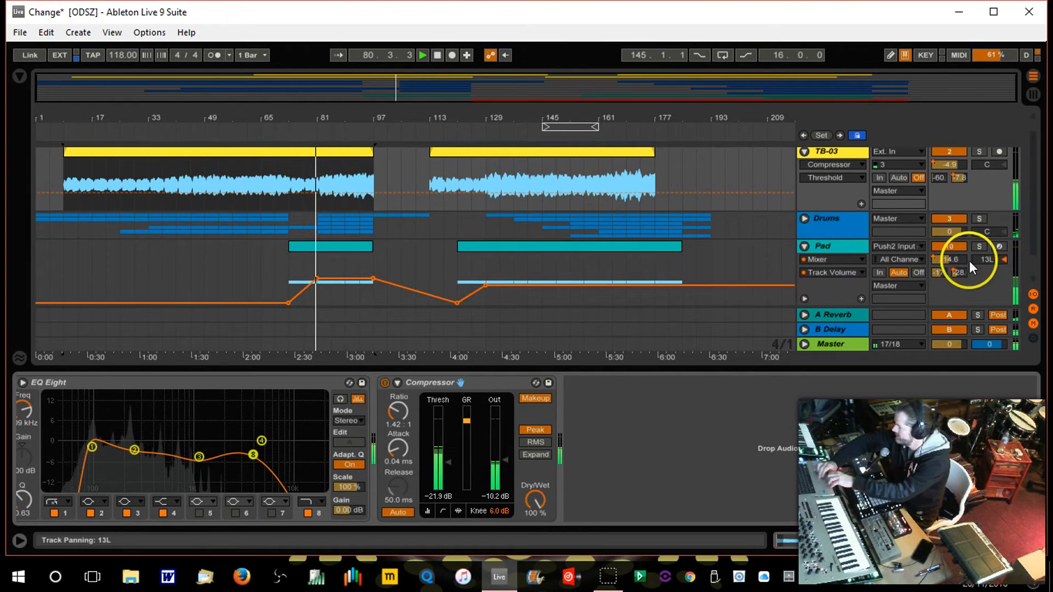
left_click_drag(349, 279, 344, 285)
left_click(374, 277)
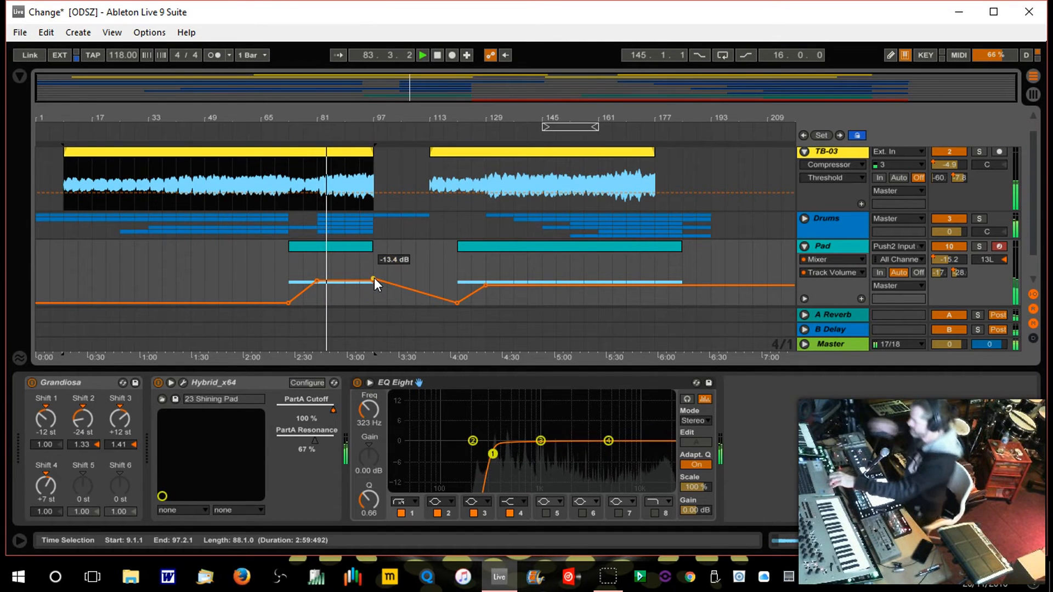
left_click_drag(331, 101, 377, 172)
left_click(422, 277)
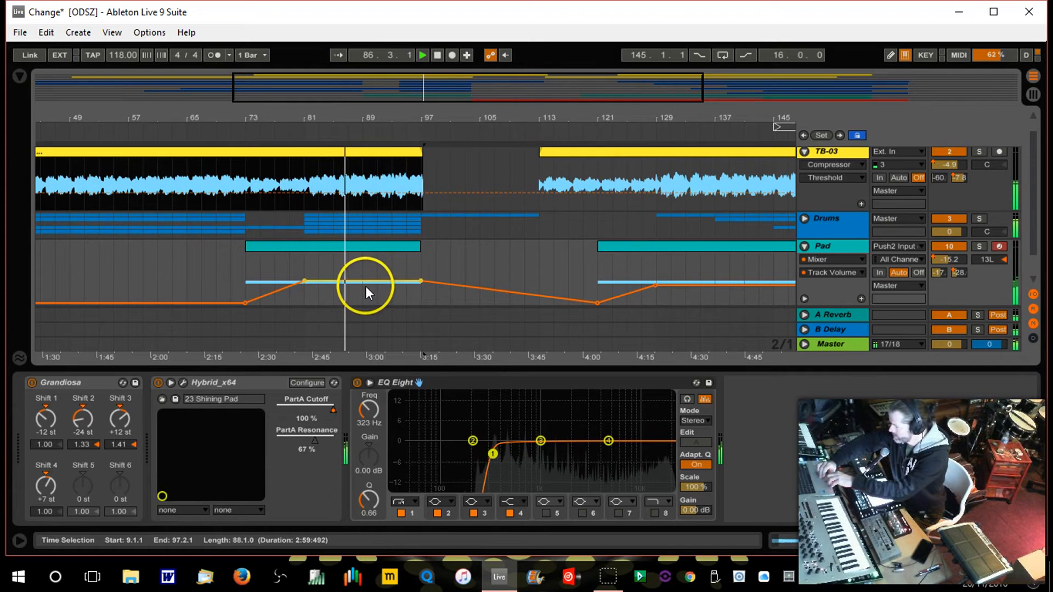
left_click_drag(367, 287, 367, 289)
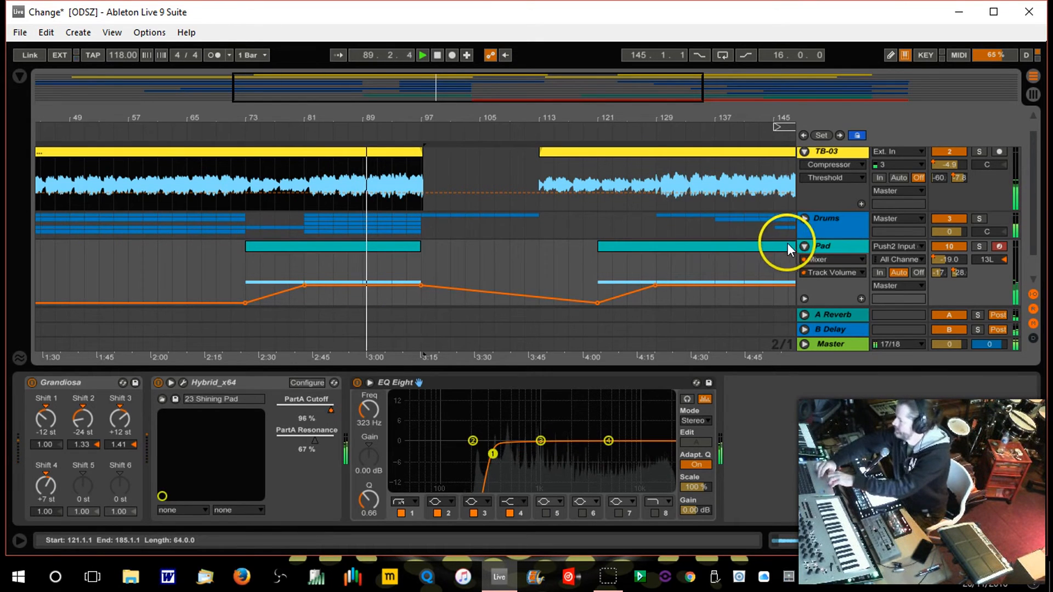
Fold the Pad and TB-03 tracks and show the whole arrangement
left_click(804, 248)
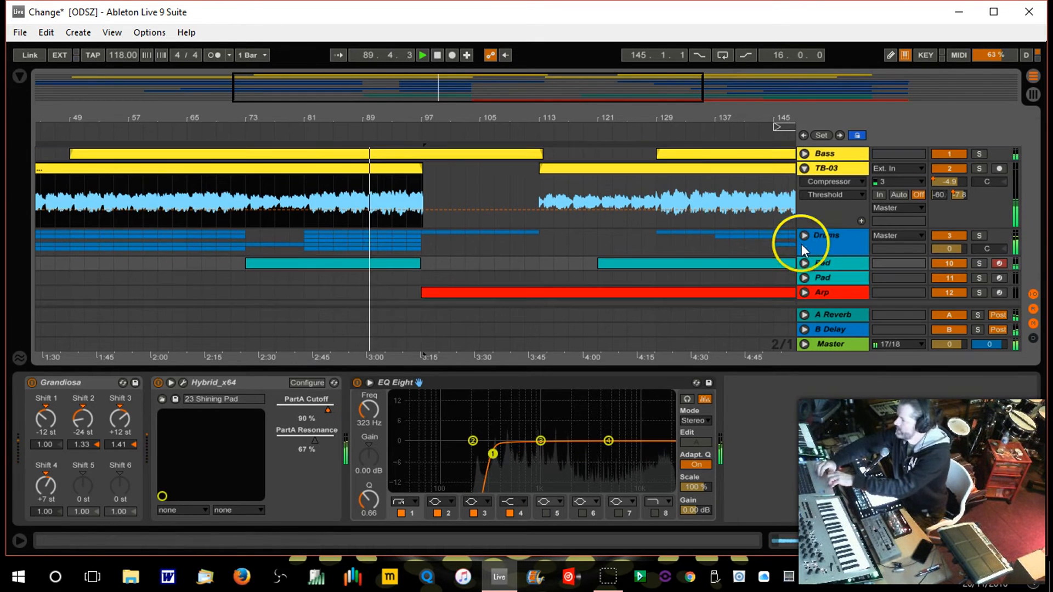
left_click(804, 168)
left_click_drag(567, 122, 564, 106)
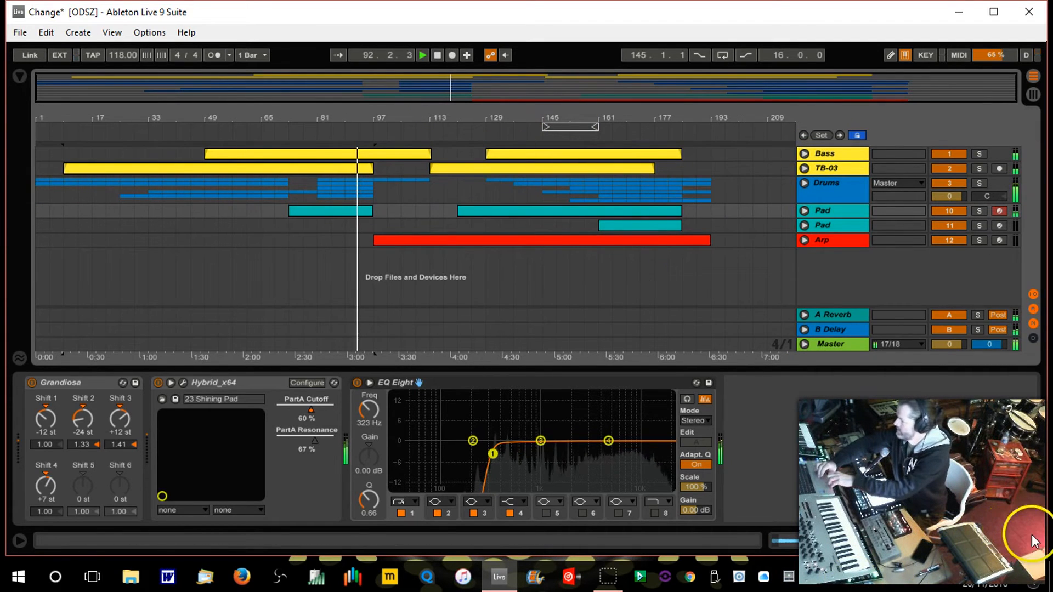
In the Pad's EQ Eight, enable a band 8 high cut at 13.2 kHz and set band 3 to -2.60 dB at 1.00 kHz, ending with playback stopped
left_click(655, 513)
left_click_drag(665, 458, 650, 452)
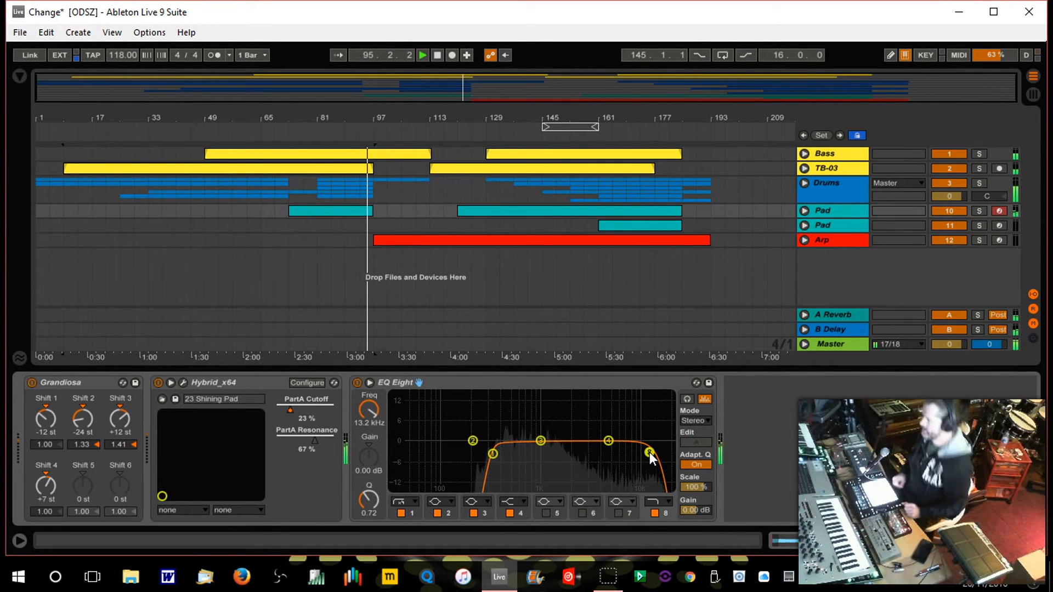
left_click_drag(541, 441, 540, 449)
key("space")
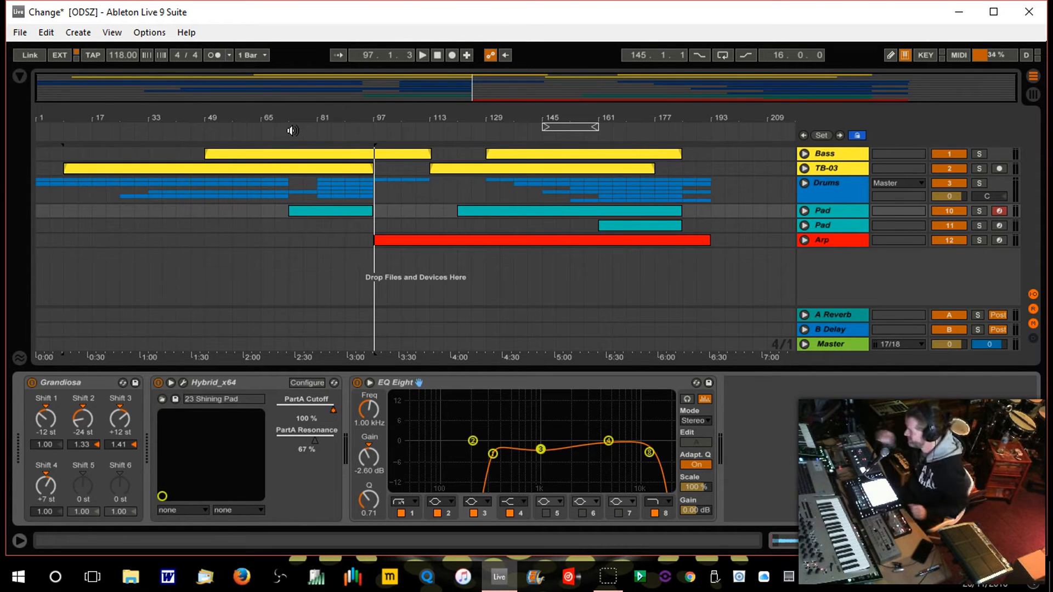
Play the arrangement from about bar 97 and show the Arp track's devices while listening
left_click(375, 129)
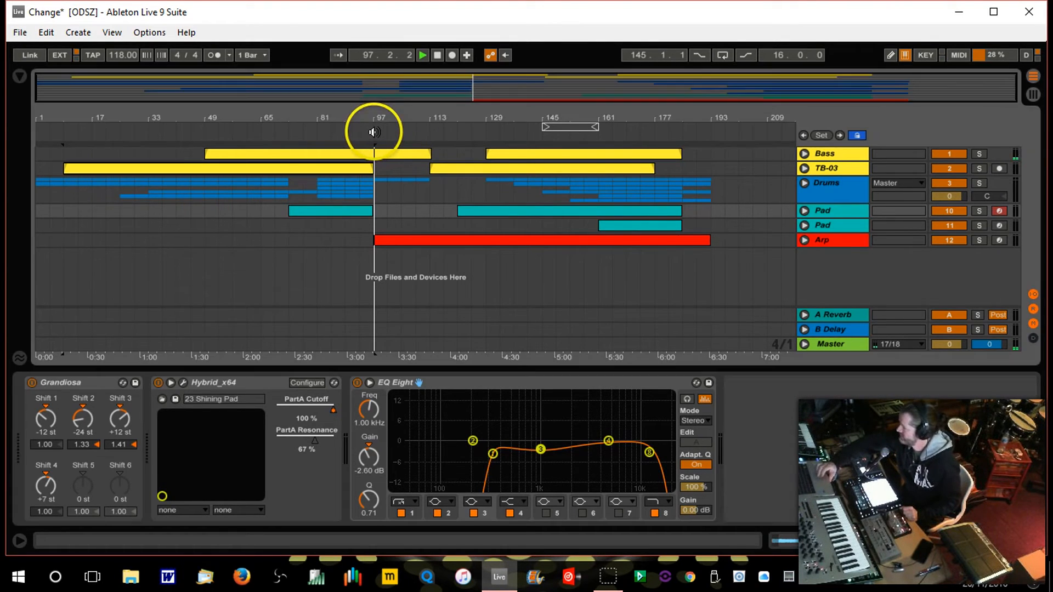
left_click(854, 241)
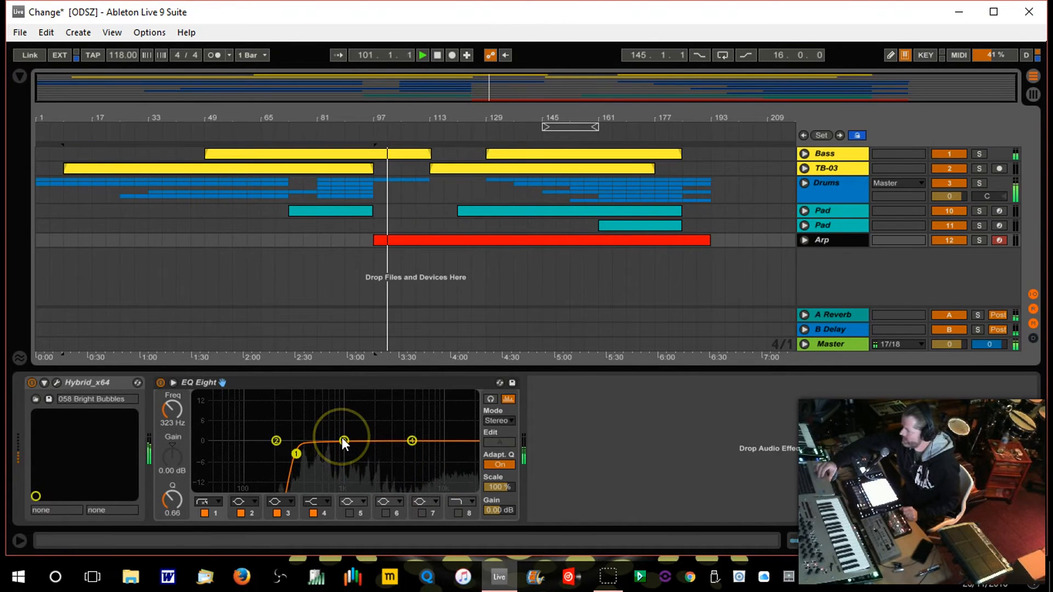
left_click(366, 140)
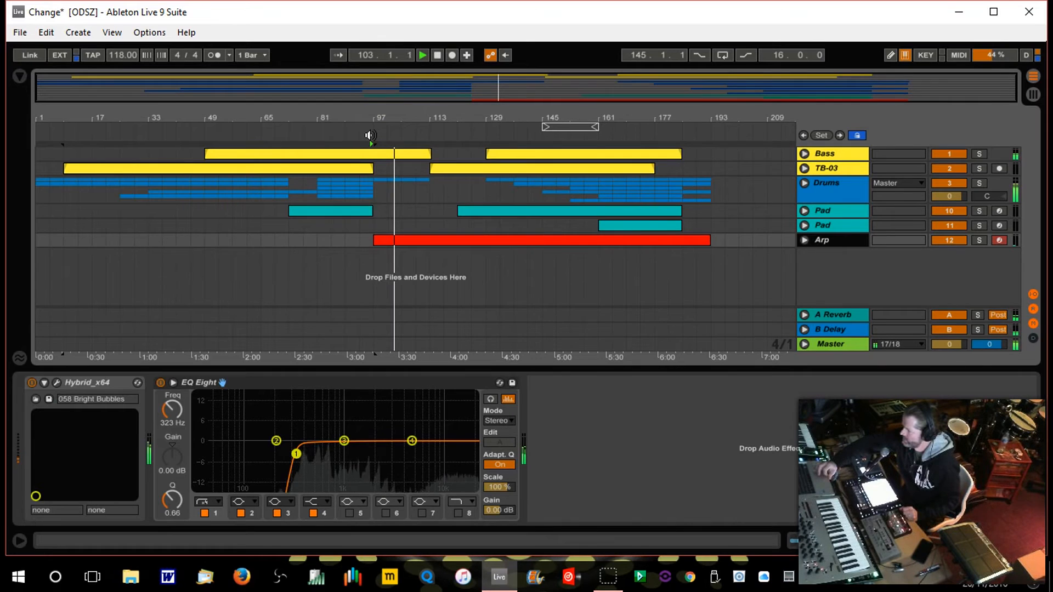
Unfold the Arp track and bend the fade-in of its volume automation upward into a curve, without an extra breakpoint
left_click(805, 236)
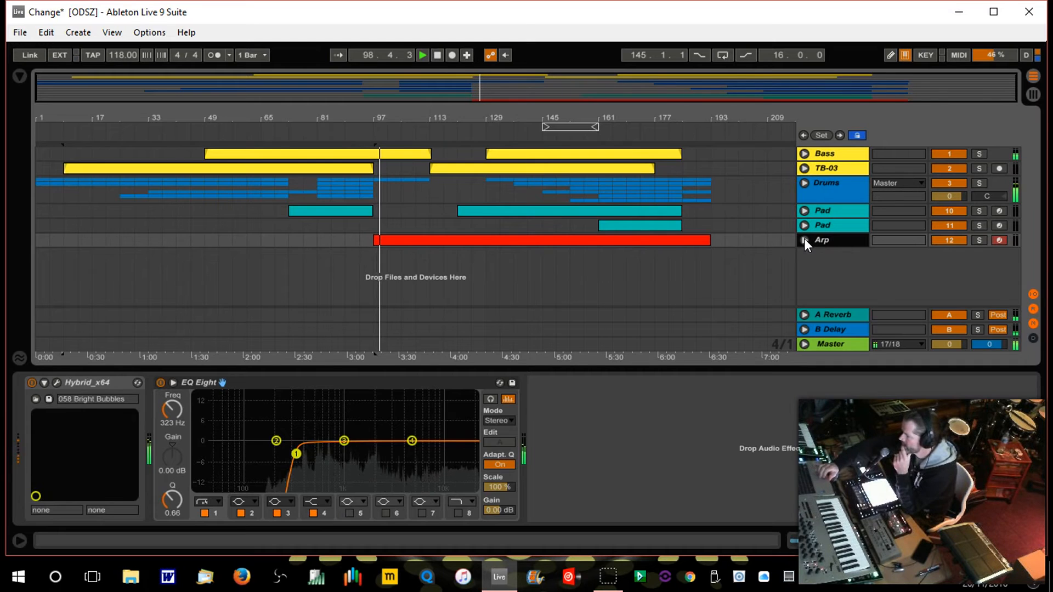
left_click(804, 239)
left_click(600, 295)
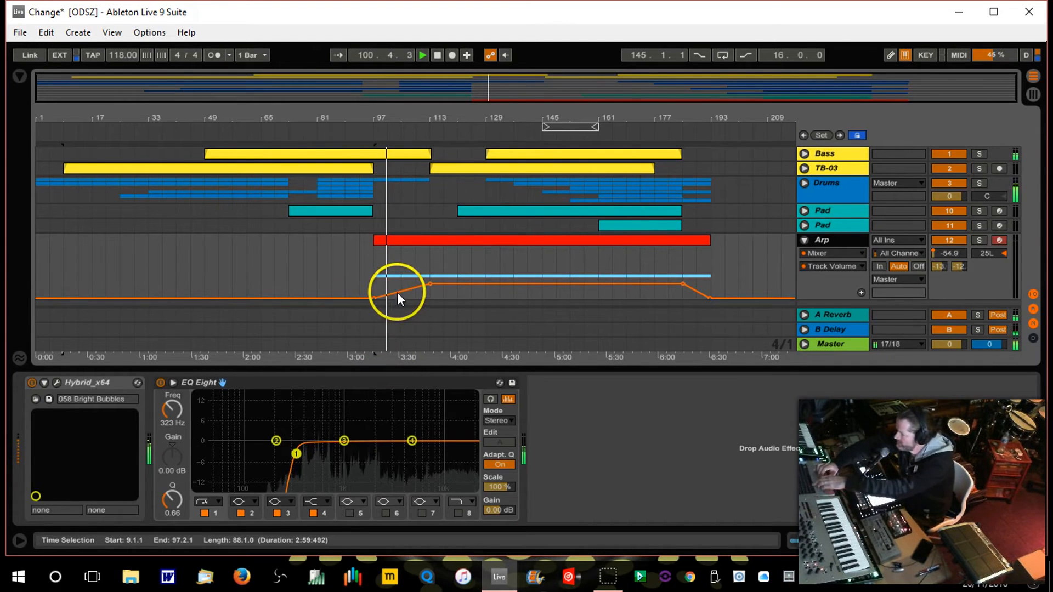
left_click_drag(398, 292, 398, 279)
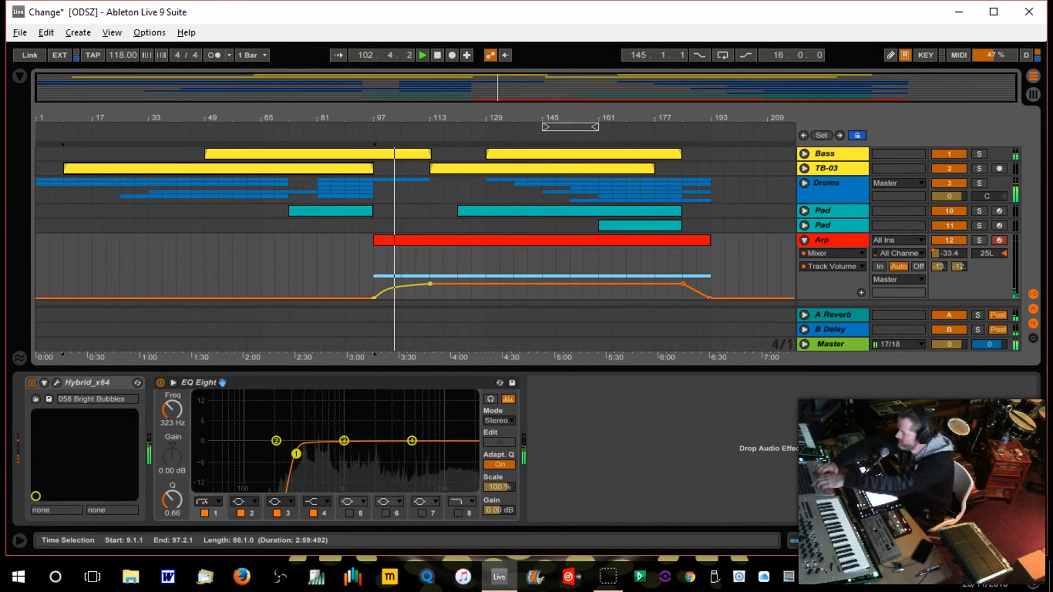
left_click(387, 290)
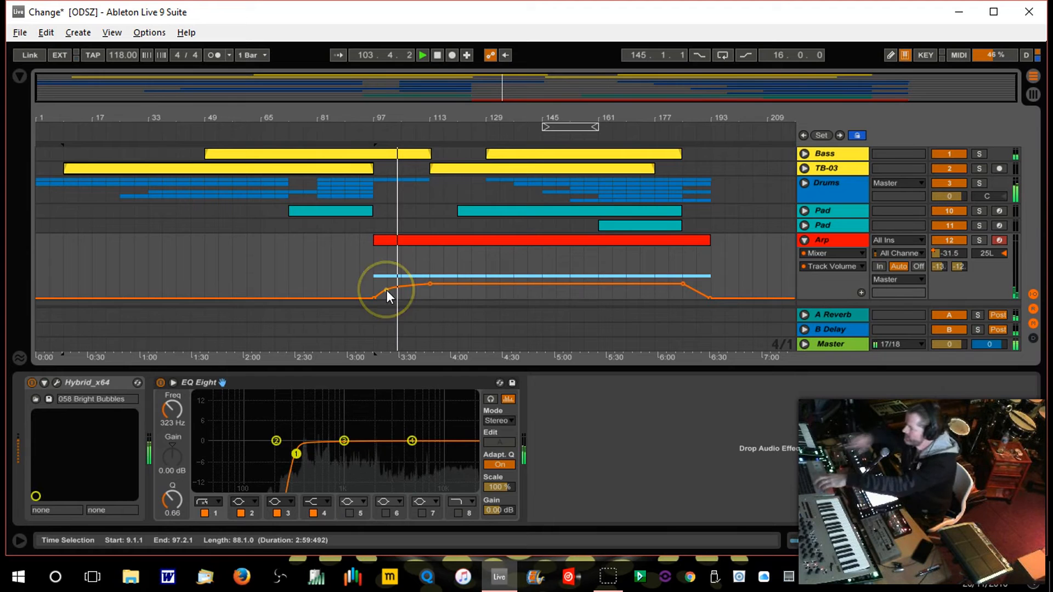
key("ctrl+z")
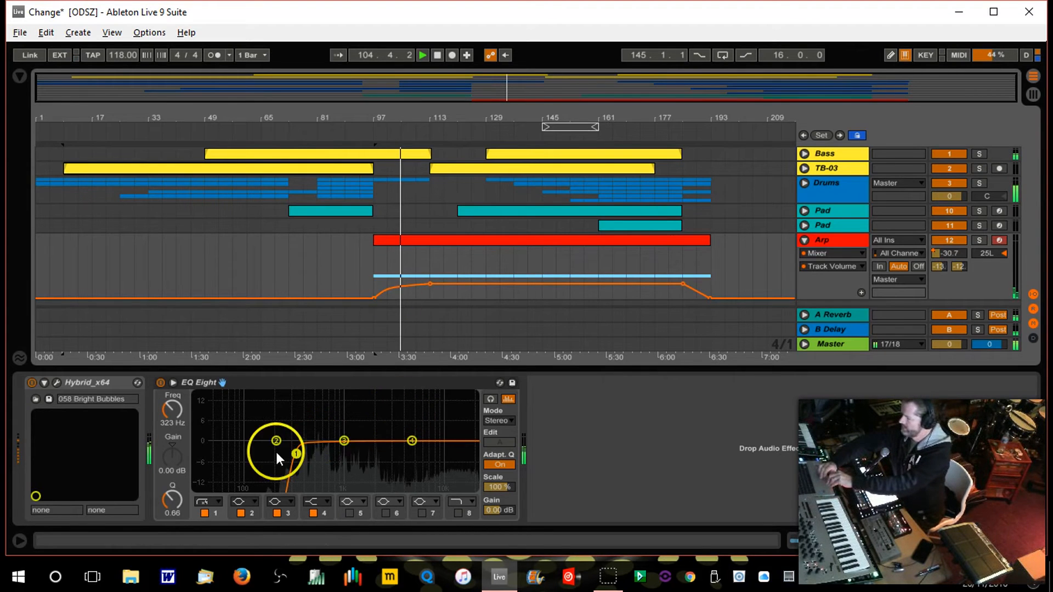
Lower the band 1 low cut in the Arp's EQ Eight to 289 Hz
mouse_move(296, 454)
left_mouse_down()
mouse_move(275, 442)
mouse_move(247, 452)
mouse_move(292, 453)
left_mouse_up()
left_click(383, 314)
left_click(463, 216)
left_click(455, 240)
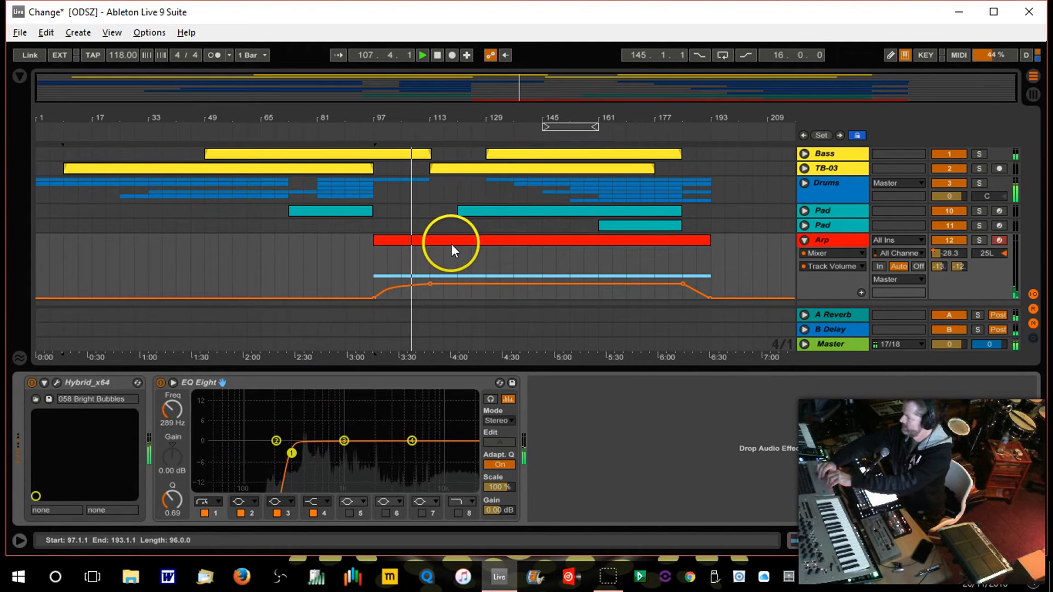
Set the Arp track's input to No Input and stop playback
left_click(771, 245)
left_click(936, 233)
left_click_drag(917, 239, 904, 531)
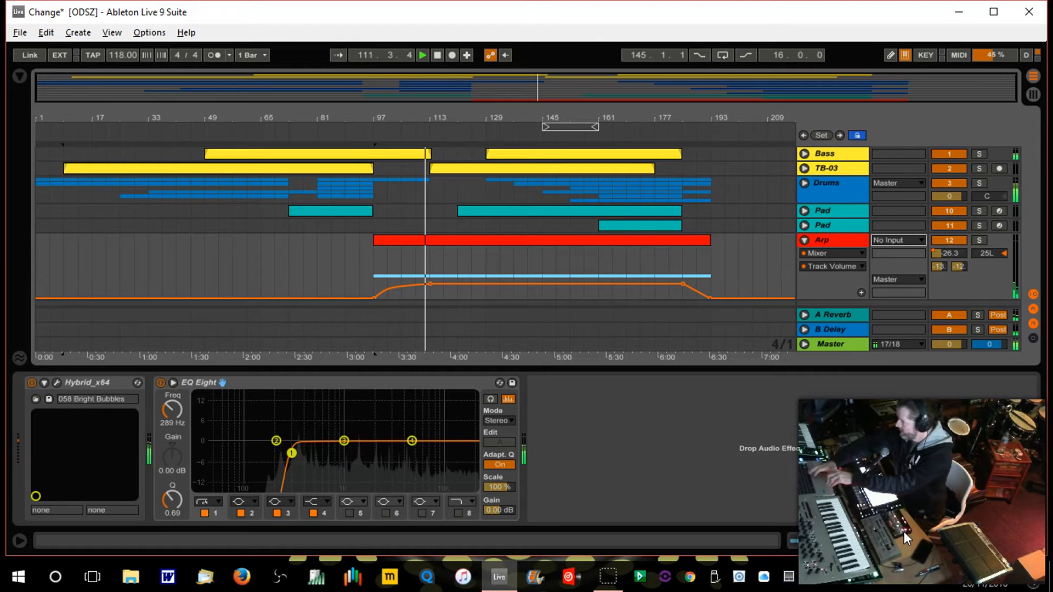
key("space")
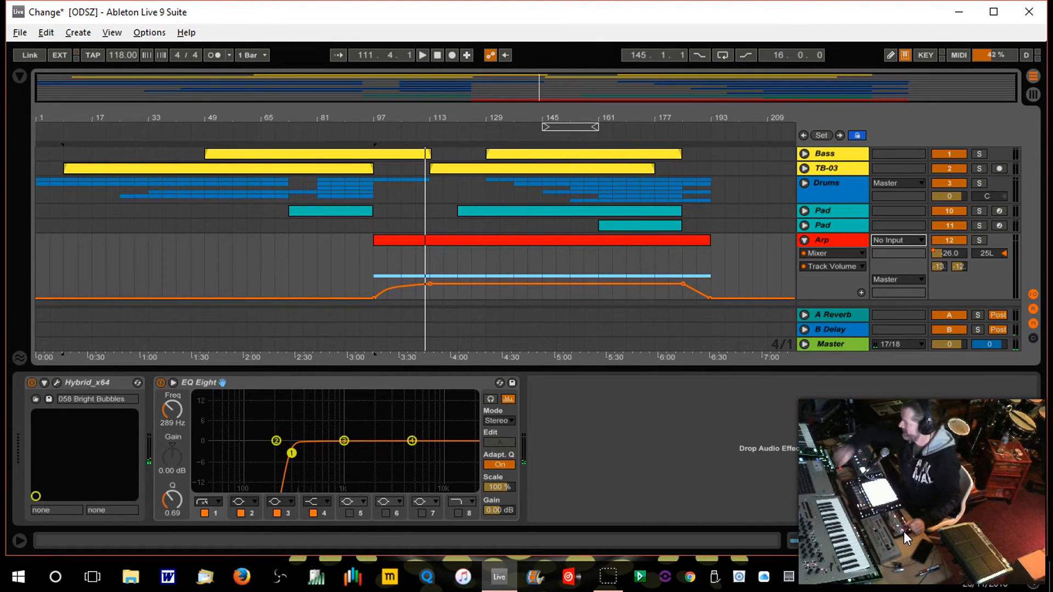
Replay from about bar 97 and, in the Arp's EQ Eight, boost band 4 about 2.60 dB and set band 3 to -1.36 dB at 1.06 kHz
left_click(369, 131)
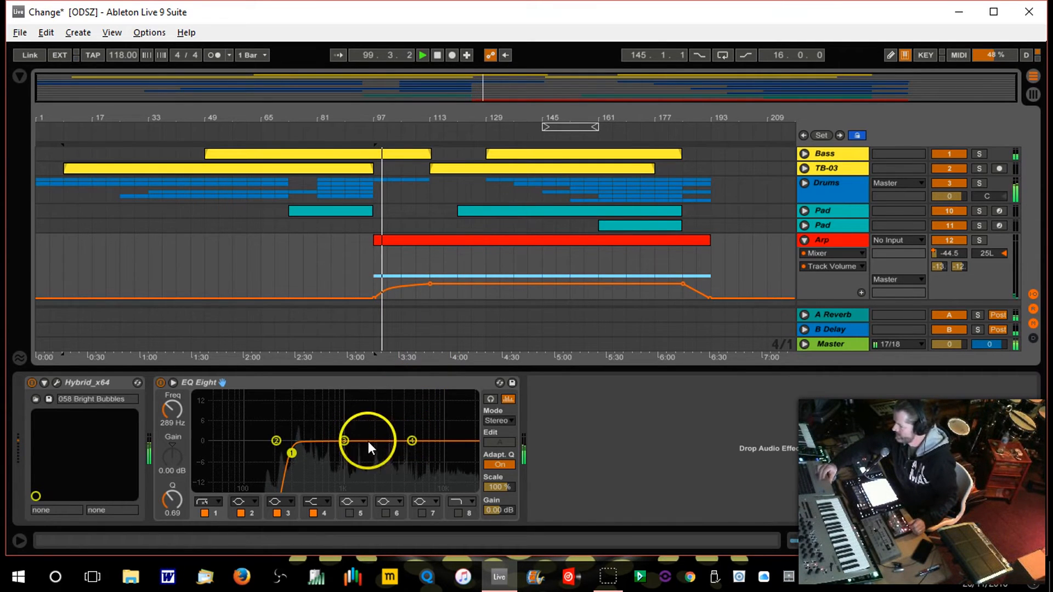
left_click_drag(412, 441, 411, 433)
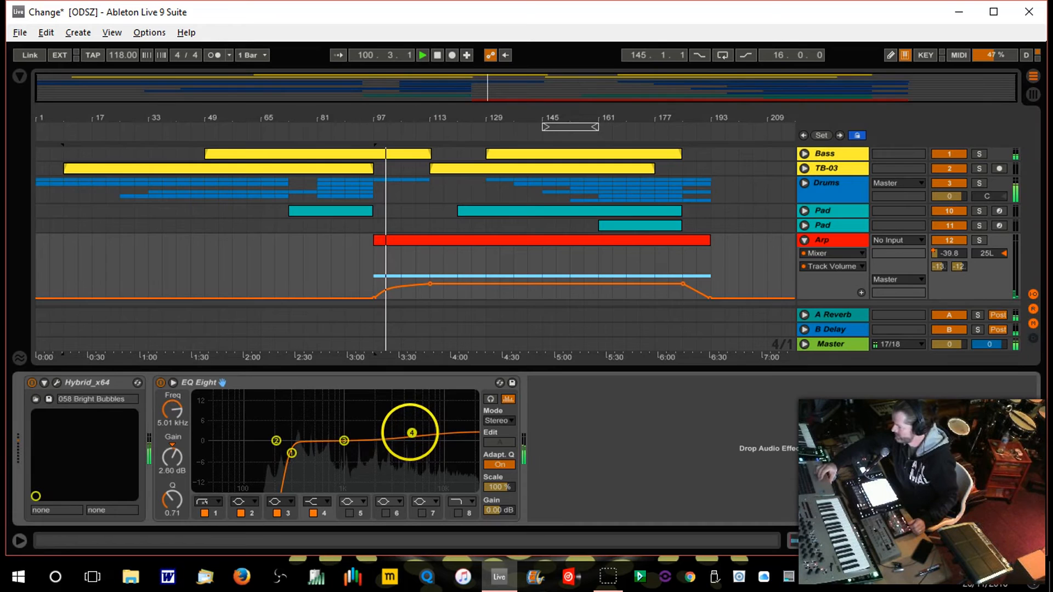
left_click_drag(342, 442, 346, 445)
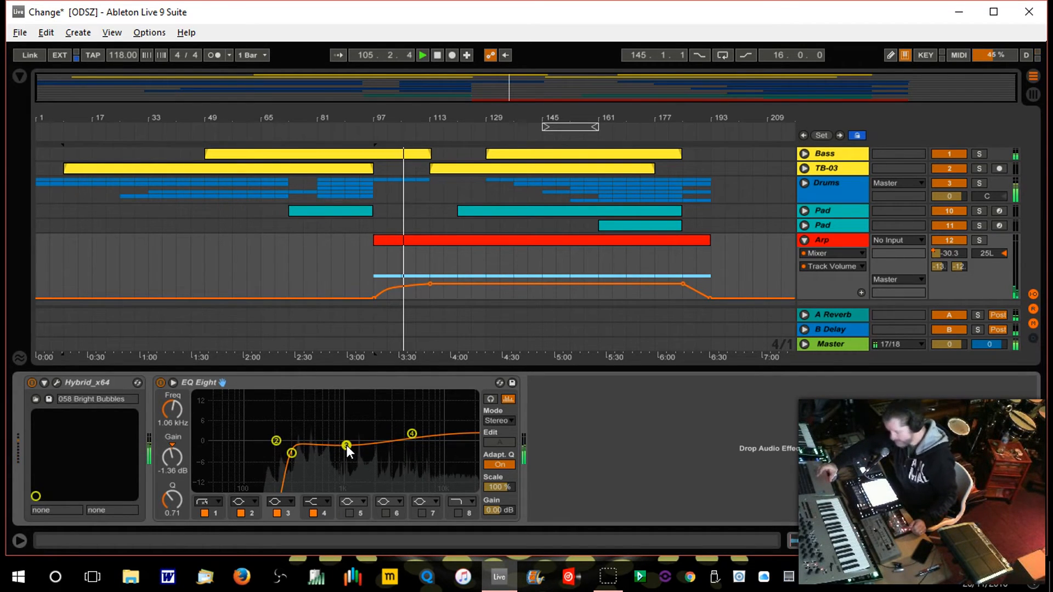
left_click(449, 383)
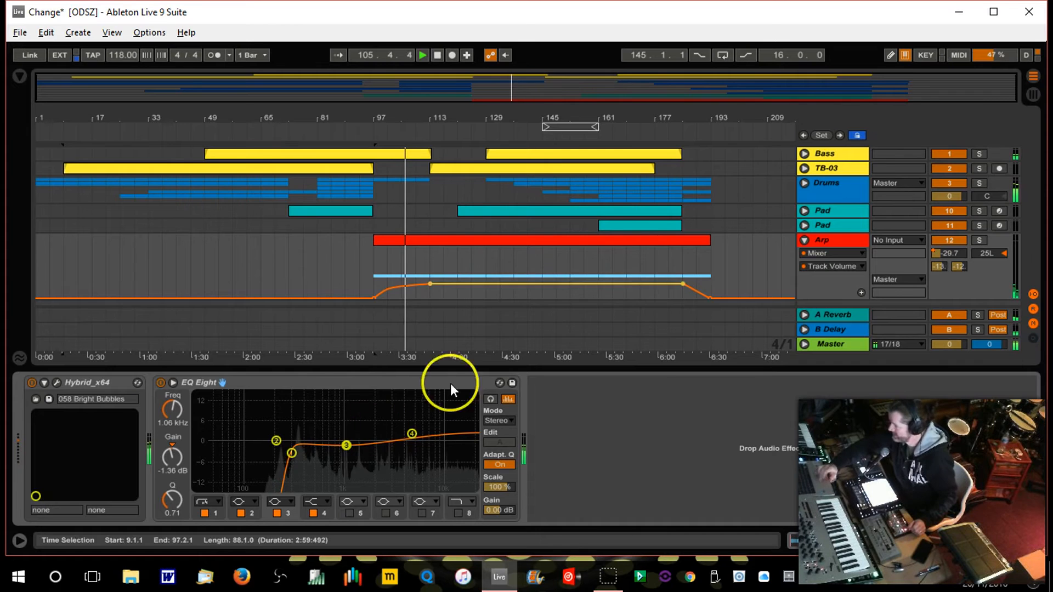
Unfold the Bass and first Pad tracks, hide the device view, and lower the Pad's volume automation from bar 129 to -21.0 dB
left_click(805, 153)
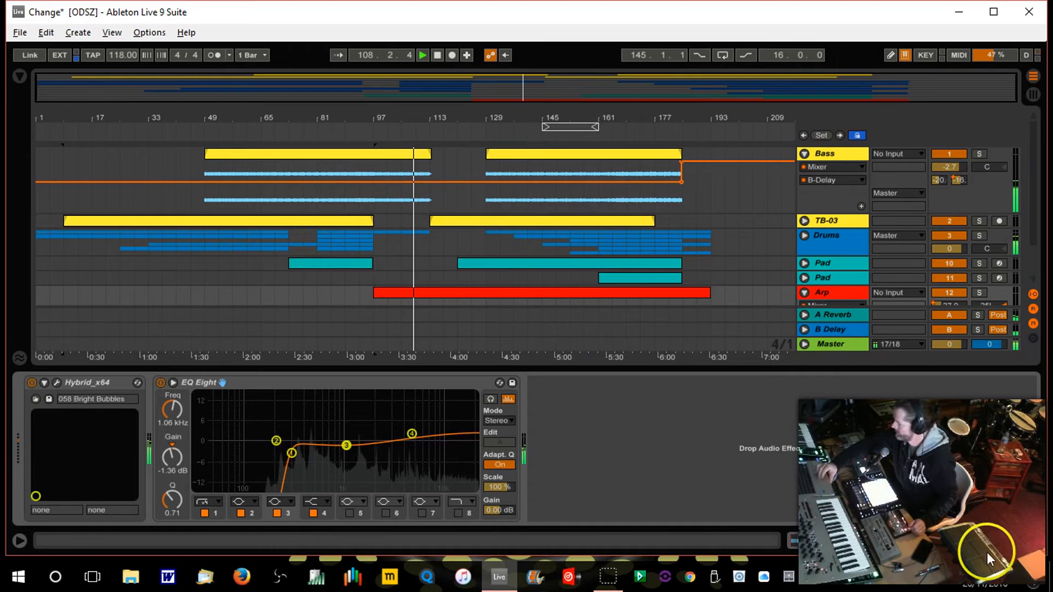
left_click(1034, 541)
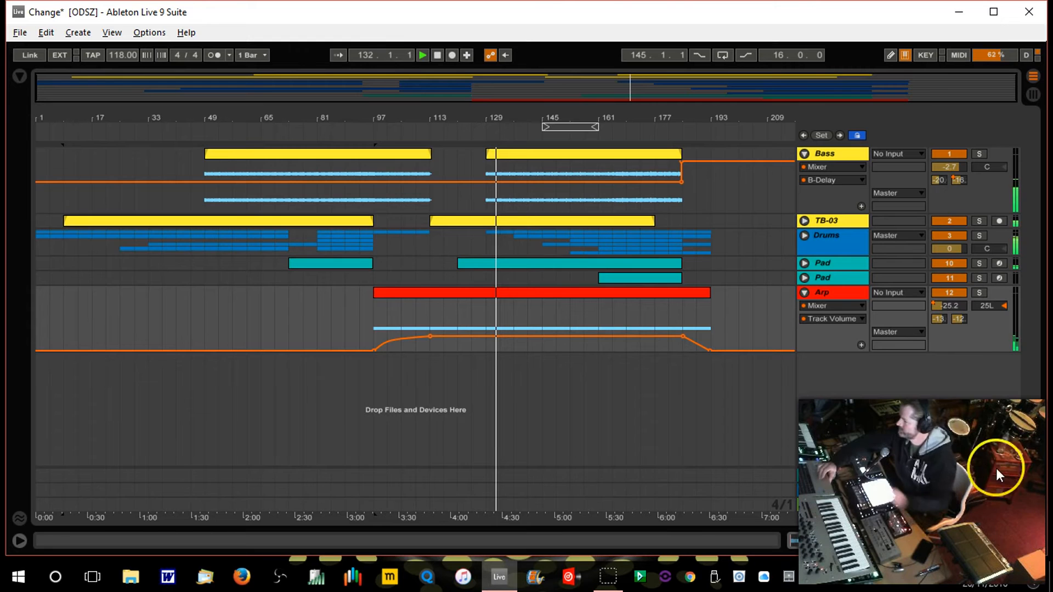
left_click(805, 263)
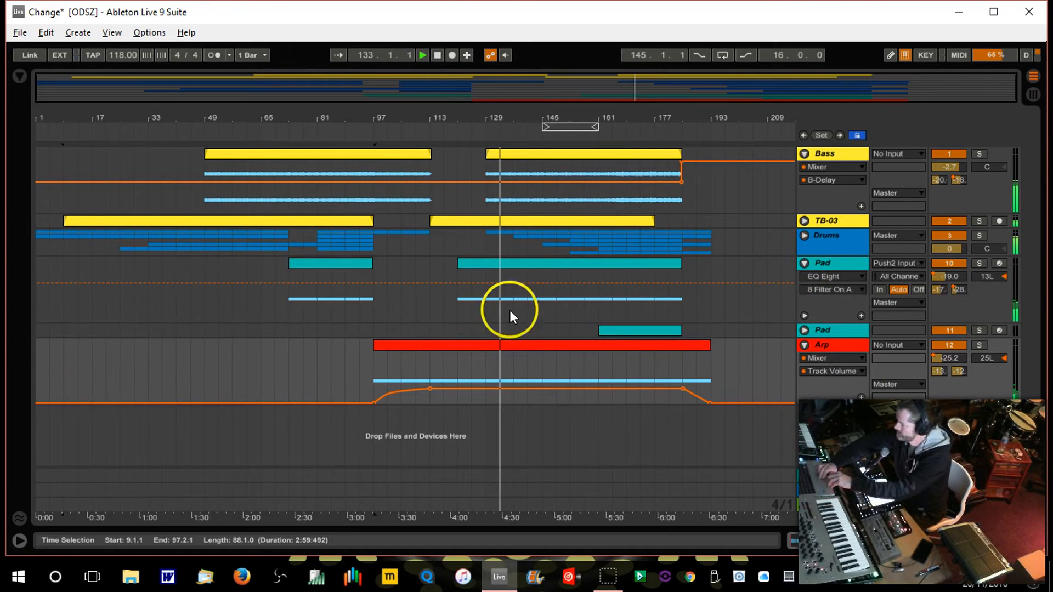
left_click(957, 275)
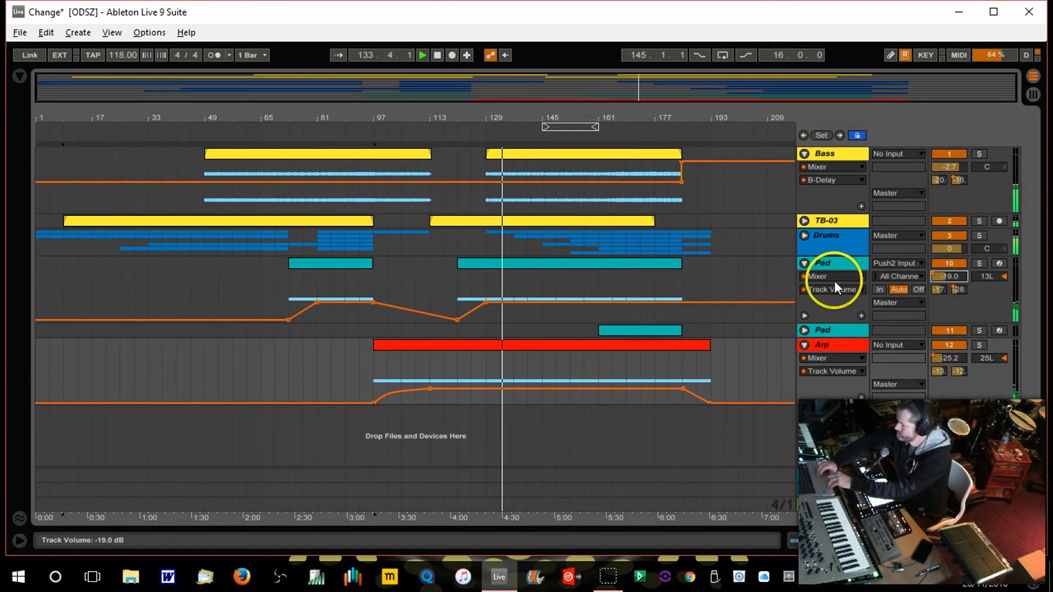
left_click(488, 304)
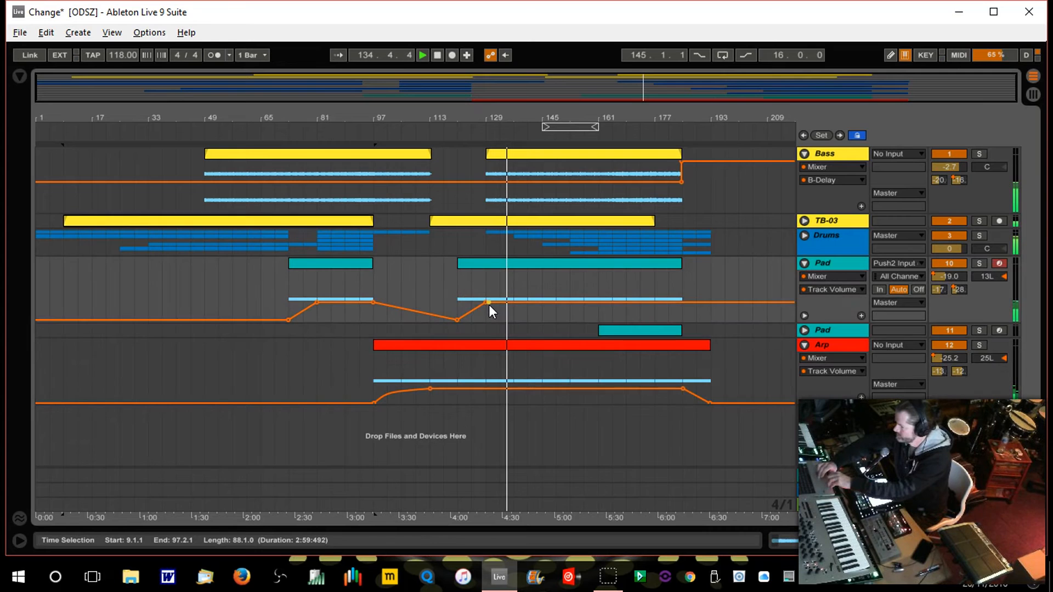
left_click_drag(489, 305, 489, 306)
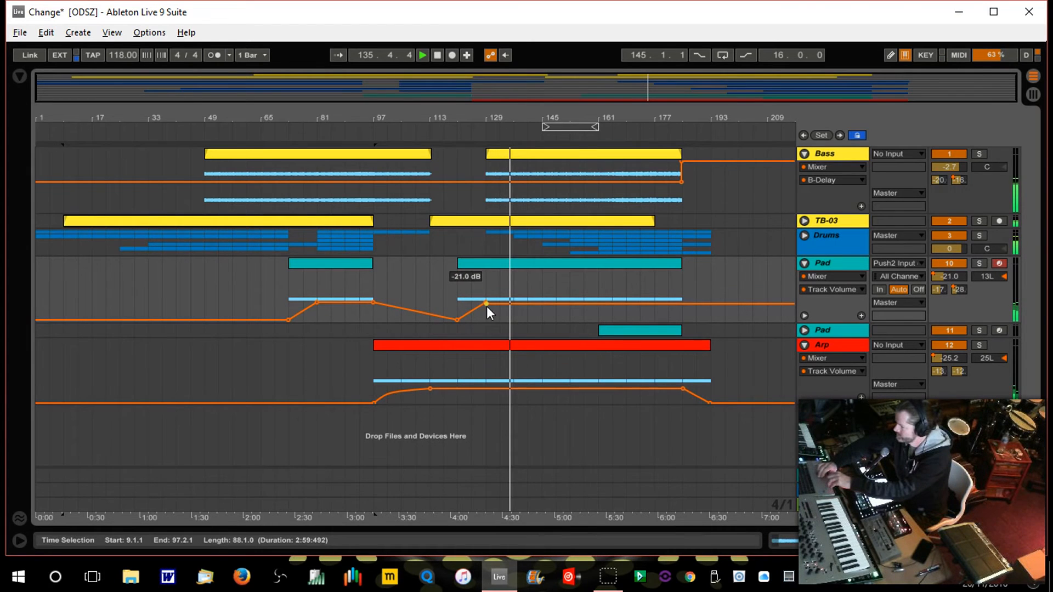
Check the first Pad's volume automation around bar 129, and pan that track to 14R
left_click_drag(491, 156, 452, 276)
mouse_move(446, 305)
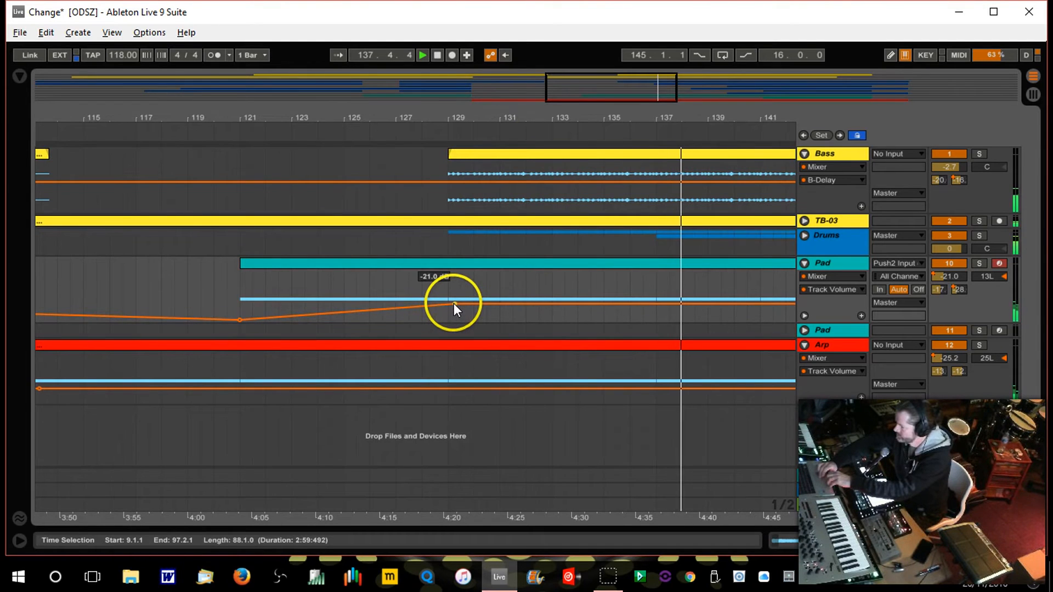
left_click(802, 263)
left_click_drag(566, 137, 548, 106)
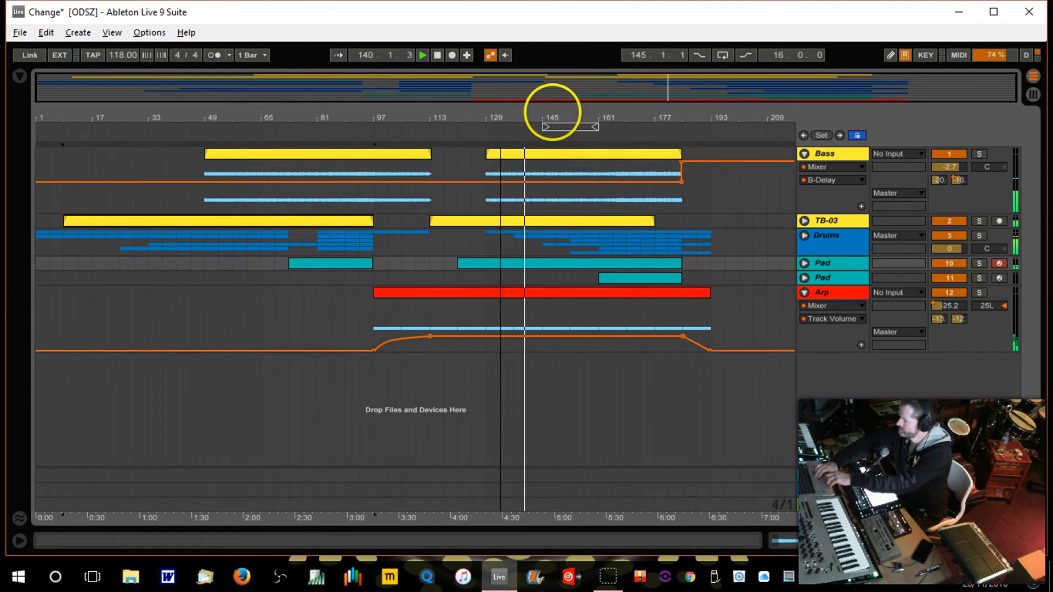
left_click(804, 264)
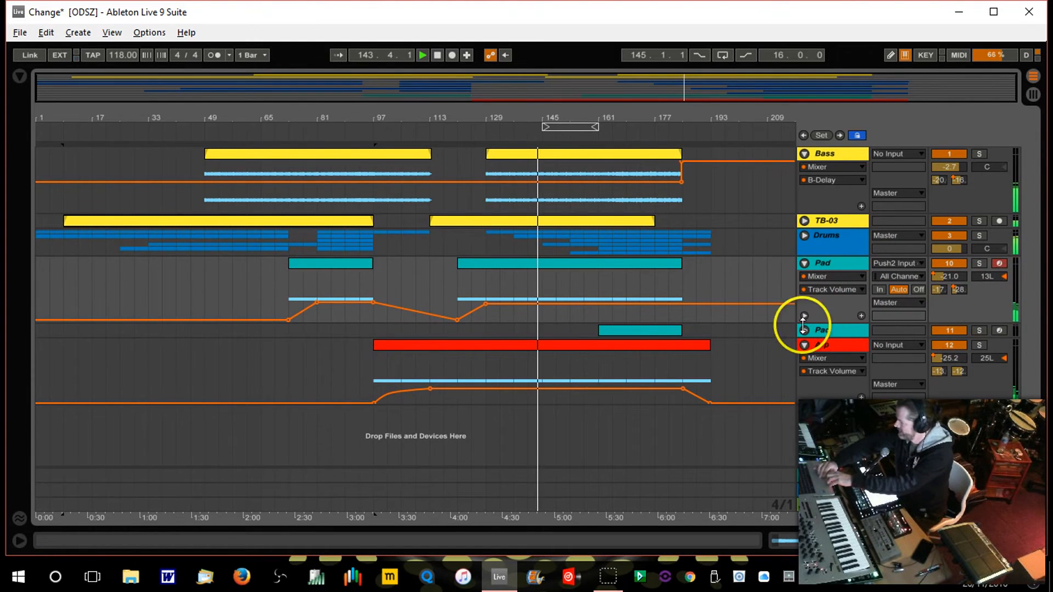
mouse_move(988, 279)
left_mouse_down()
mouse_move(989, 247)
mouse_move(989, 286)
mouse_move(989, 277)
left_mouse_up()
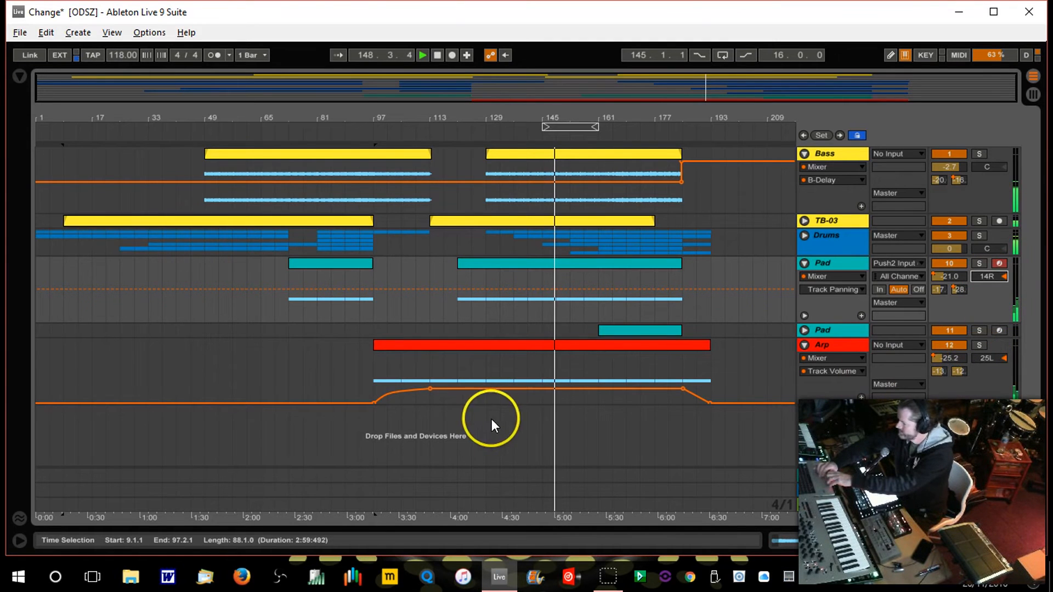
Raise the sustained section of the Arp's volume automation to -21.7 dB and fold the Arp track
left_click_drag(574, 391, 574, 384)
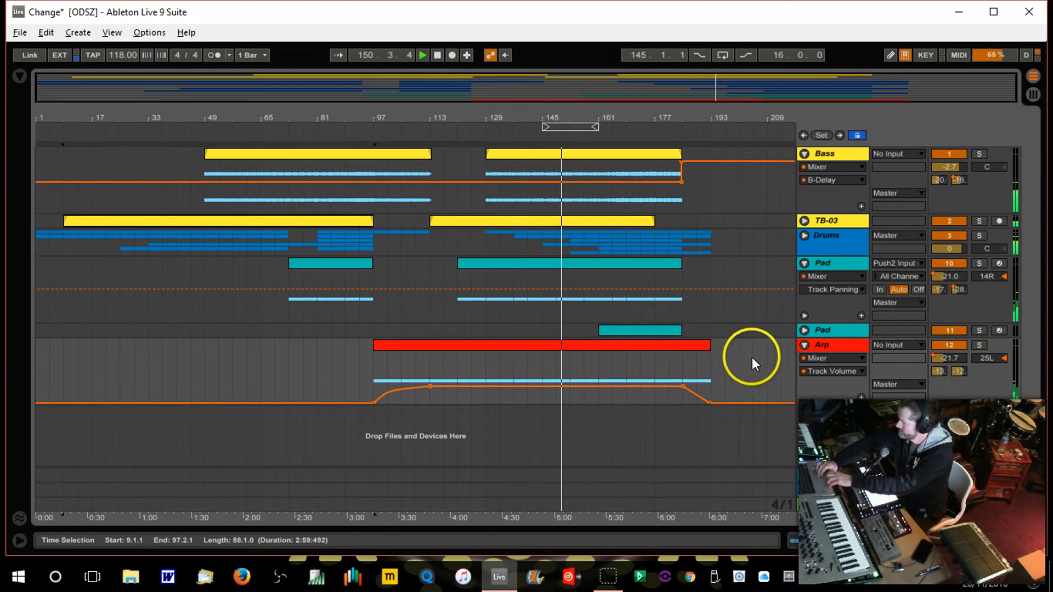
left_click(805, 346)
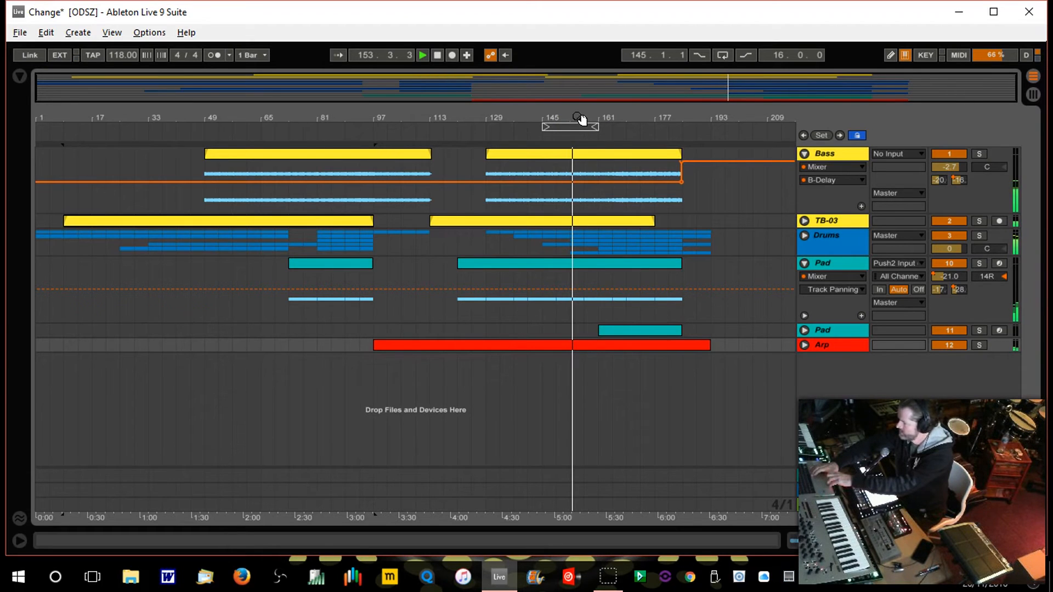
Unfold the Drums group and lower the drum loop track's volume to -12.2 dB, folding that track again
left_click(805, 235)
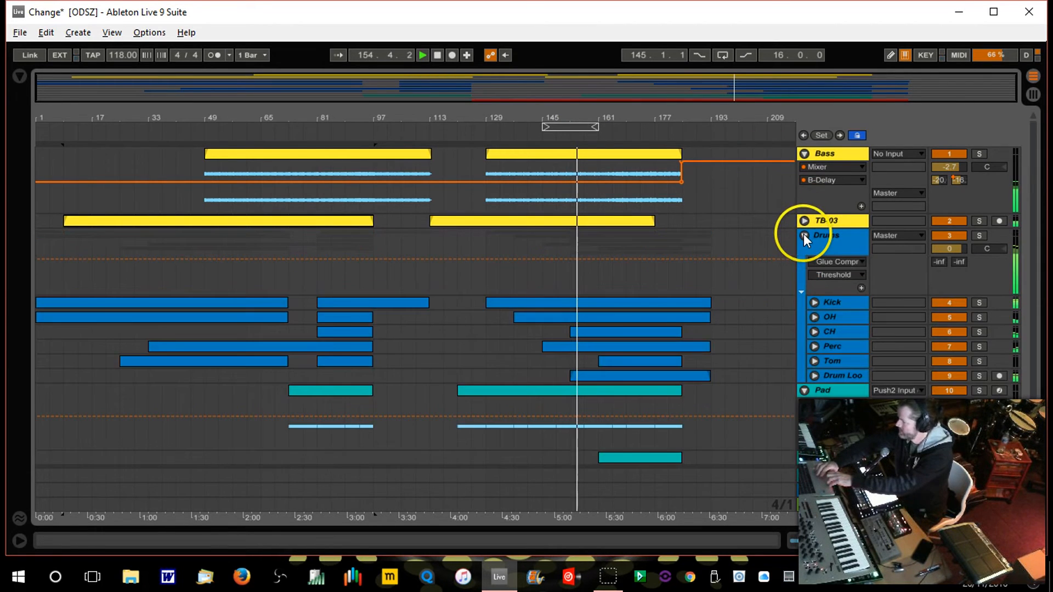
left_click(815, 377)
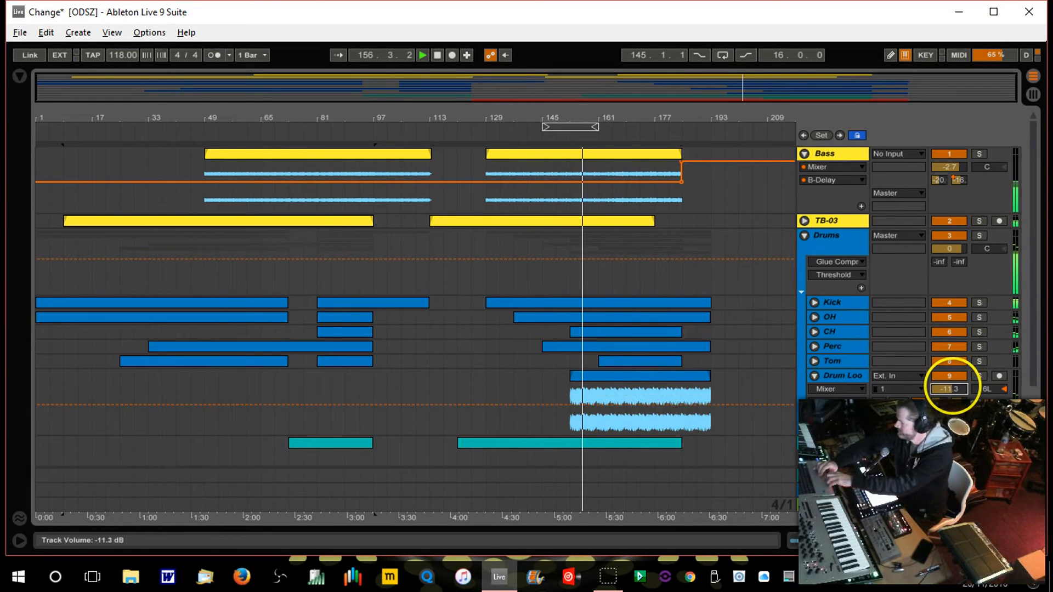
left_click_drag(953, 387, 953, 390)
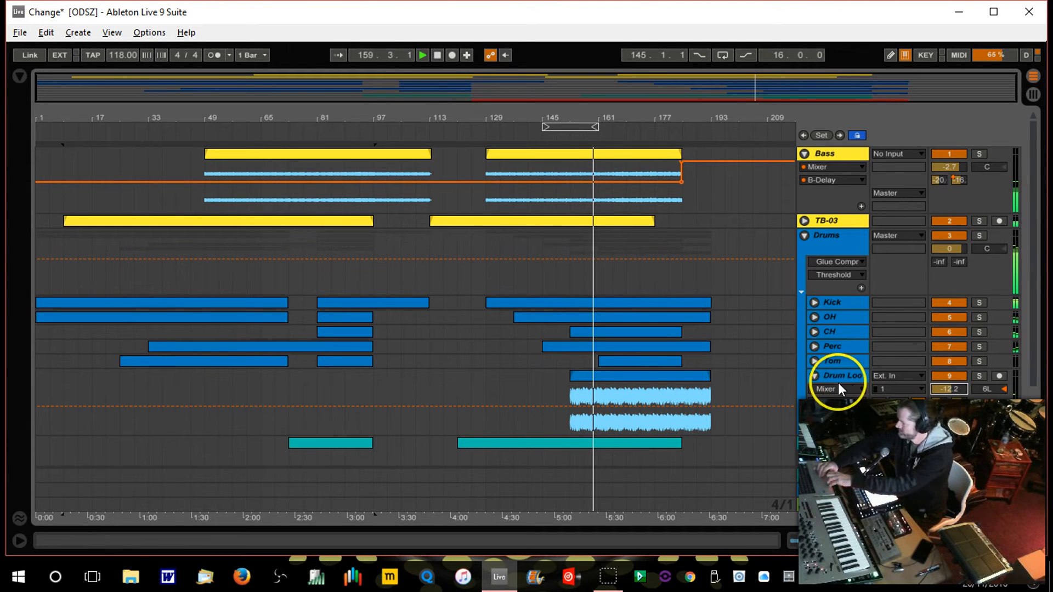
left_click(815, 376)
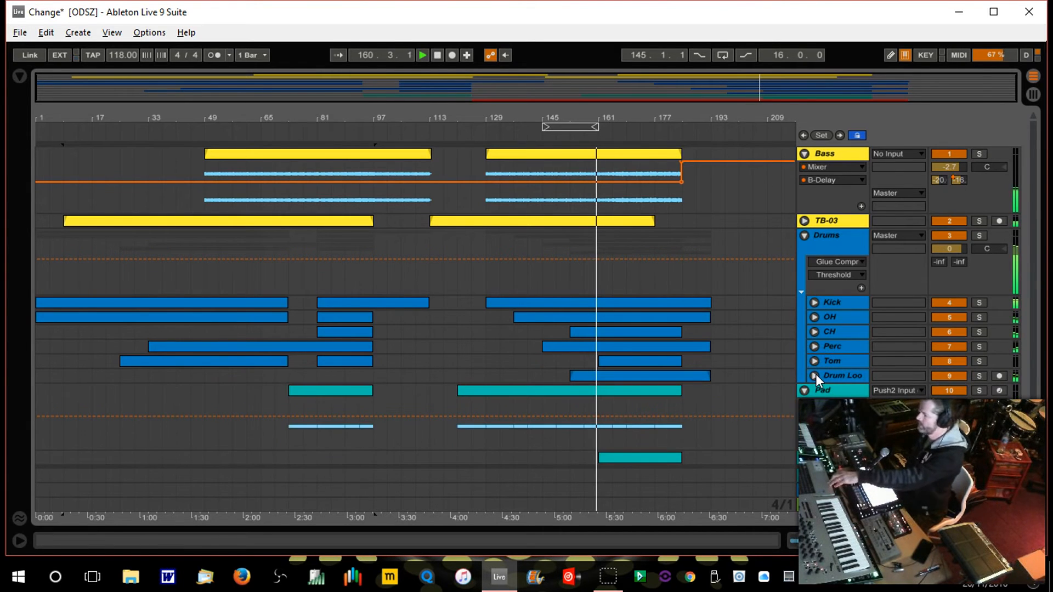
Extend the start of the last Tom clip back to bar 153 and fold the Tom track
left_click(814, 361)
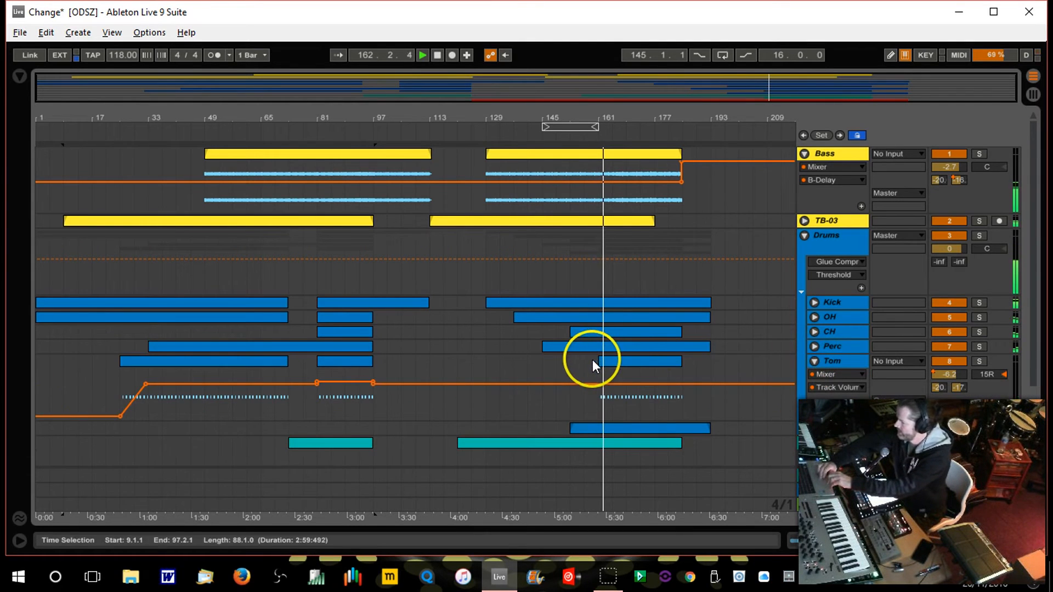
left_click_drag(599, 361, 571, 361)
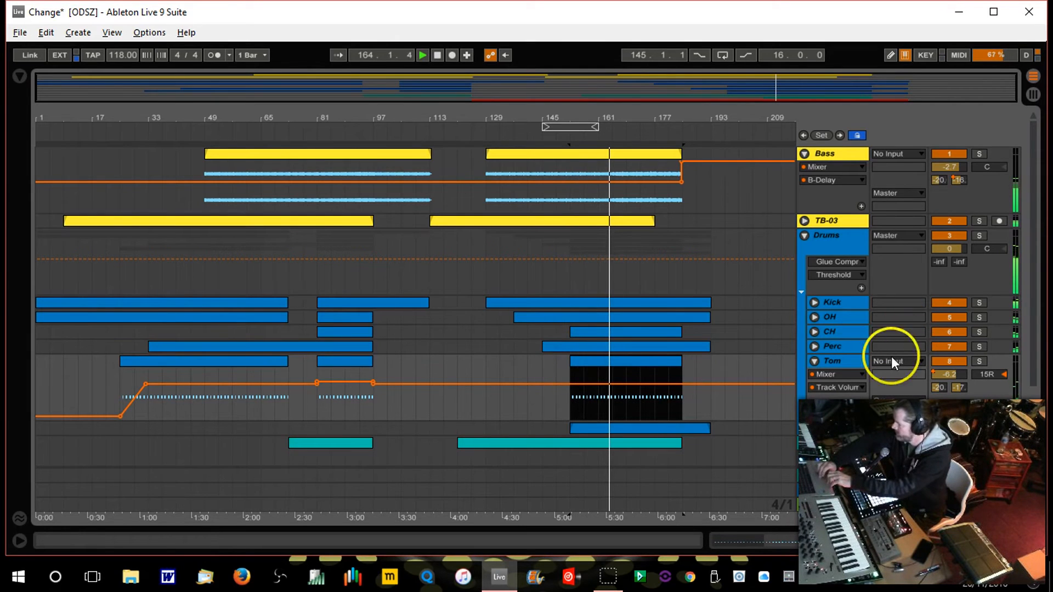
left_click(815, 360)
Lower the second Pad track's volume to -16.1 dB
scroll(1034, 296, "down", 1)
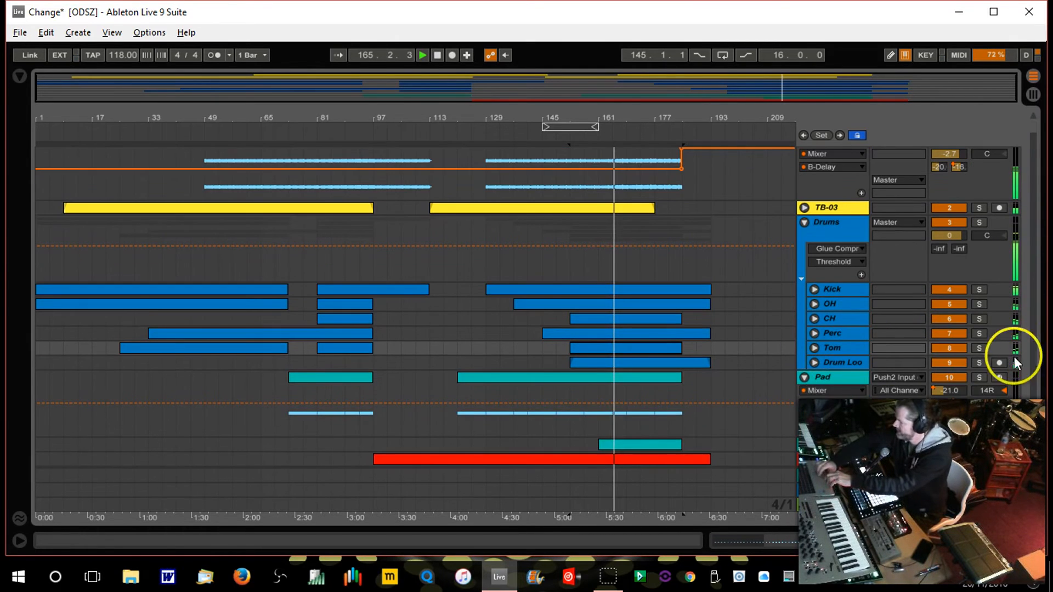
scroll(804, 442, "down", 5)
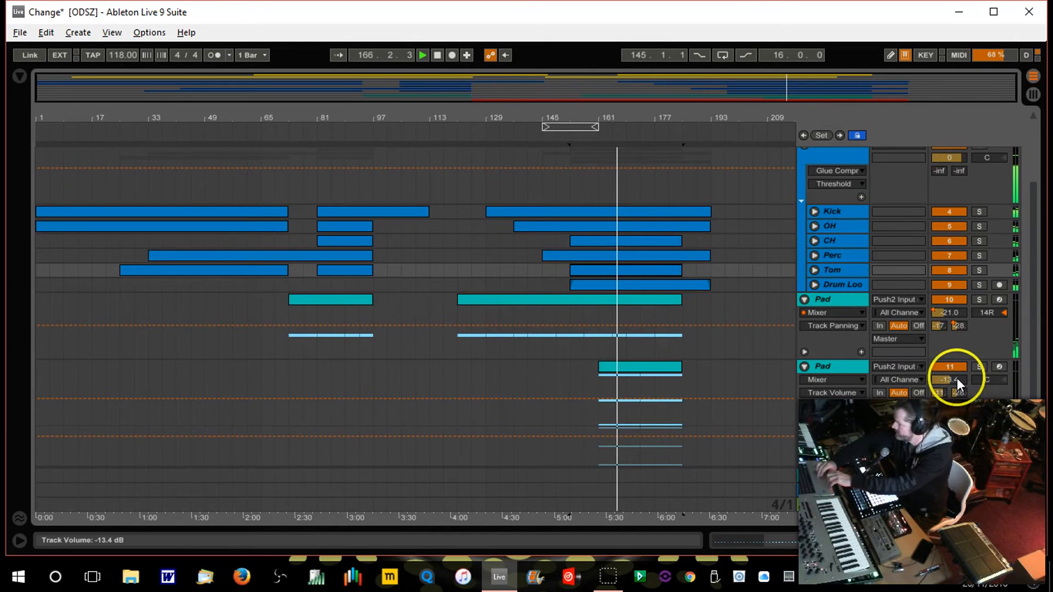
left_click_drag(957, 377, 957, 390)
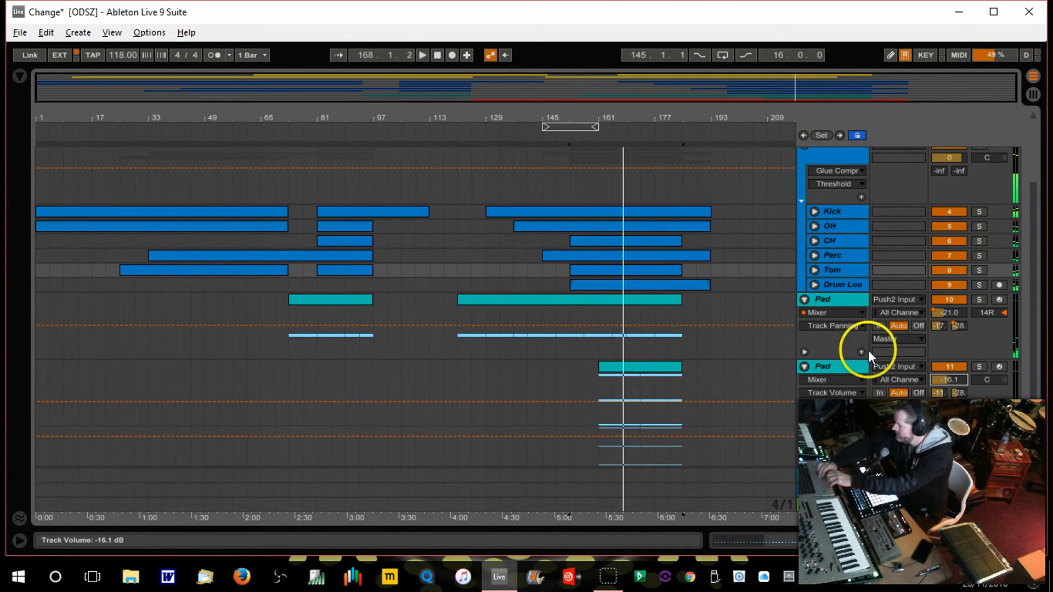
Solo the second Pad from about bar 161, dip its EQ Eight band 3 near 1 kHz, set band 4 to -1.36 dB at 4.74 kHz, and unsolo
double_click(840, 372)
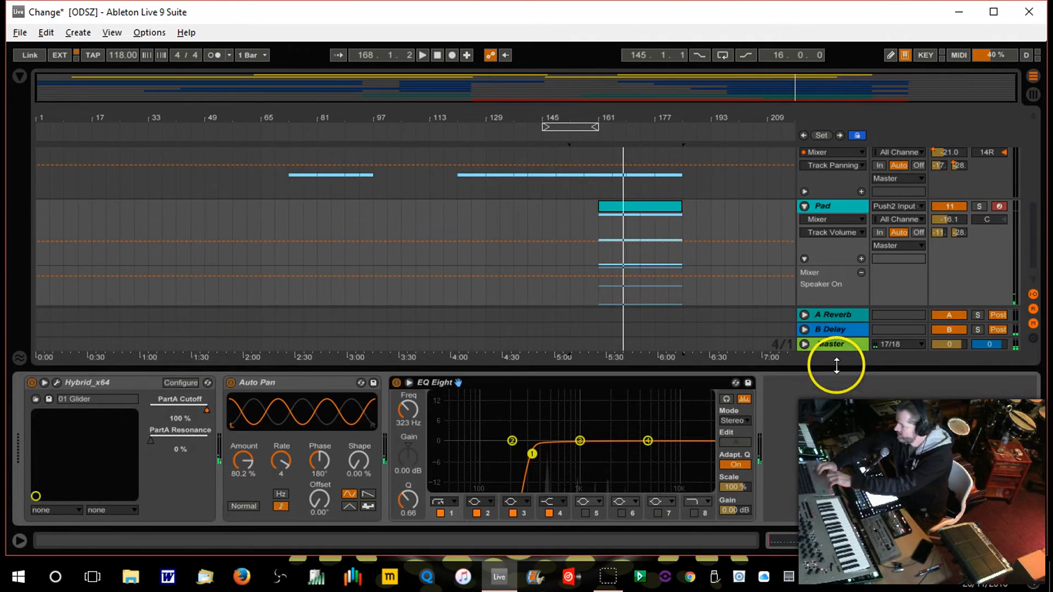
left_click(597, 138)
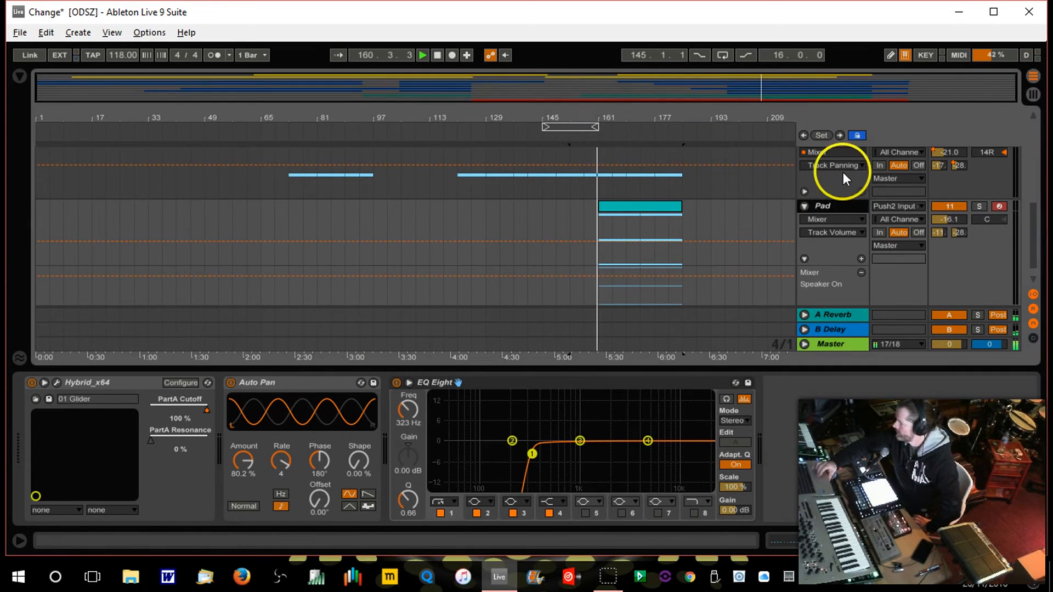
left_click(980, 206)
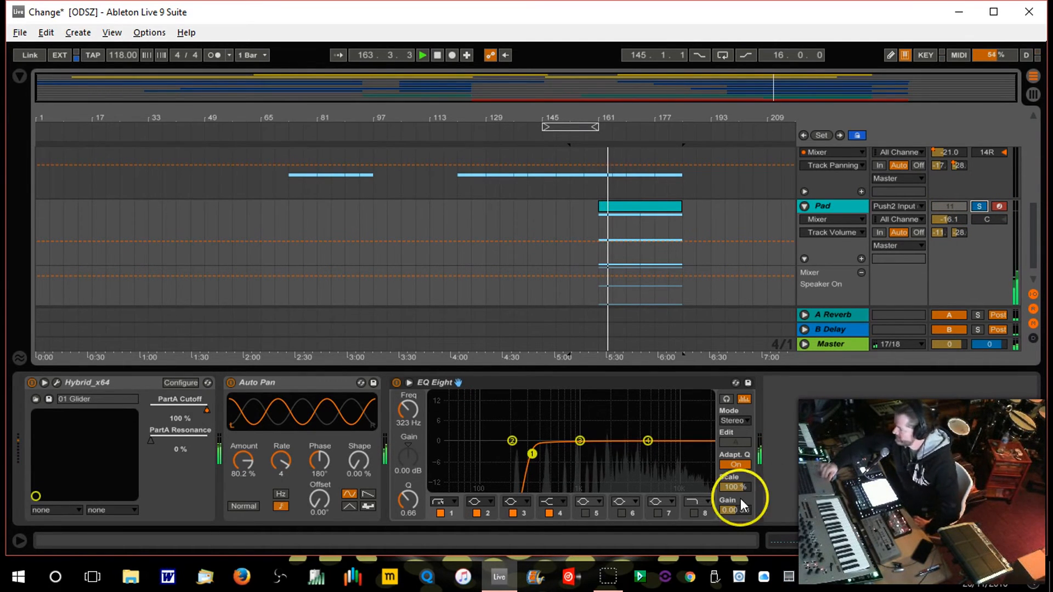
left_click_drag(648, 441, 645, 453)
left_click_drag(580, 440, 646, 446)
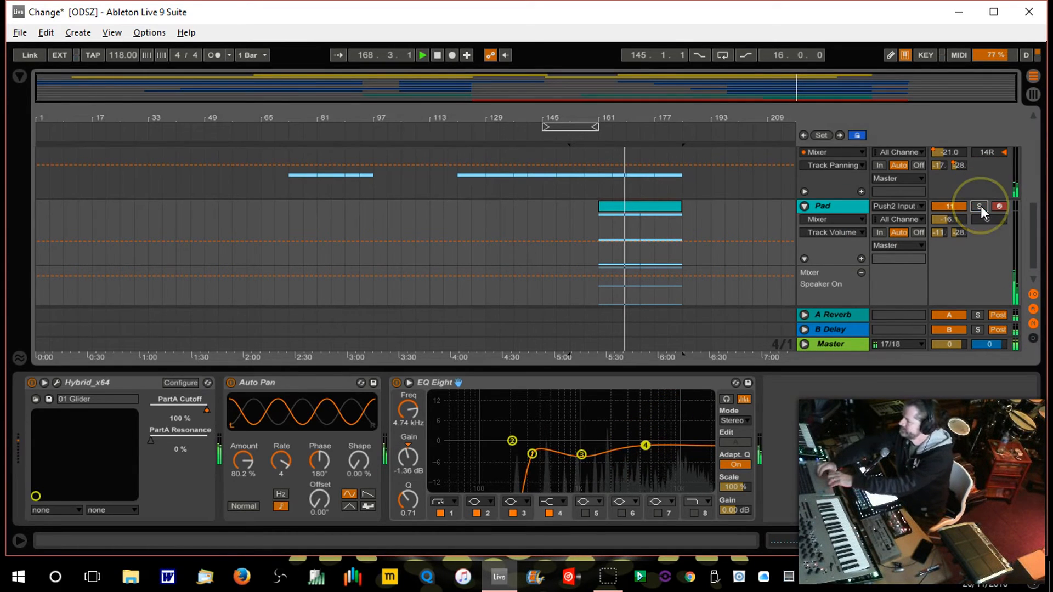
Replay from about bar 161, set the second Pad's volume to -16.6 dB, then hide the device view and fold both Pad tracks
left_click(591, 138)
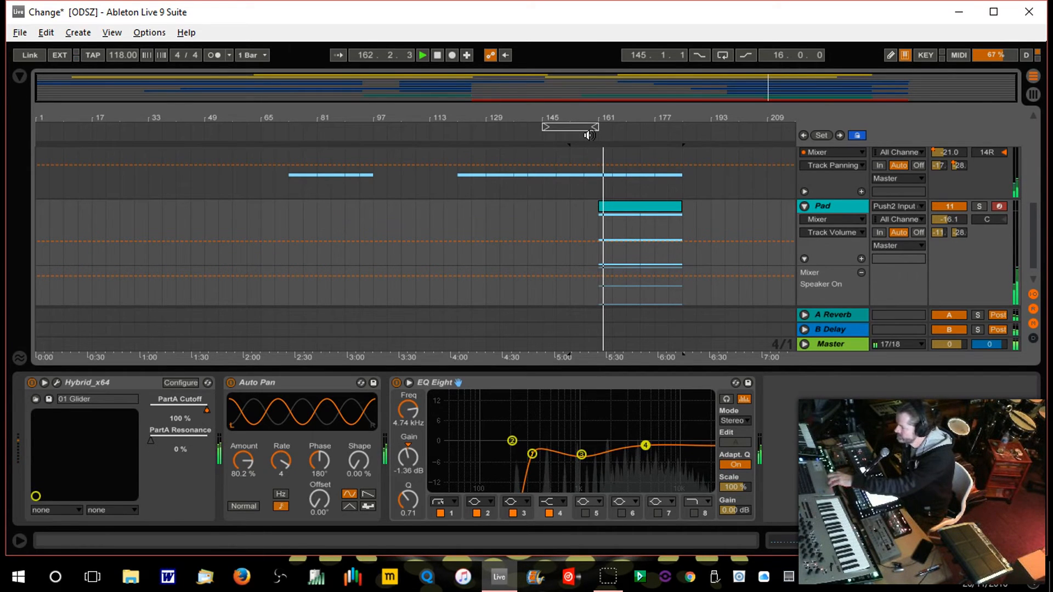
left_click(950, 220)
left_click_drag(950, 218, 950, 222)
left_click(1032, 541)
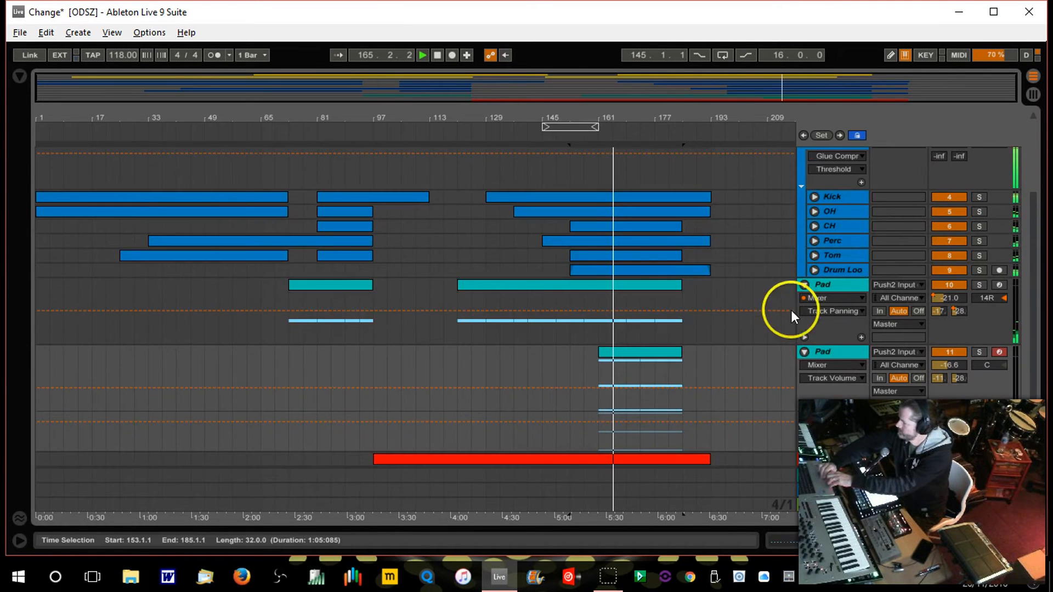
left_click(804, 352)
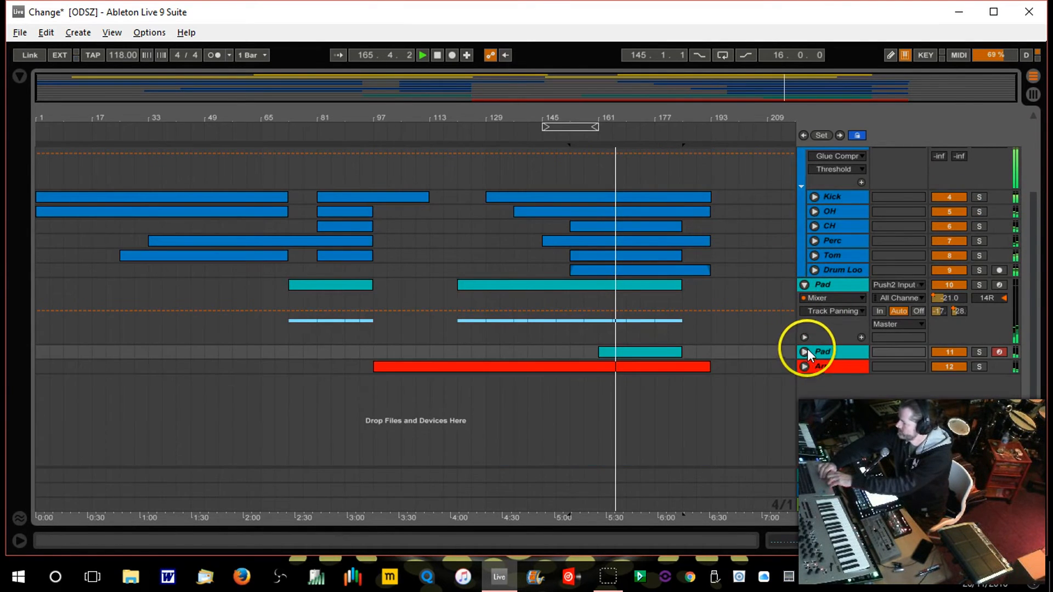
left_click(804, 285)
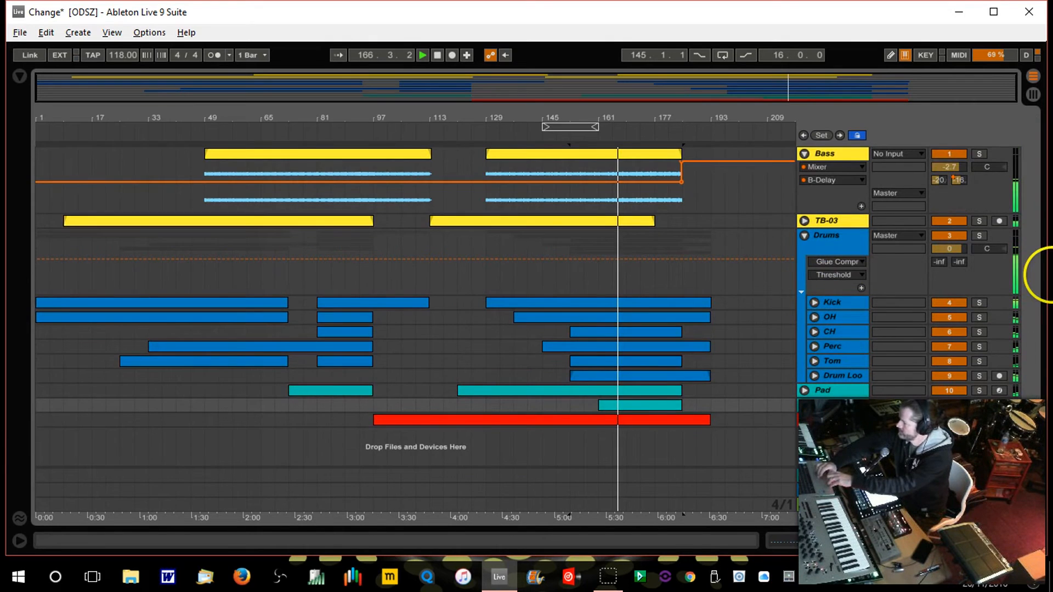
Copy the TB-03 track's Compressor onto the Bass track
left_click(832, 157)
double_click(832, 159)
left_click(831, 202)
left_click(829, 222)
left_click(568, 303)
left_click(515, 302)
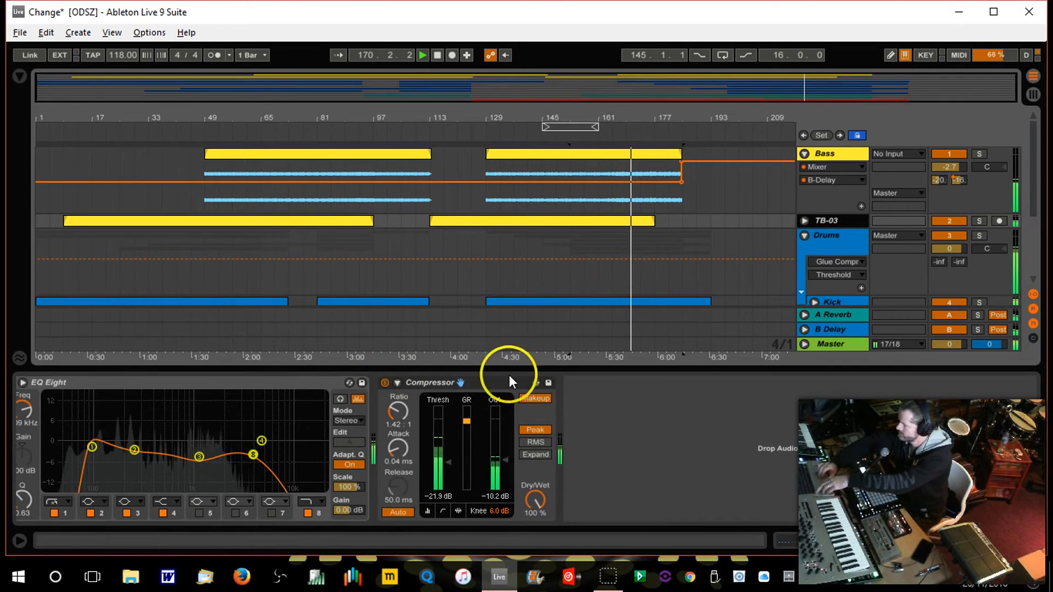
left_click_drag(476, 386, 858, 155)
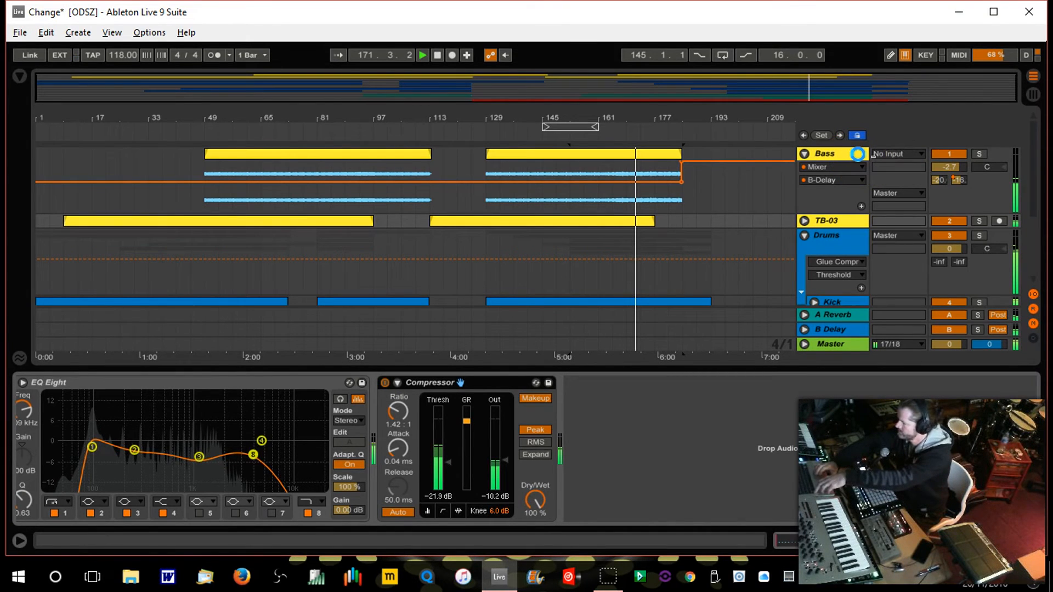
left_click_drag(858, 155, 858, 155)
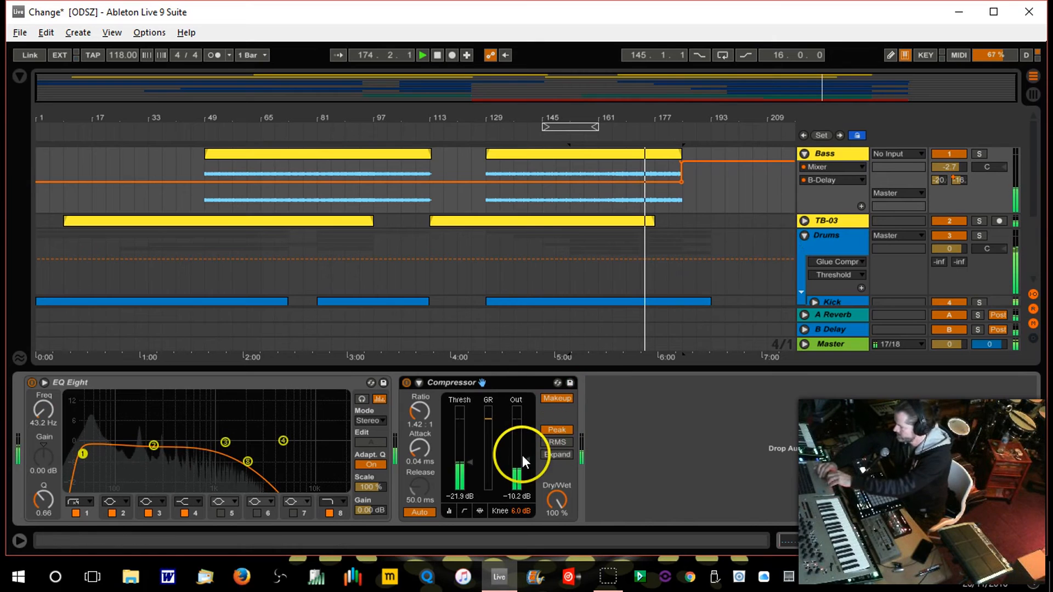
Try raising the Bass Compressor's output gain to -5.61 dB, and stop playback
left_click_drag(527, 459, 528, 454)
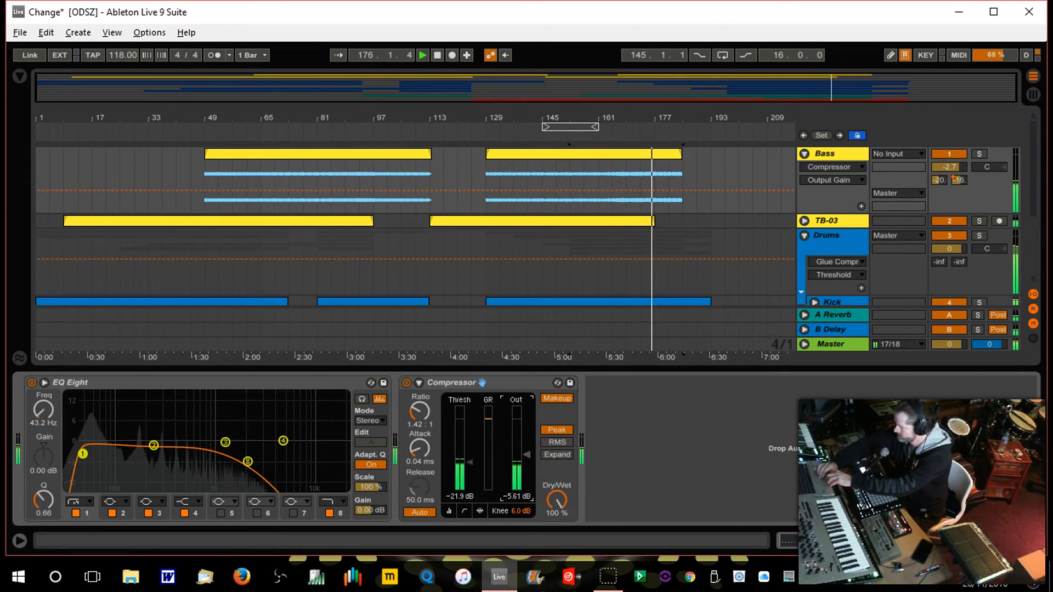
left_click(528, 455)
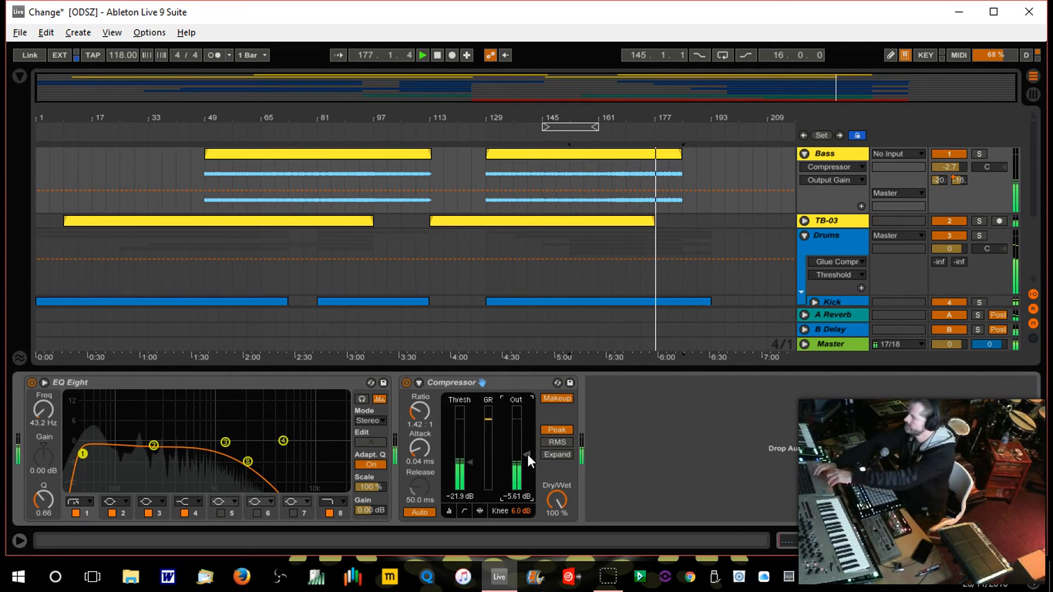
key("space")
scroll(528, 454, "down", 5)
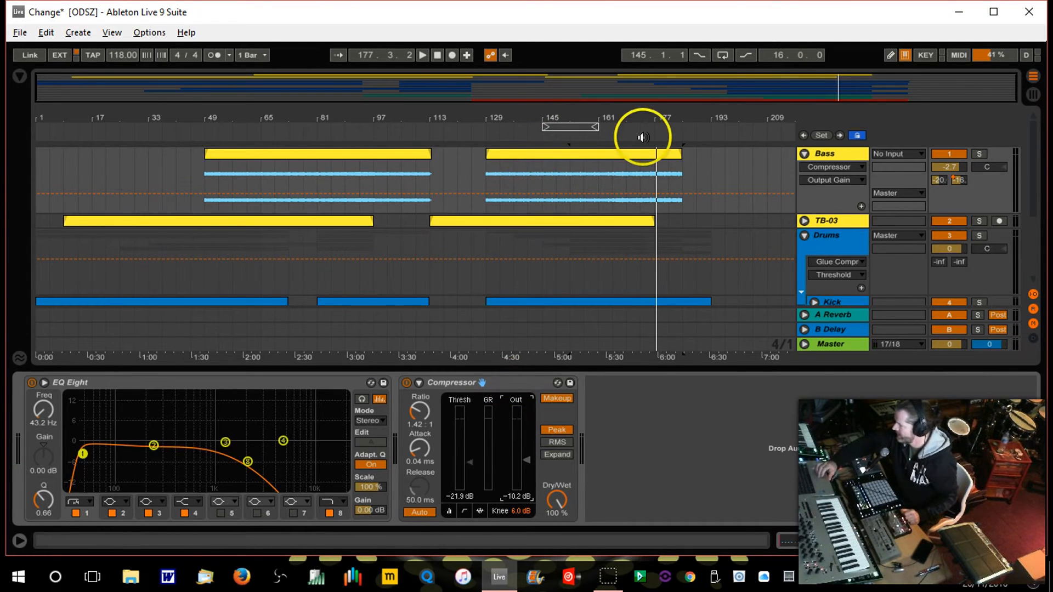
Solo the Bass, play it from about bar 157, and compare its sound with the Compressor switched off and on
left_click_drag(632, 117, 601, 112)
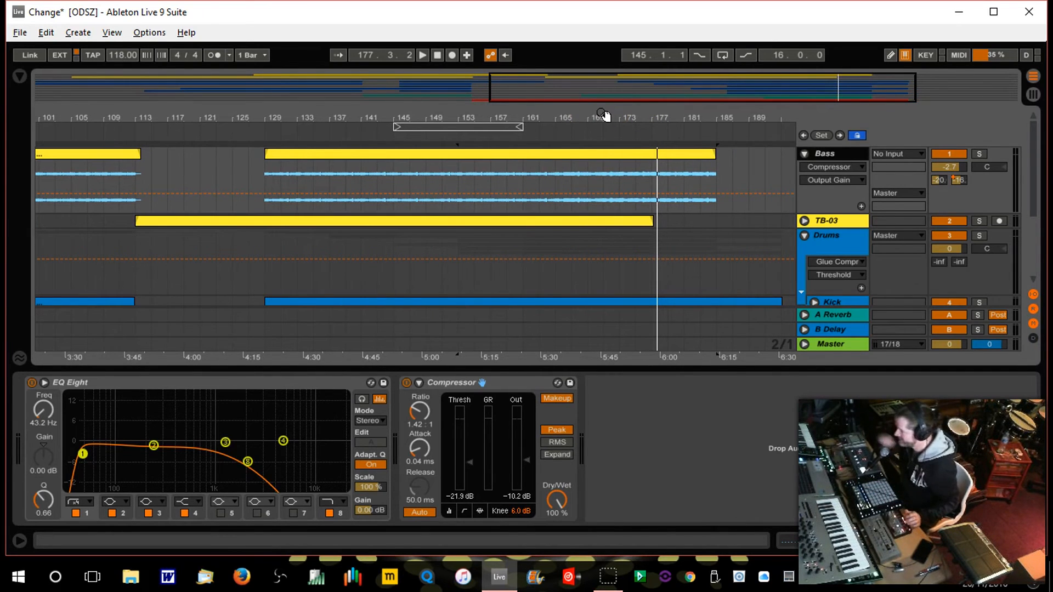
left_click(979, 154)
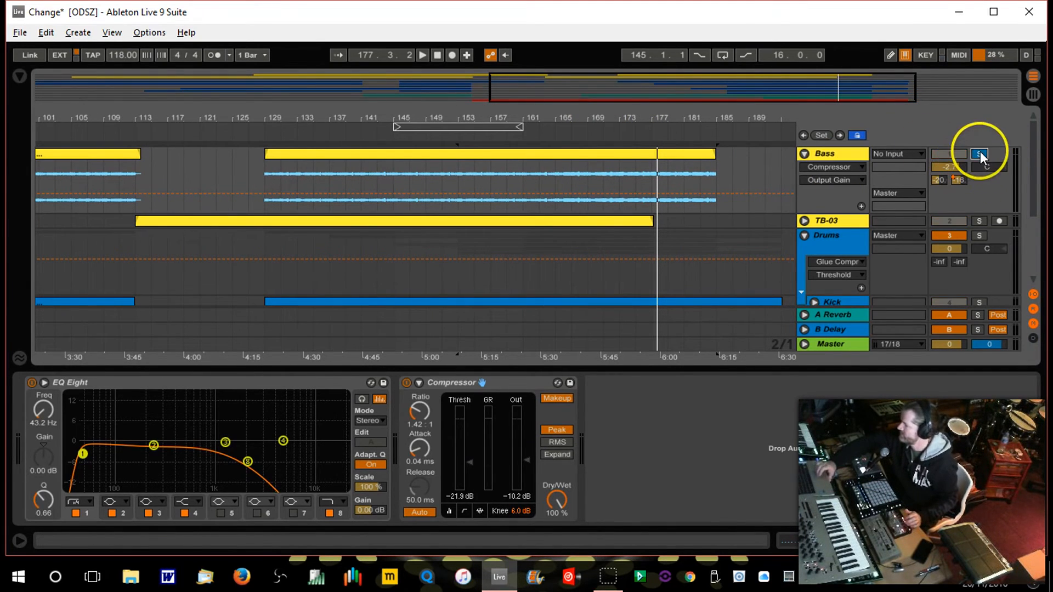
left_click(583, 133)
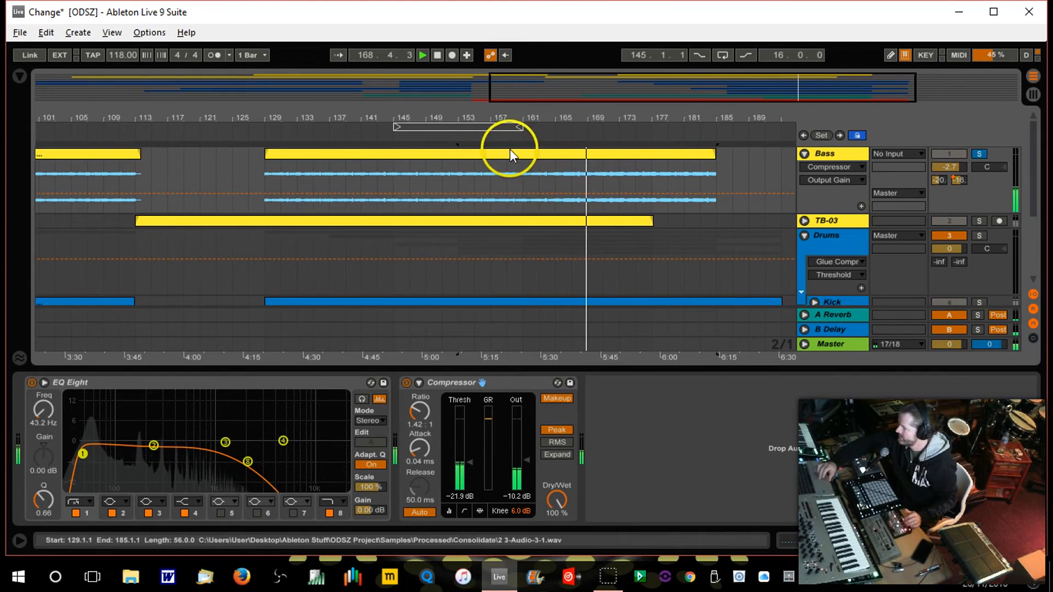
left_click(497, 136)
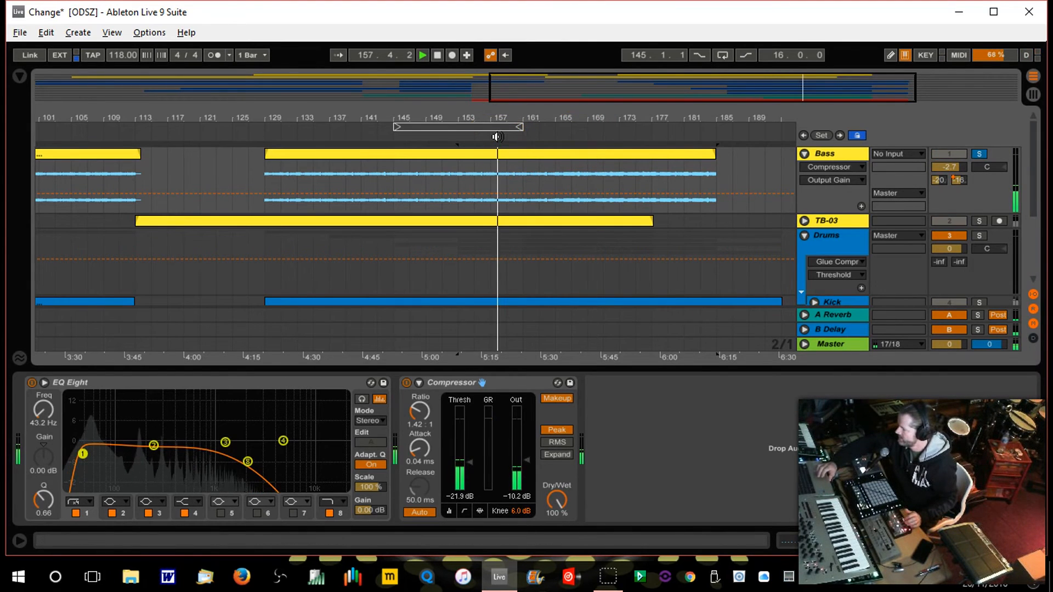
left_click(407, 383)
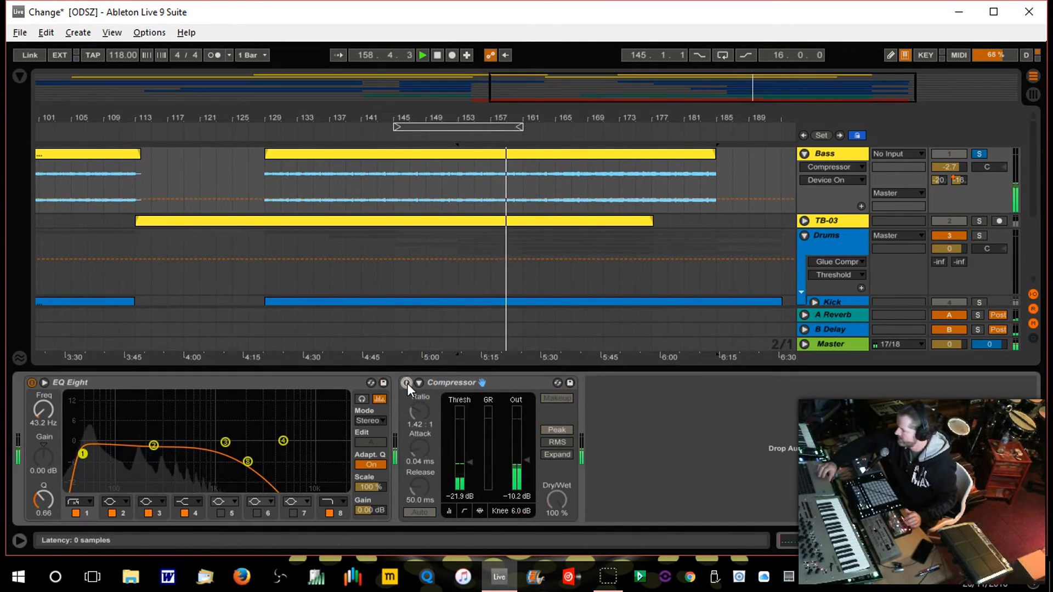
left_click(516, 380)
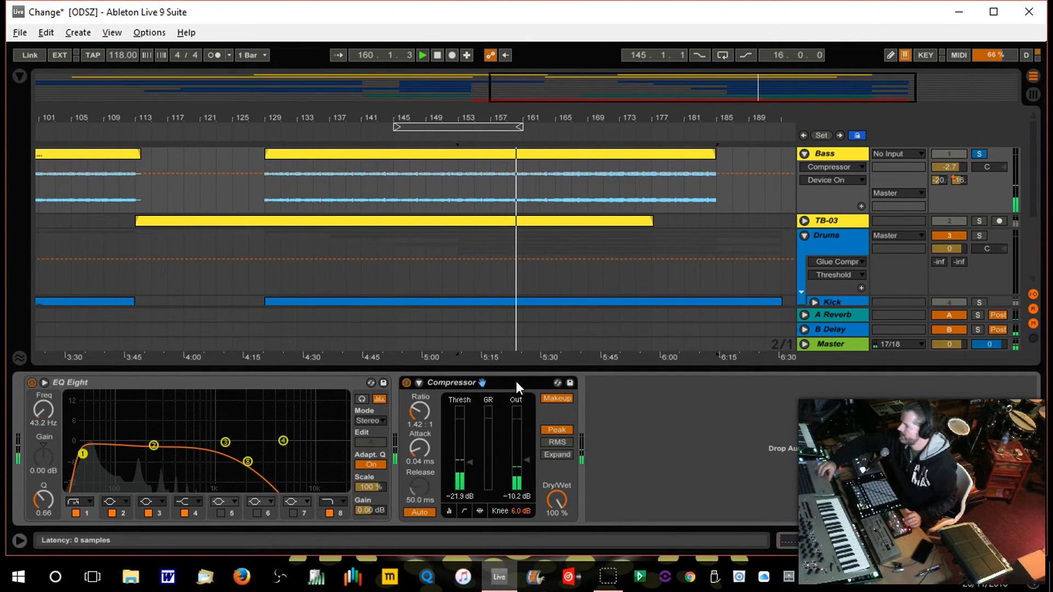
Delete the Compressor from the Bass track, then duplicate bars 157 to 161 of its clip six times up to bar 185
key("Delete")
left_click_drag(541, 113, 540, 115)
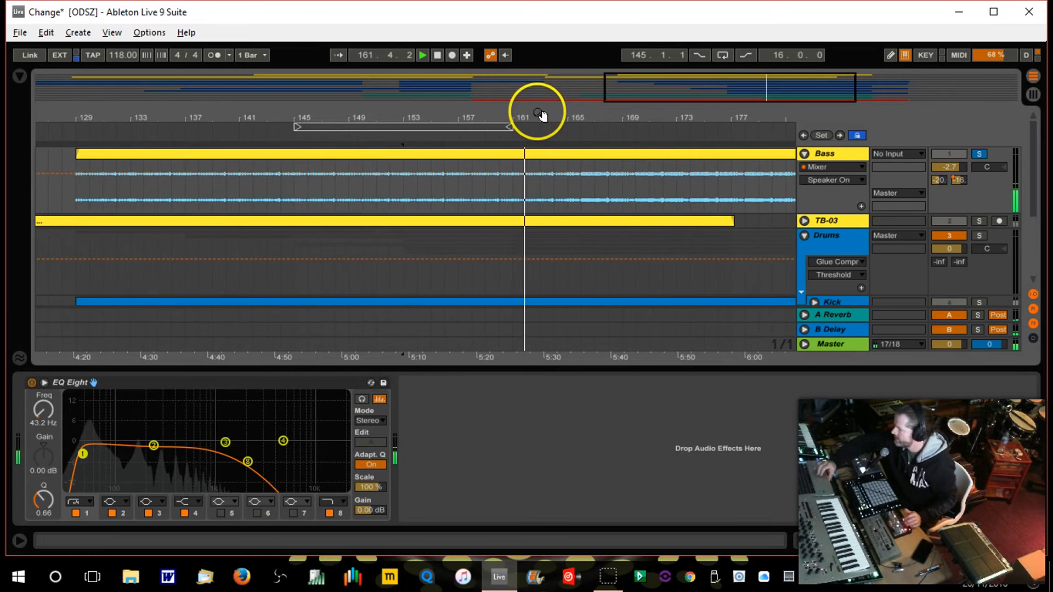
left_click(489, 164)
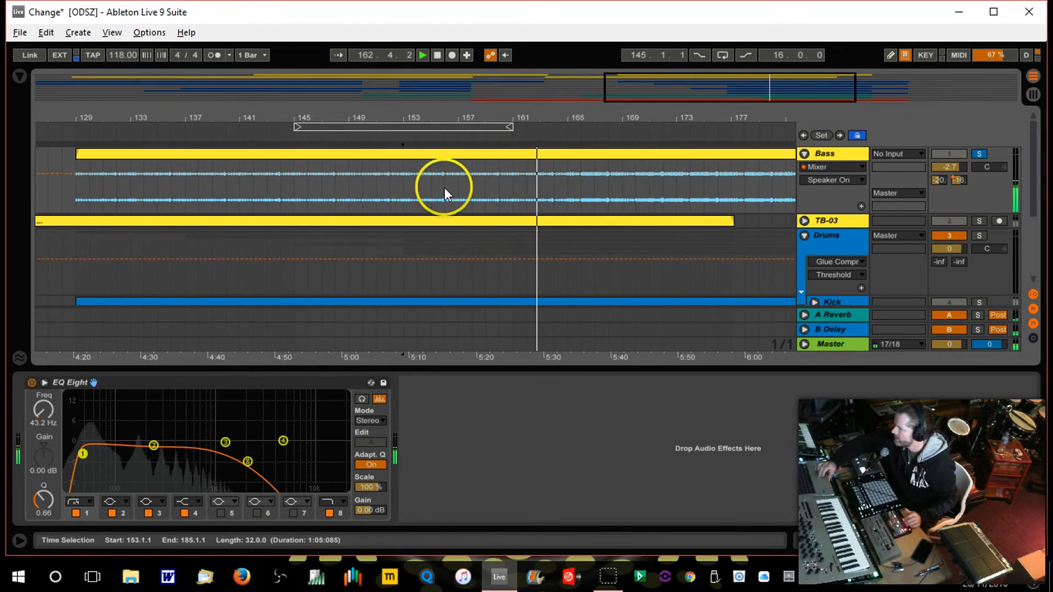
left_click_drag(460, 186, 509, 192)
left_click_drag(513, 118, 514, 114)
key("ctrl+d")
key("ctrl+d")
key("ctrl+d")
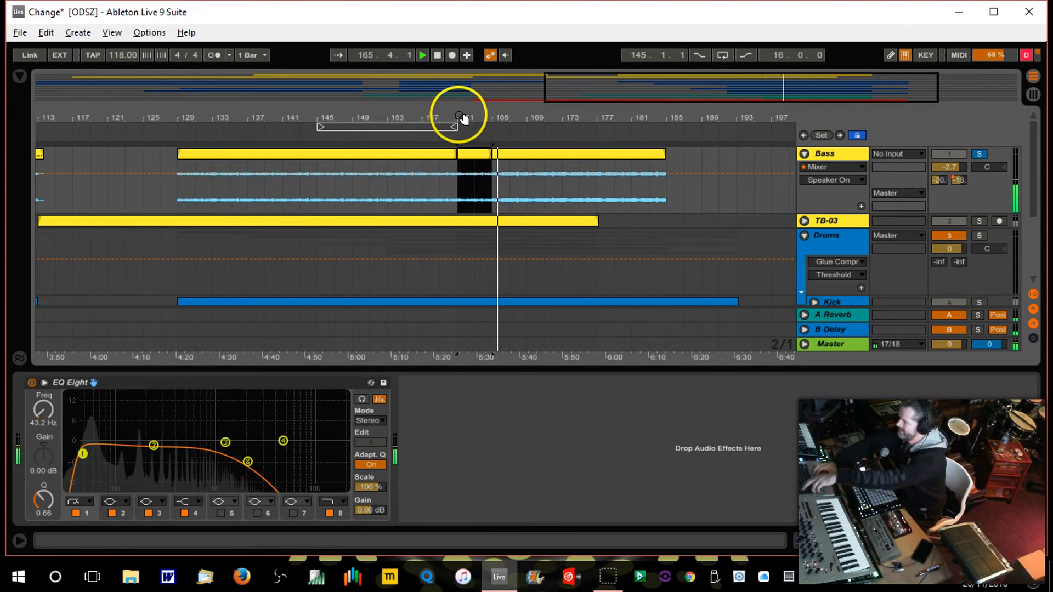
key("ctrl+d")
key("ctrl+d")
key("ctrl+d")
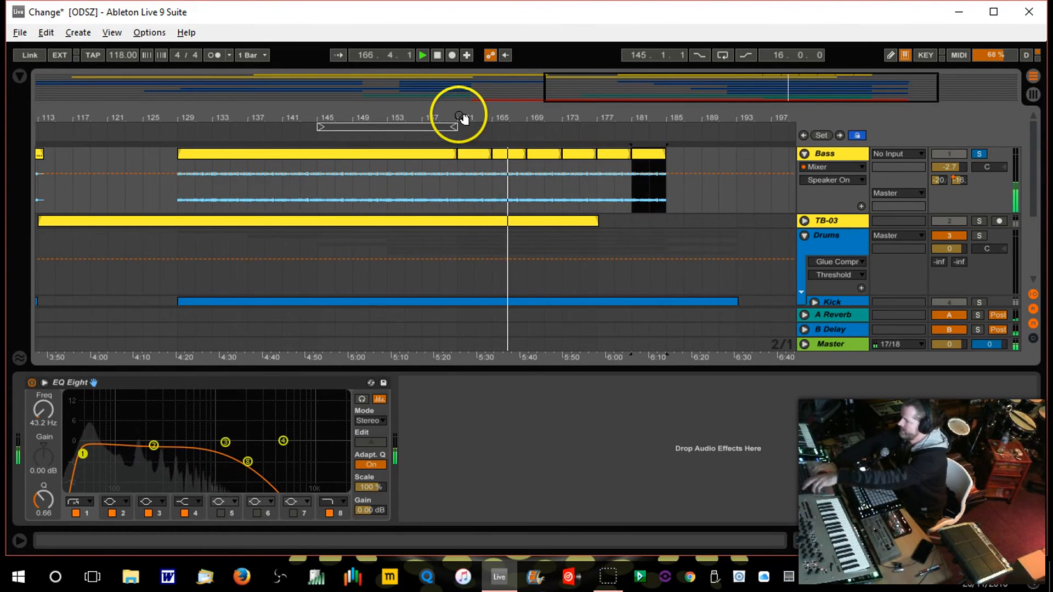
Consolidate the Bass clips between bars 129 and 185 into one clip, and fold the Bass track and Drums group
left_click(430, 153)
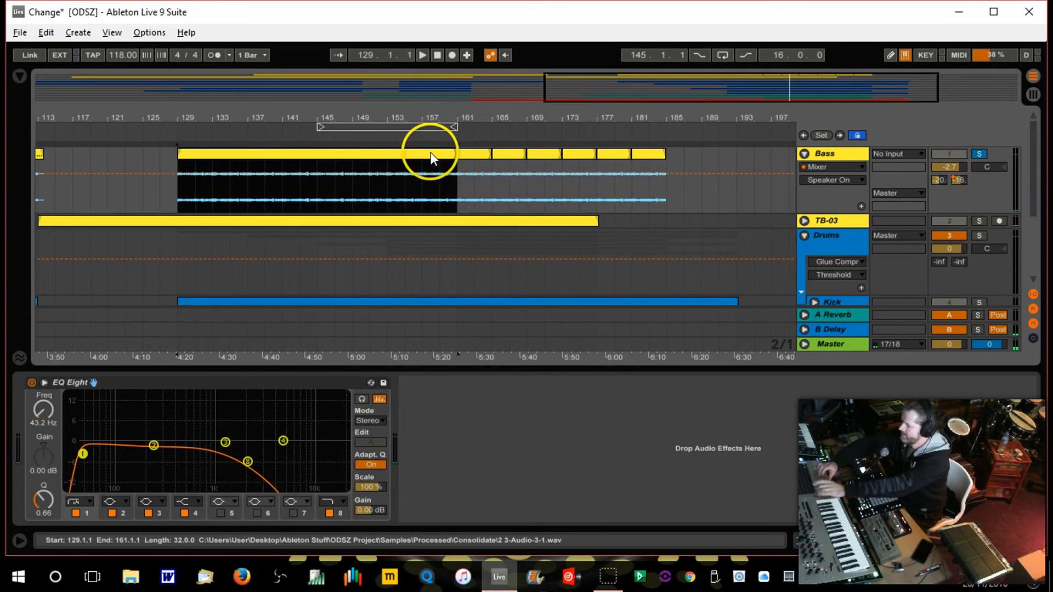
left_click(658, 157, "shift")
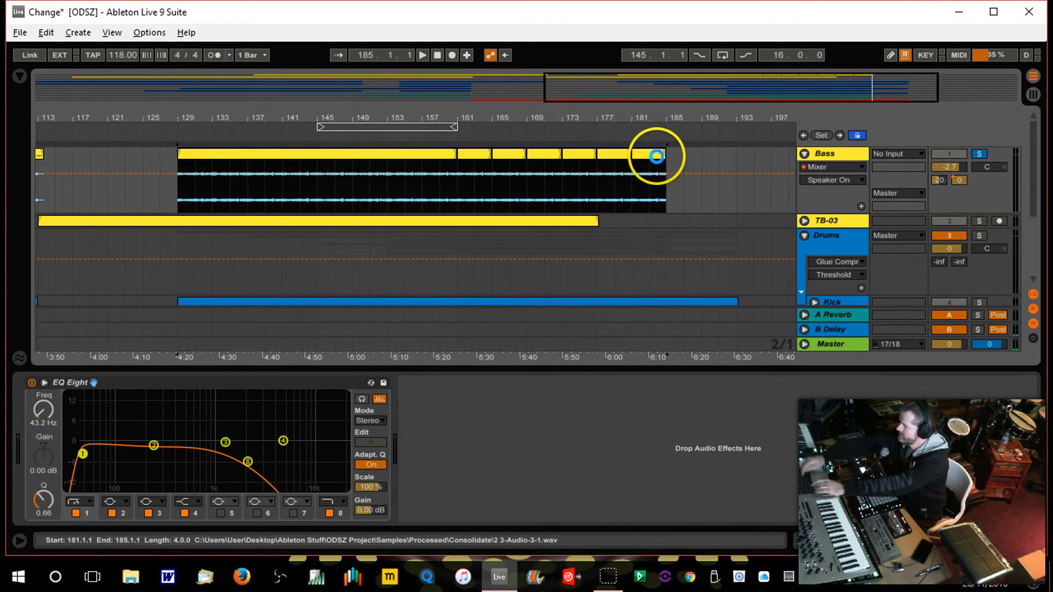
key("ctrl+j")
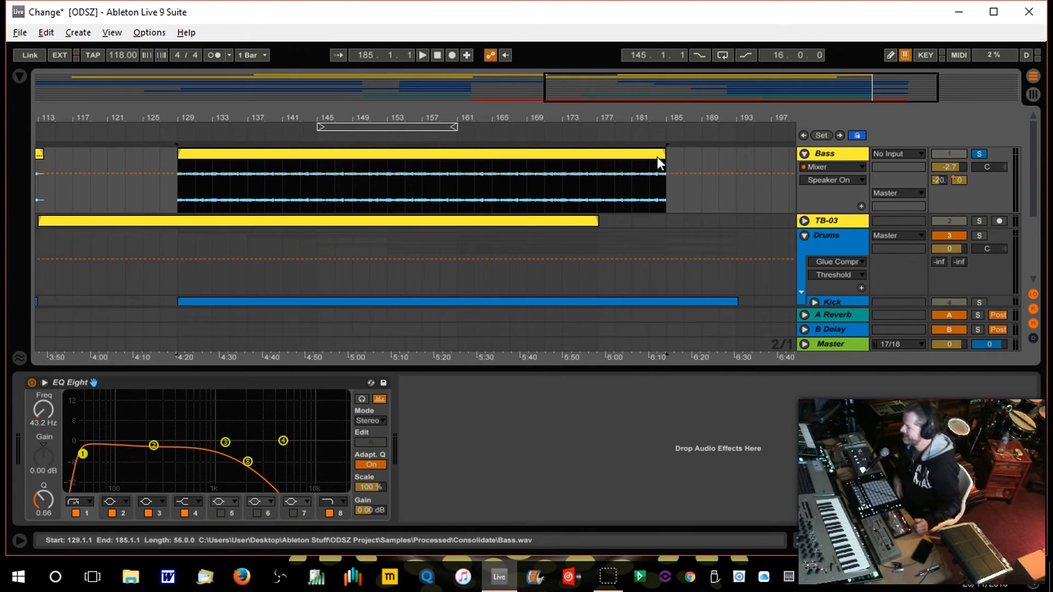
left_click(805, 154)
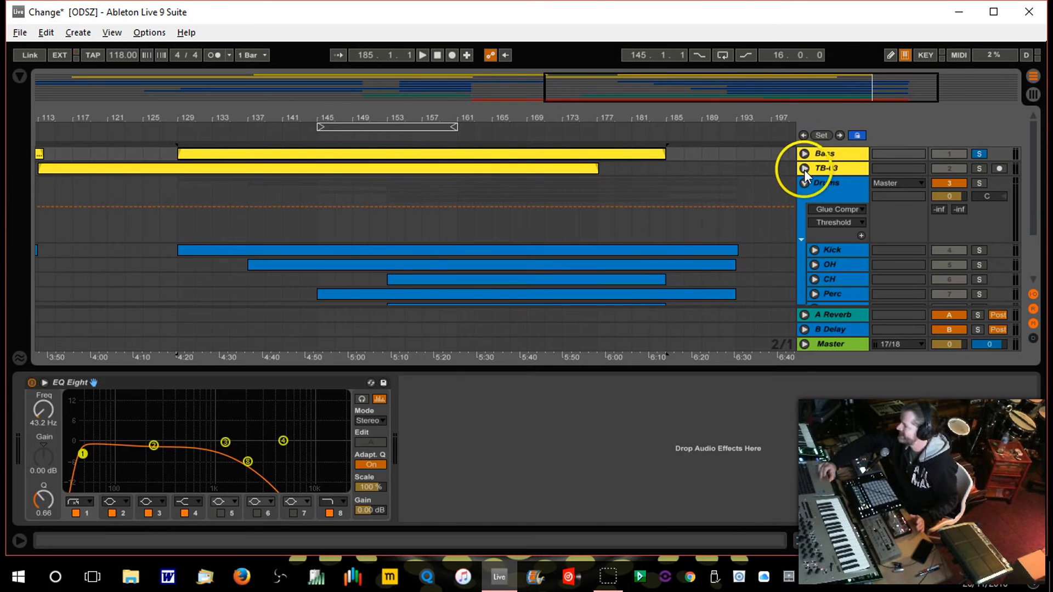
left_click(805, 183)
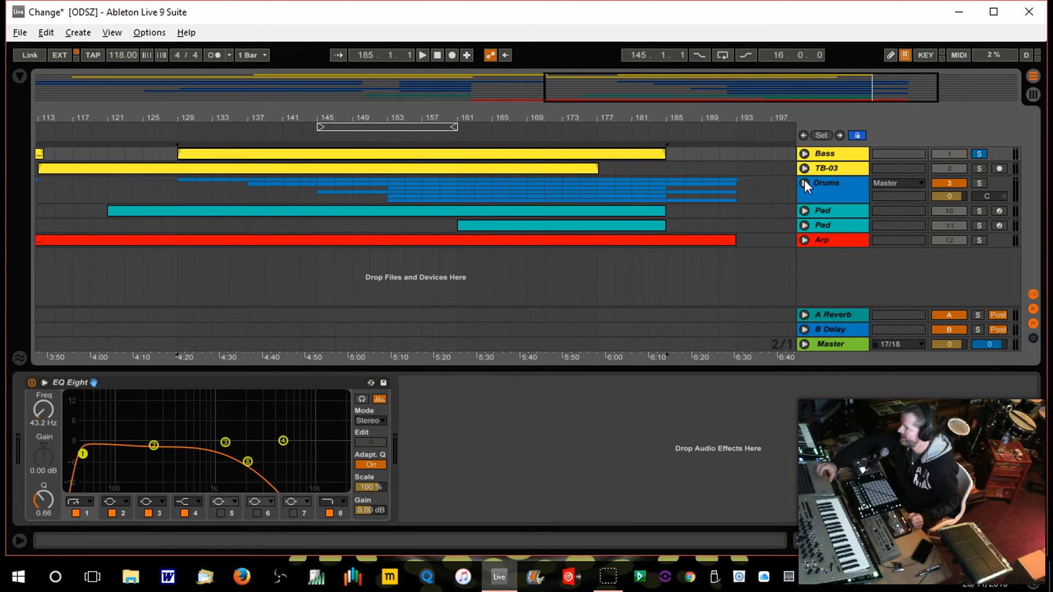
Play the full mix from about bar 176 with the Bass unsoloed and the device view hidden, and set the Bass volume to -1.6 dB
left_click(590, 130)
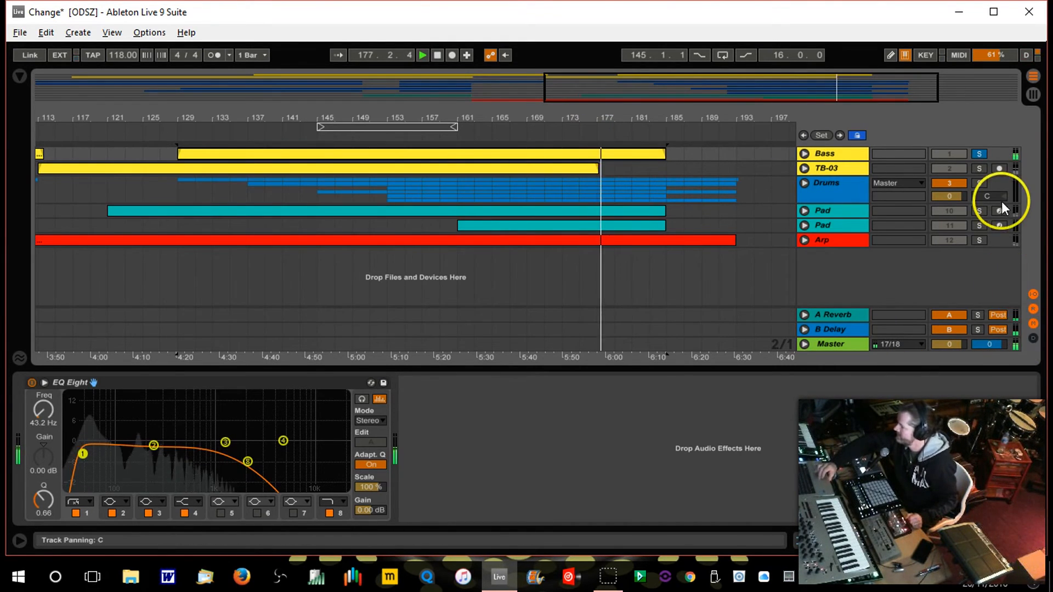
left_click(981, 155)
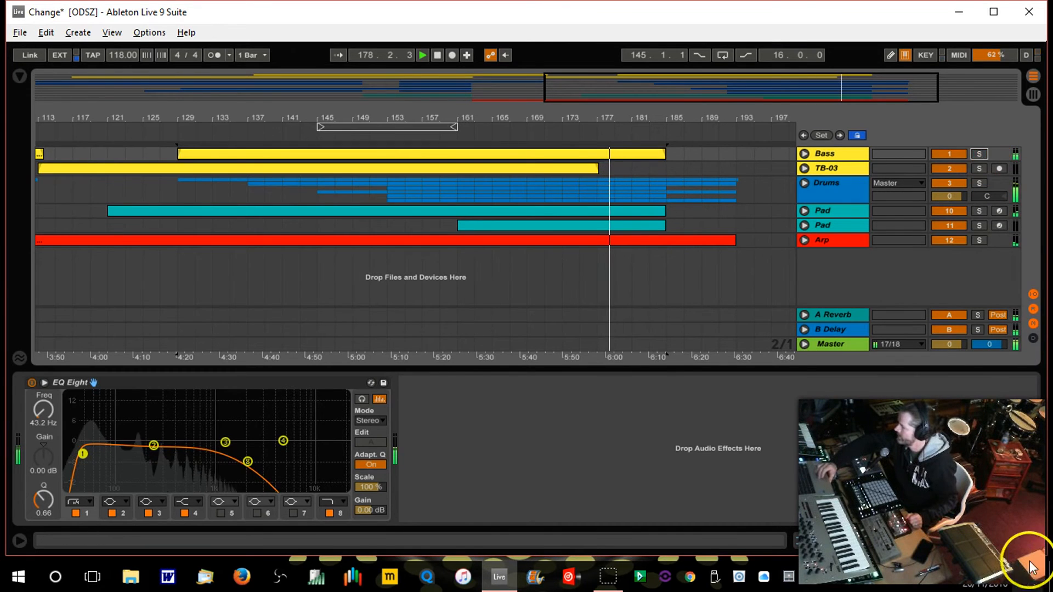
left_click(1033, 542)
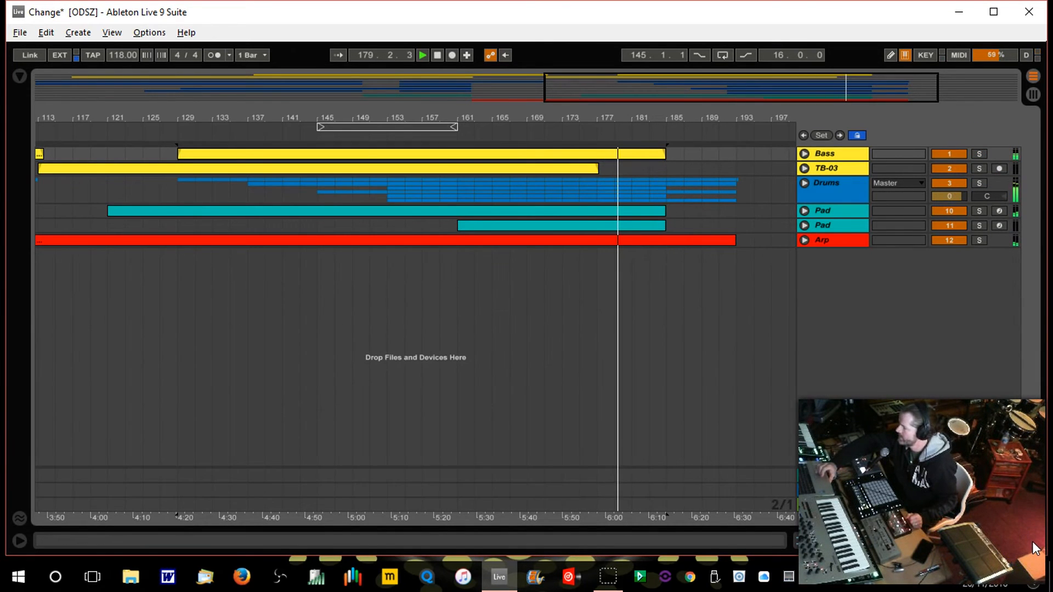
left_click(804, 154)
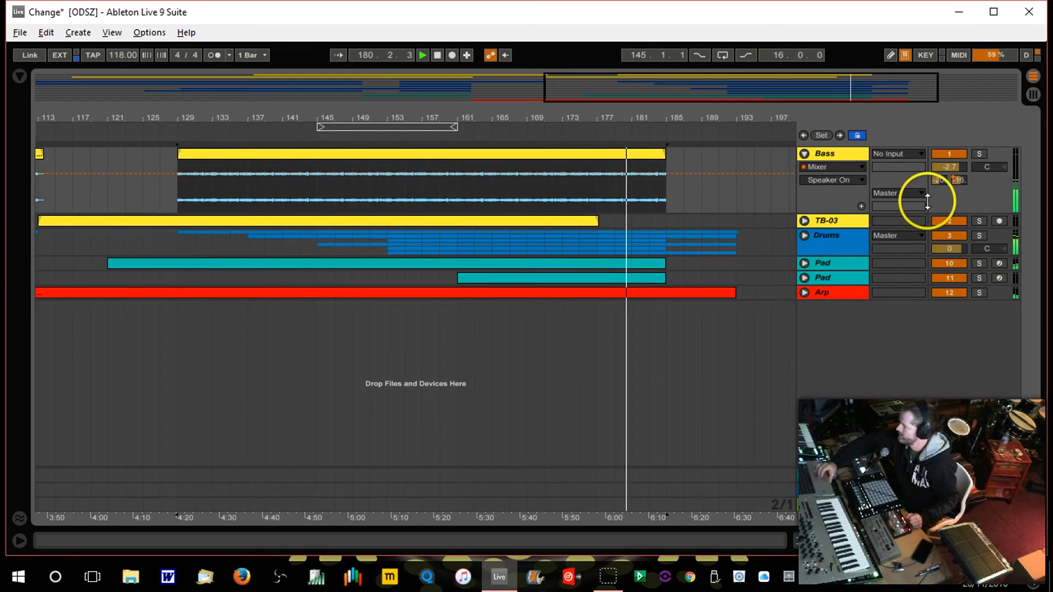
left_click_drag(953, 164, 953, 158)
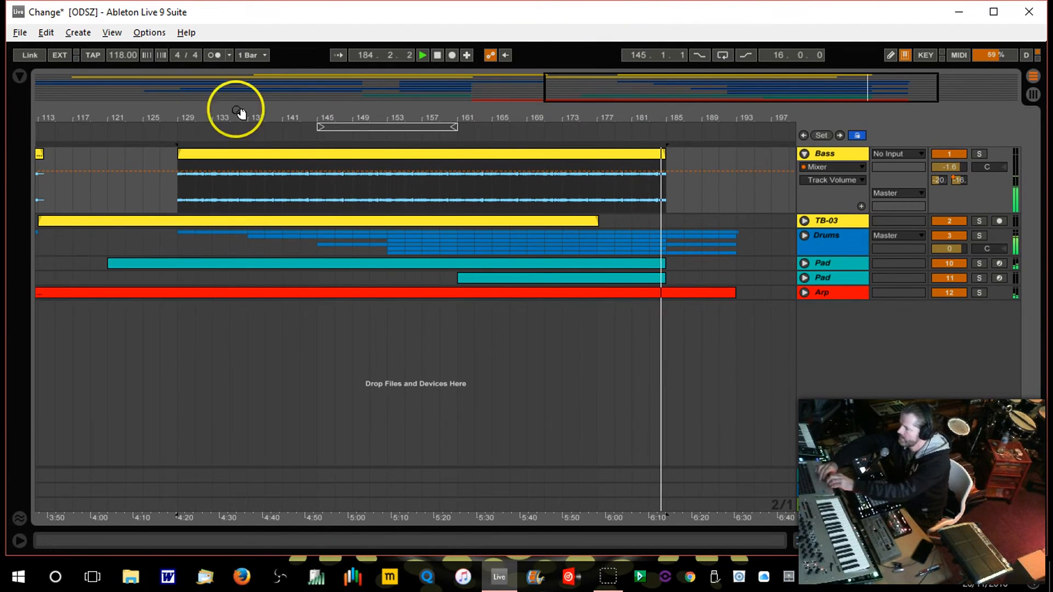
Unfold the Drums group, solo the drum loop track and play it from about bar 172
left_click_drag(193, 109, 191, 109)
left_click(493, 114)
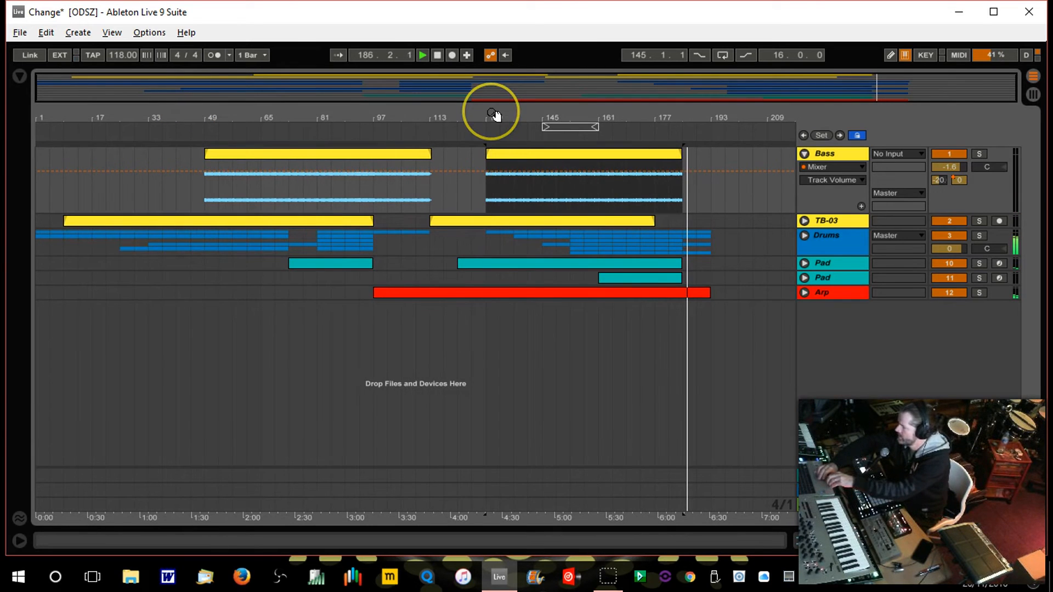
left_click_drag(727, 114, 727, 134)
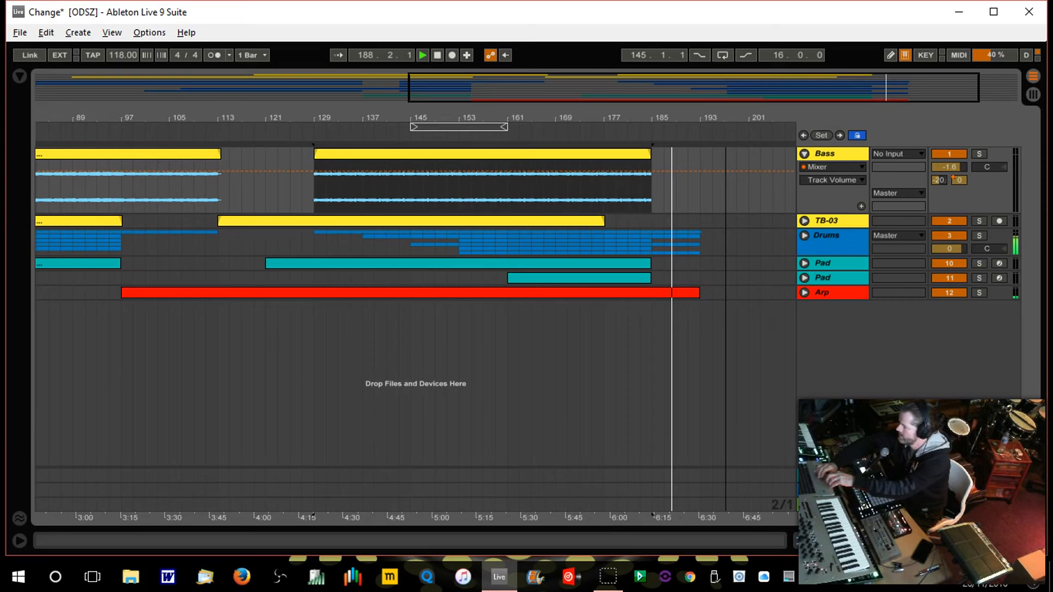
left_click_drag(726, 132, 726, 111)
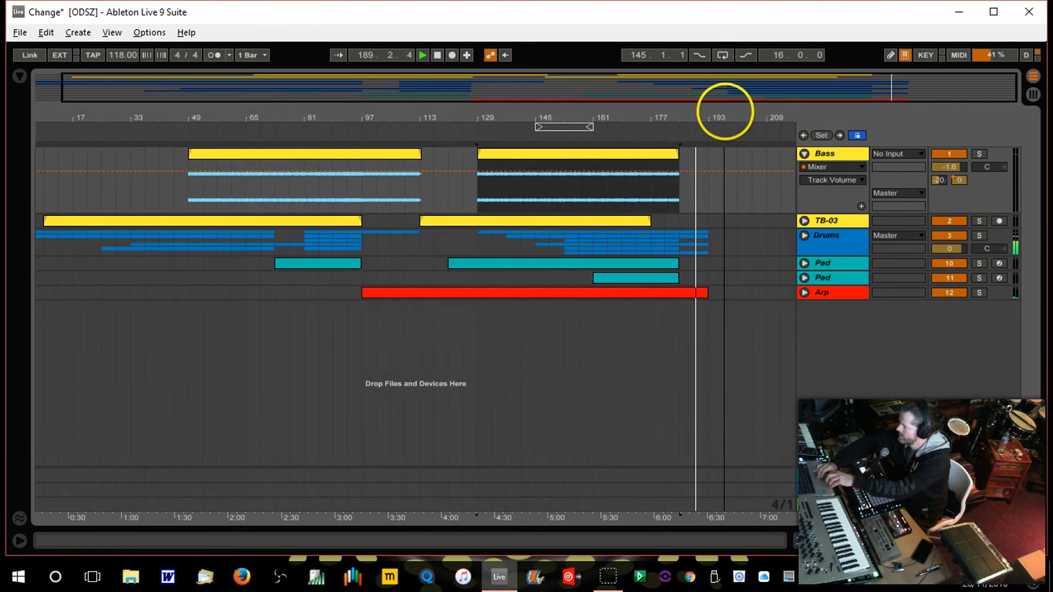
left_click(804, 236)
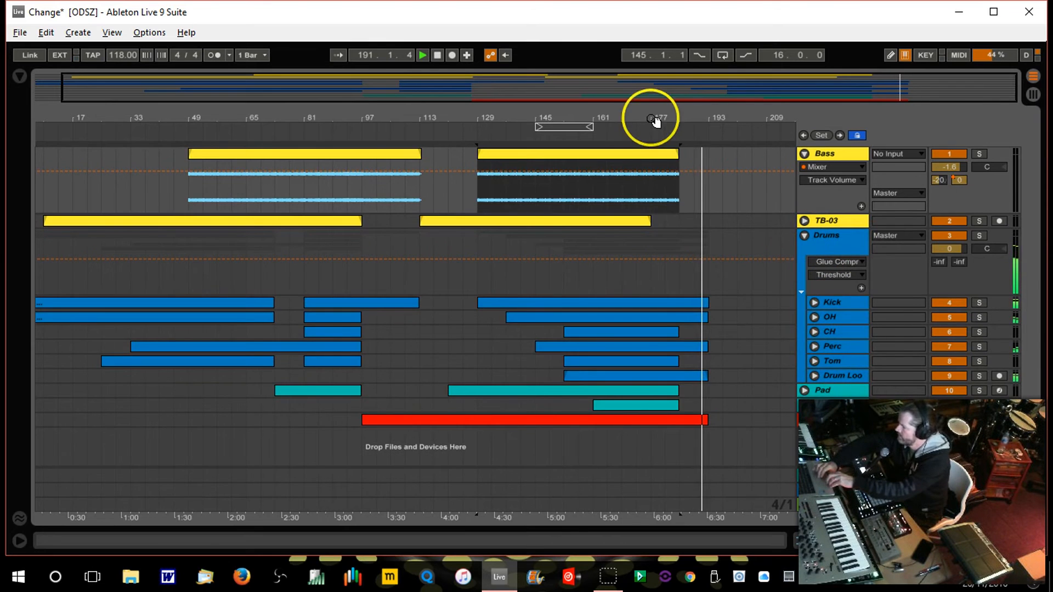
left_click_drag(696, 111, 696, 118)
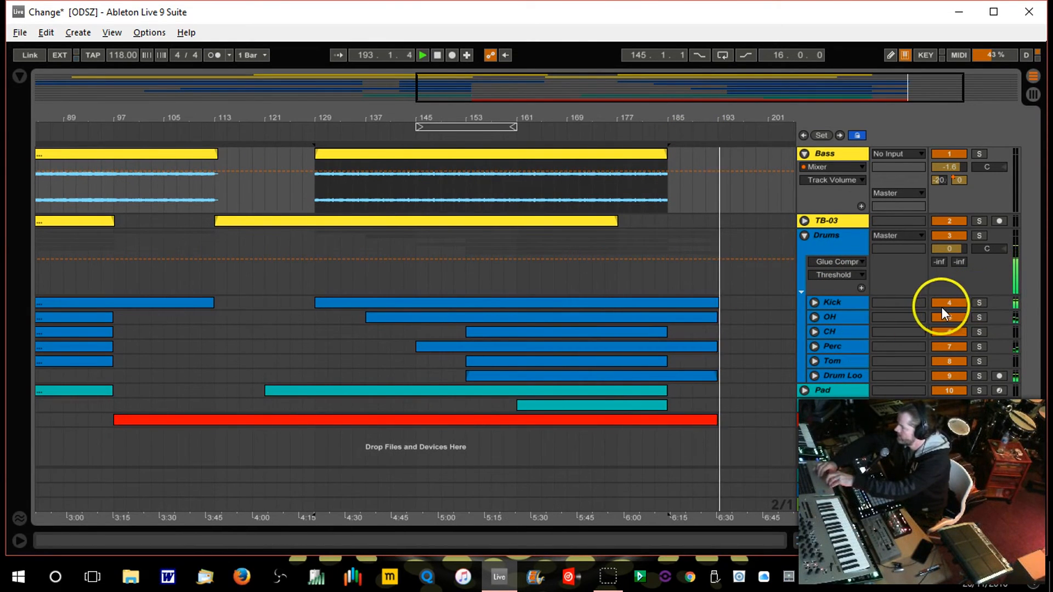
left_click(614, 163)
left_click(674, 130)
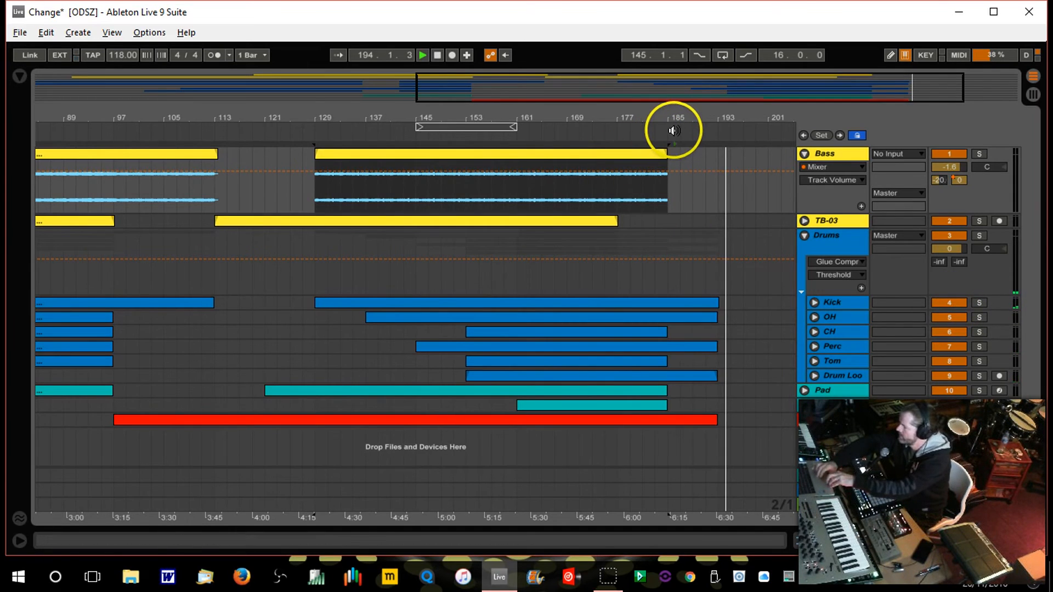
left_click(979, 377)
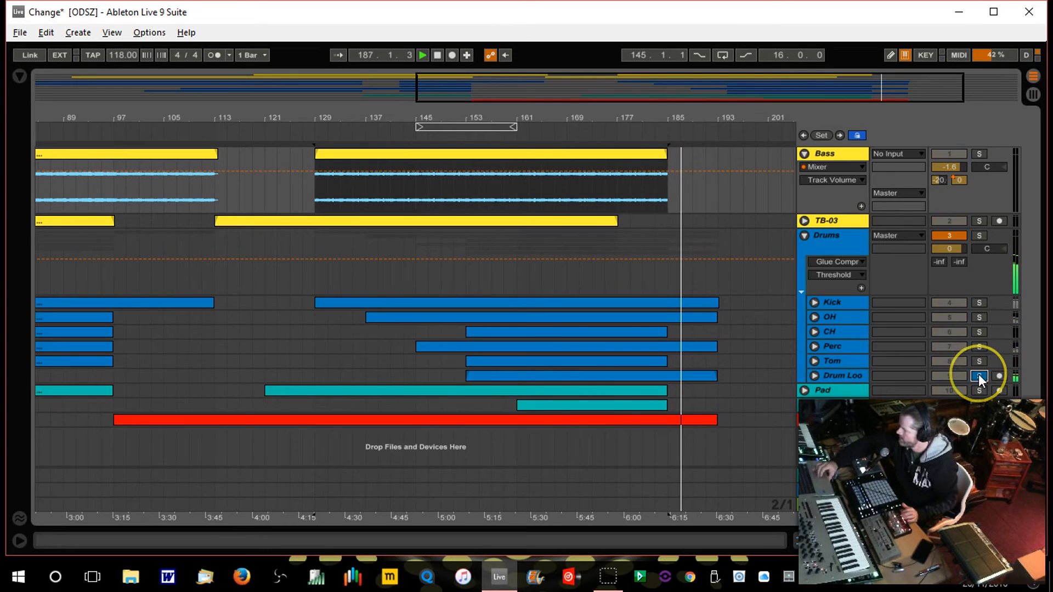
left_click(586, 123)
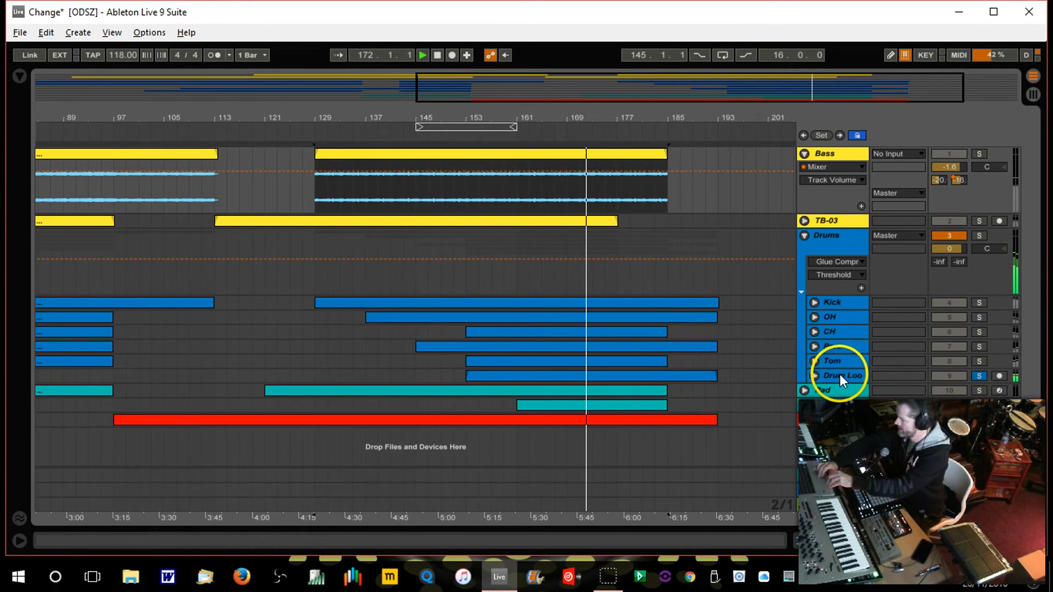
Set the low cut of the drum loop's EQ Eight to 132 Hz, and solo the drum loop together with the Kick
double_click(840, 375)
left_click_drag(82, 452, 129, 454)
left_click(772, 312)
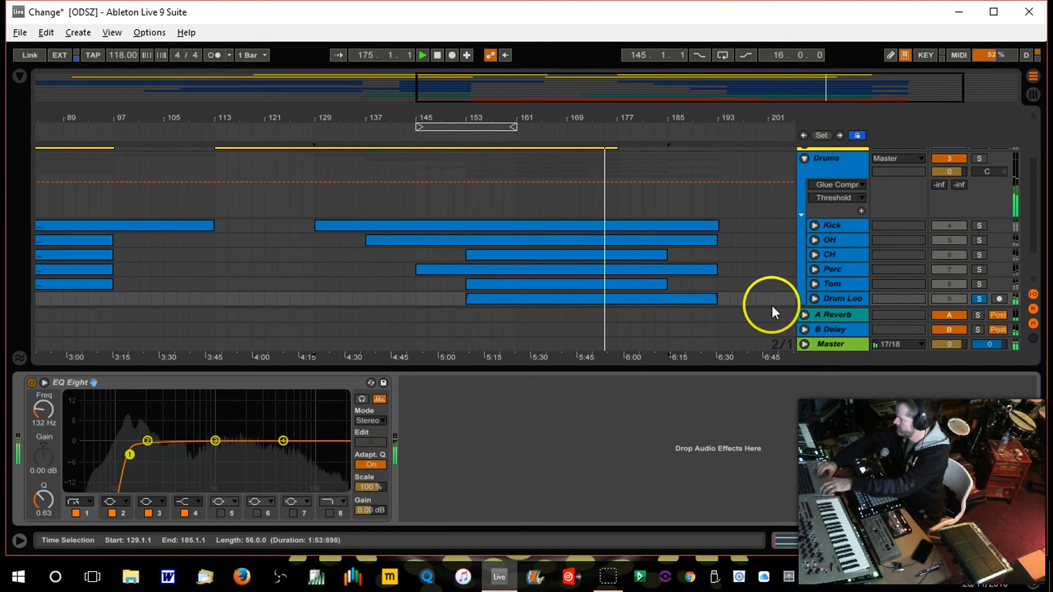
left_click(979, 226)
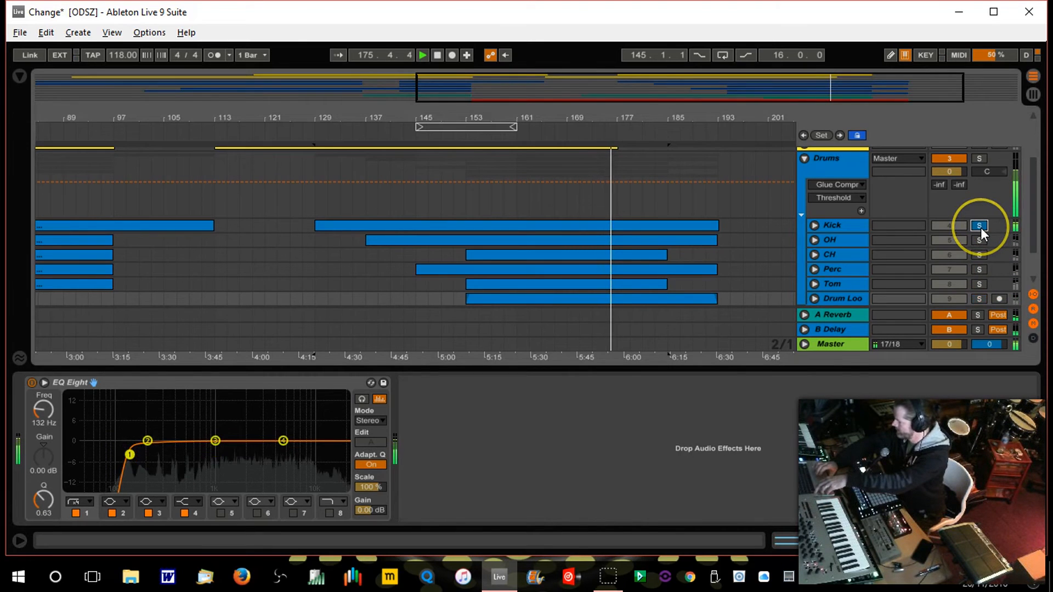
left_click(980, 301, "ctrl")
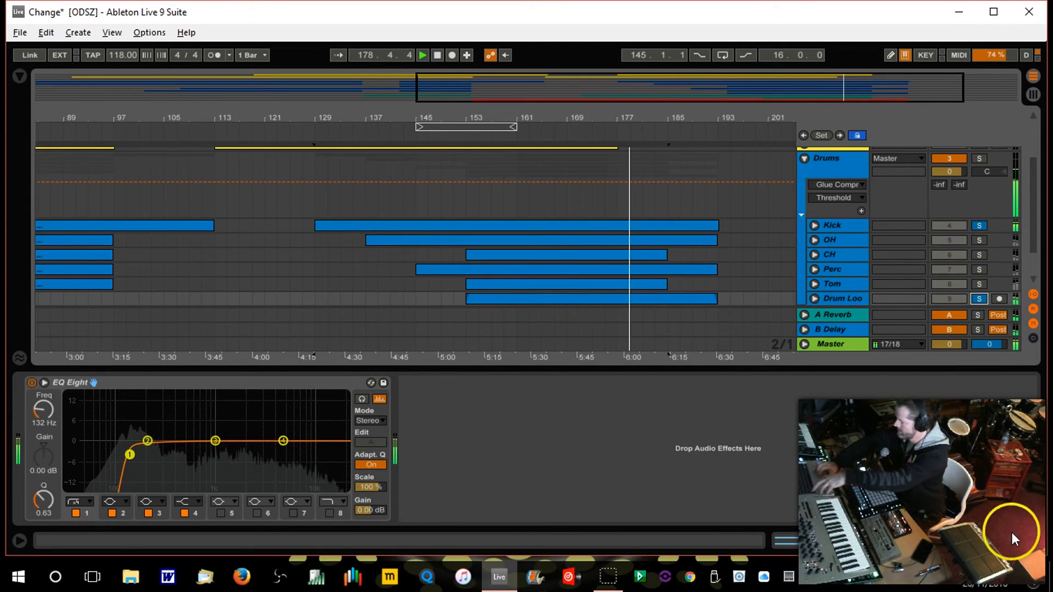
Raise the drum loop's EQ low cut further, set band 4 to 4.74 kHz at 0.37 dB, and boost band 3 by 4.59 dB at 4.57 kHz
left_click_drag(129, 455, 137, 454)
mouse_move(283, 441)
left_mouse_down()
mouse_move(277, 428)
mouse_move(280, 440)
left_mouse_up()
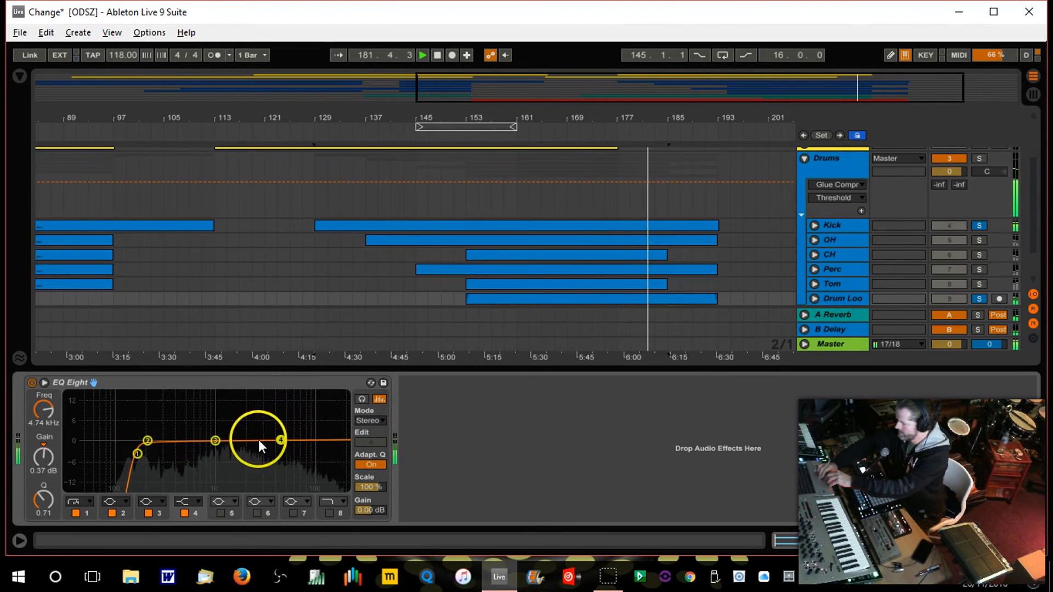
left_click_drag(215, 440, 278, 427)
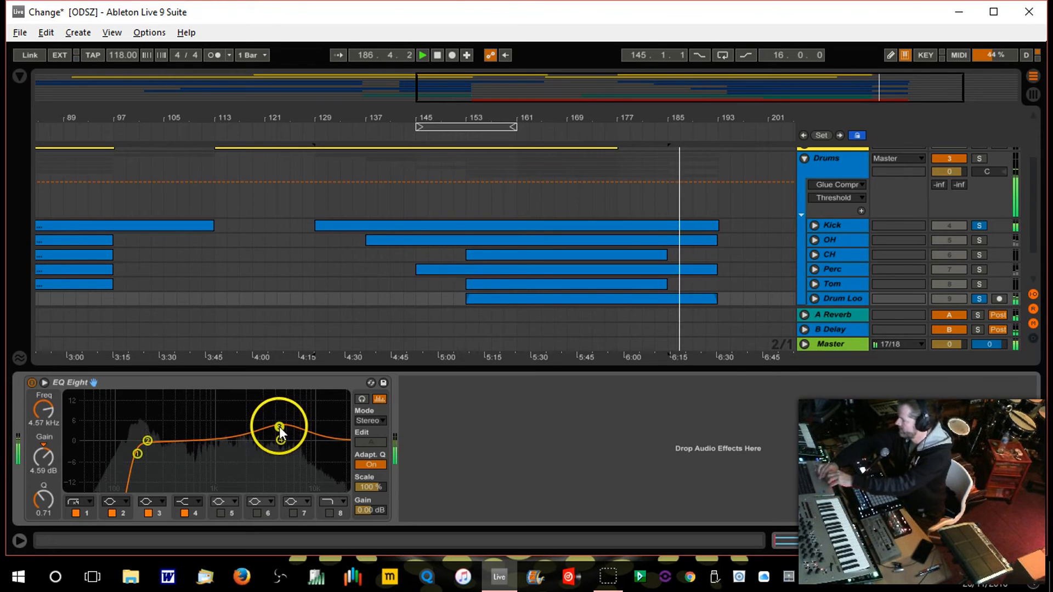
Clear the Kick and drum loop solos and hide the device view
left_click(981, 227)
left_click(979, 297)
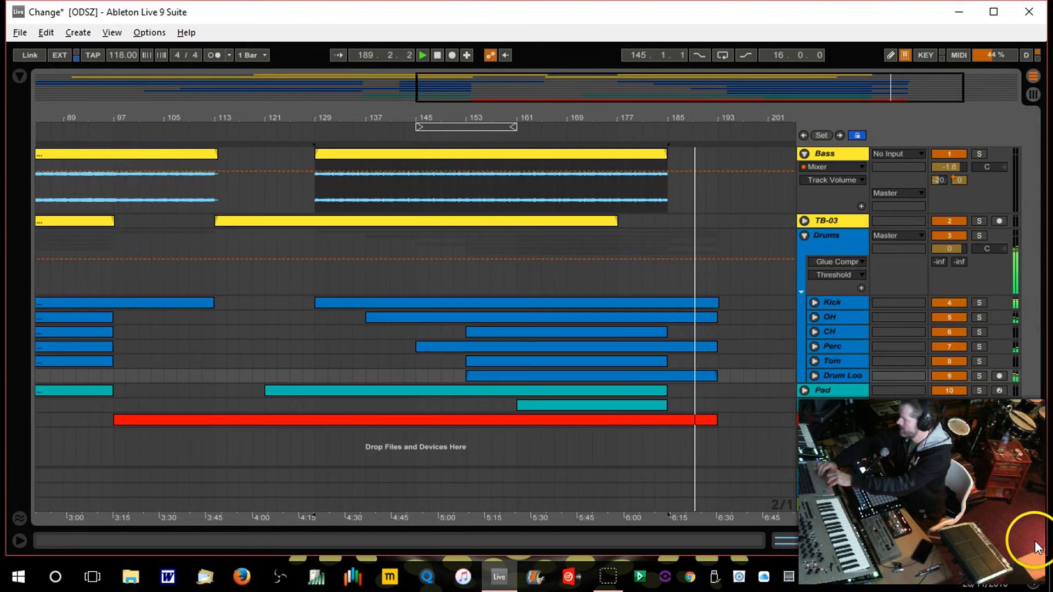
left_click(1011, 543)
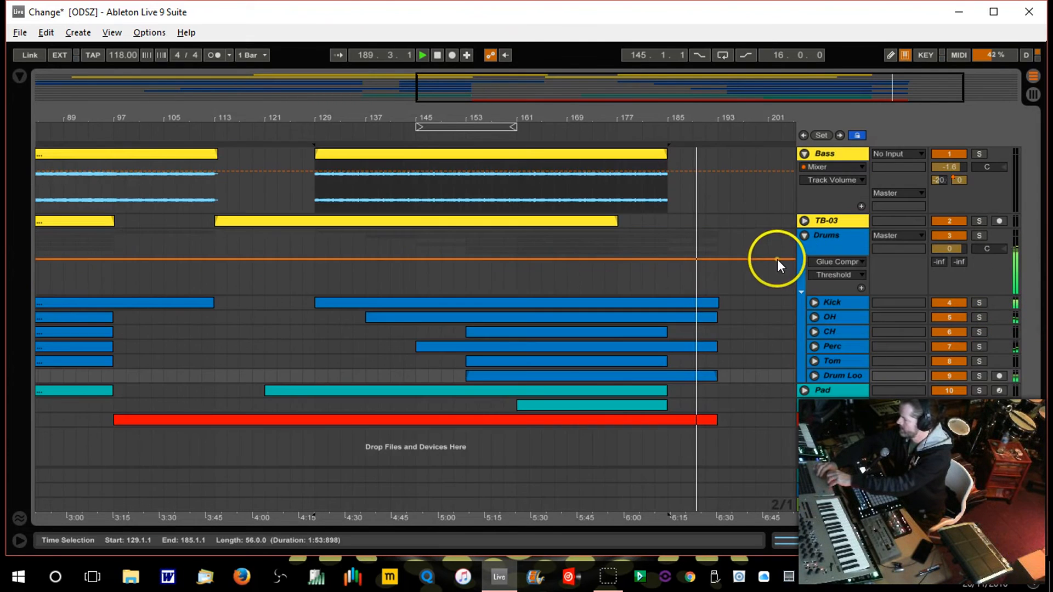
Unfold the Kick track, lower its volume to -1.2 dB while replaying from about bar 174, and fold it again
left_click(814, 303)
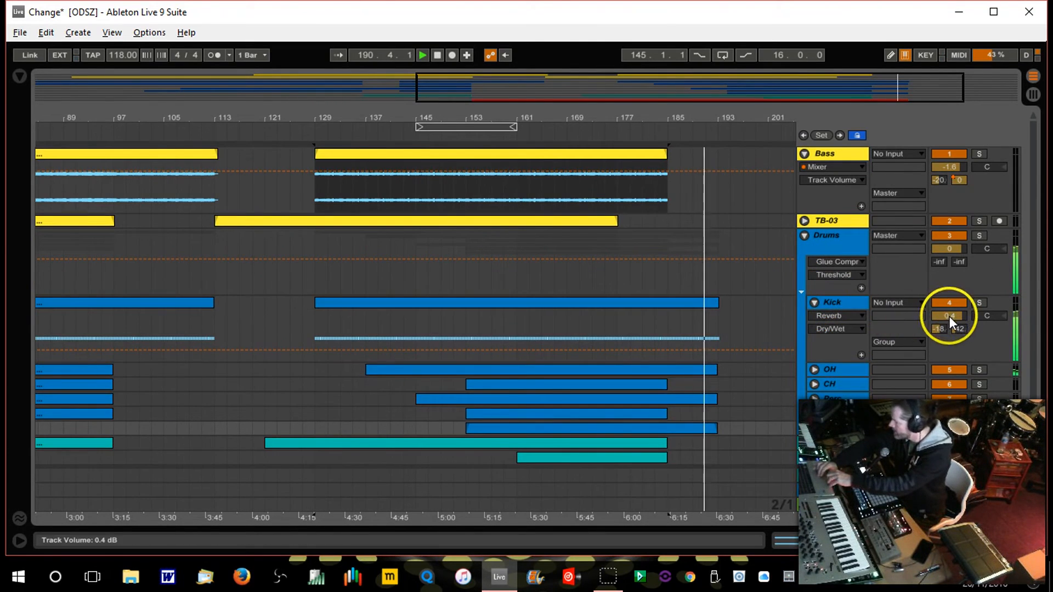
left_click_drag(949, 315, 949, 319)
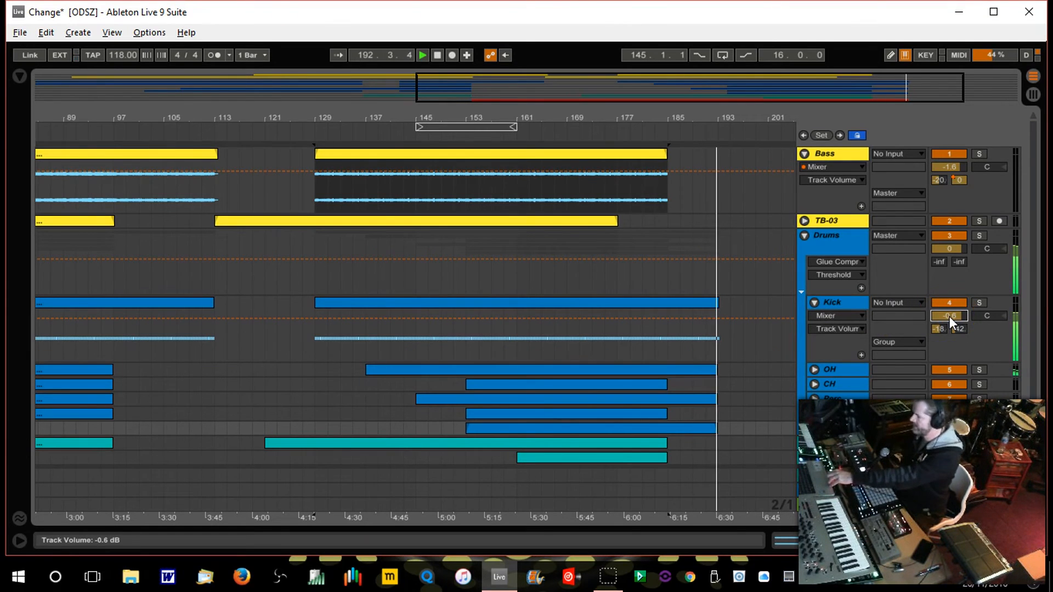
left_click(600, 131)
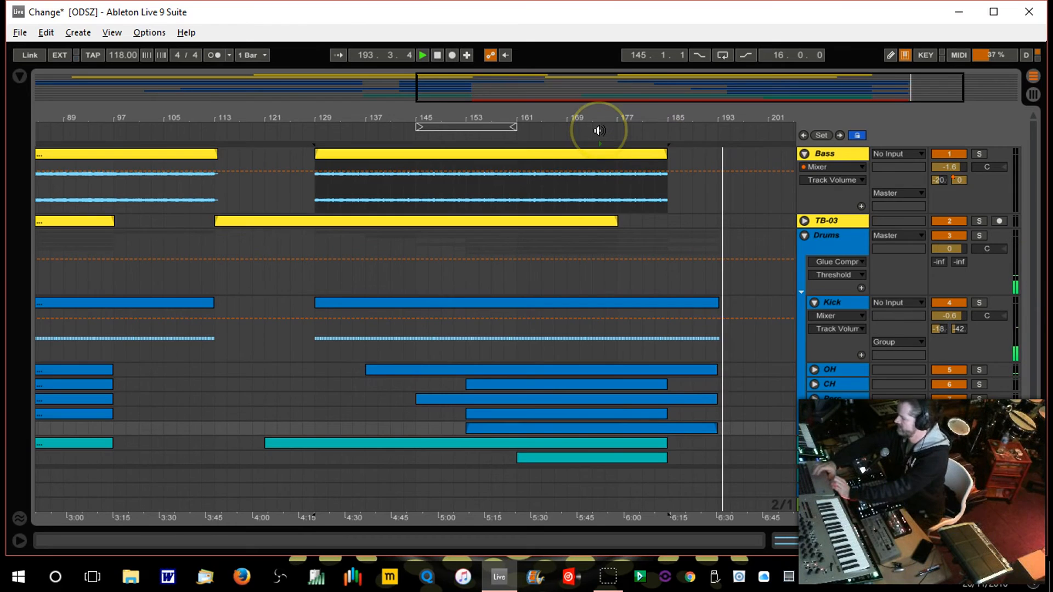
left_click(1046, 456)
left_click_drag(957, 318, 957, 317)
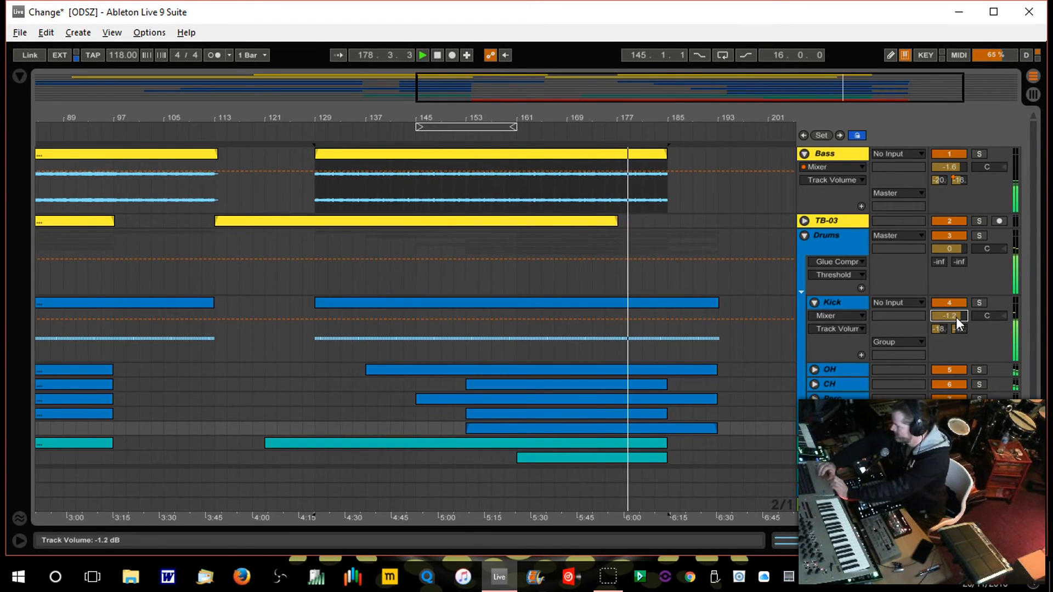
left_click(815, 303)
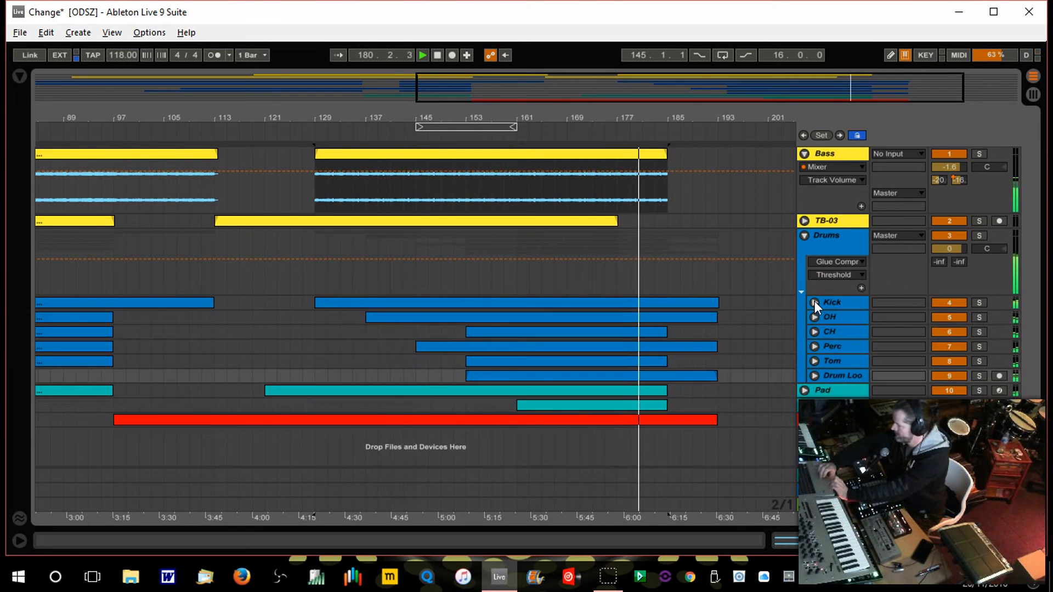
Fold the Drums group, unfold TB-03, and start the rise in its B-Delay send automation slightly earlier, just before the clip ends at bar 177
left_click(803, 236)
left_click(805, 222)
left_click(919, 246)
left_click(952, 235)
left_click(625, 153)
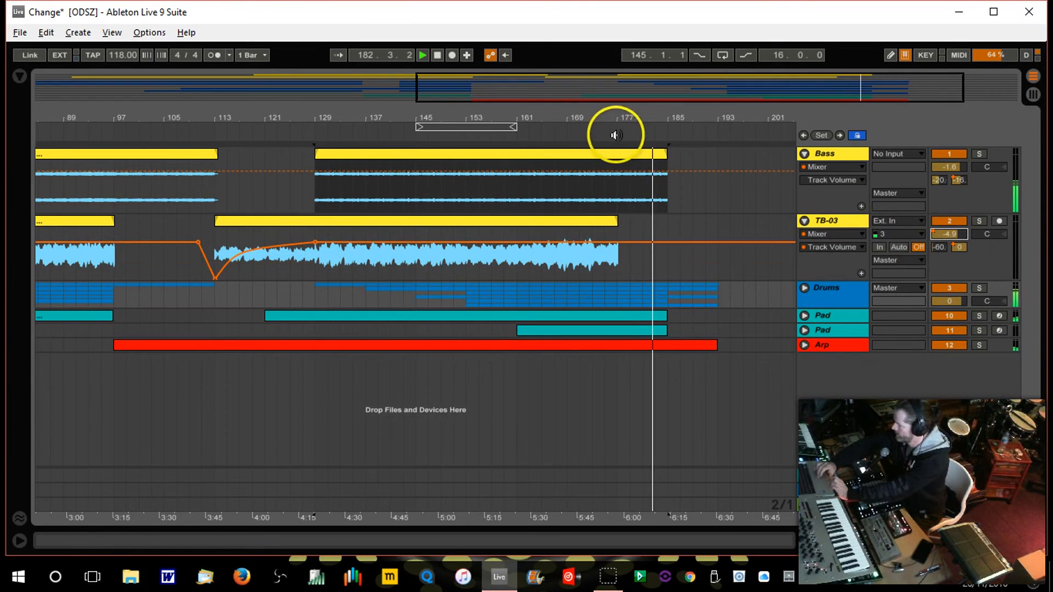
left_click(960, 247)
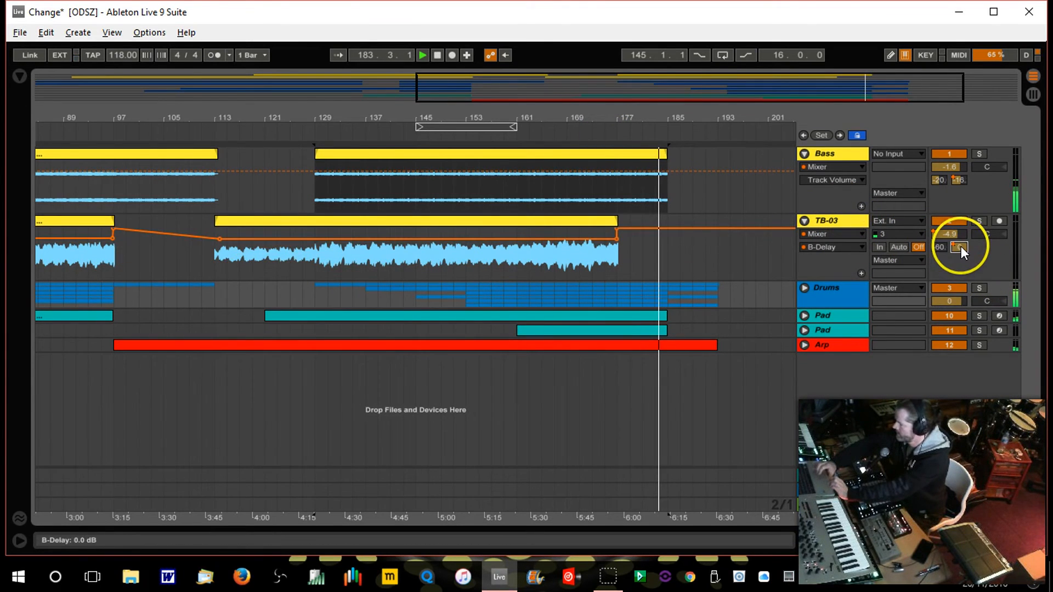
left_click_drag(631, 119, 525, 113)
left_click(602, 242)
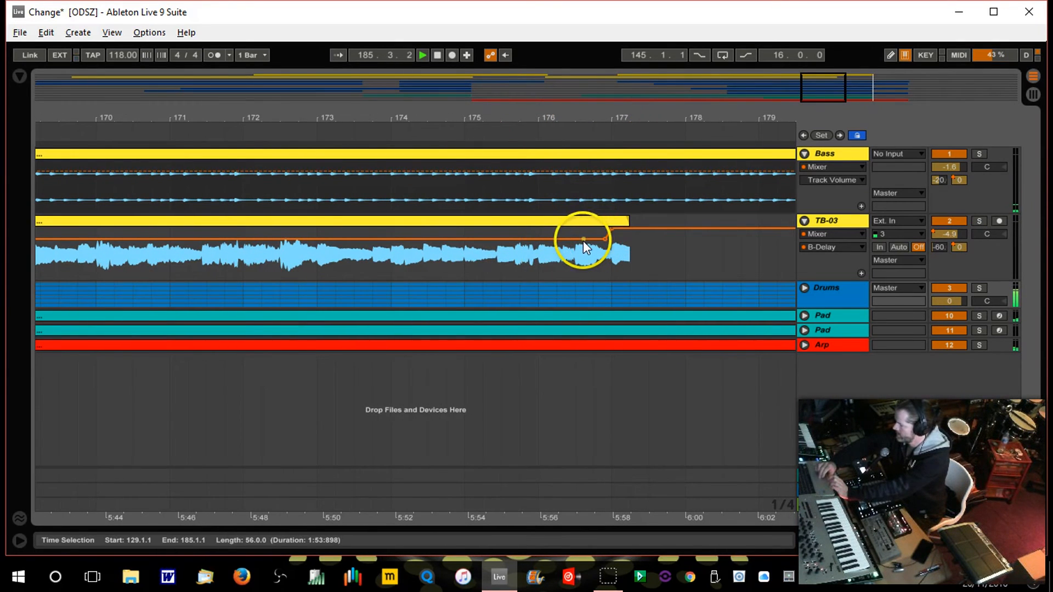
left_click_drag(584, 239, 604, 239)
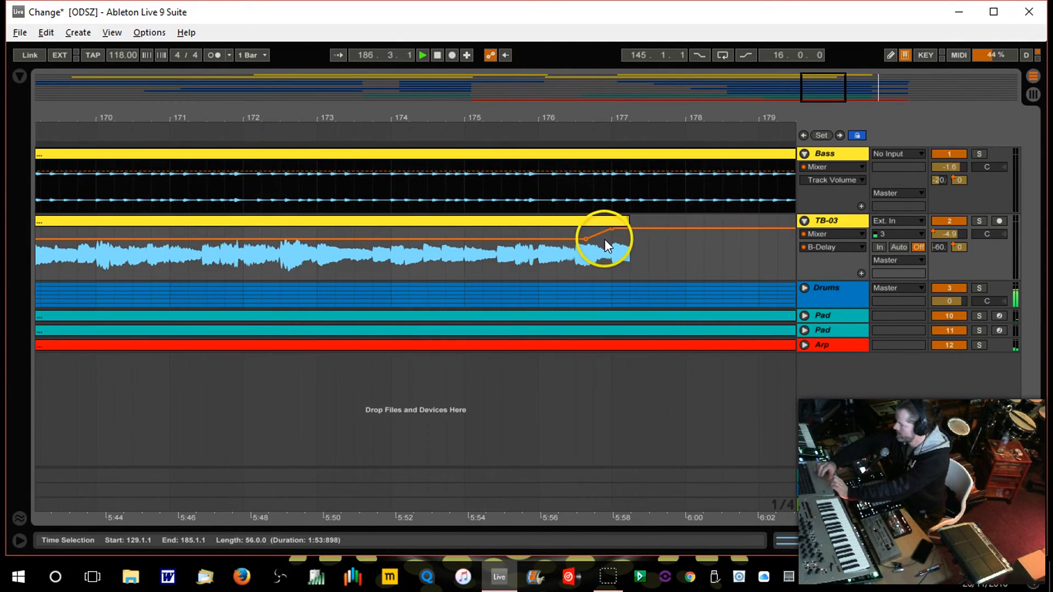
left_click_drag(560, 115, 557, 110)
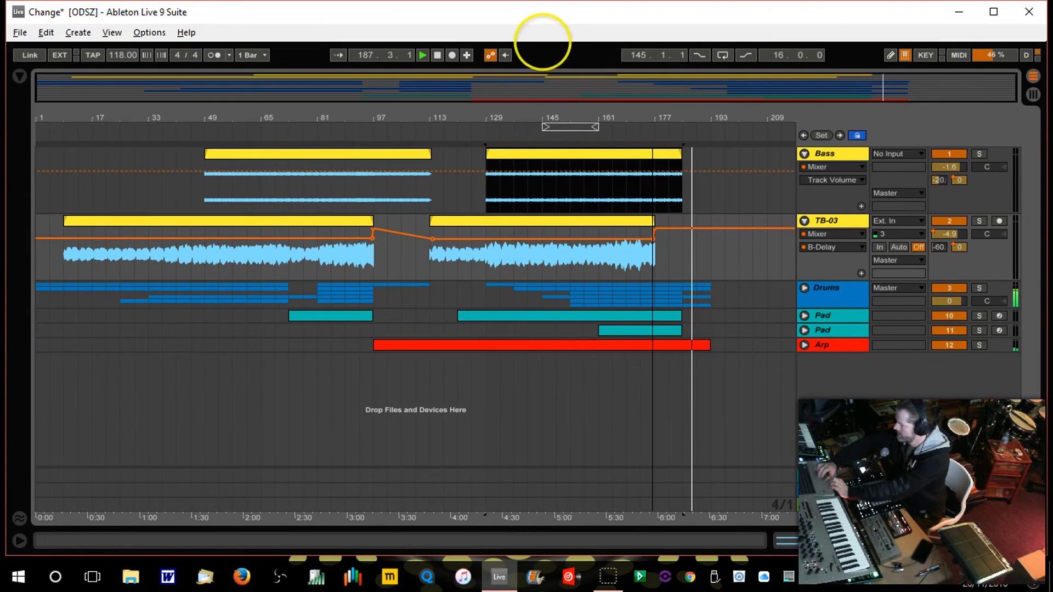
Unfold the Drums group to examine how the drum clips end, and replay the section from about bar 149
left_click(805, 288)
mouse_move(697, 117)
left_mouse_down()
mouse_move(659, 117)
mouse_move(696, 116)
left_mouse_up()
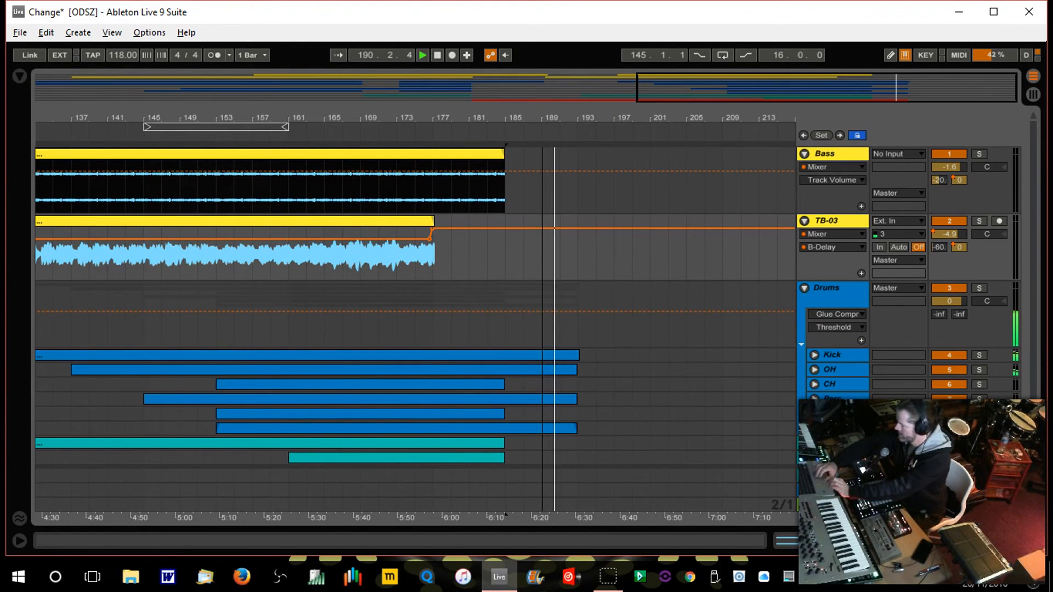
left_click(547, 119)
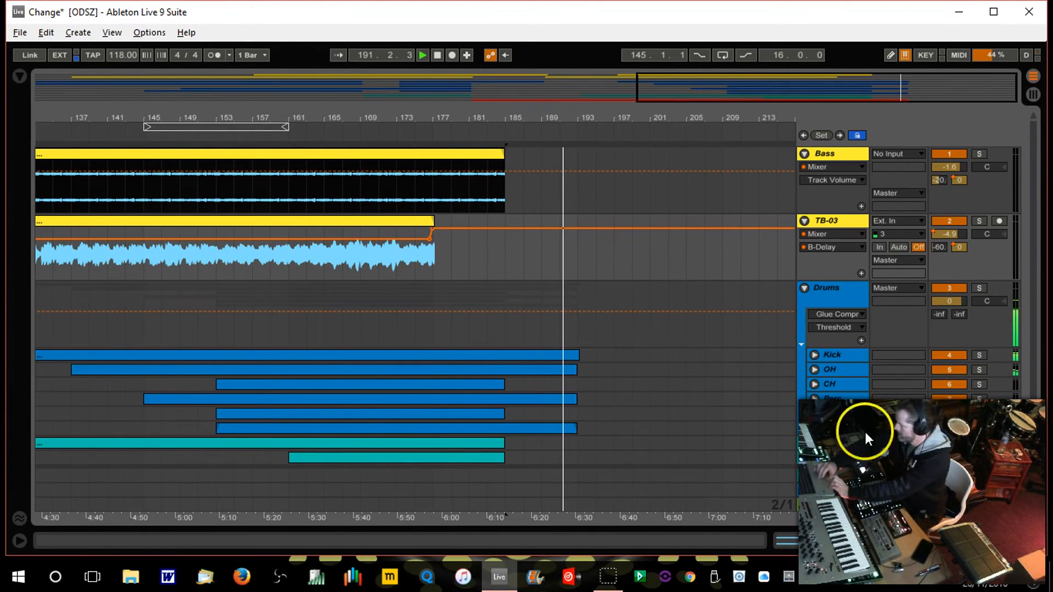
scroll(818, 427, "down", 1)
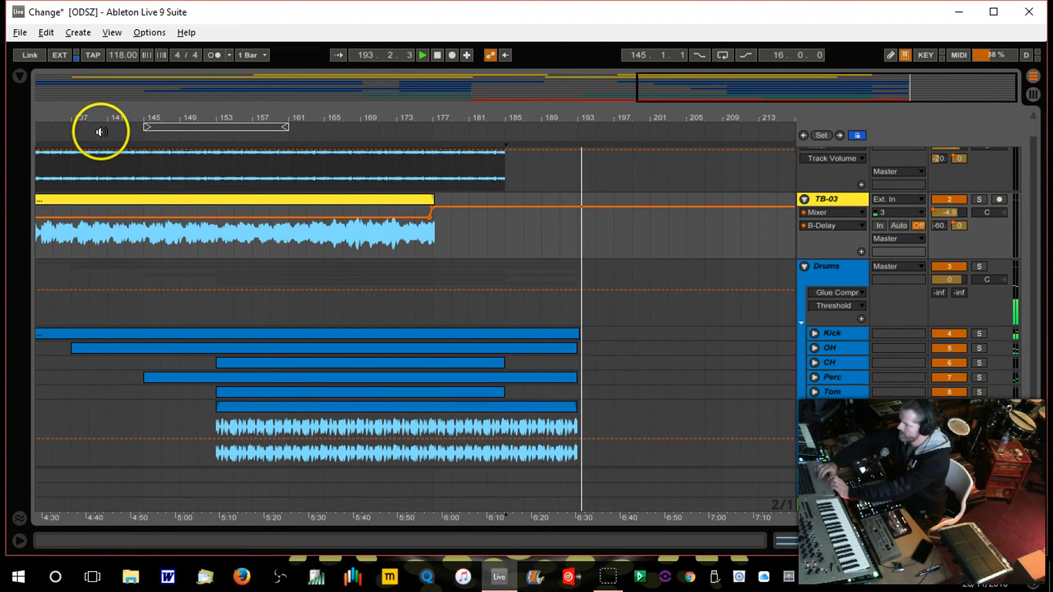
left_click(188, 137)
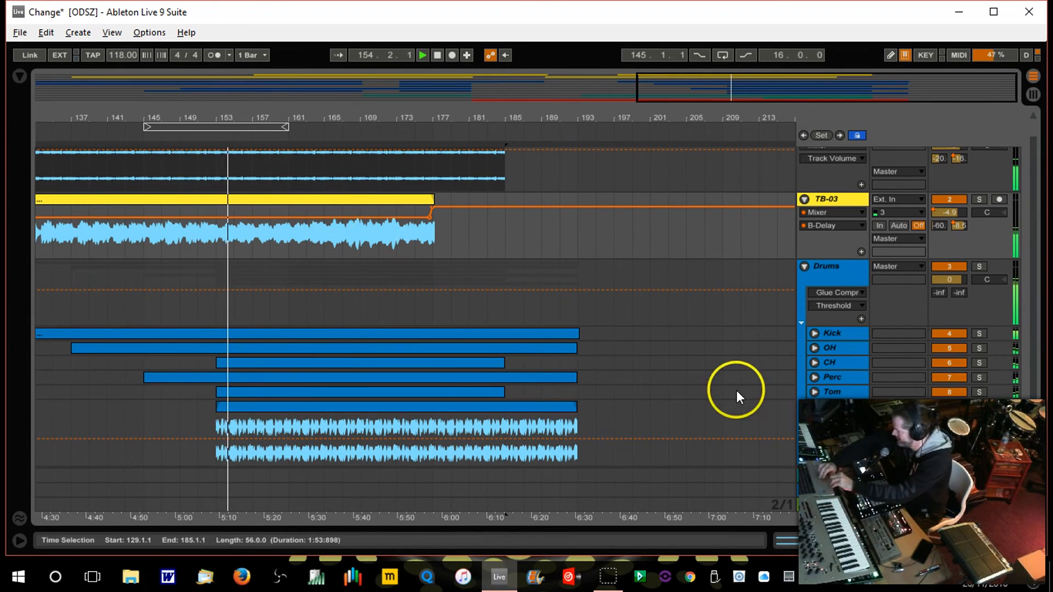
Fold the drum loop, Drums, TB-03 and Bass tracks and show the whole arrangement
left_click(812, 408)
left_click(805, 266)
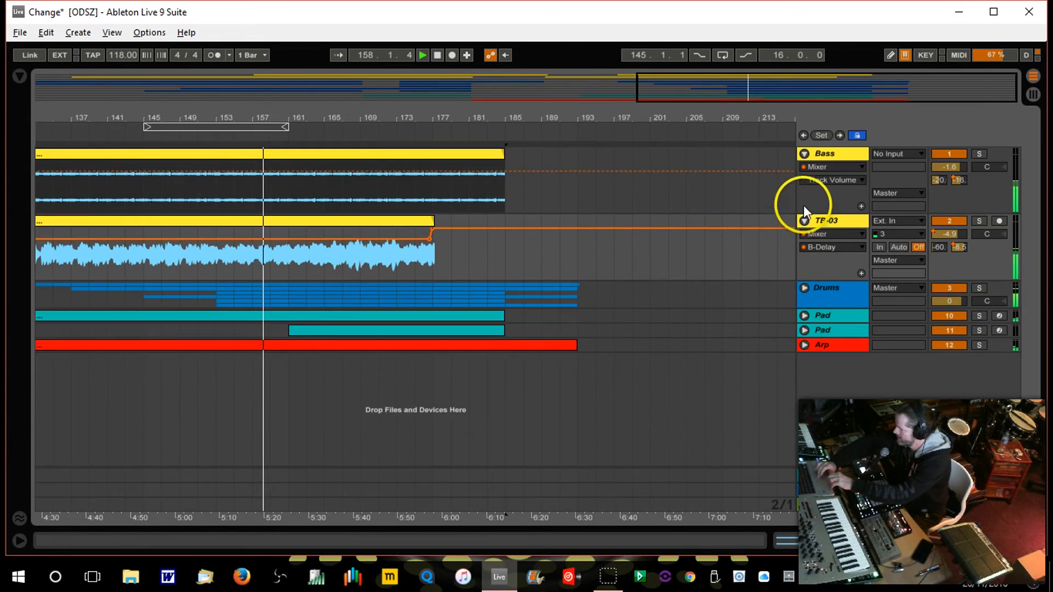
left_click(803, 221)
left_click(804, 154)
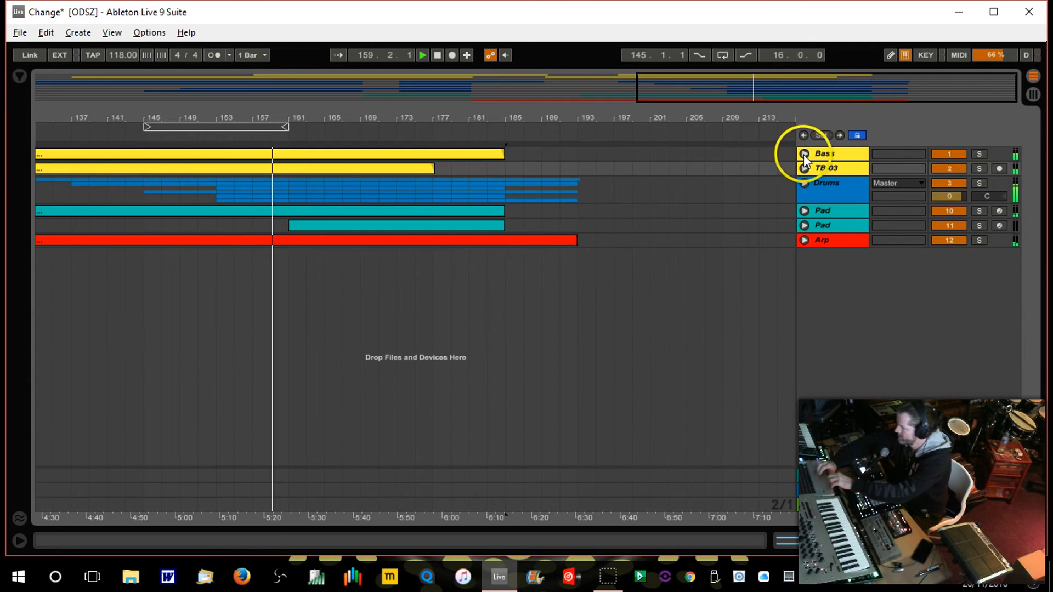
key("minus")
key("minus")
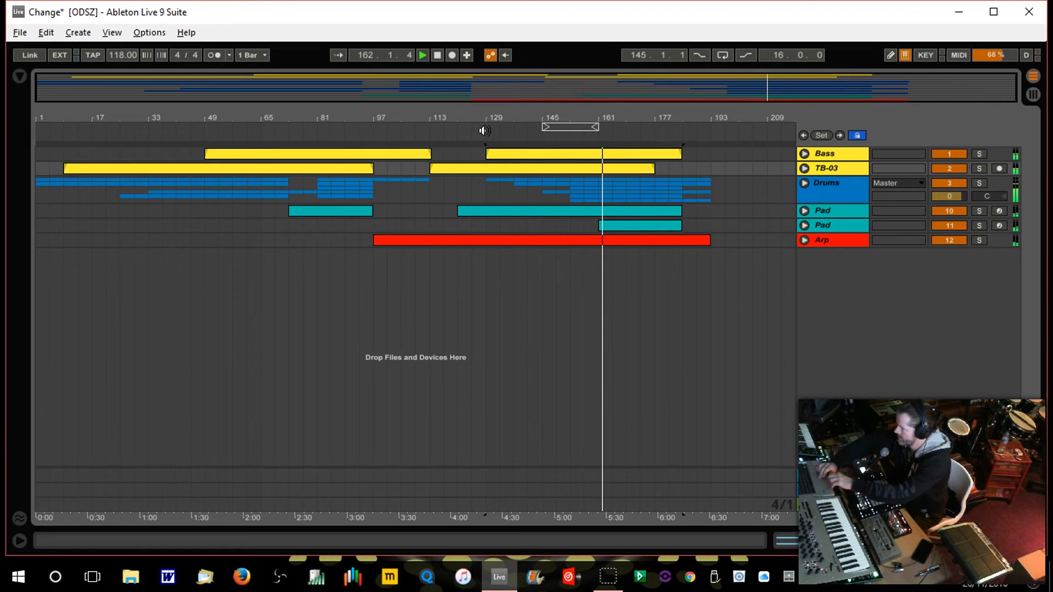
Stop playback, return to the start of the arrangement and save the Live set
left_click(438, 56)
left_click(437, 55)
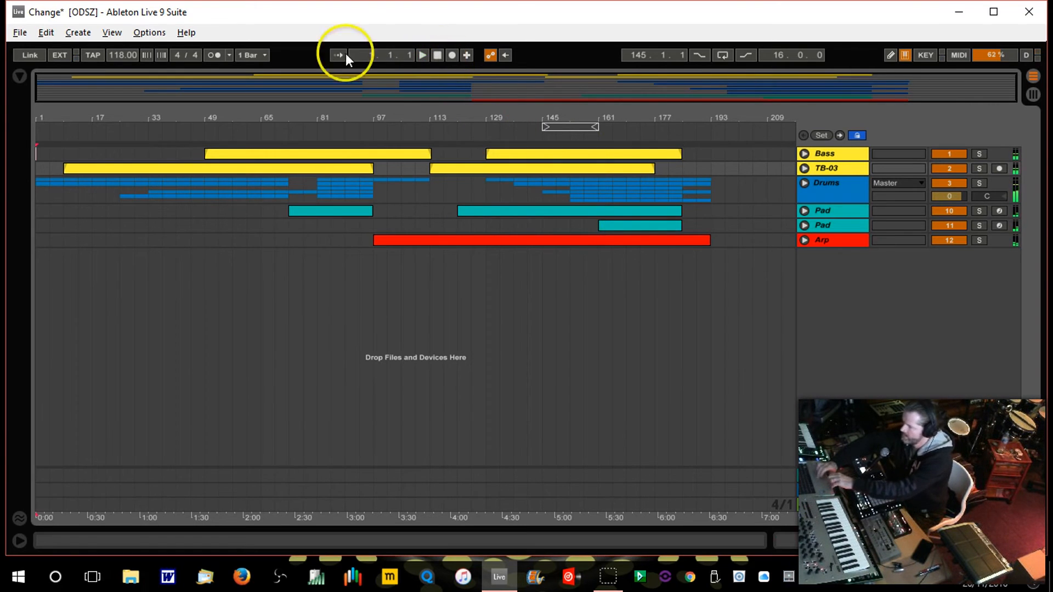
left_click(22, 33)
left_click(74, 170)
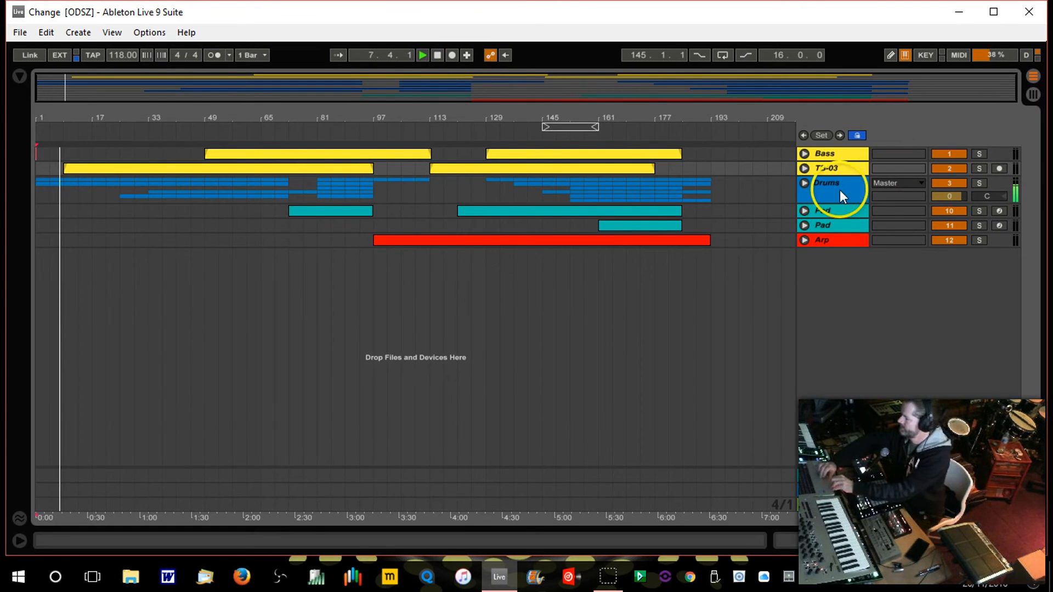
Unfold the Drums group and set band 2 of the Kick's EQ Eight to 177 Hz at -7.81 dB
left_click(805, 185)
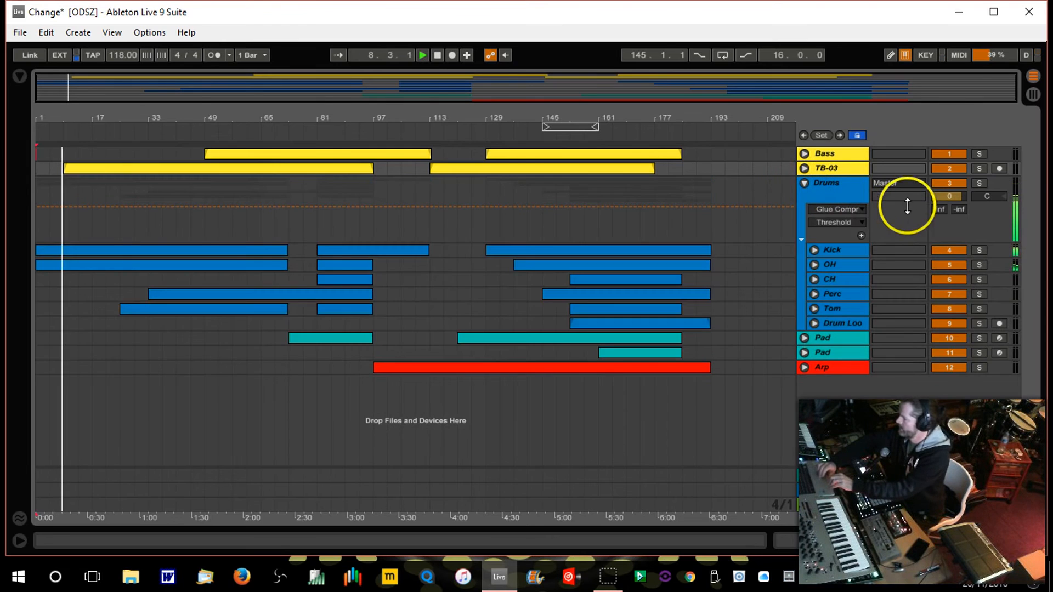
double_click(847, 252)
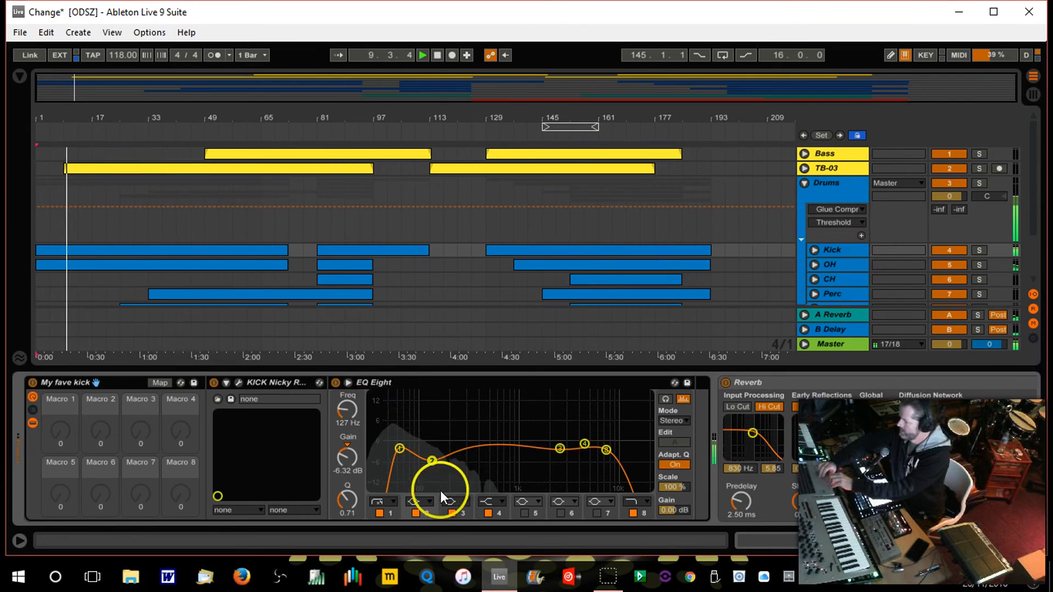
left_click_drag(400, 449, 446, 465)
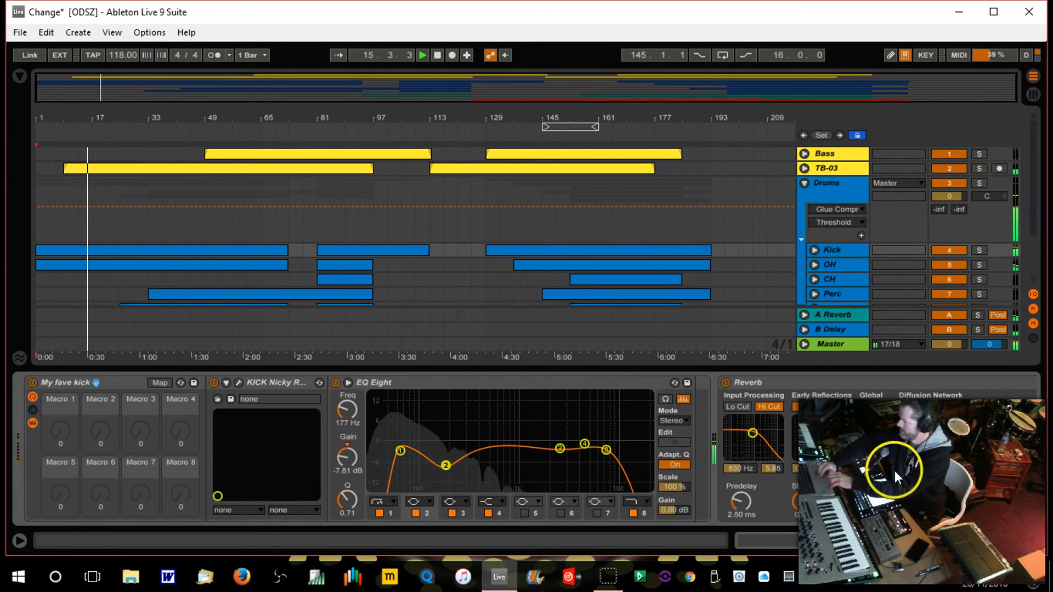
Inspect the pitch envelope in the KICK Nicky Romero Edition plug-in window, close it and hide the device view
scroll(961, 541, "right", 3)
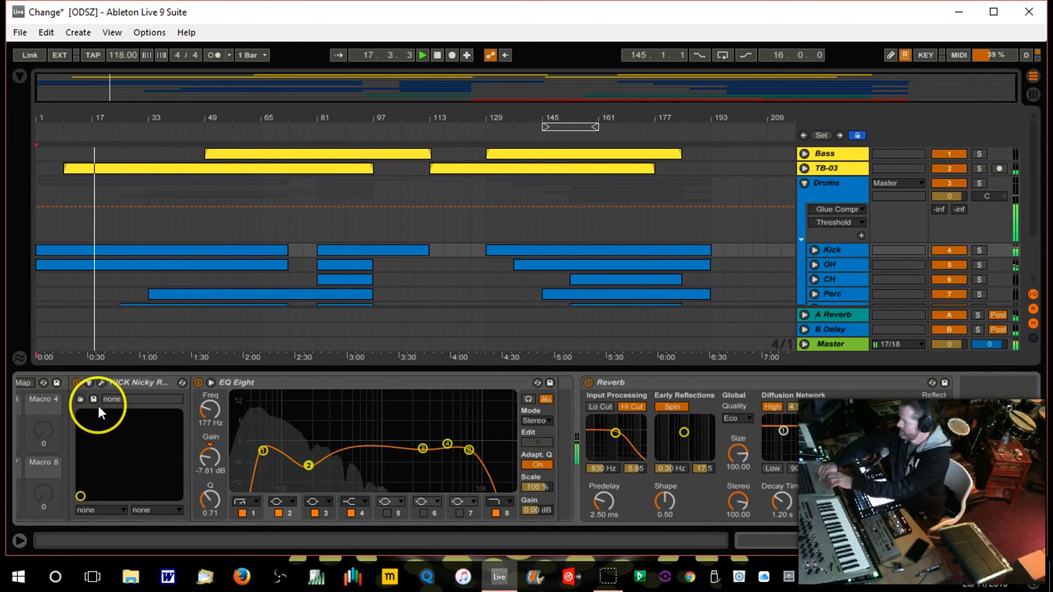
left_click(101, 384)
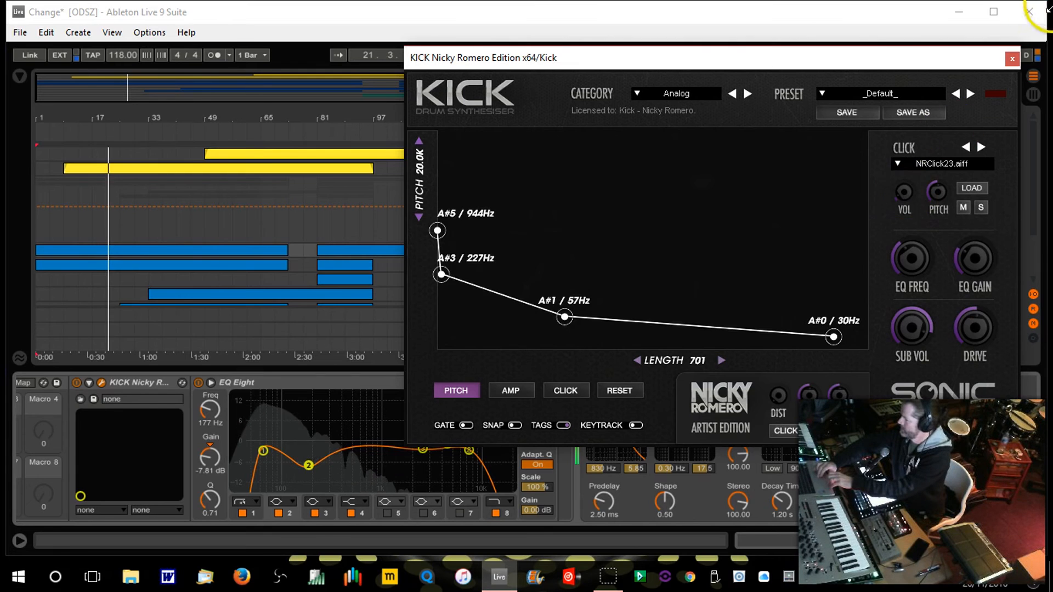
left_click(1013, 58)
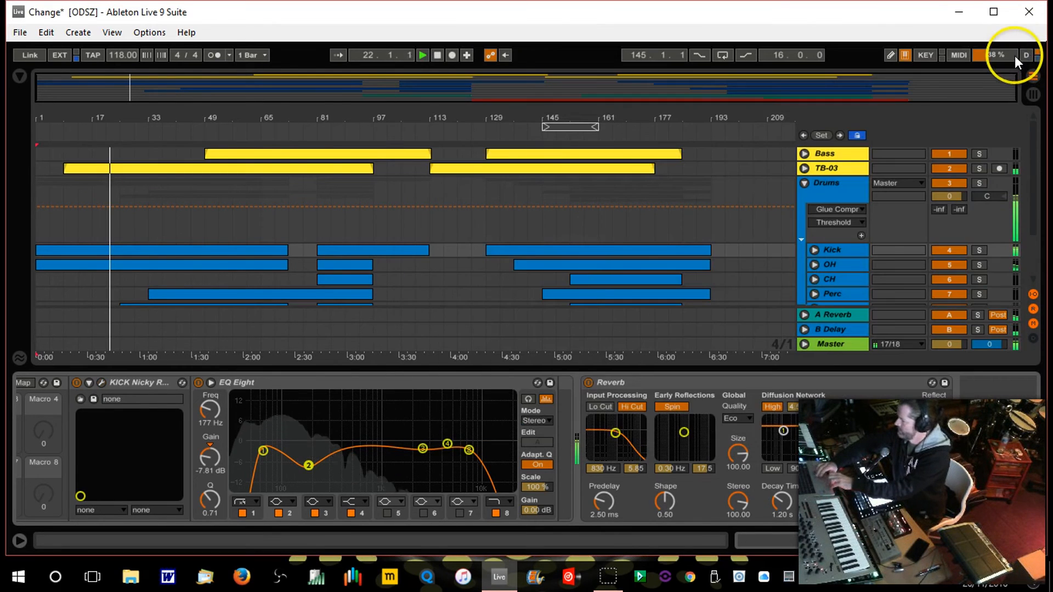
left_click(1019, 551)
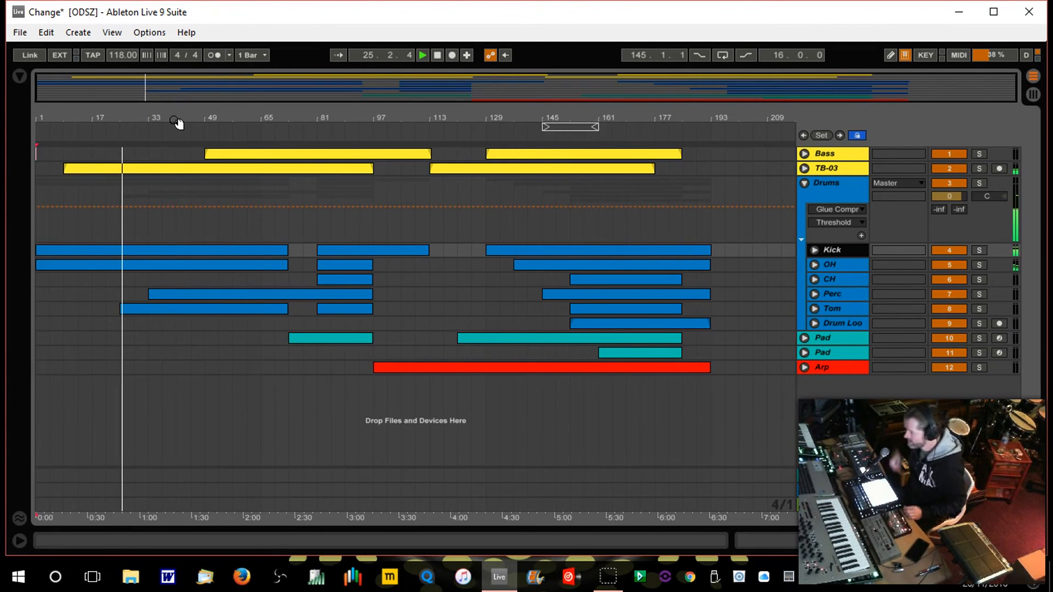
Unfold the TB-03 track and show its Track Volume automation
left_click(595, 218)
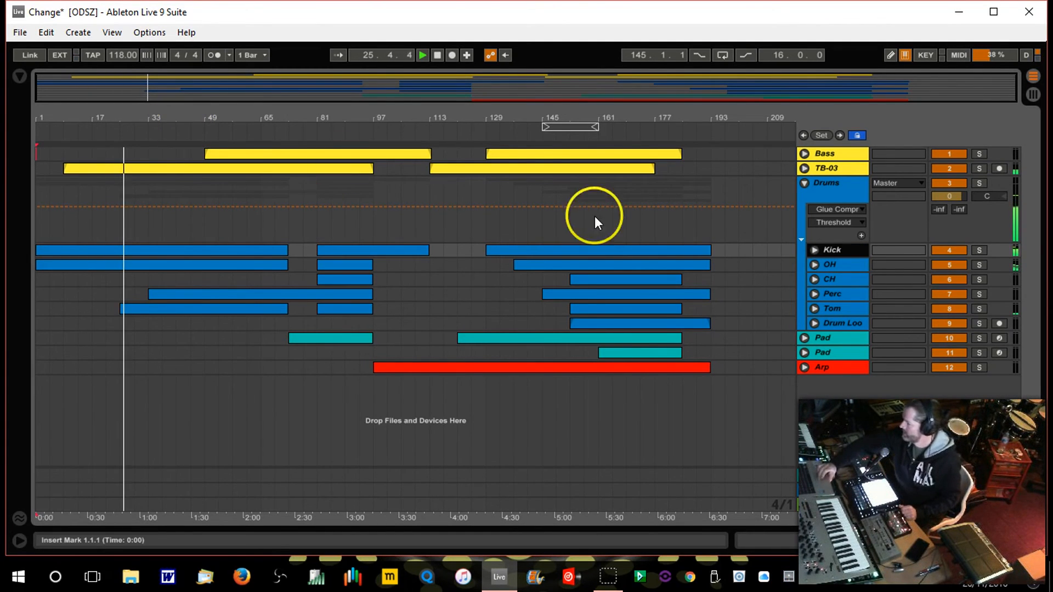
left_click(804, 168)
left_click(950, 181)
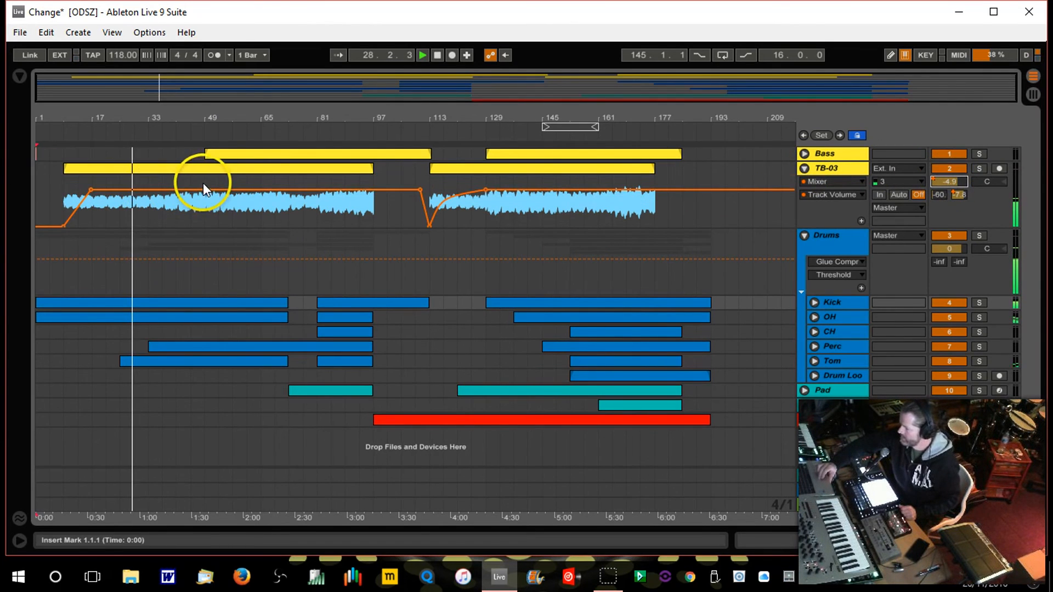
left_click_drag(203, 183, 202, 186)
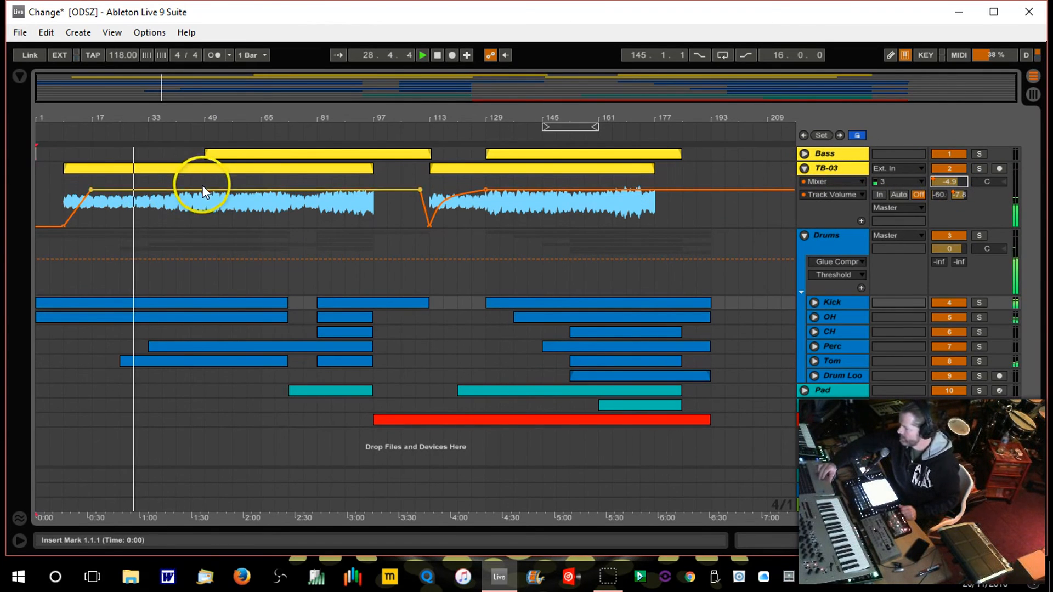
Open TB-03's devices and adjust its Compressor to a 1.22:1 ratio with the output at -4.95 dB
double_click(836, 169)
left_click_drag(509, 458, 509, 452)
left_click_drag(380, 422, 380, 452)
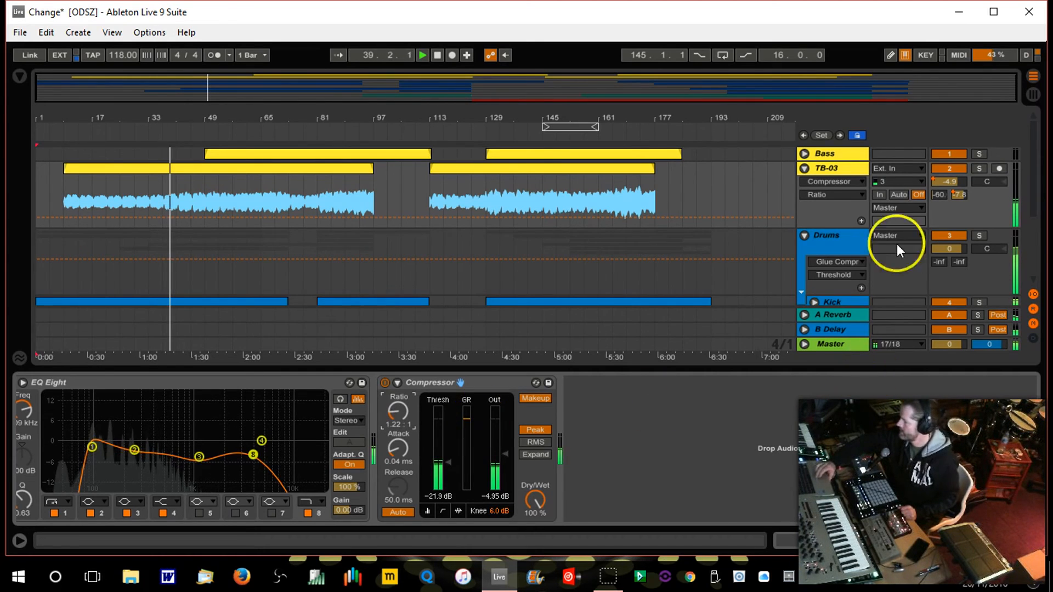
Raise TB-03's volume automation across its first clip to -3.1 dB
left_click(957, 184)
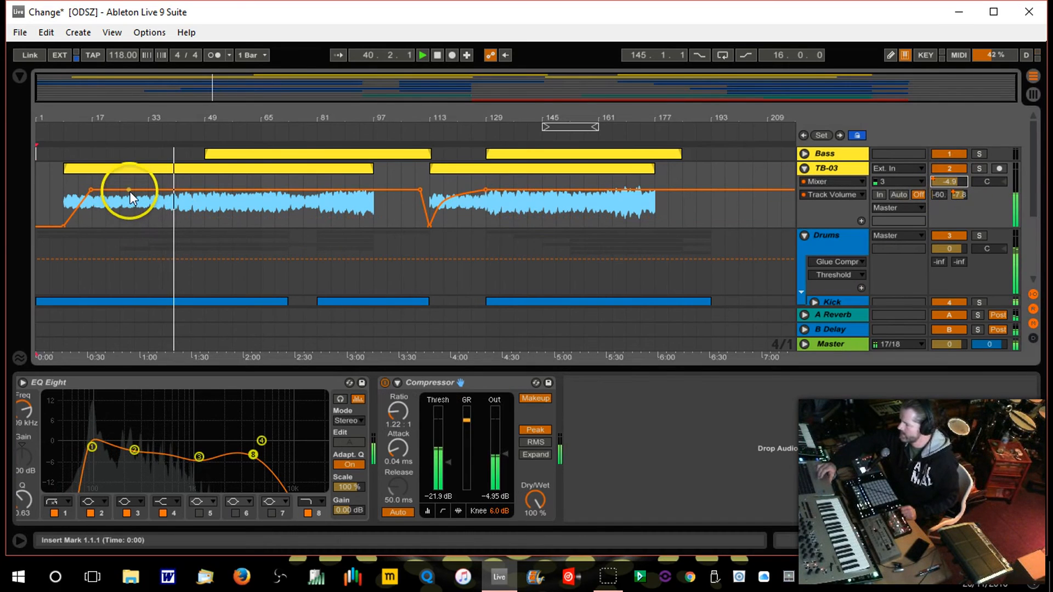
left_click_drag(136, 188, 135, 186)
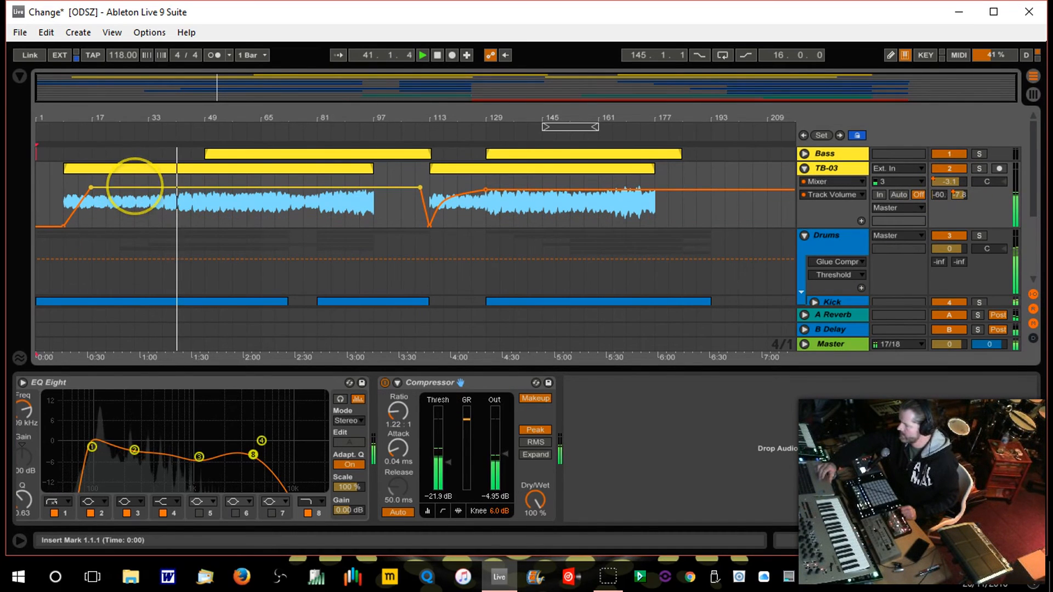
left_click(92, 134)
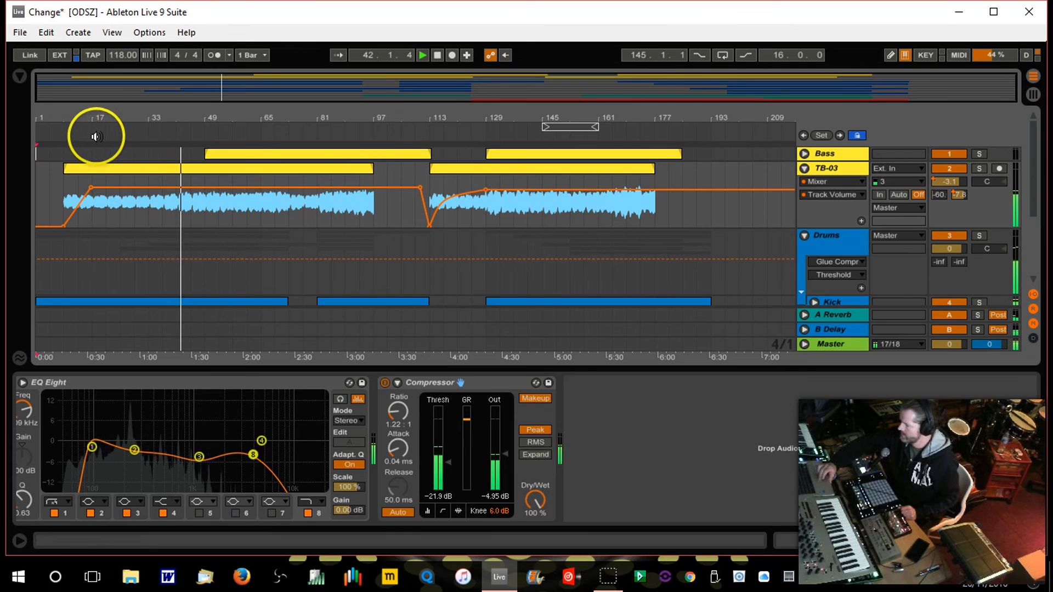
Set the TB-03 Compressor's threshold to -24.0 dB and compare the Expand mode against Peak, ending on Peak
left_click(447, 461)
left_click_drag(447, 461, 447, 466)
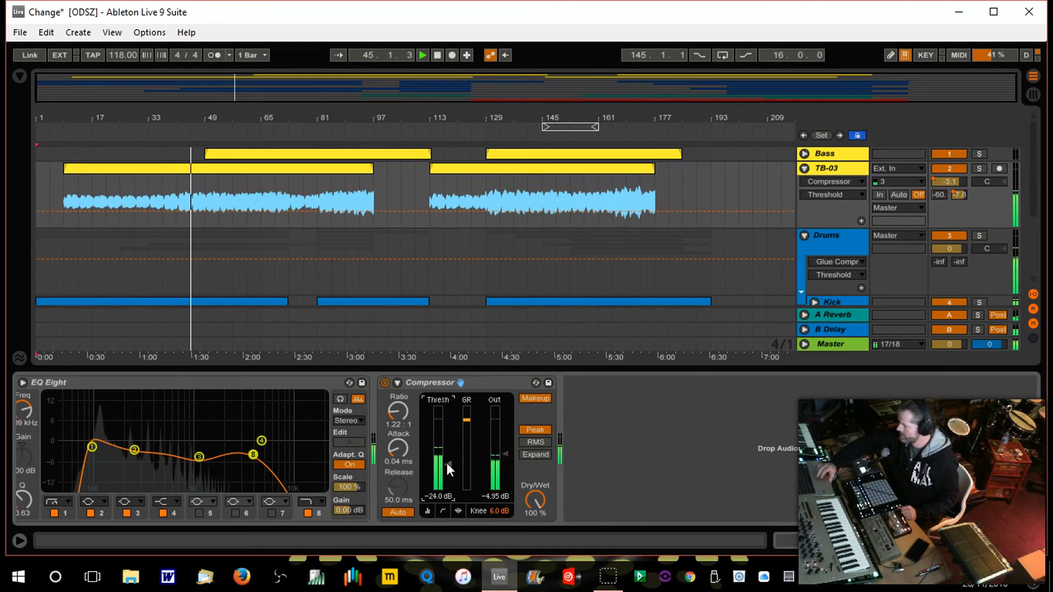
left_click(533, 455)
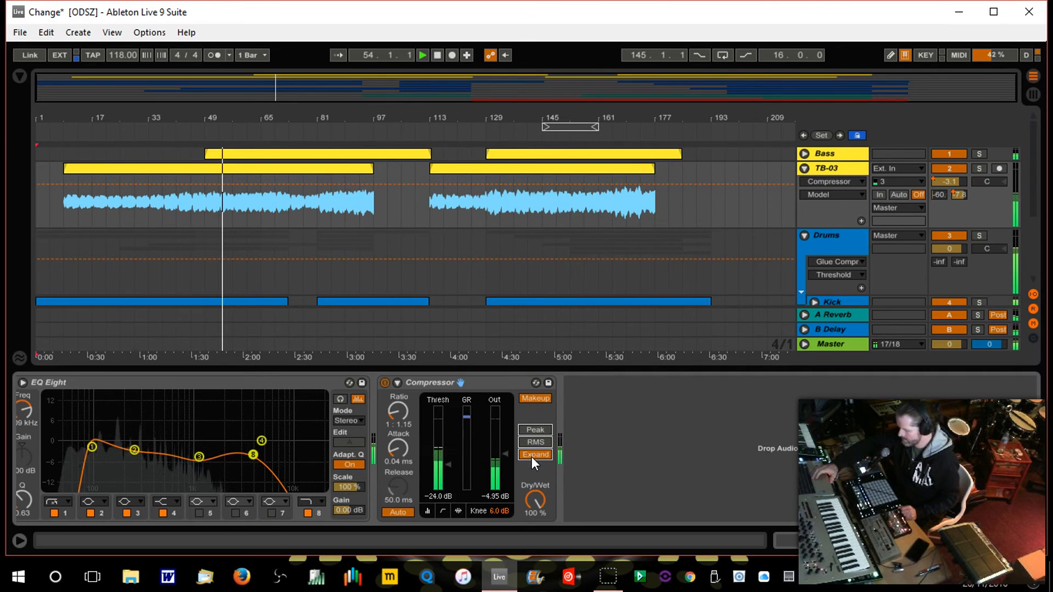
left_click(544, 428)
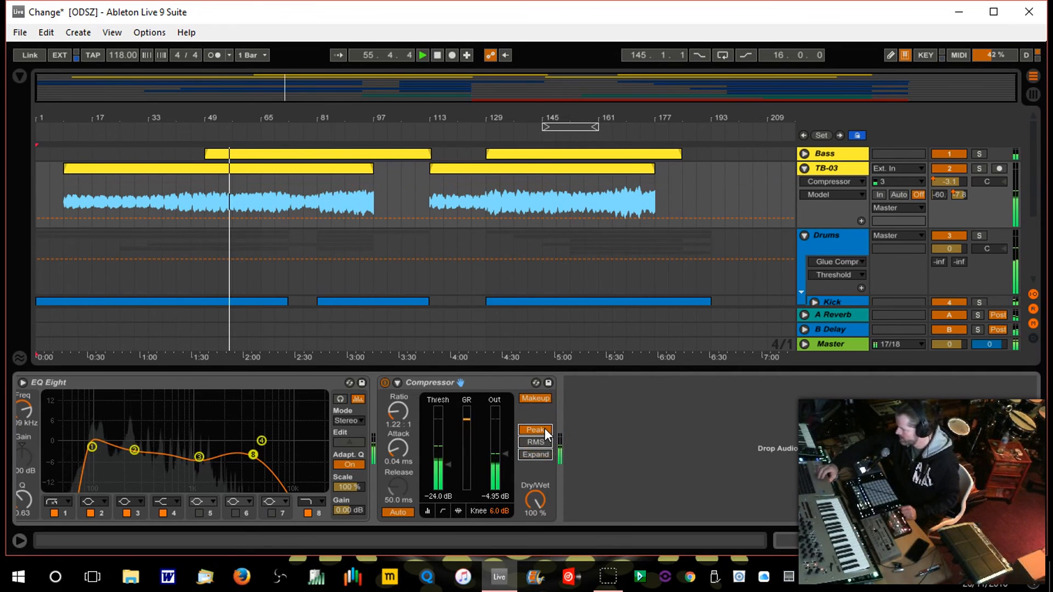
left_click(539, 455)
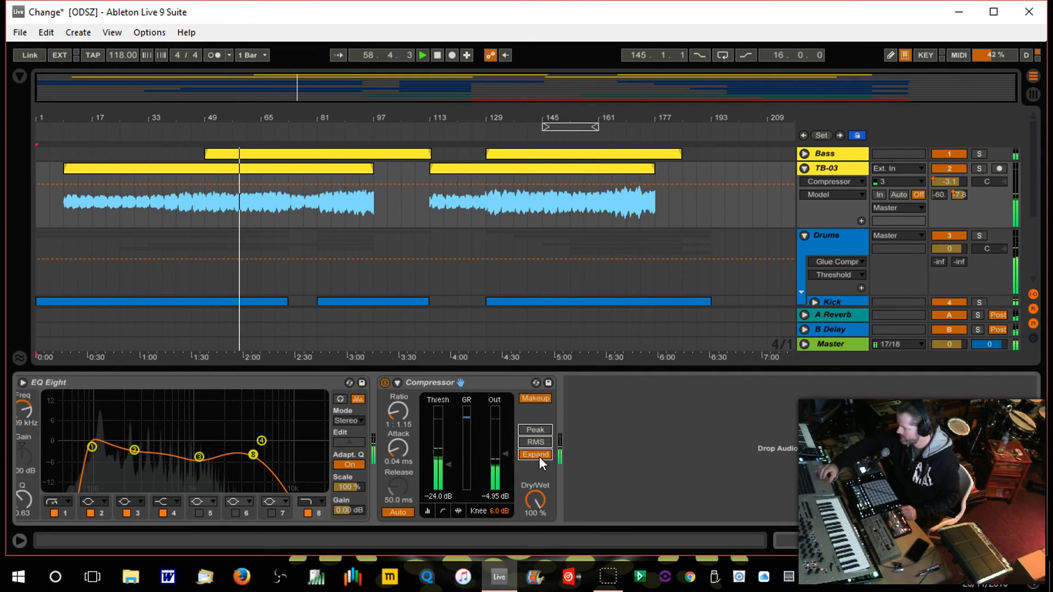
left_click(536, 429)
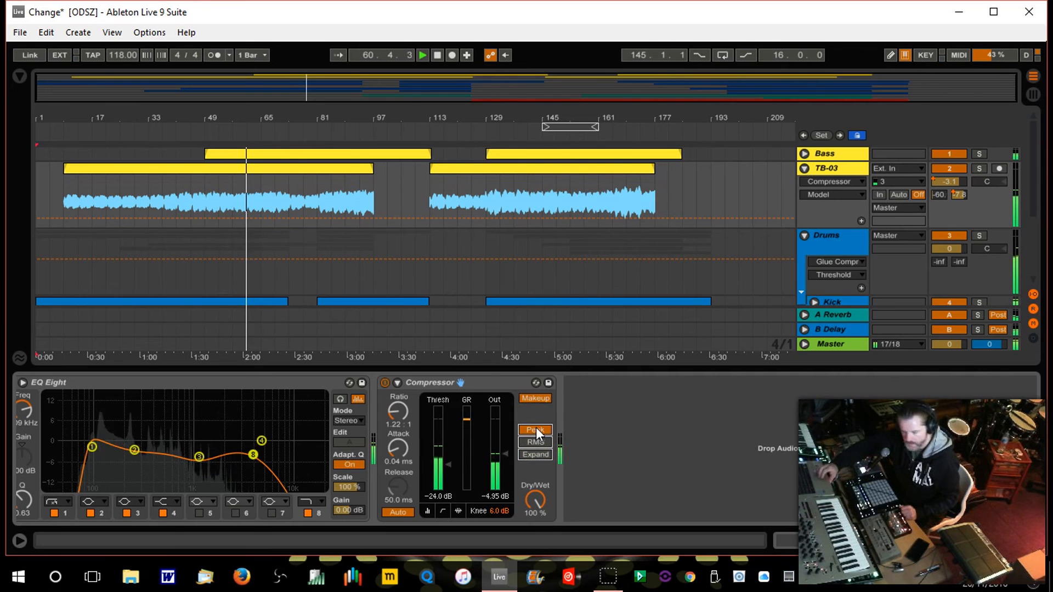
Lower the TB-03 Compressor's threshold to -27.2 dB
left_click(59, 151)
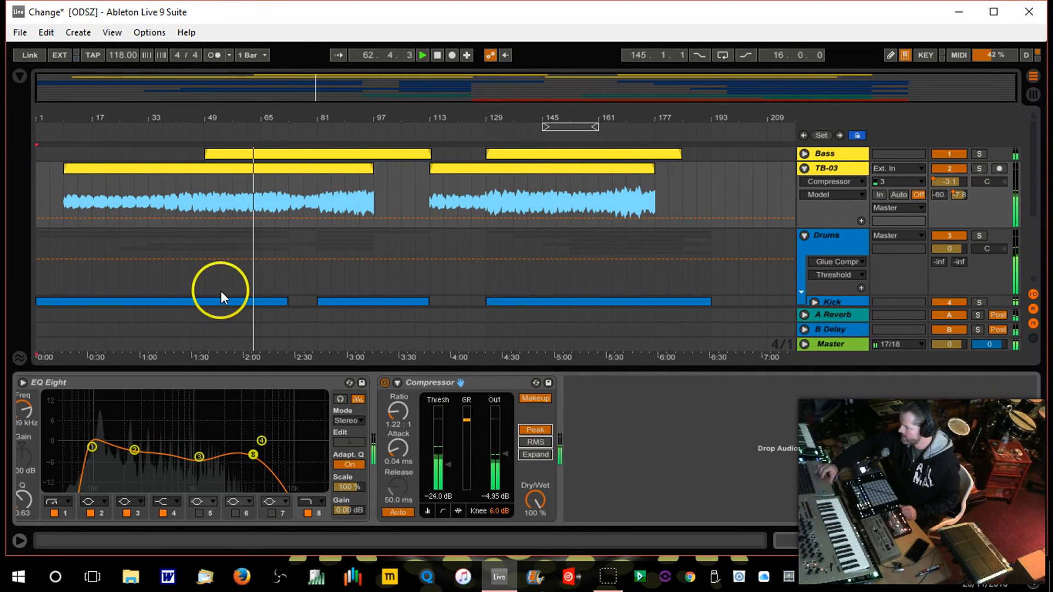
left_click_drag(456, 466, 448, 468)
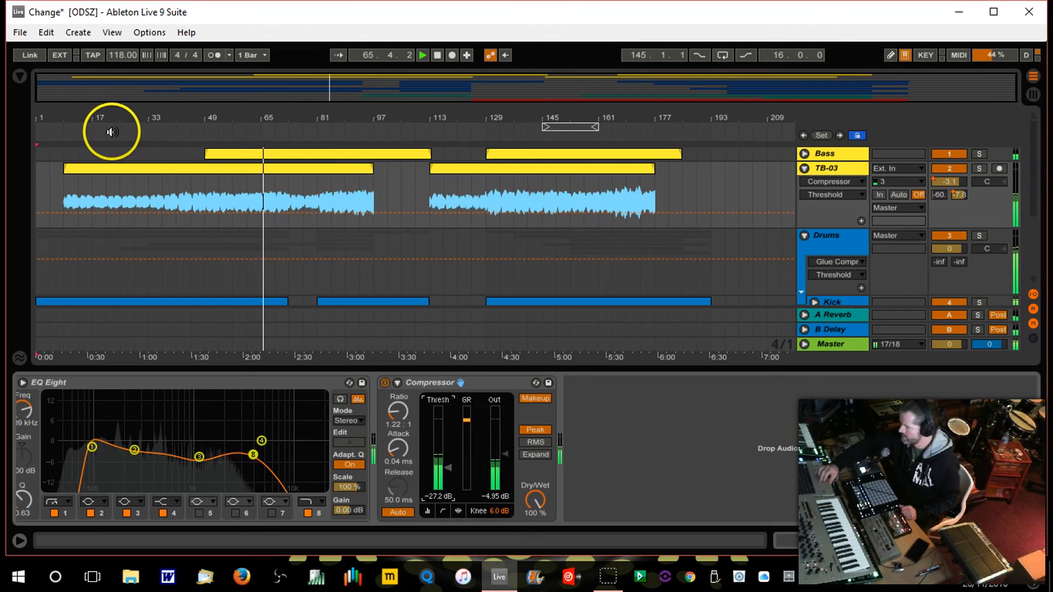
Play the arrangement from about bar 25, close the device view, unfold the Bass track and stop playback
left_click(122, 132)
left_click(1032, 546)
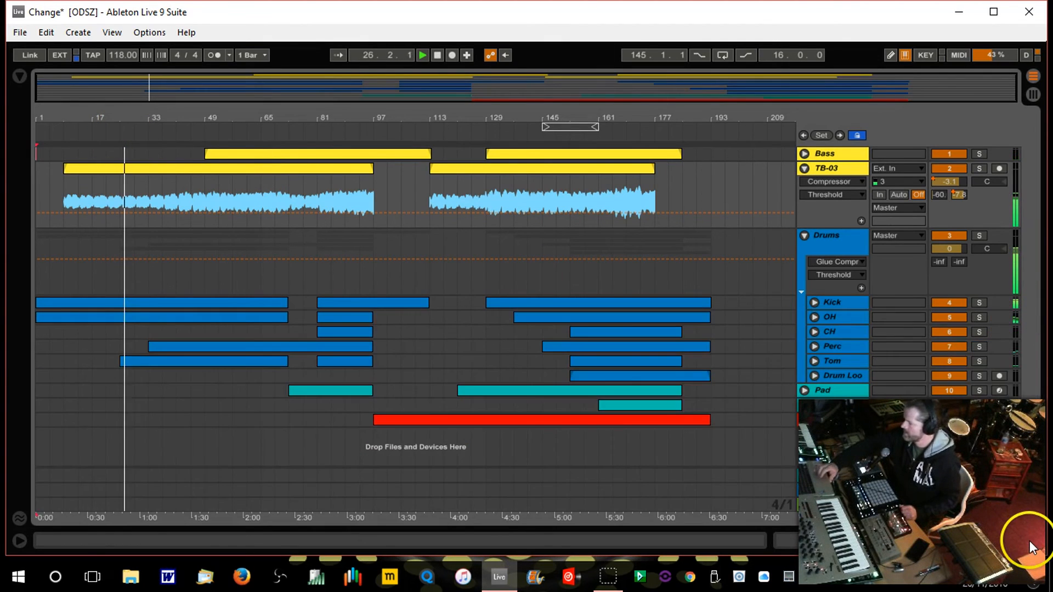
left_click(805, 154)
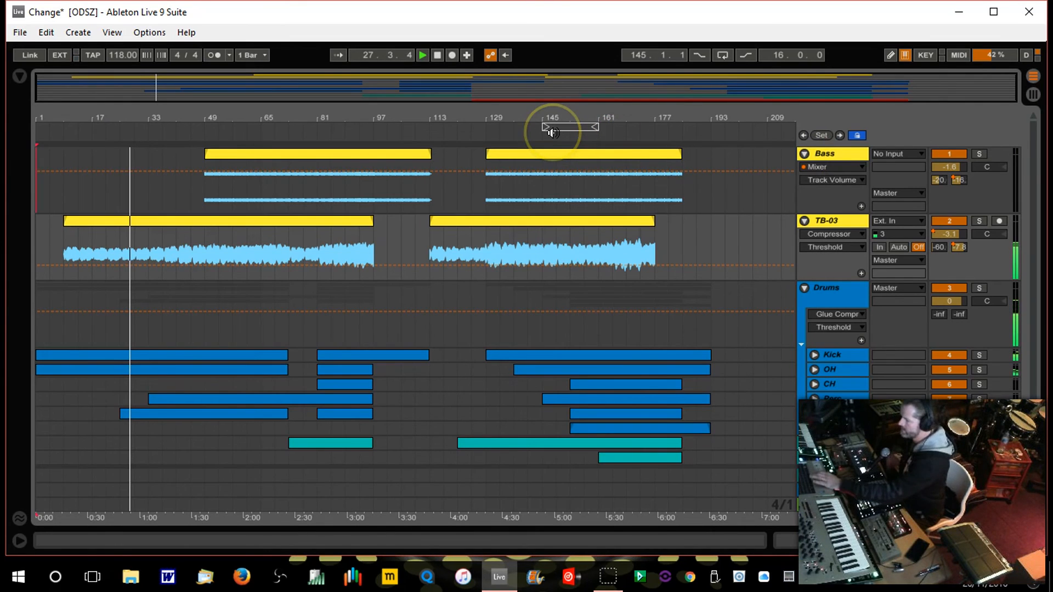
key("space")
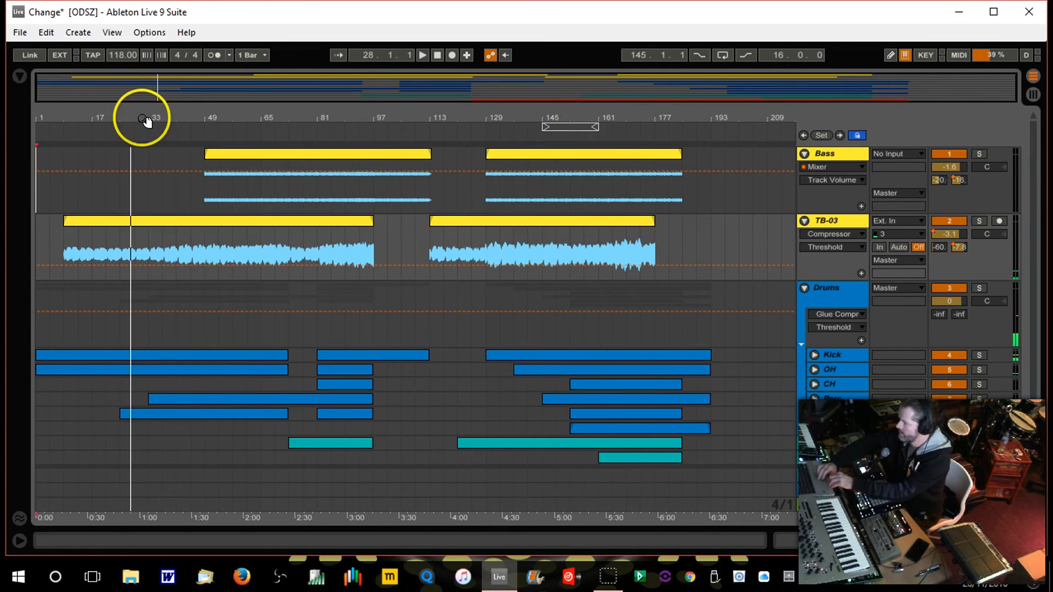
Select the first eight bars of the first Bass clip and set an 8-bar loop starting at bar 49
left_click_drag(169, 110, 171, 118)
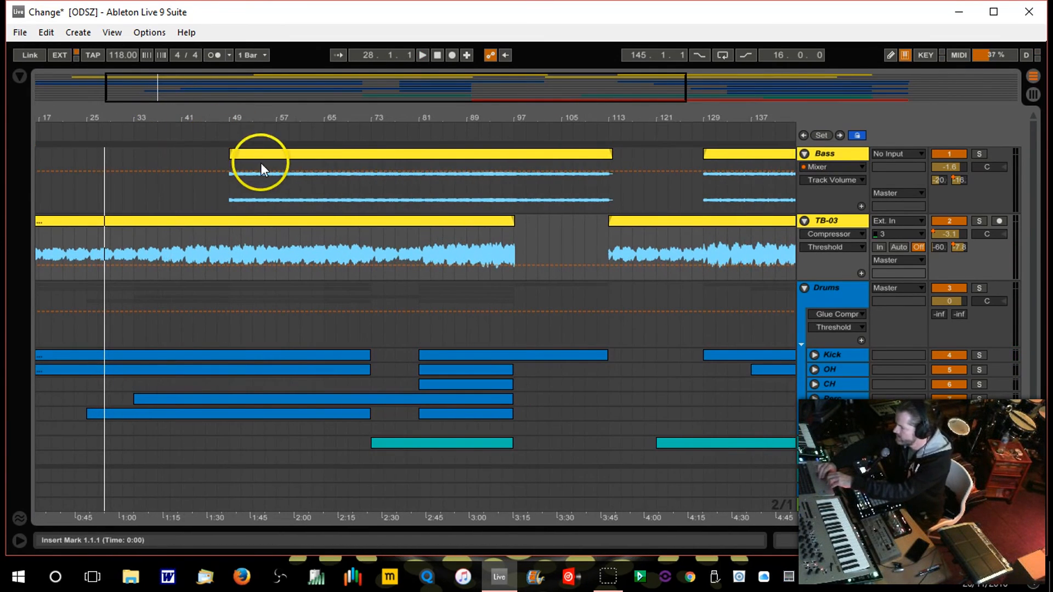
left_click_drag(232, 186, 281, 192)
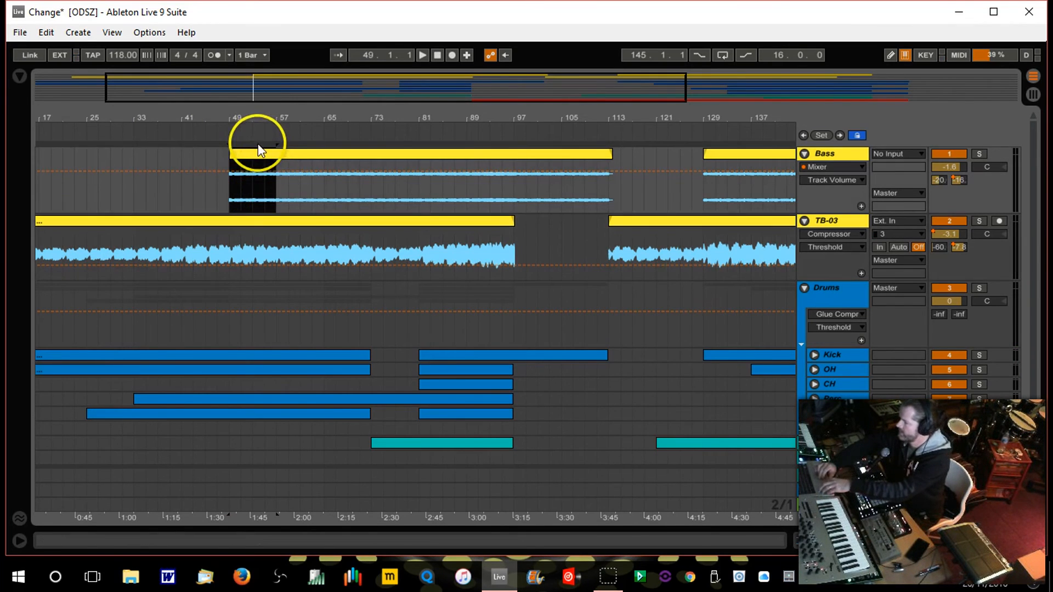
left_click_drag(277, 111, 230, 110)
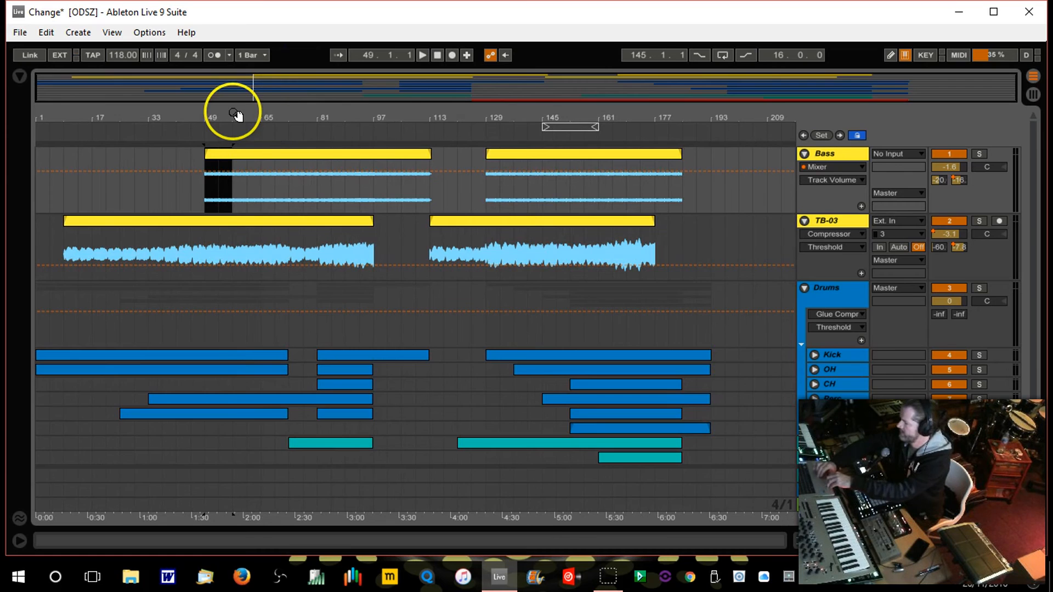
left_click_drag(576, 127, 207, 130)
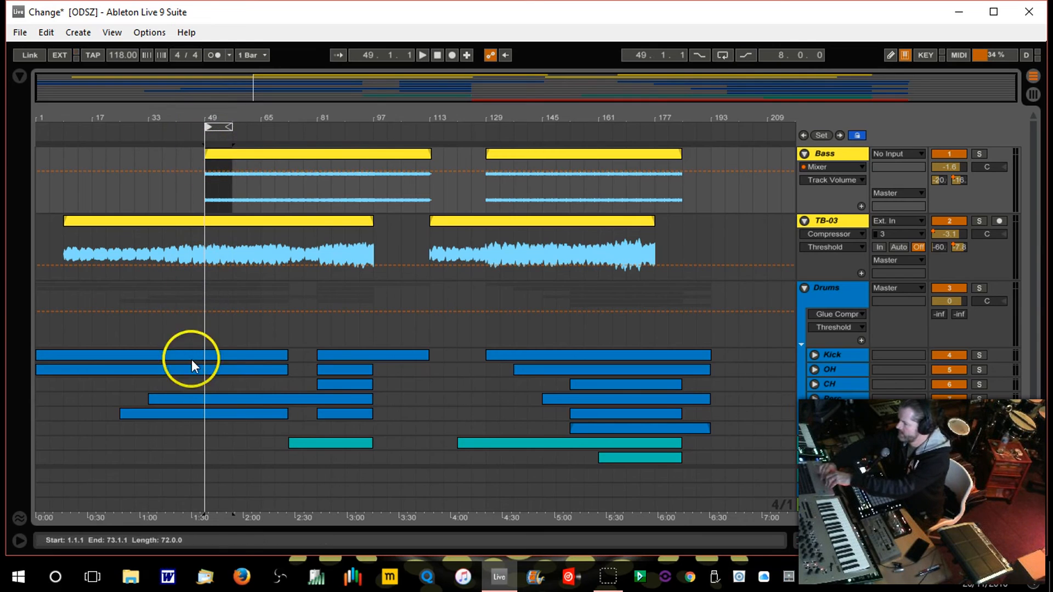
Copy the eight-bar Bass section to bar 41 and consolidate it with the adjoining clip into one clip
left_click_drag(214, 114, 258, 113)
left_click(264, 153)
left_click(228, 156)
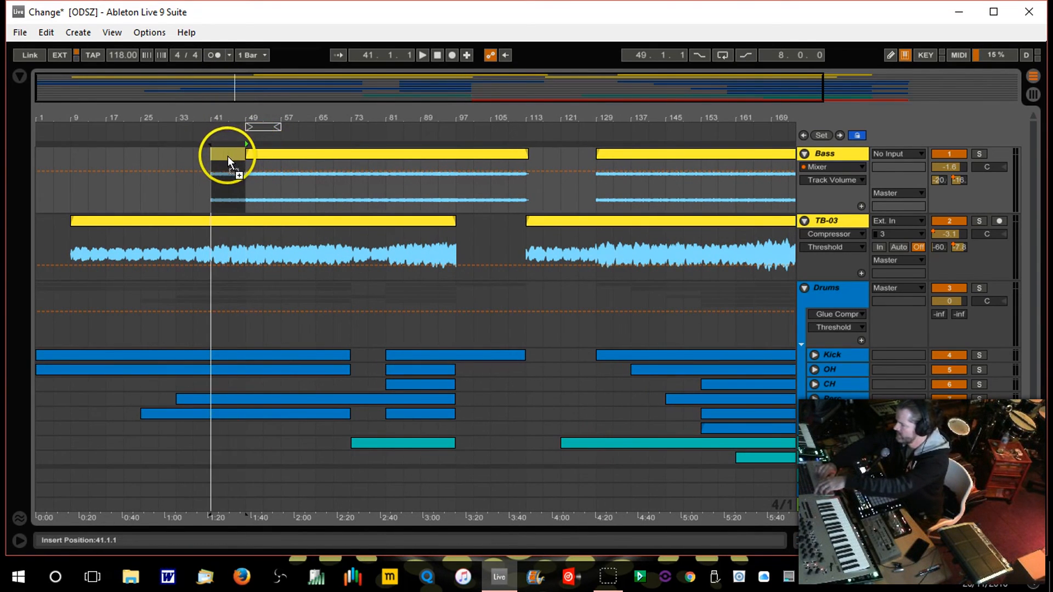
left_click(261, 152, "shift")
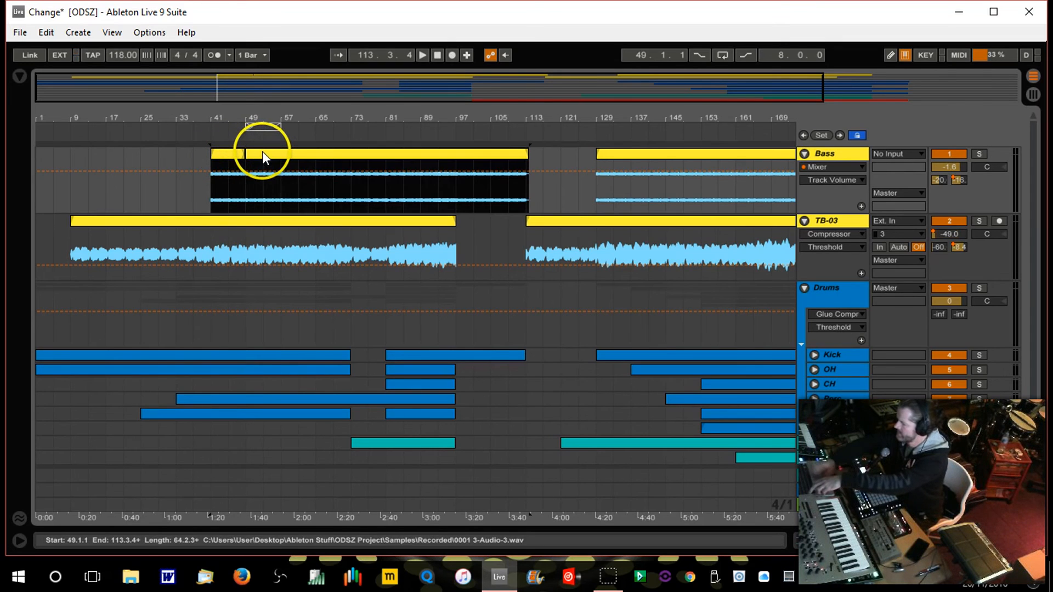
key("ctrl+j")
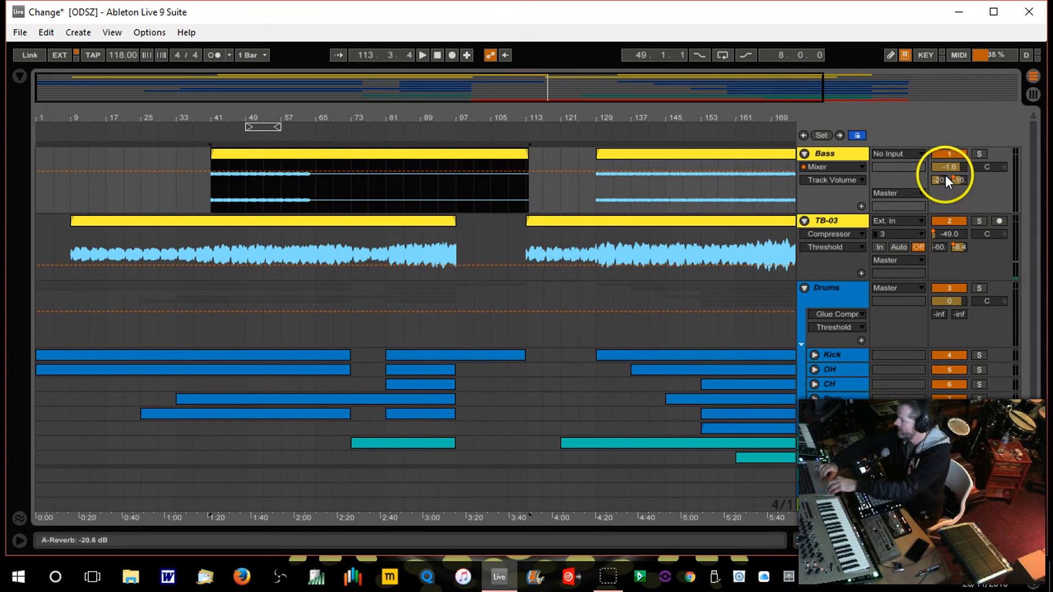
Move the loop to bars 41-49 and fade the Bass volume automation in there from -inf to -0.7 dB
left_click(951, 167)
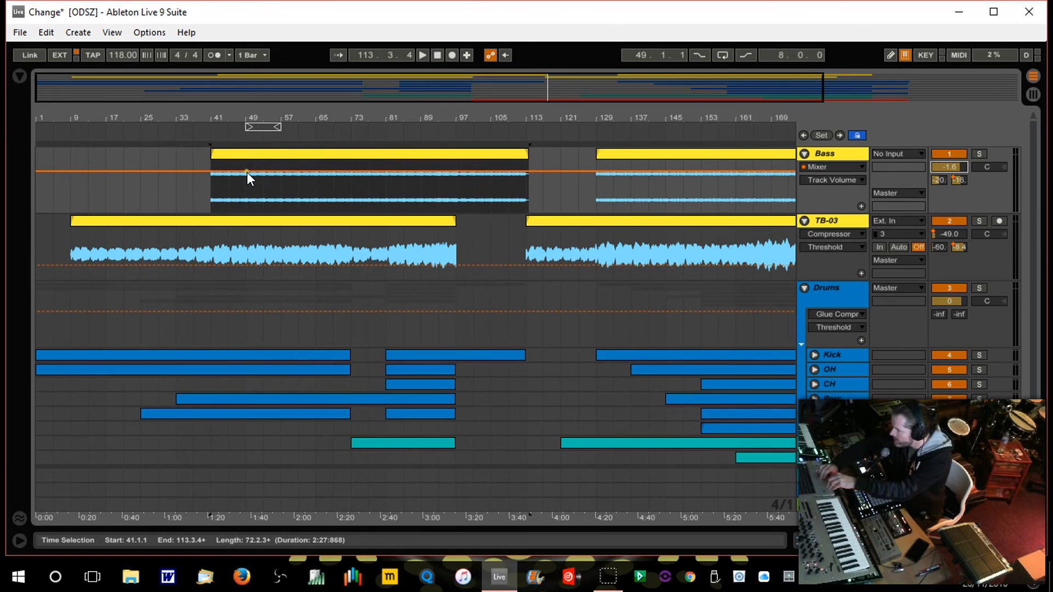
left_click_drag(261, 126, 228, 127)
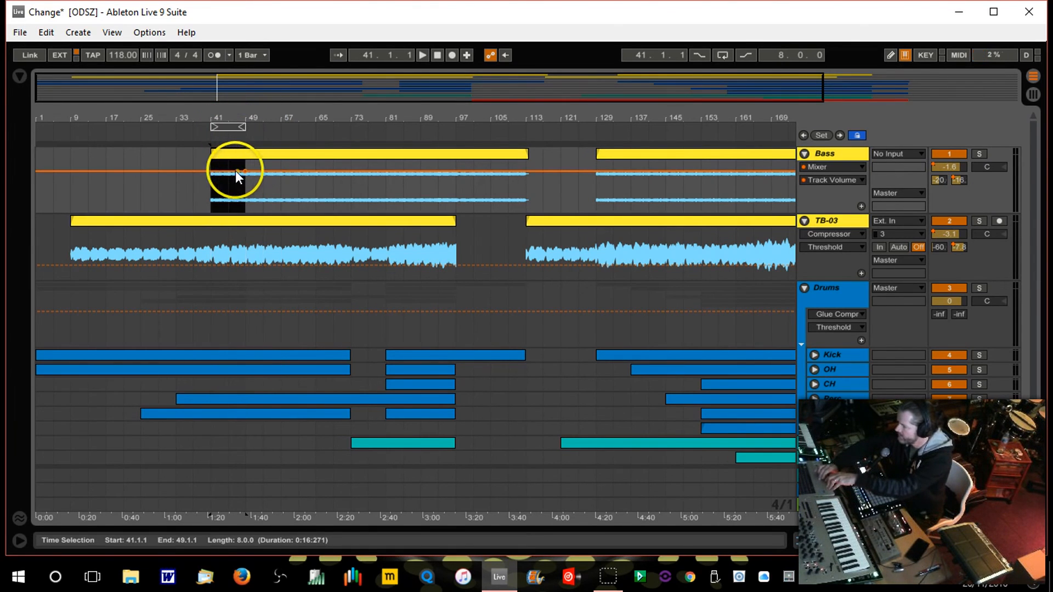
left_click_drag(213, 172, 212, 211)
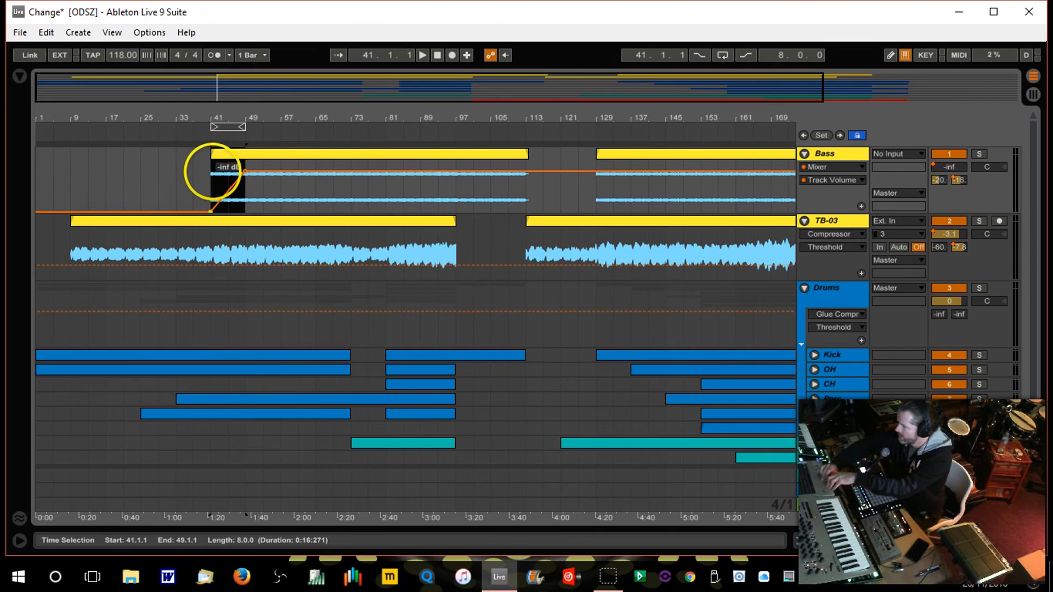
left_click(207, 134)
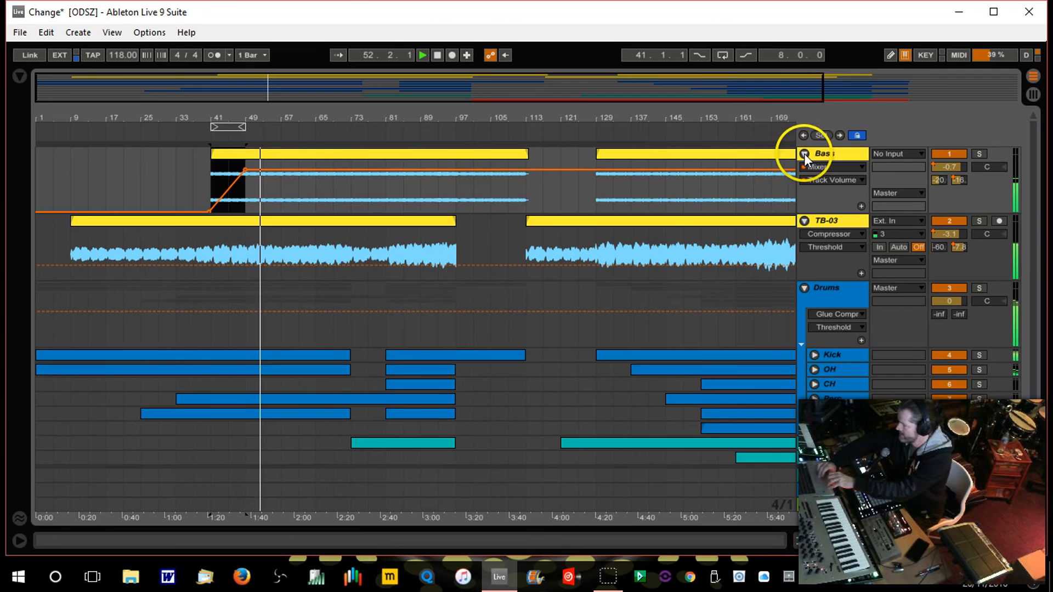
In the Bass EQ Eight, set band 1 to 51.9 Hz, boost band 2 by 9.30 dB at 932 Hz and raise the high-cut frequency
double_click(833, 154)
left_click_drag(81, 453, 90, 454)
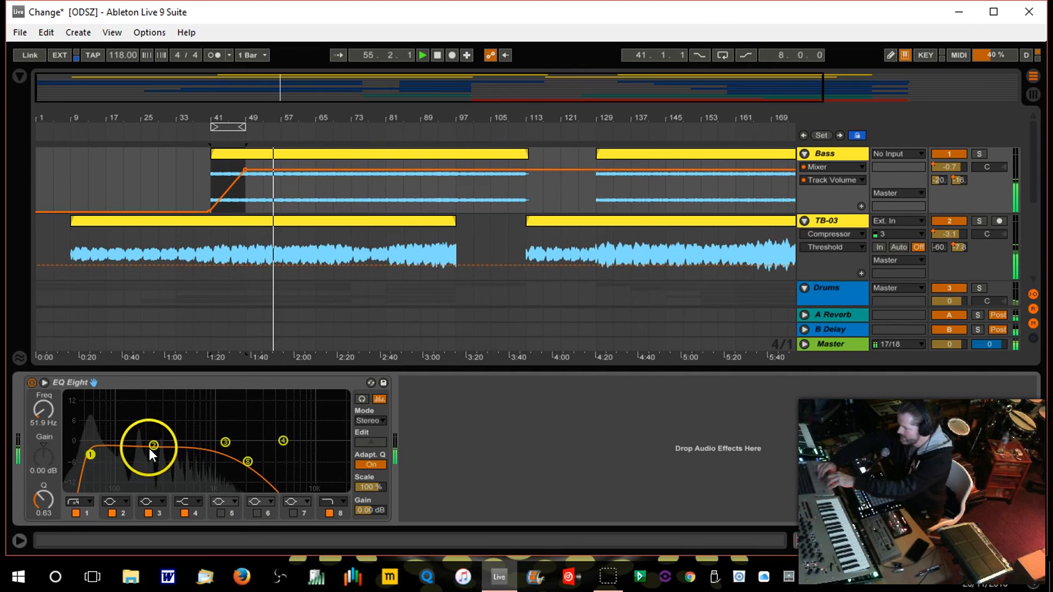
left_click_drag(149, 449, 202, 422)
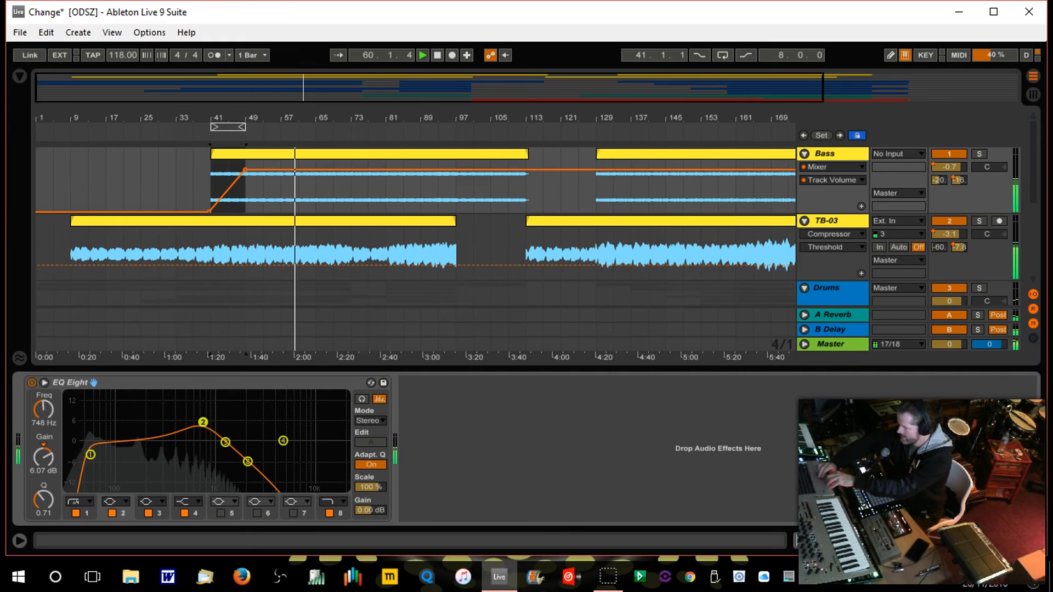
left_click_drag(248, 461, 282, 460)
mouse_move(200, 422)
left_mouse_down()
mouse_move(164, 415)
mouse_move(213, 411)
left_mouse_up()
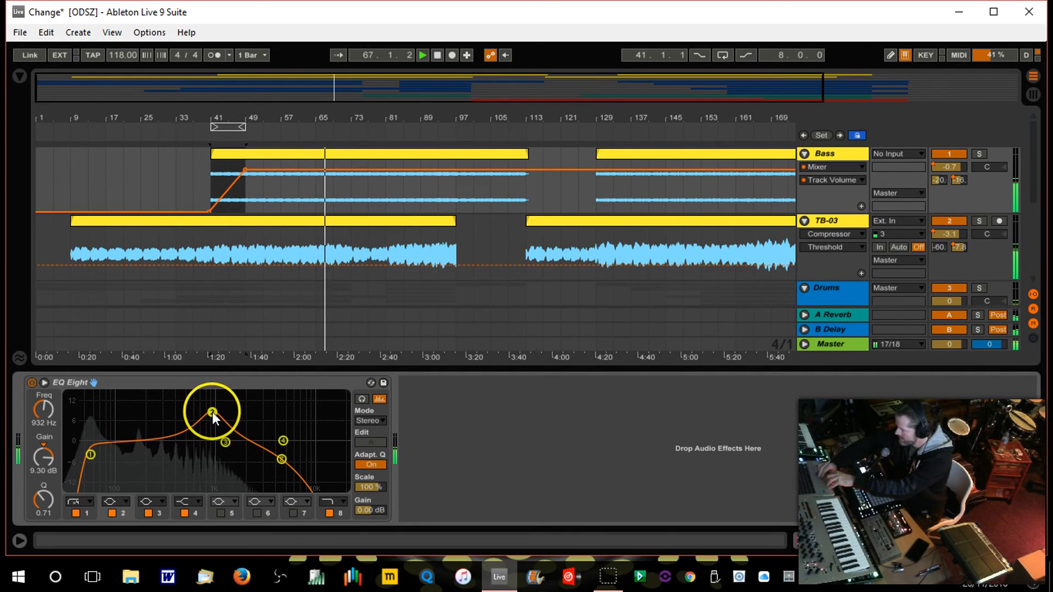
Try the Bass volume automation at 1.0 dB from bar 49 onward and settle it at 0.0 dB
left_click_drag(247, 170, 247, 167)
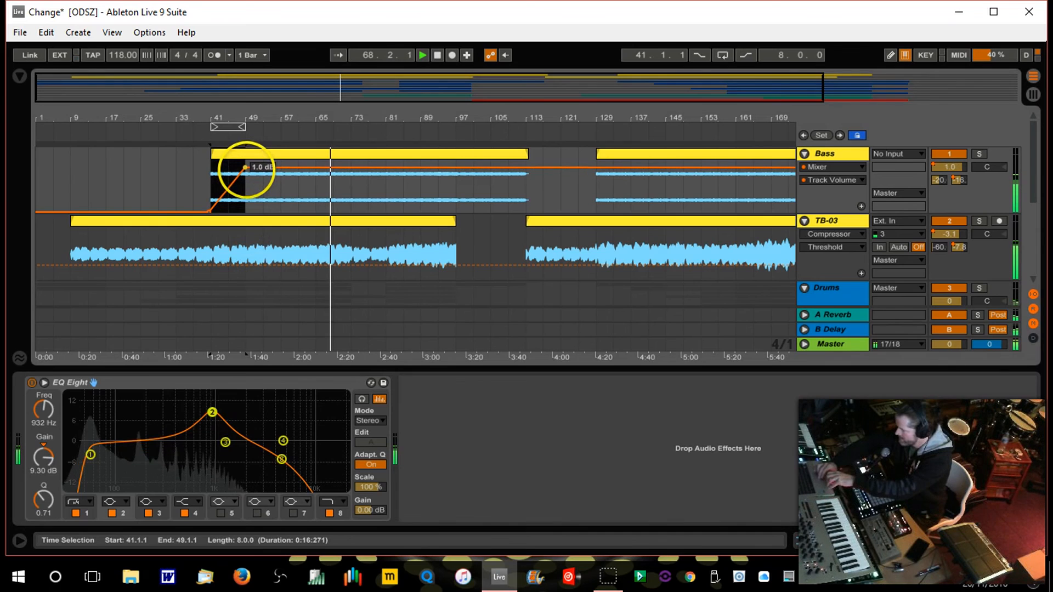
left_click(1036, 543)
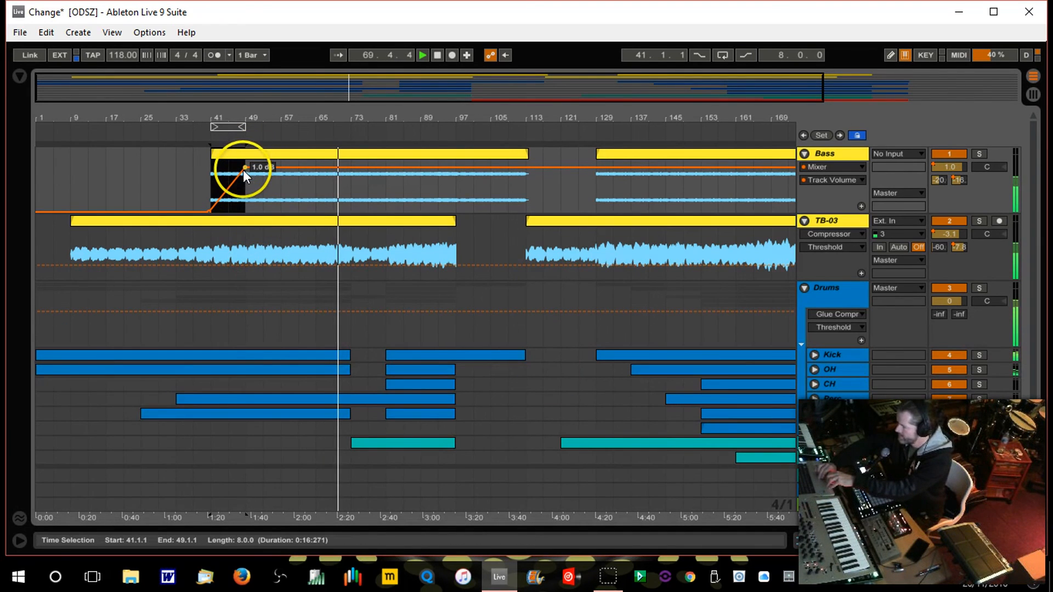
left_click_drag(245, 167, 245, 169)
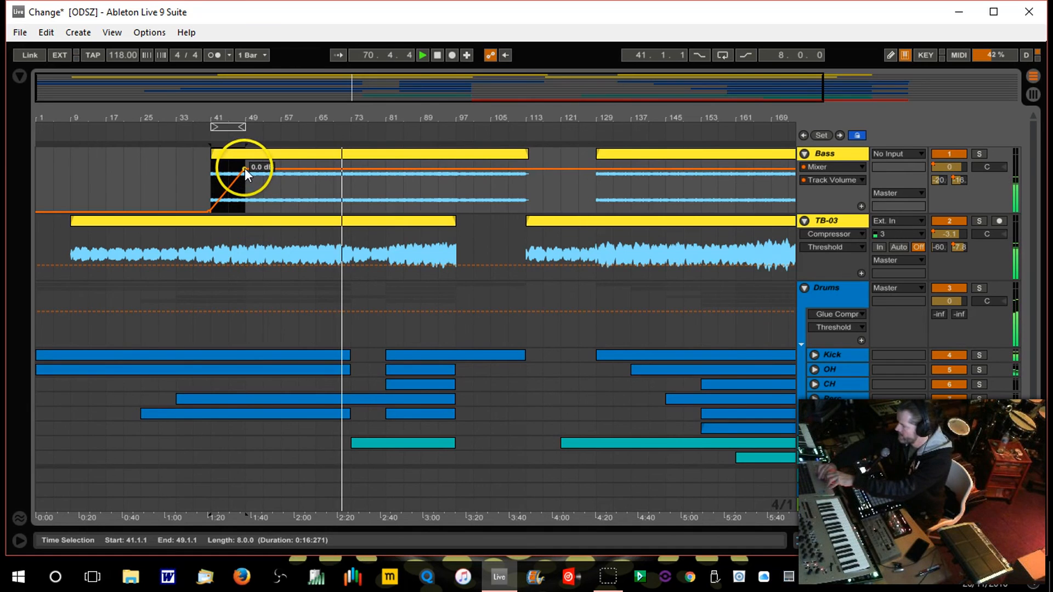
Fold the Bass and TB-03 tracks, and unfold Perc with its track volume automation shown
left_click(805, 155)
left_click(805, 169)
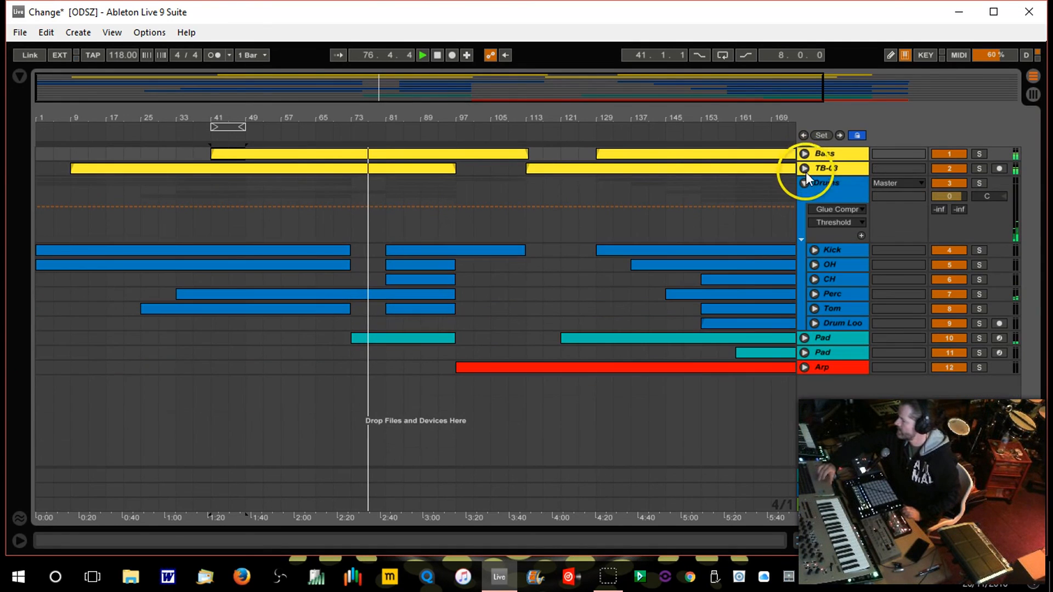
left_click(815, 294)
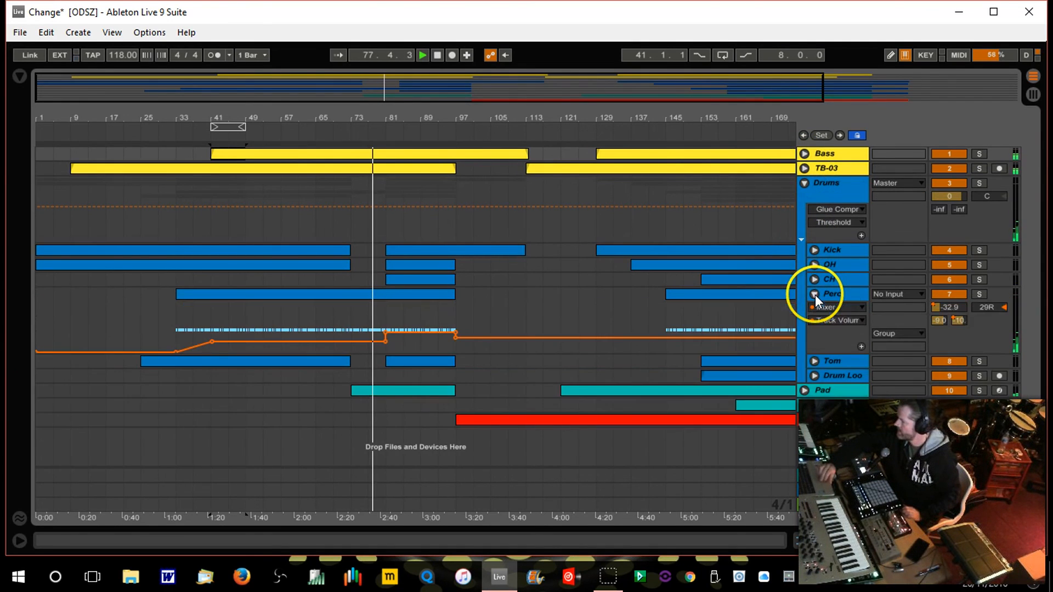
left_click(947, 307)
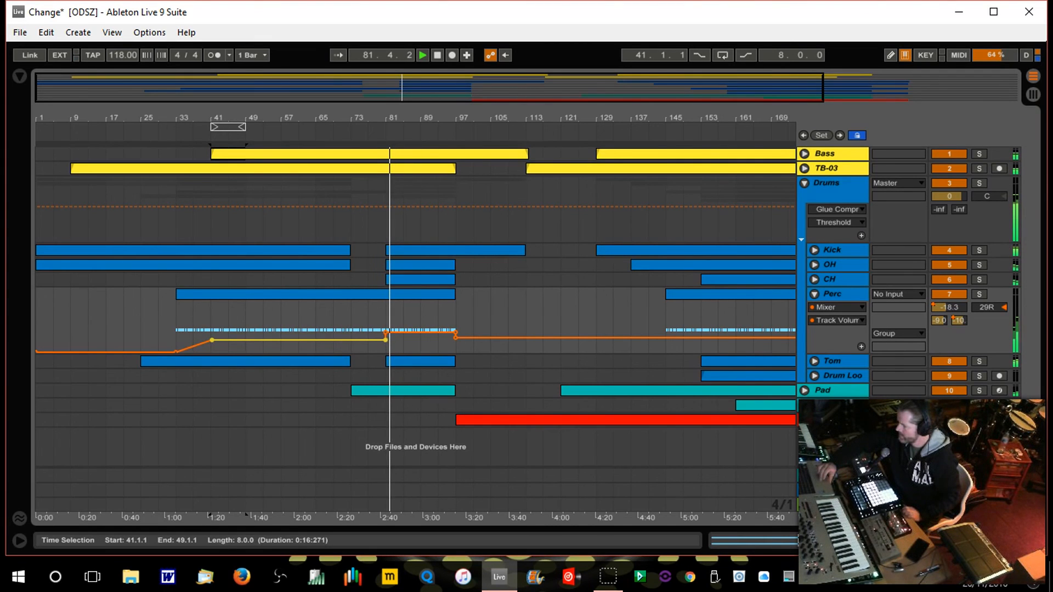
Remove the Perc volume breakpoints around bars 81 and 97, leaving a nearly flat level of about -22.5 dB after the fade-in
left_click(421, 337)
left_click(388, 332)
left_click(456, 333)
left_click(456, 338)
left_click(387, 339)
left_click_drag(386, 336, 385, 333)
left_click(294, 134)
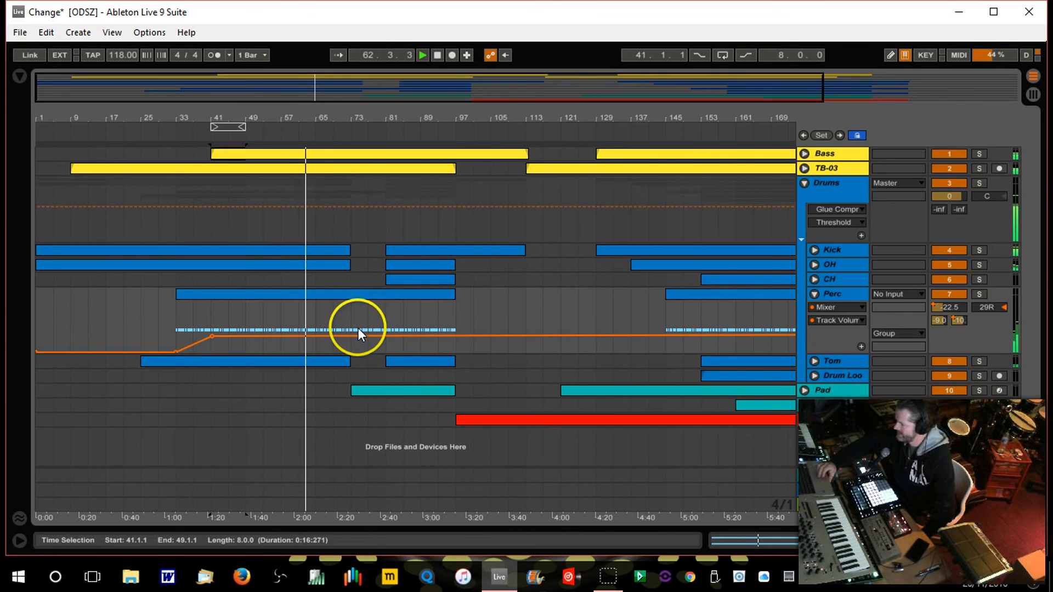
Try a slightly lower Perc volume automation level across bars 41 to 81, audition it from bar 81 and undo the change
left_click(385, 341)
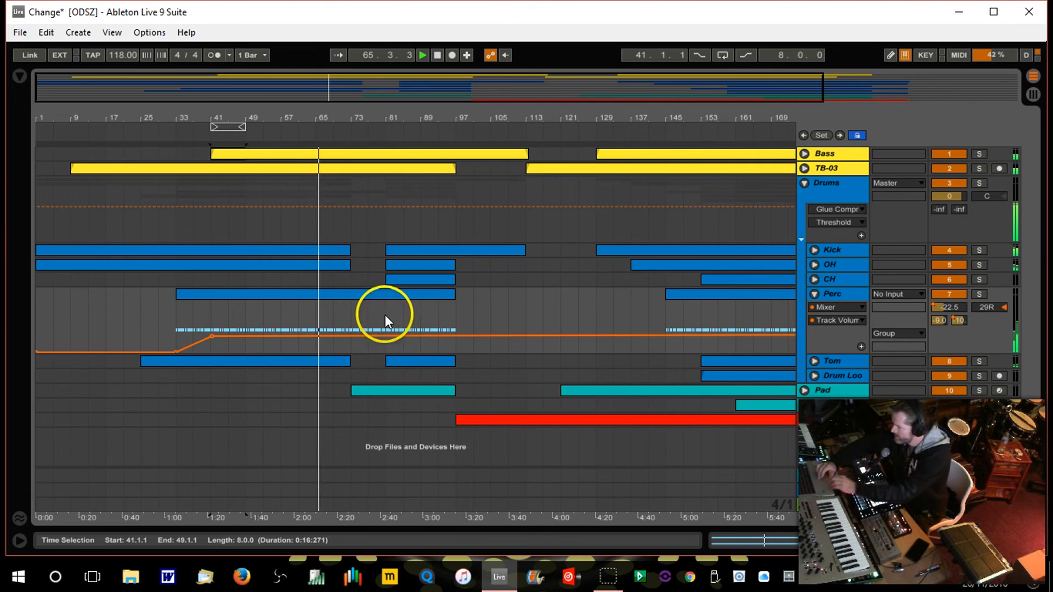
left_click_drag(383, 315, 213, 325)
left_click_drag(270, 340, 270, 338)
left_click(389, 131)
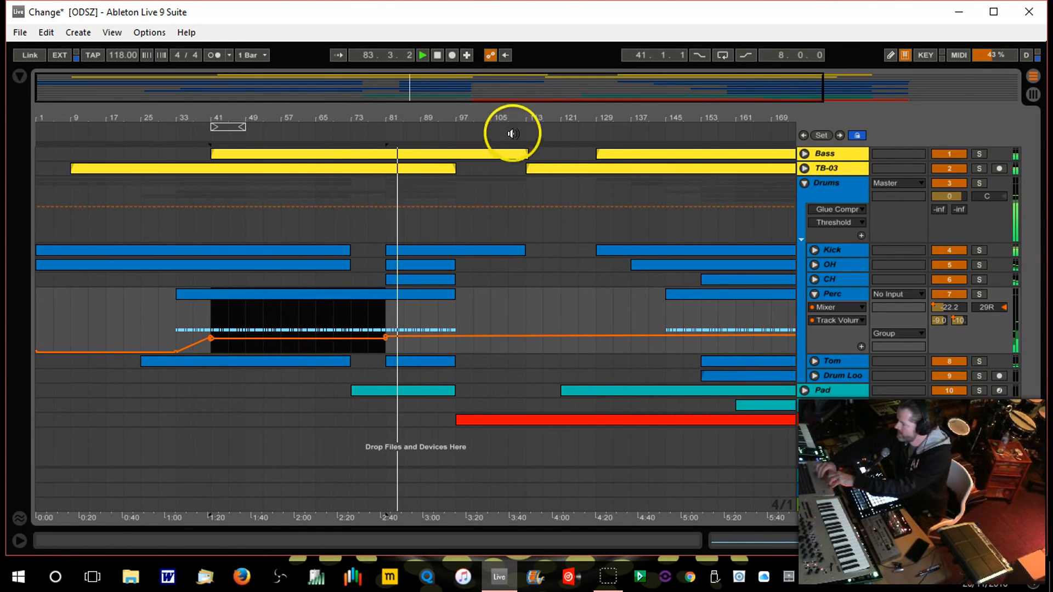
key("ctrl+z")
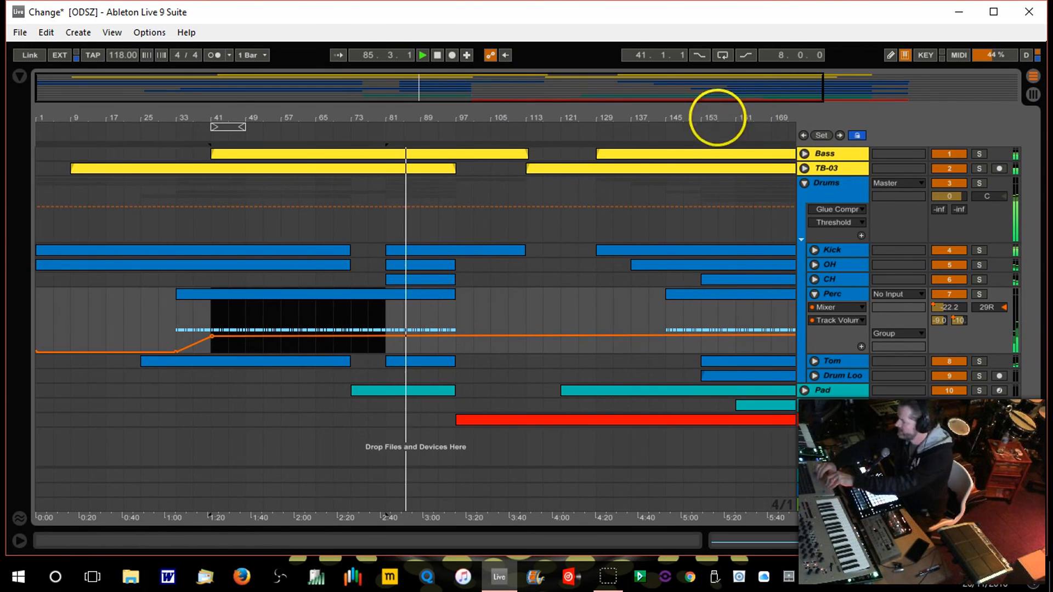
Fold the Perc track and the Drums group, and play the arrangement from about bar 153
left_click_drag(743, 117, 738, 113)
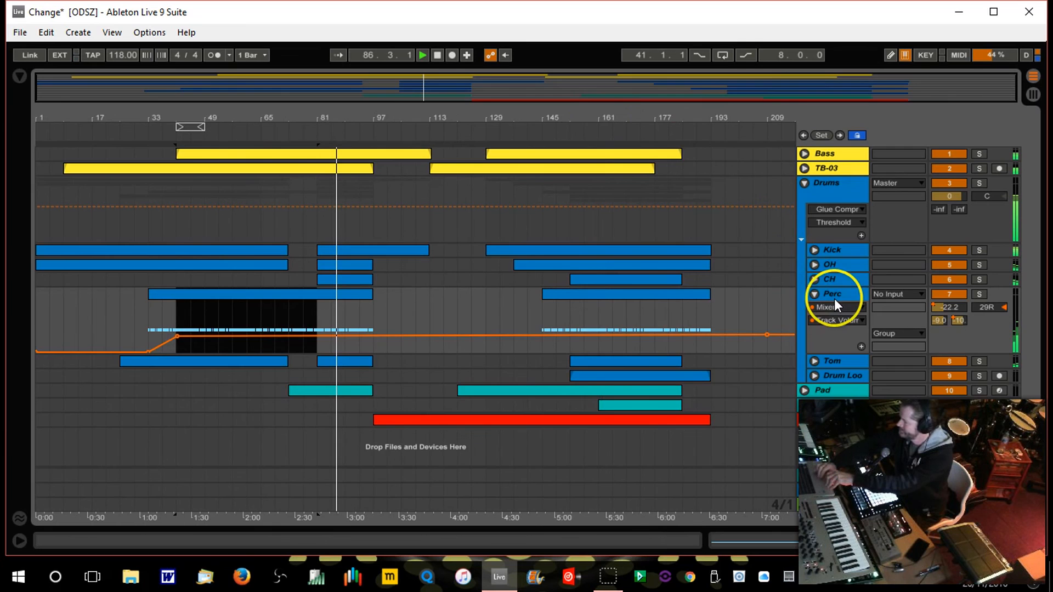
left_click(815, 294)
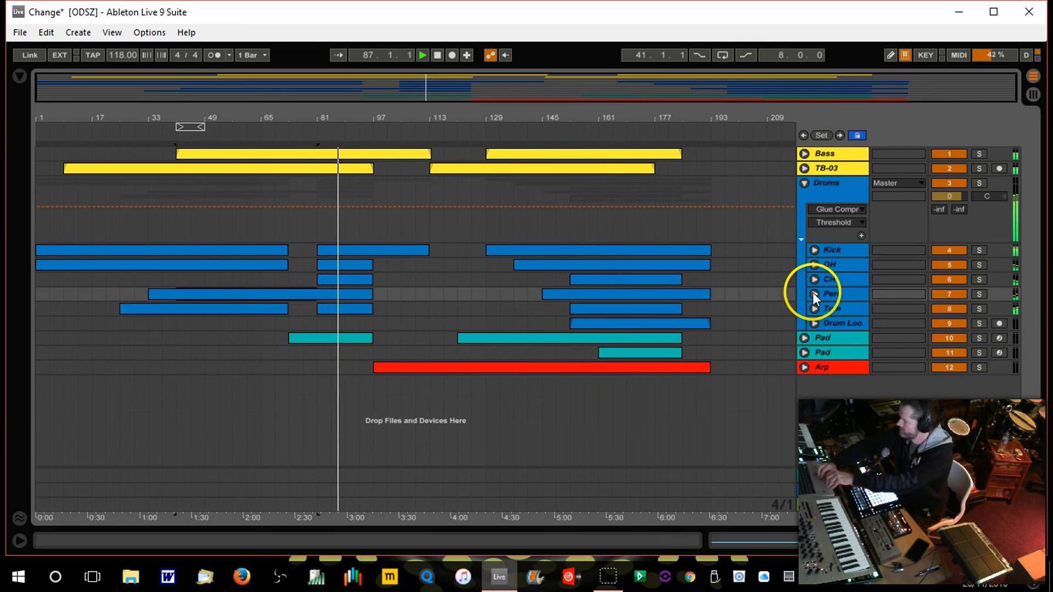
left_click(804, 183)
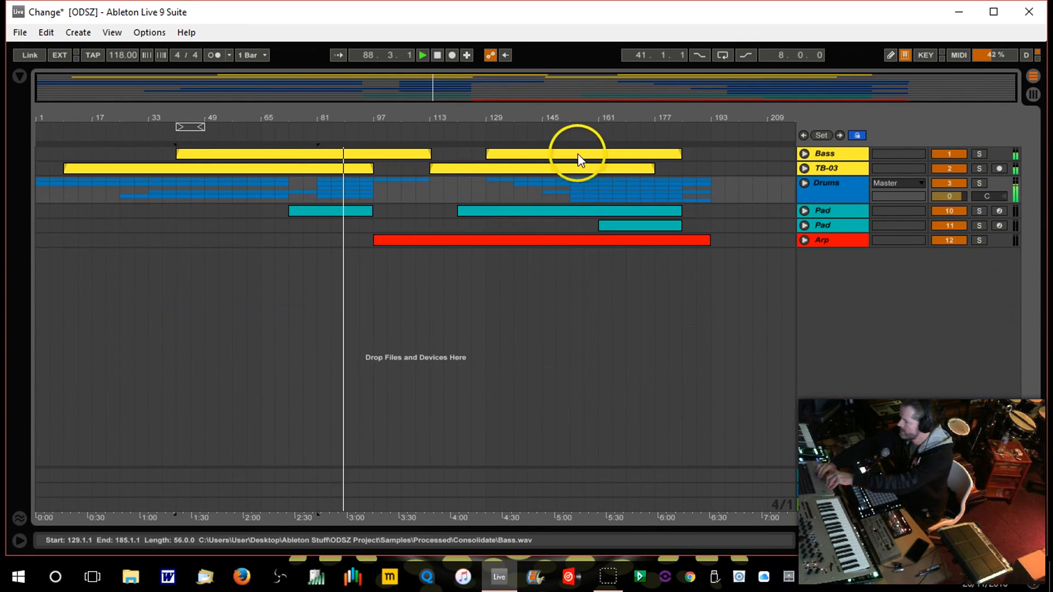
left_click(574, 138)
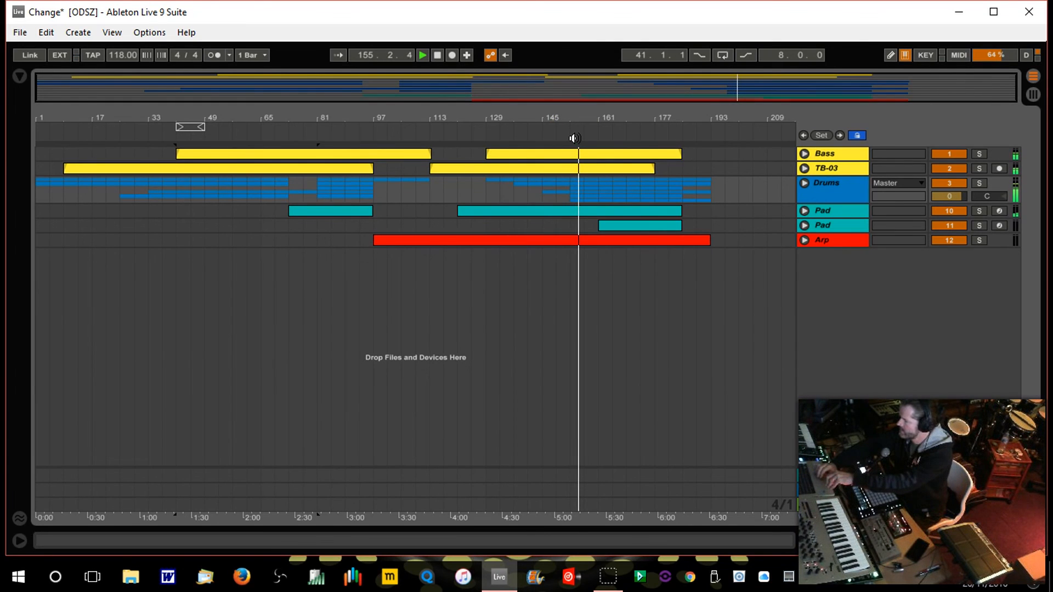
Unfold the Drums group, open the drum loop track's EQ Eight and set band 3 to 3.00 kHz with 0.12 dB gain
left_click(805, 183)
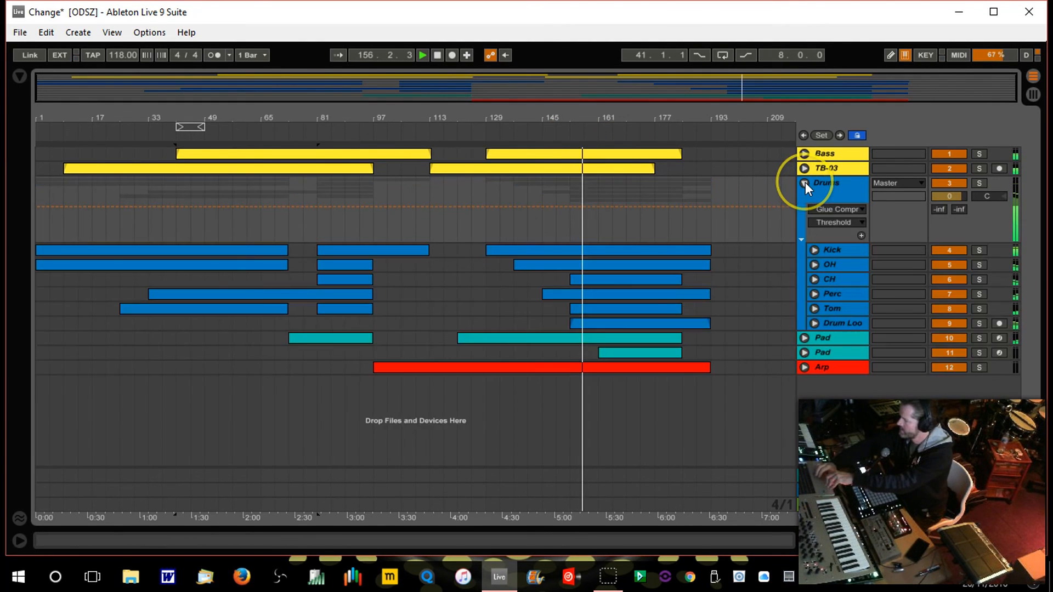
left_click(814, 324)
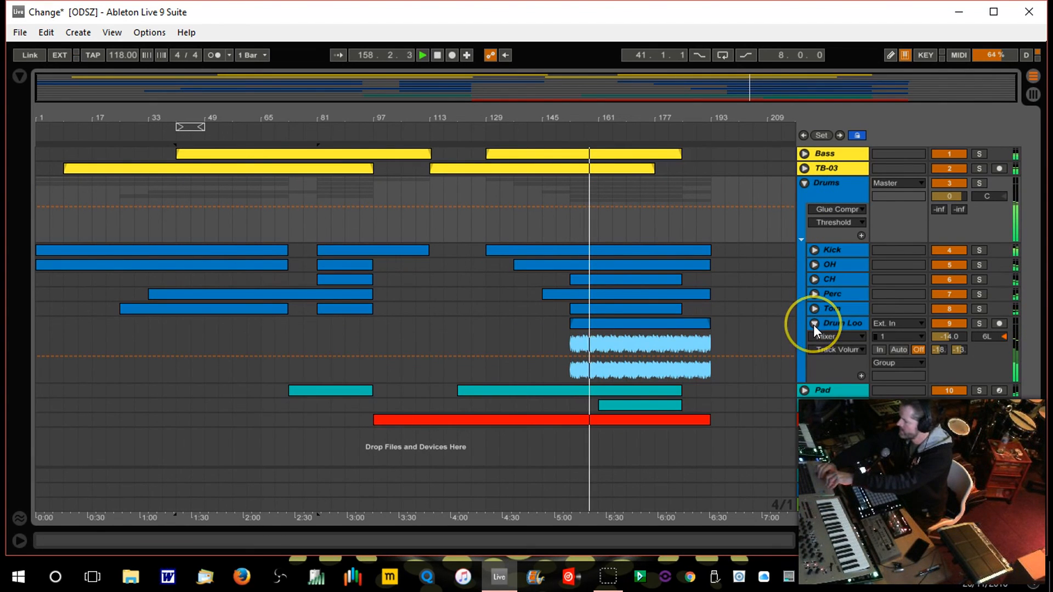
left_click(814, 325)
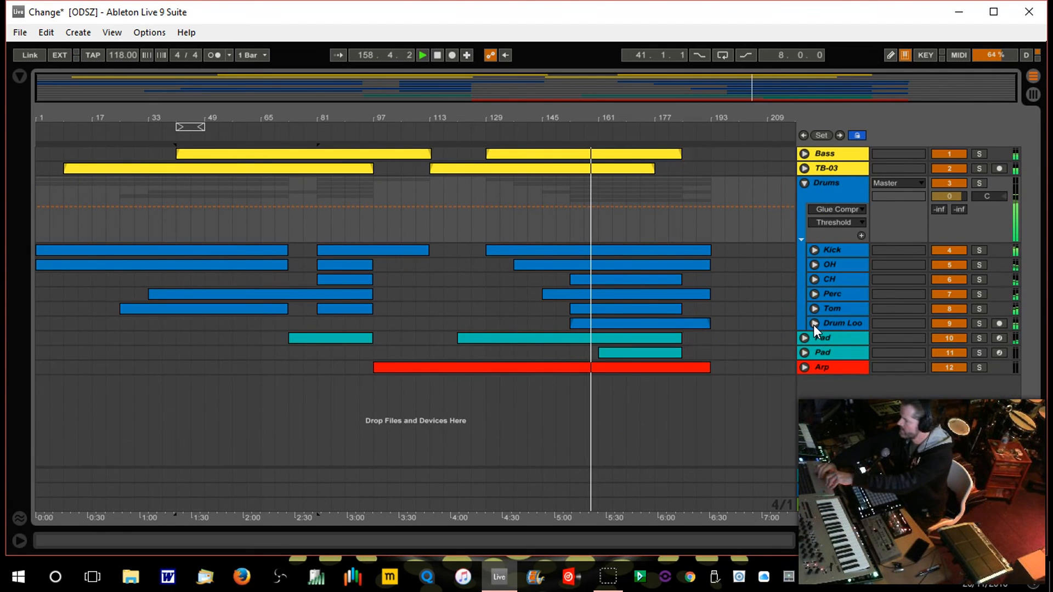
double_click(841, 323)
left_click_drag(284, 433, 262, 440)
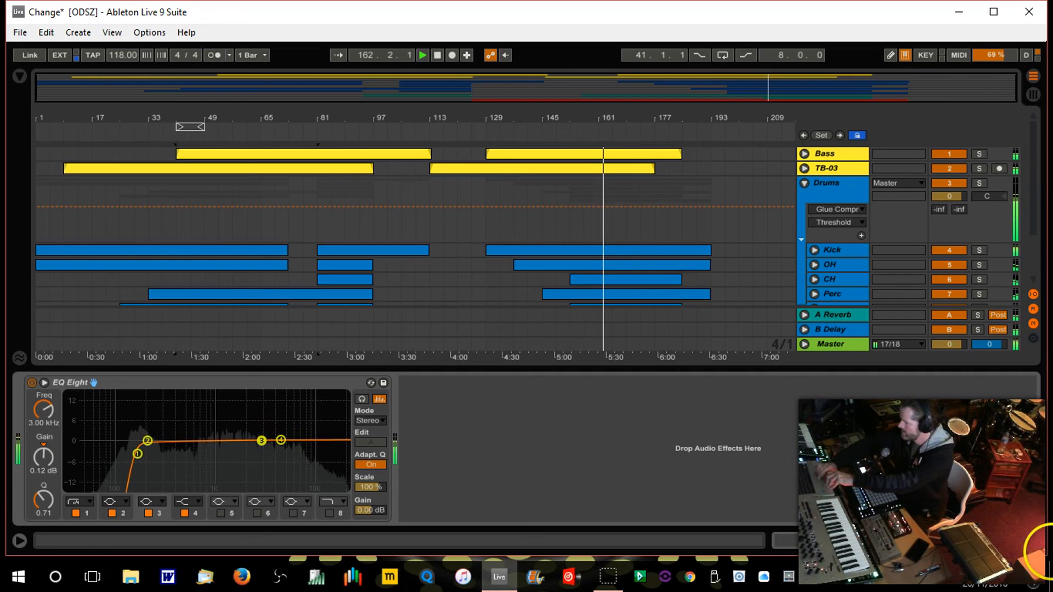
Hide the device view, lower the second Pad track's volume to -16.9 dB and fold the track again
left_click(1035, 548)
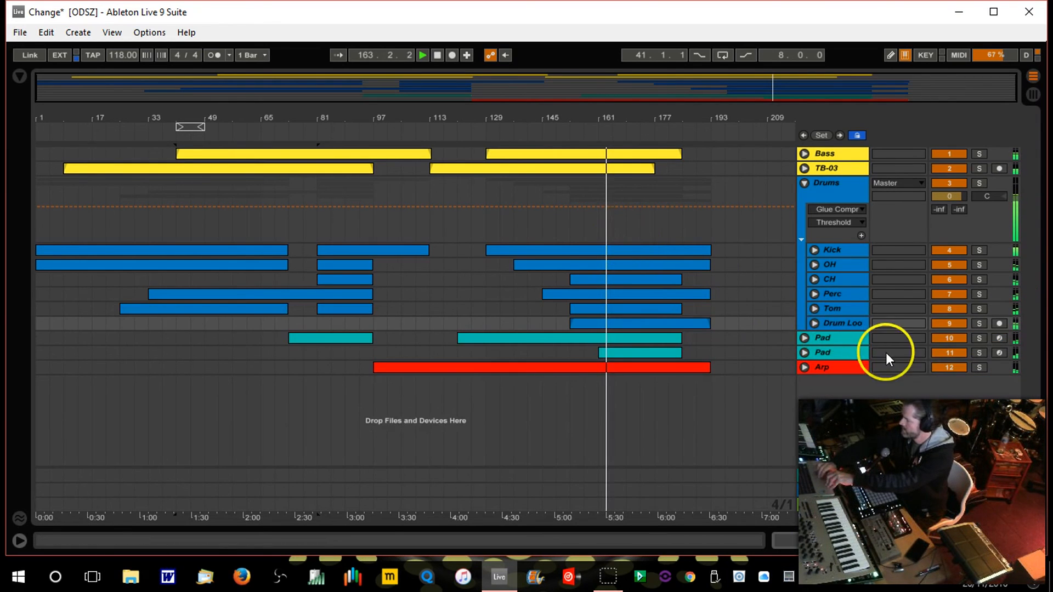
left_click(804, 352)
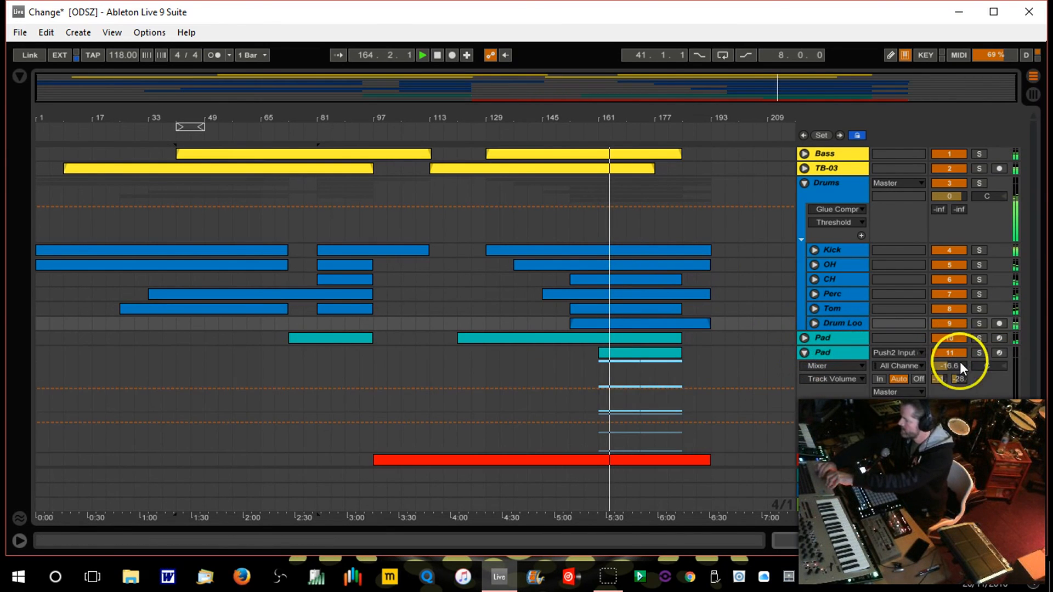
left_click_drag(962, 366, 961, 366)
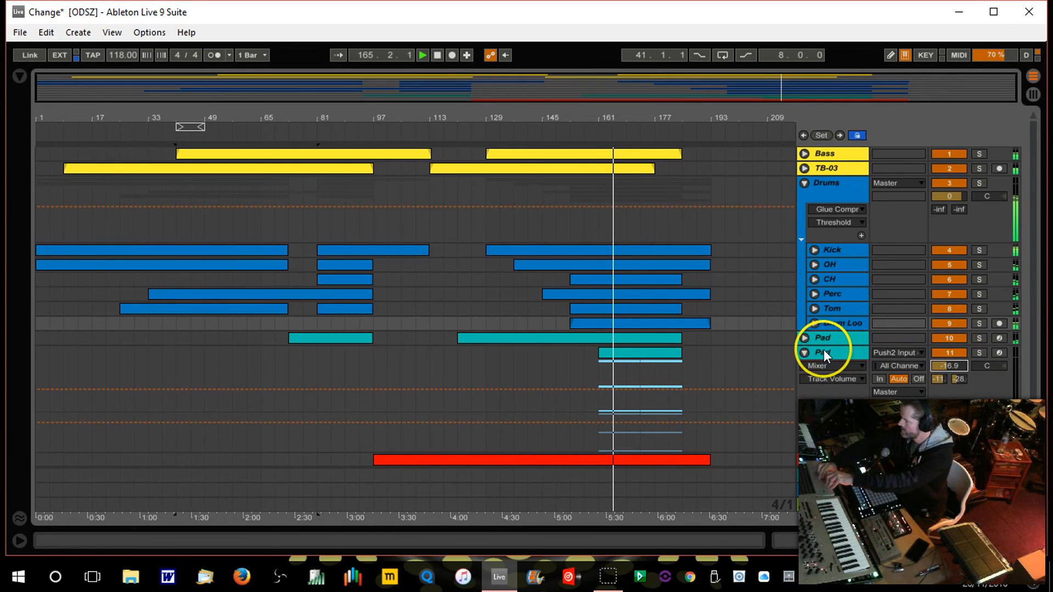
left_click(805, 353)
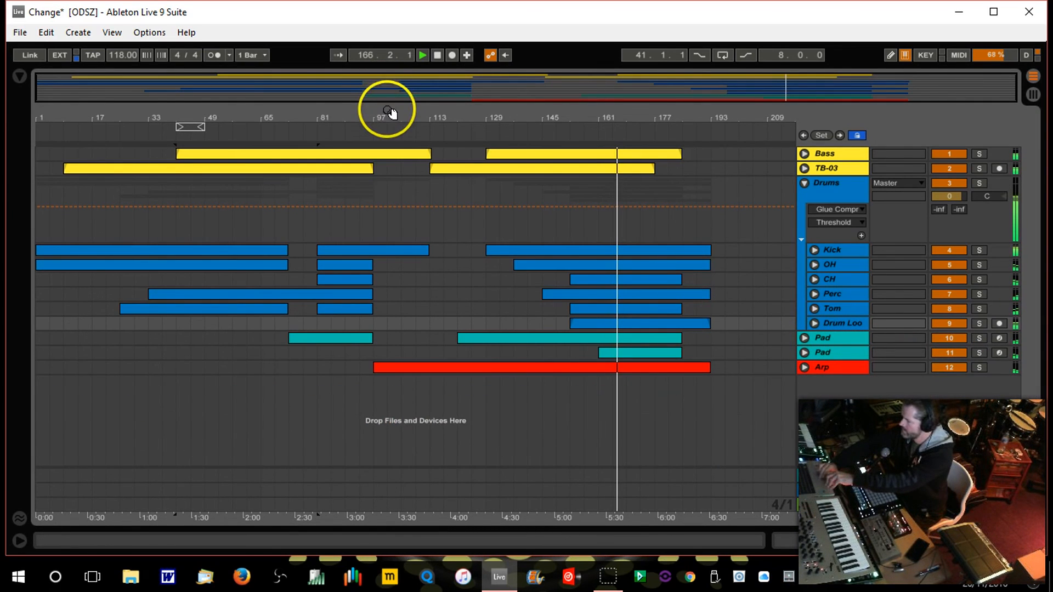
Fold the Drums group, stop playback and save the Live Set
left_click(805, 182)
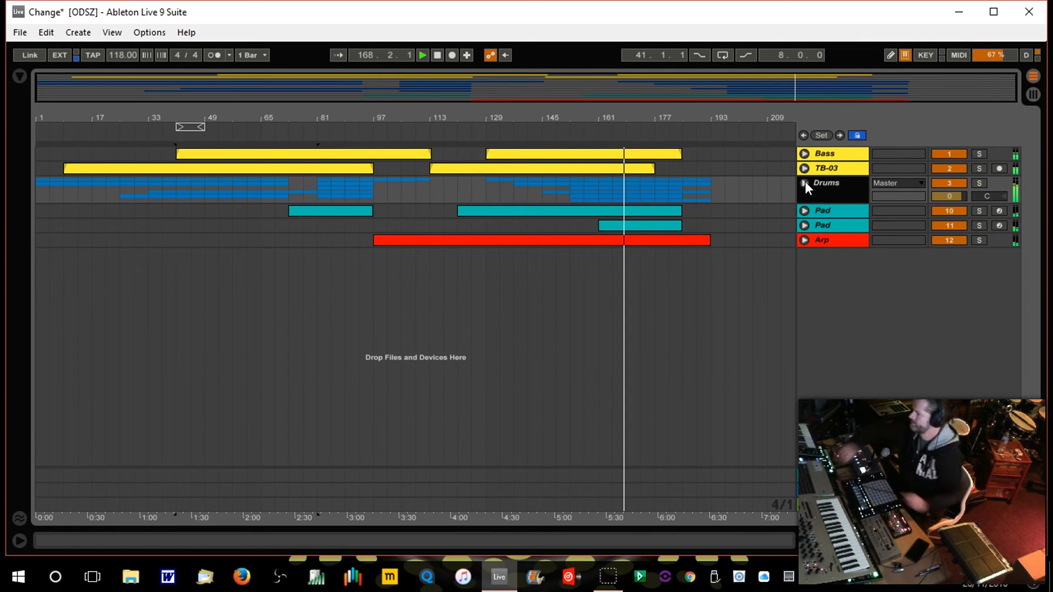
left_click(437, 55)
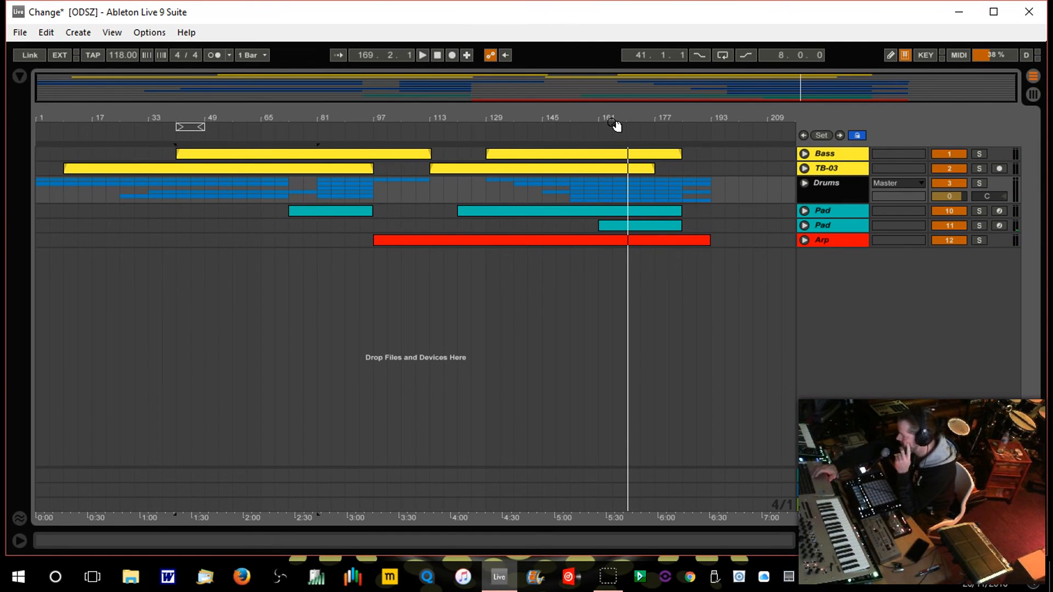
left_click(25, 36)
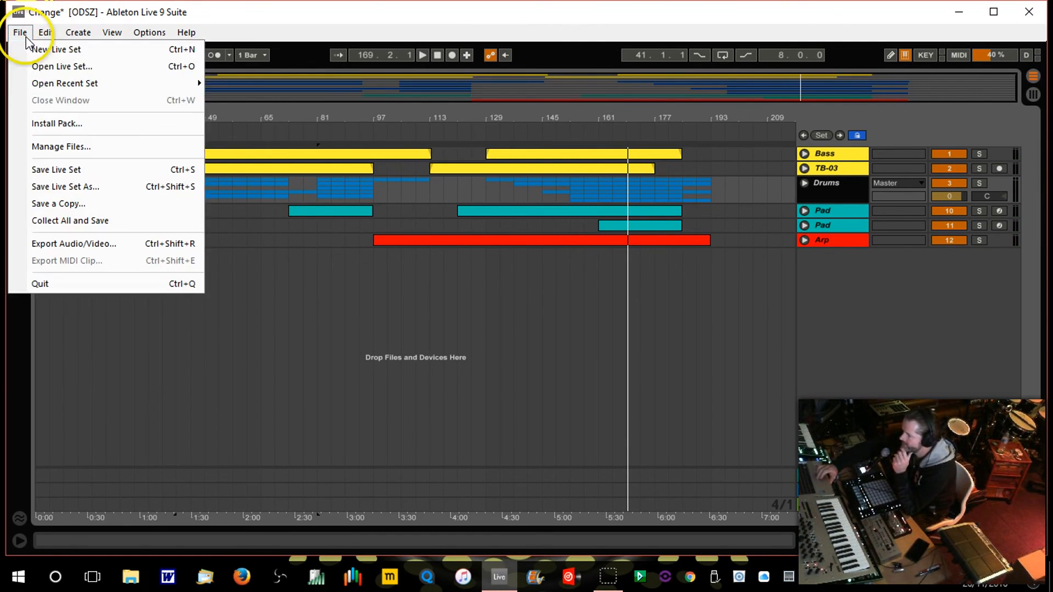
left_click(85, 174)
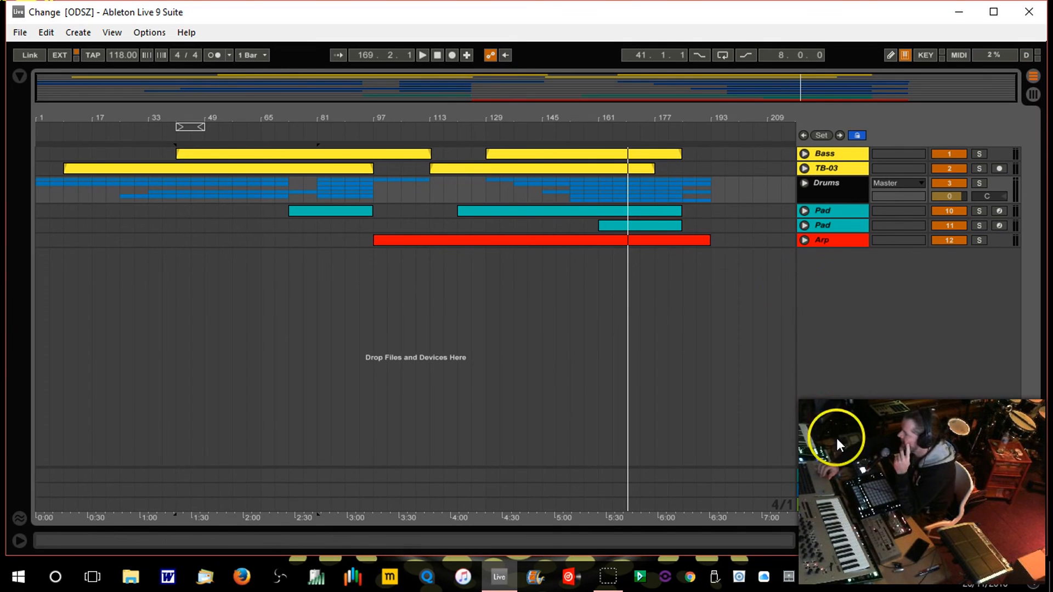
Switch off the Reference3 plug-in on the Master track, audition from about bar 162, and delete the plug-in
double_click(842, 506)
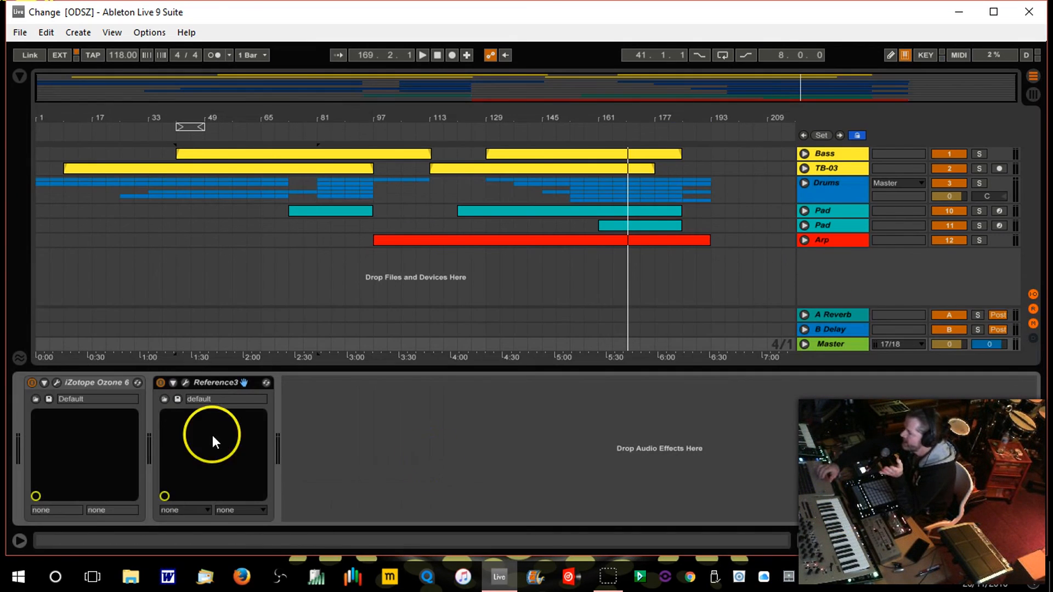
left_click(162, 380)
left_click(603, 135)
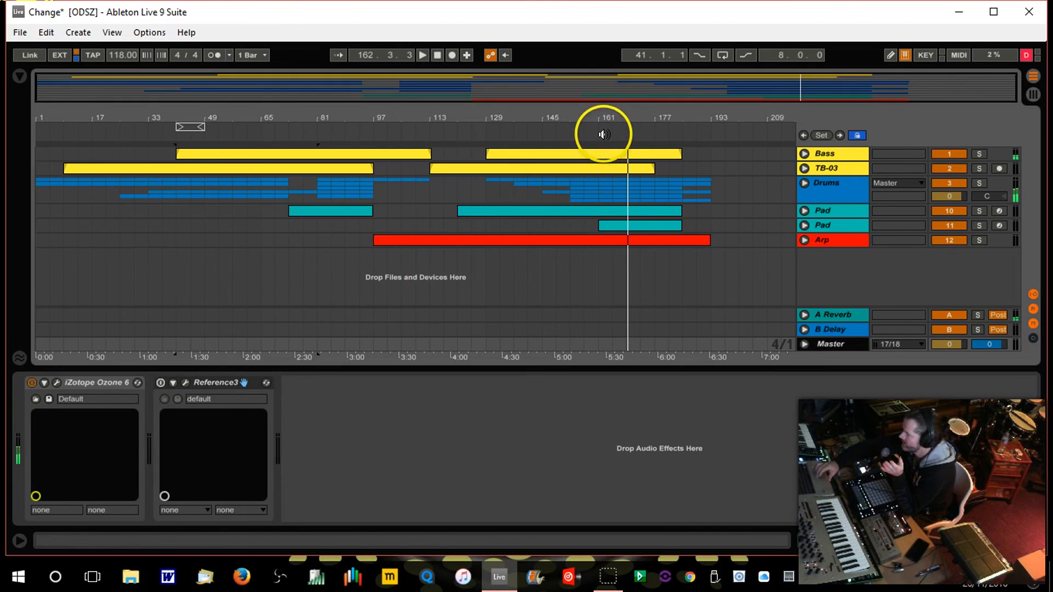
left_click(210, 383)
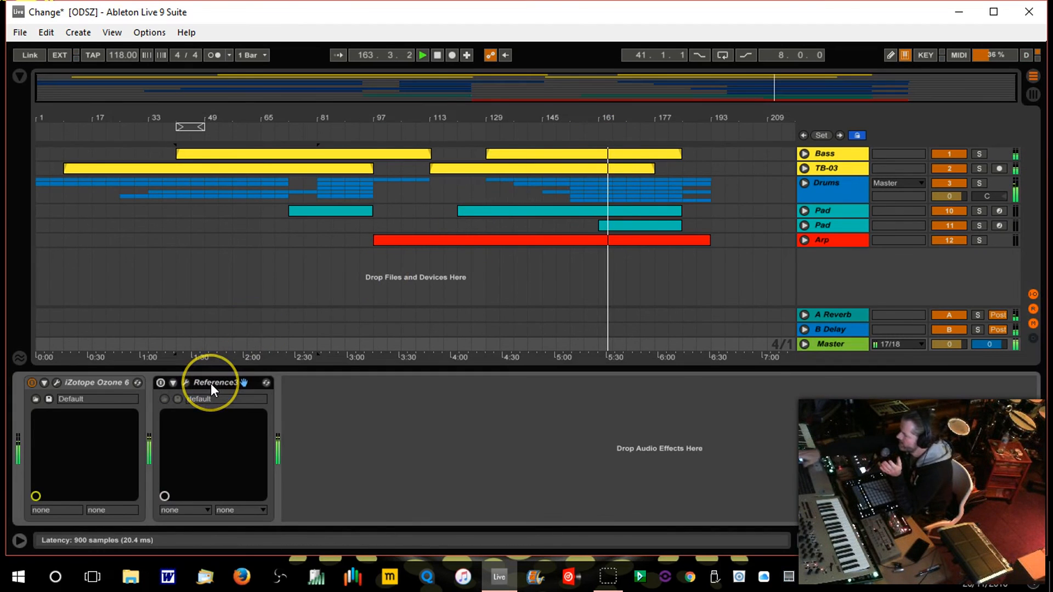
key("Delete")
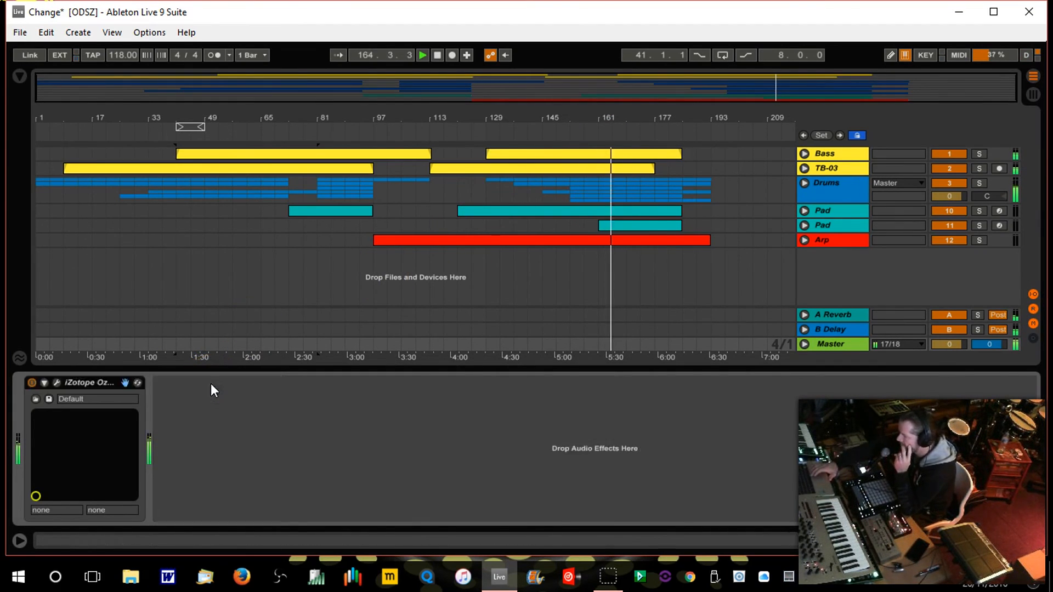
key("space")
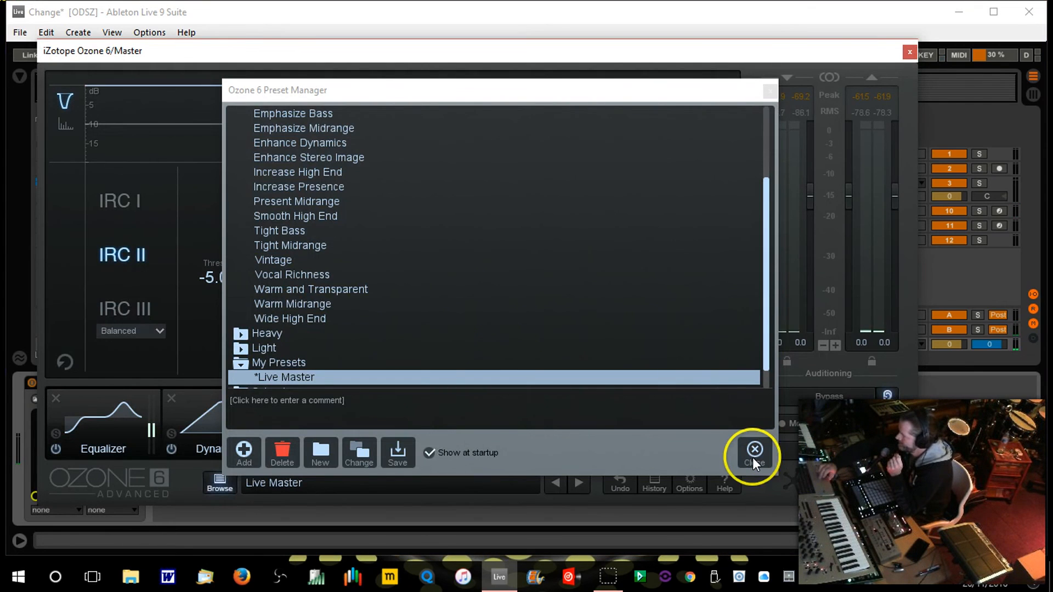
Enable MBIT+ Dither in the Master track's iZotope Ozone 6 and close the plug-in window
left_click(752, 458)
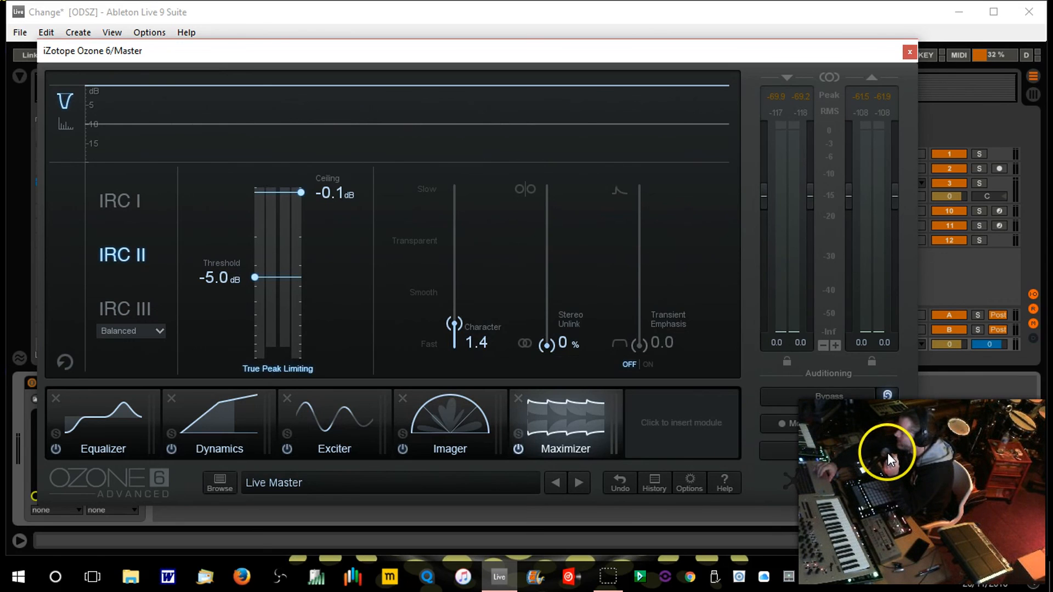
left_click(873, 455)
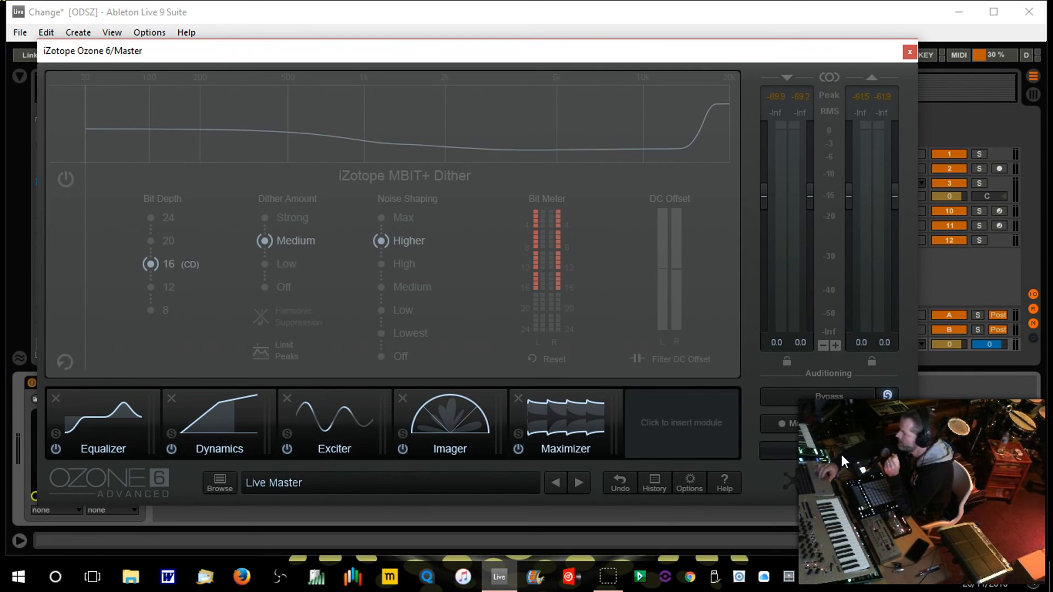
left_click(893, 450)
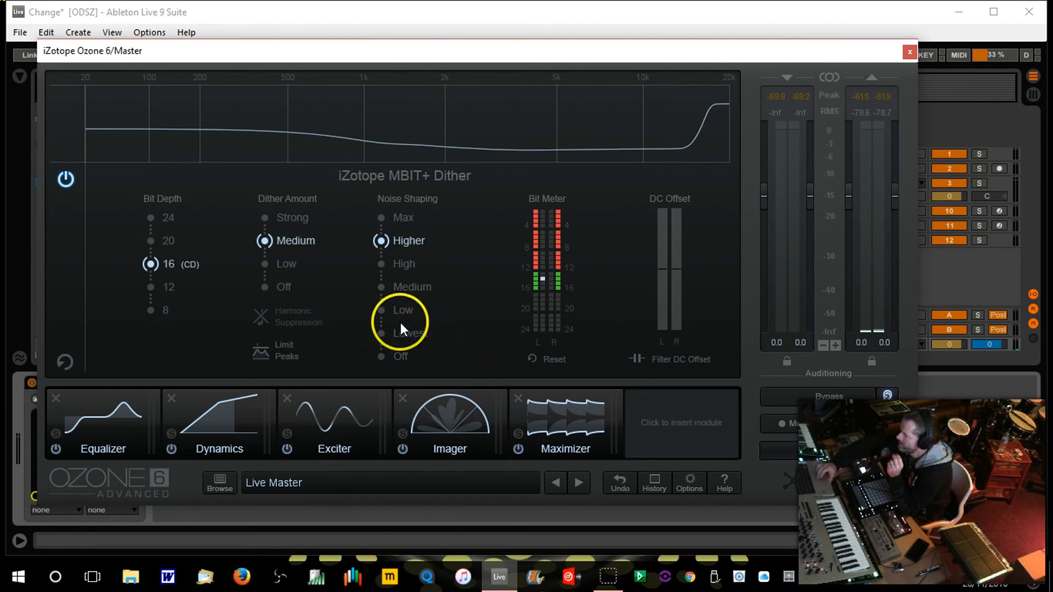
left_click(910, 52)
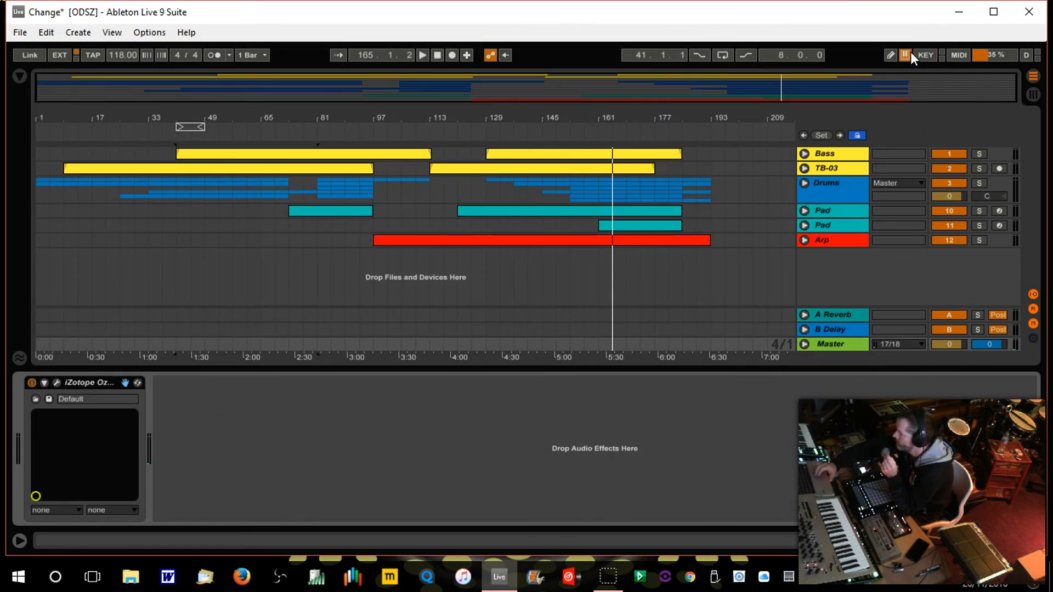
Reopen Ozone 6 on the Master track, review its dither settings and close the window
left_click(61, 384)
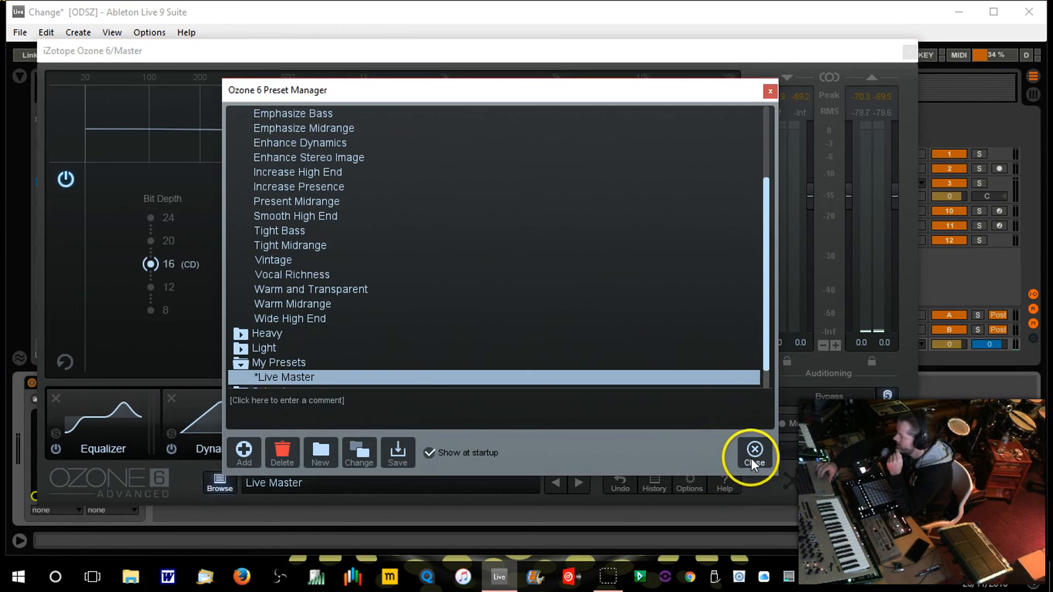
left_click(751, 459)
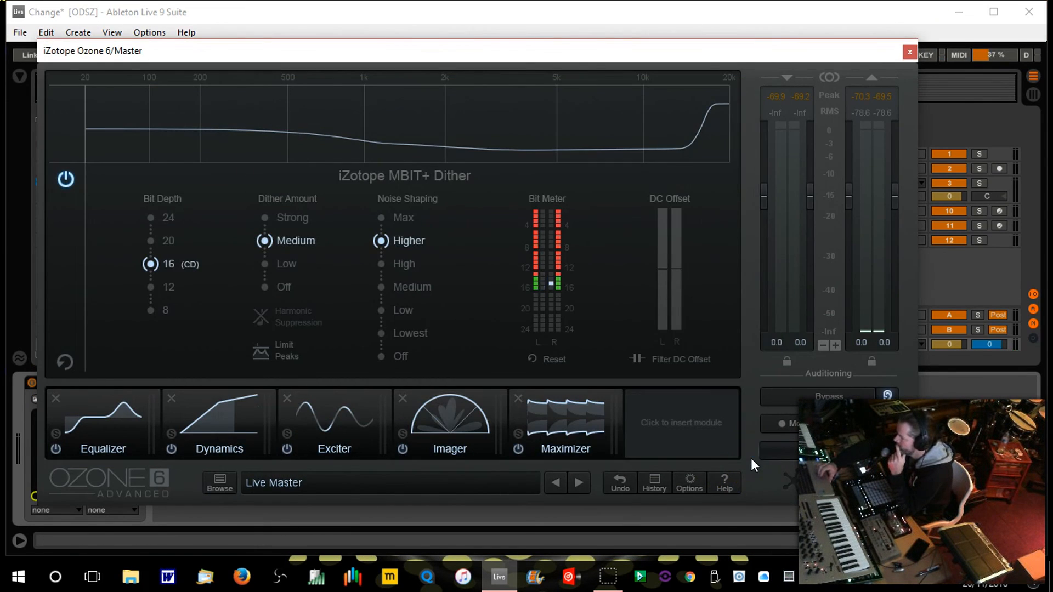
left_click(149, 60)
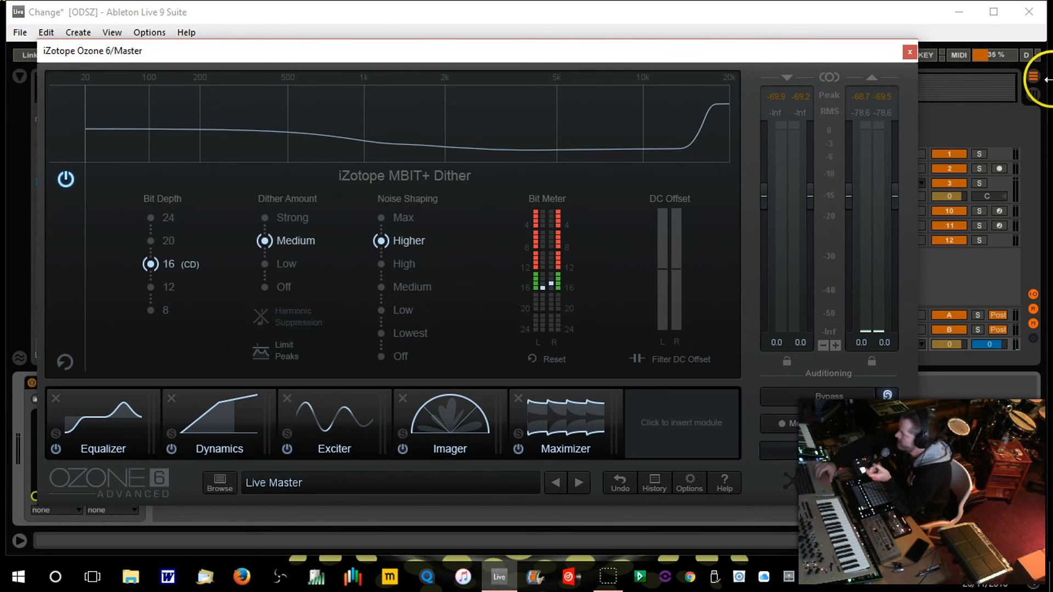
left_click(908, 52)
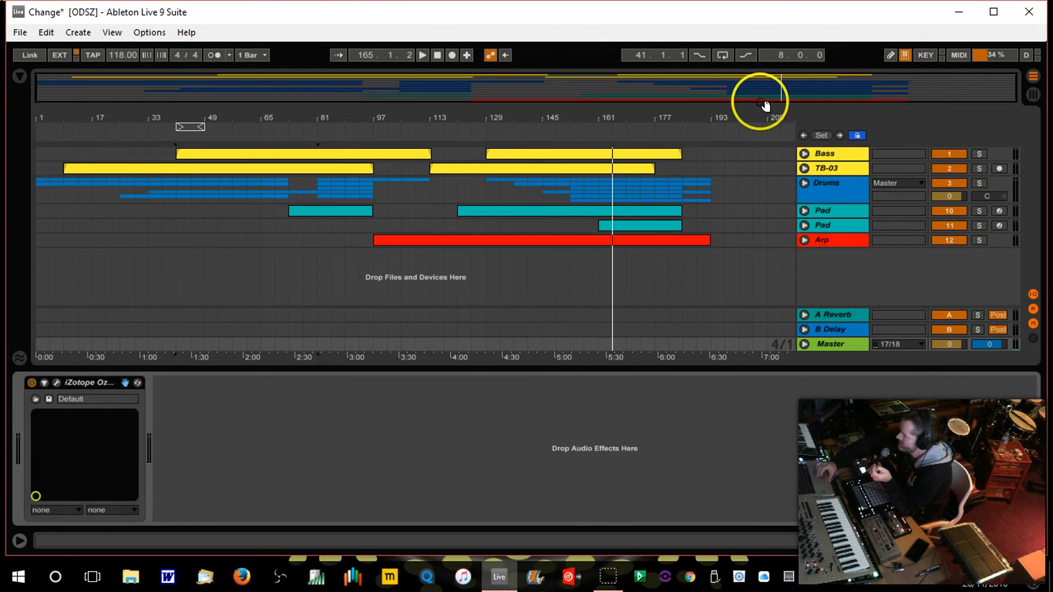
Play the end of the arrangement from about bar 192 to find where the final tail dies away
mouse_move(712, 114)
left_mouse_down()
mouse_move(687, 153)
mouse_move(710, 110)
left_mouse_up()
left_click(487, 130)
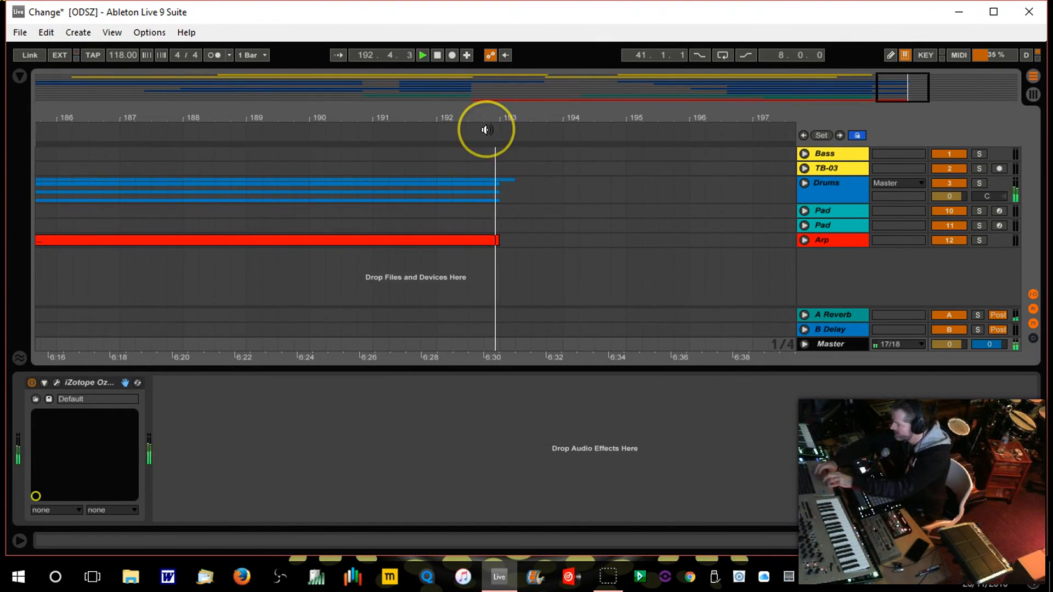
left_click_drag(602, 111, 600, 110)
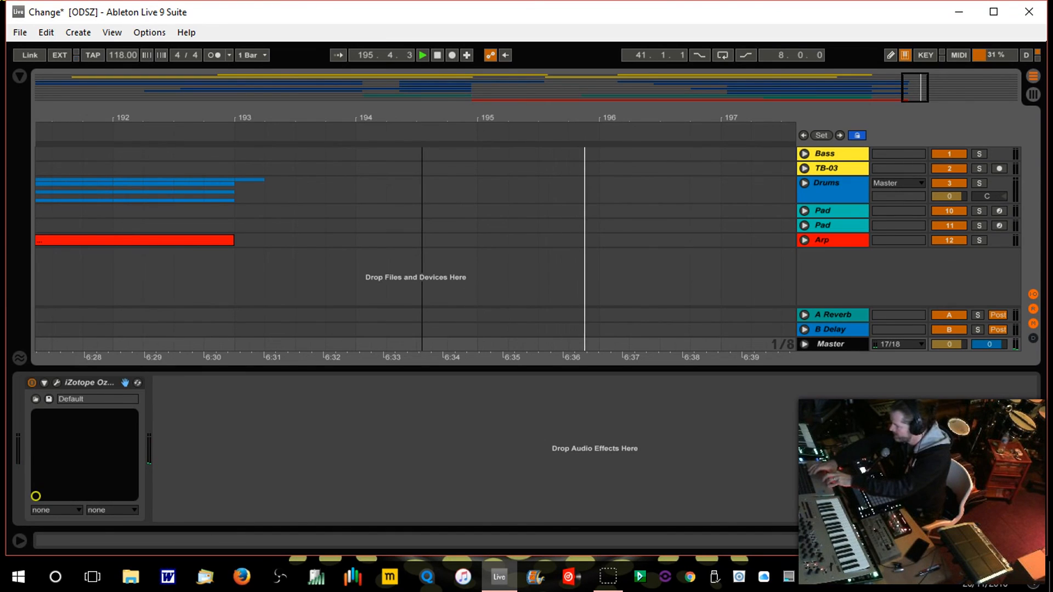
key("space")
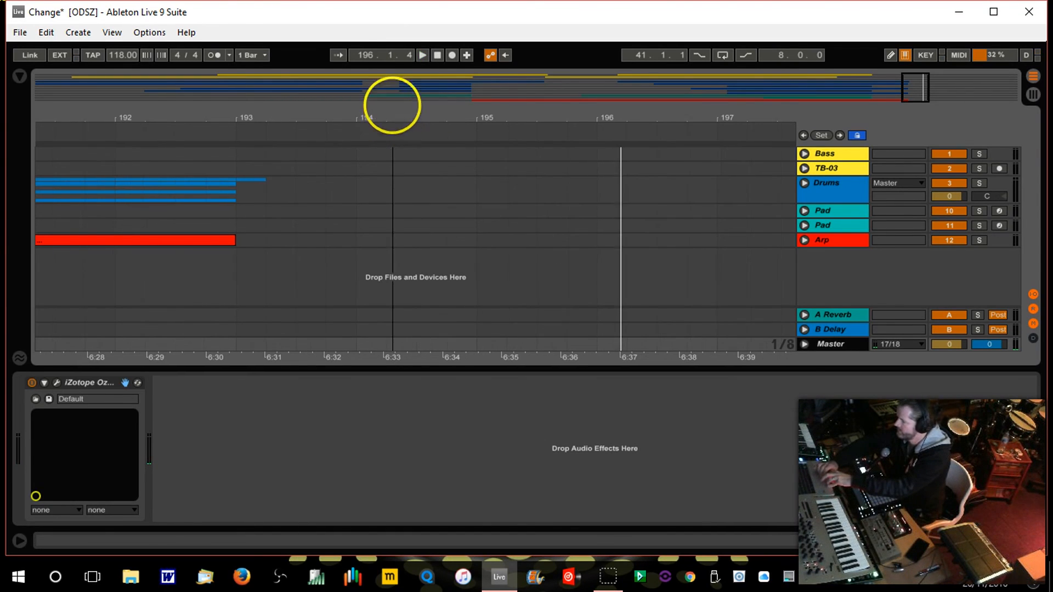
double_click(395, 118)
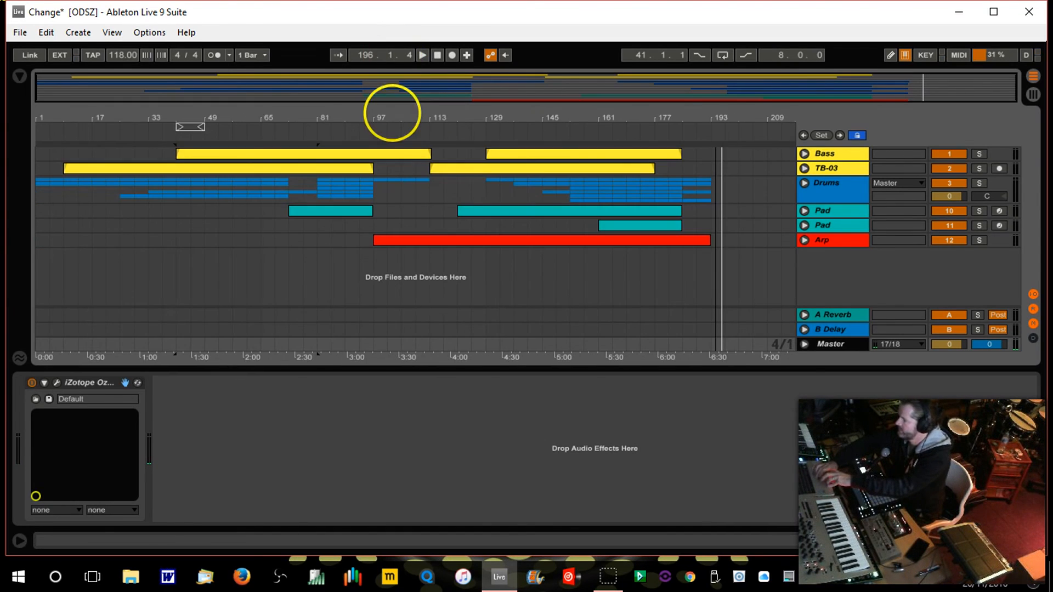
Select the whole arrangement and set up its audio export with a render length of 196 bars
left_click(19, 32)
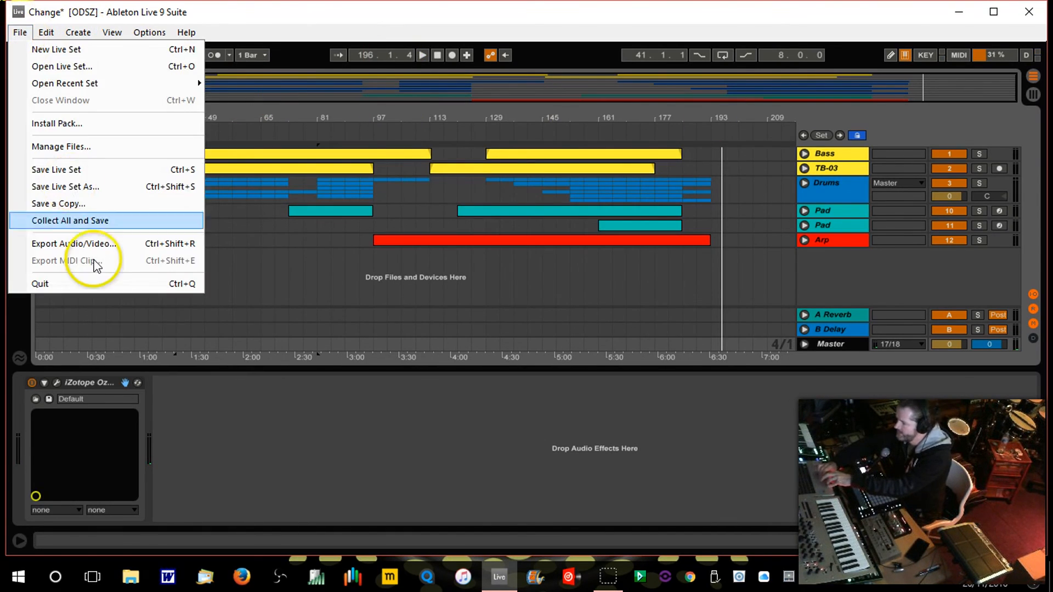
left_click(238, 157)
key("ctrl+a")
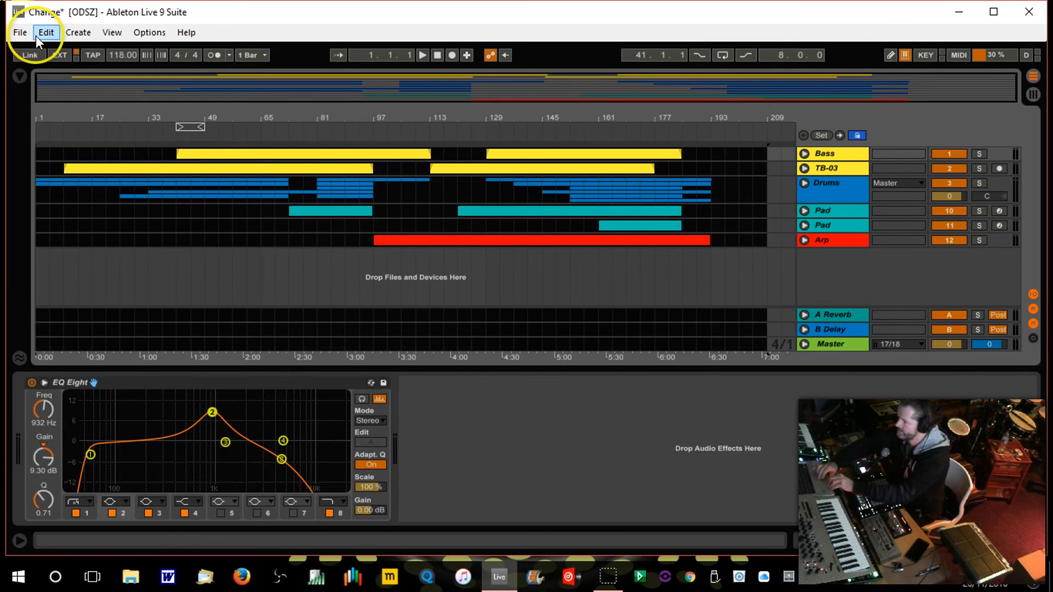
left_click(20, 33)
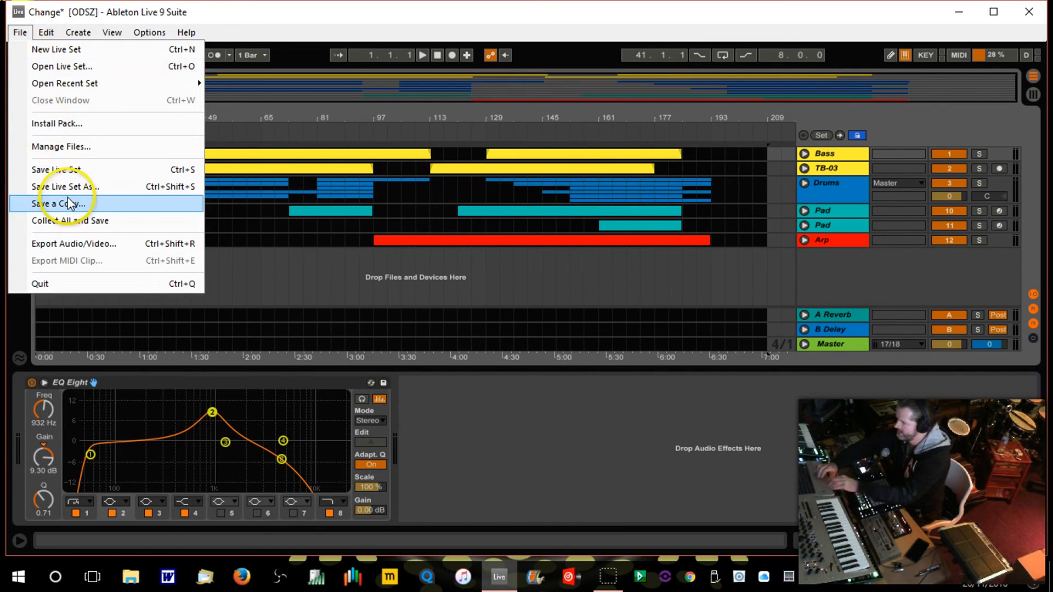
left_click(101, 244)
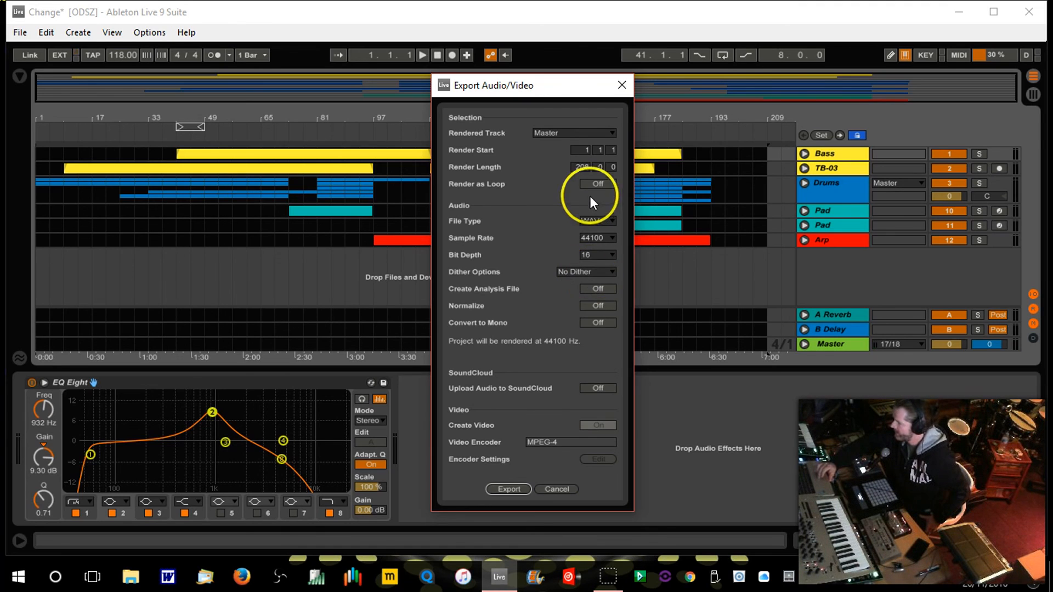
left_click(585, 166)
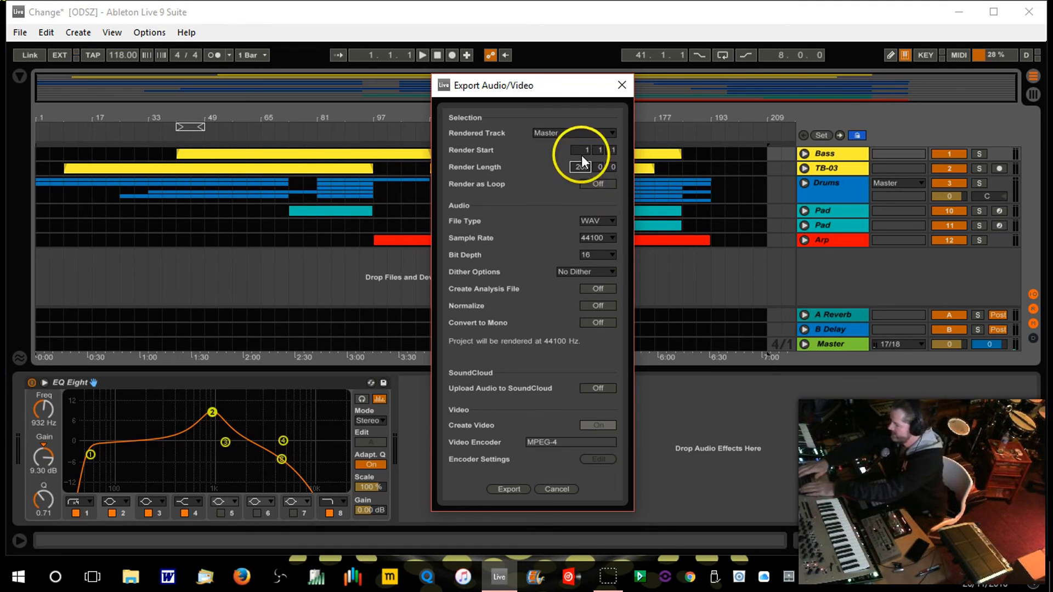
type("196")
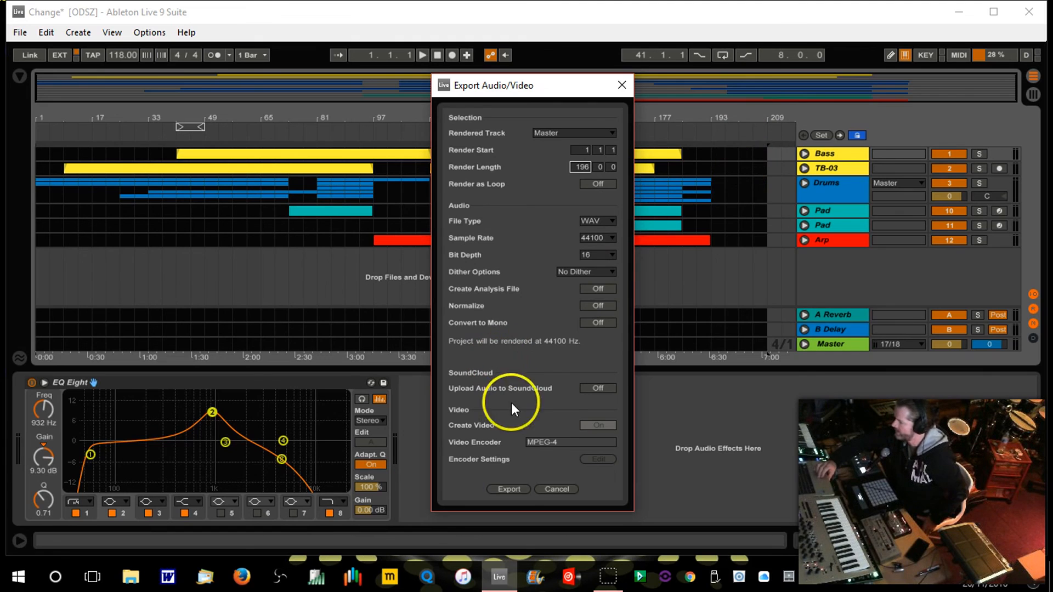
Export the Master track to the Desktop as Change.wav and start rendering
left_click(509, 490)
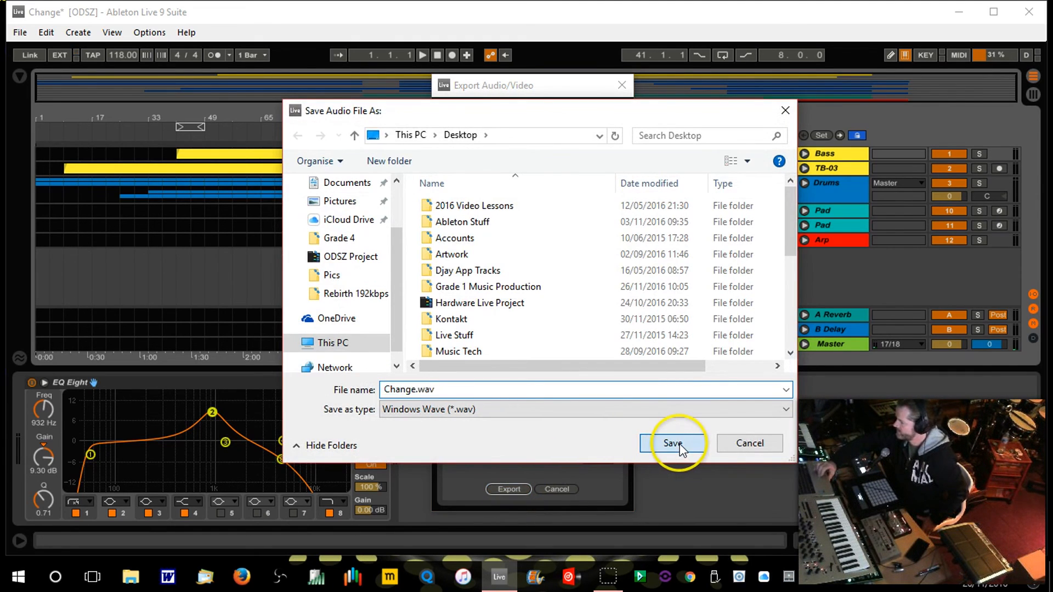
left_click(677, 443)
left_click(563, 289)
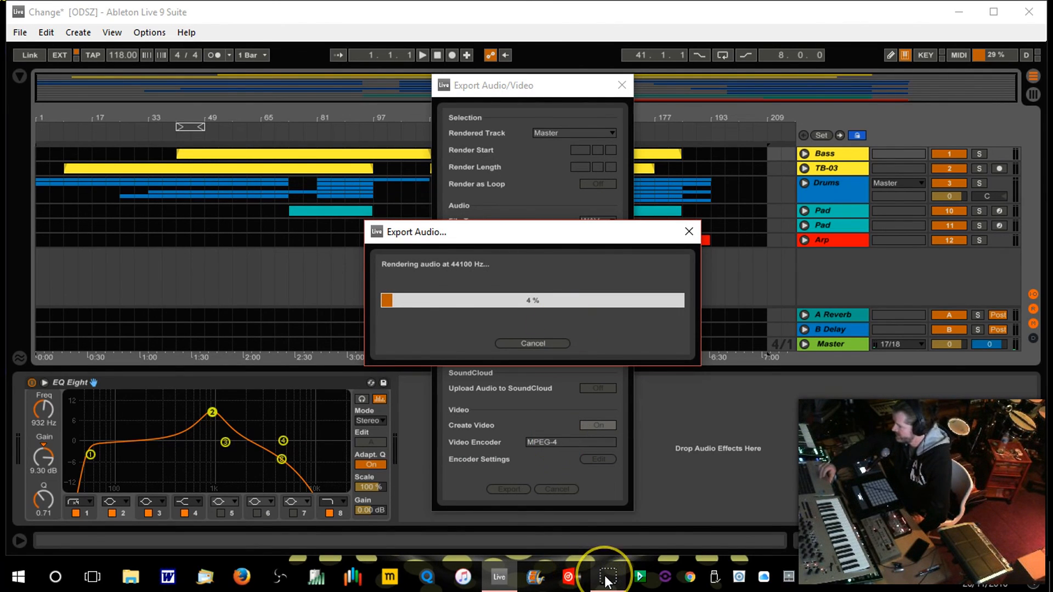
mouse_move(606, 580)
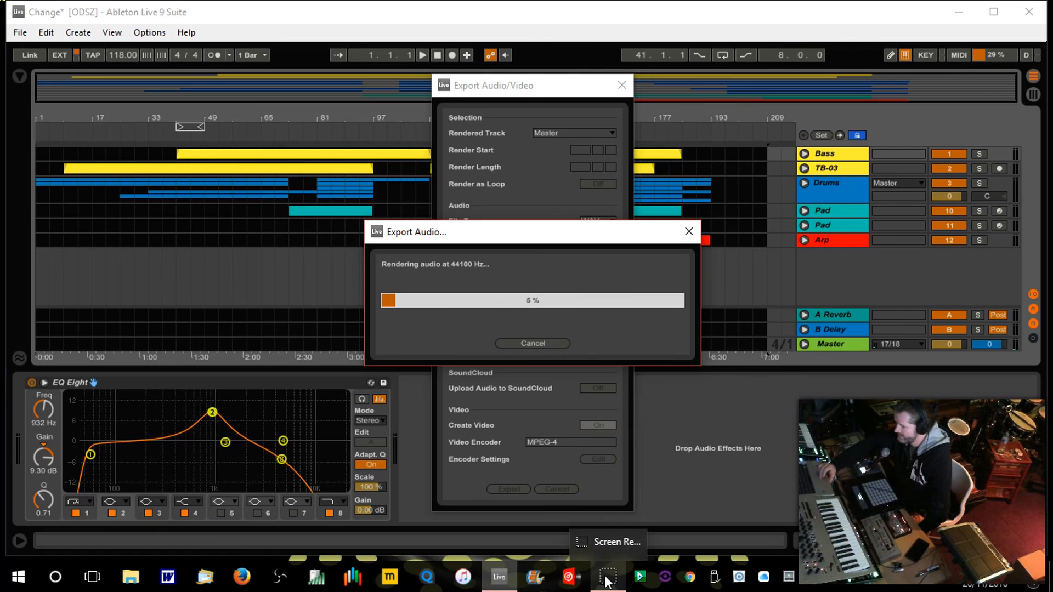